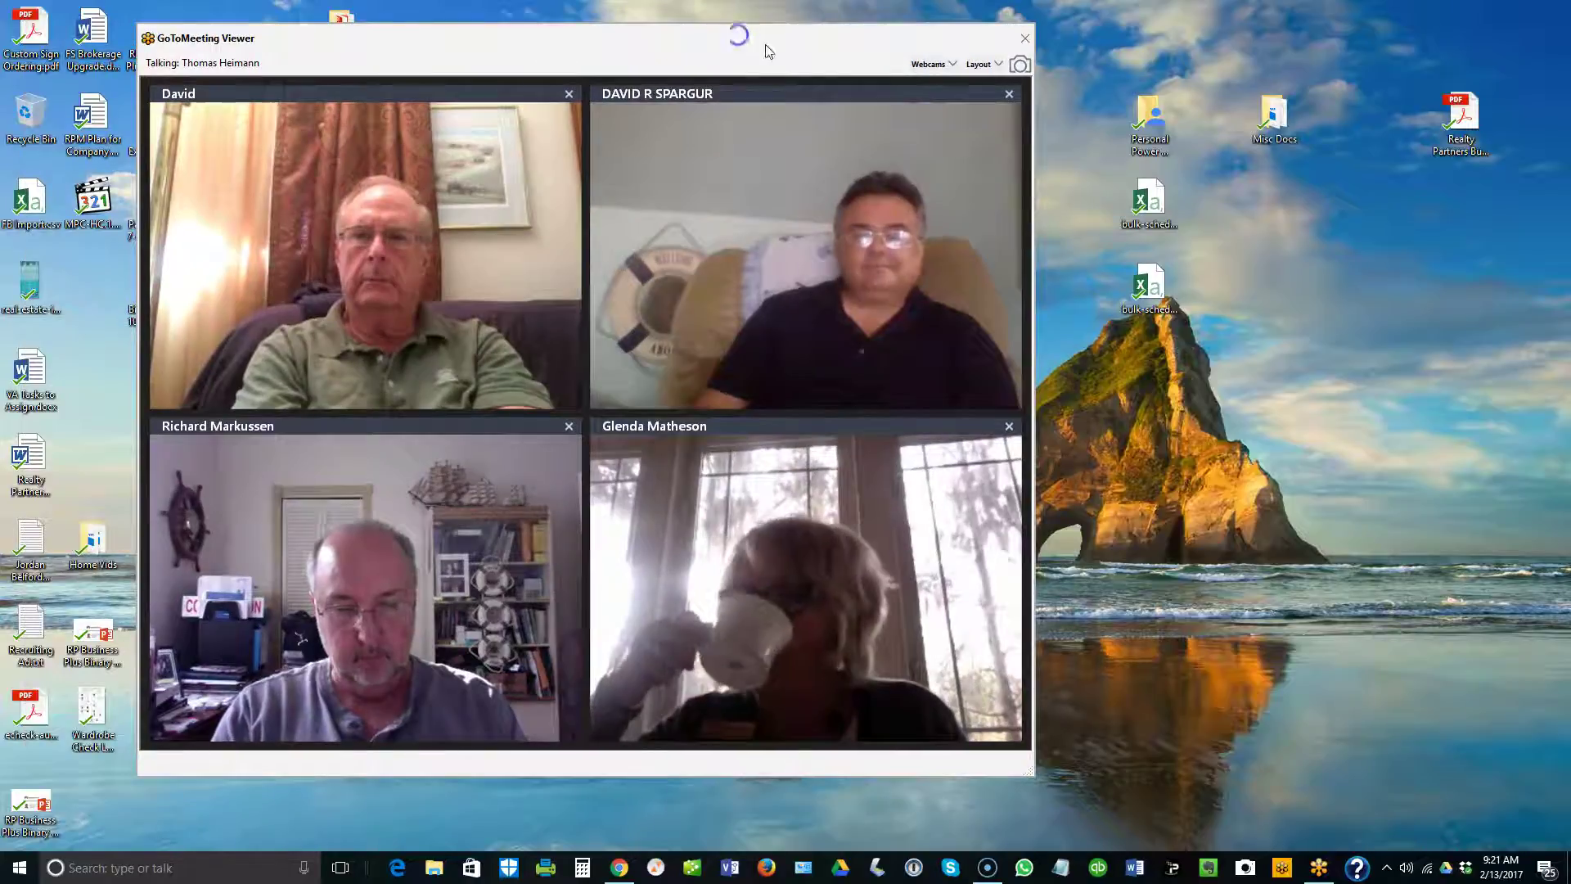
# Move the GoToMeeting webcam viewer aside and close it to reveal the desktop.
pyautogui.moveTo(897, 49); pyautogui.dragTo(1033, 51)
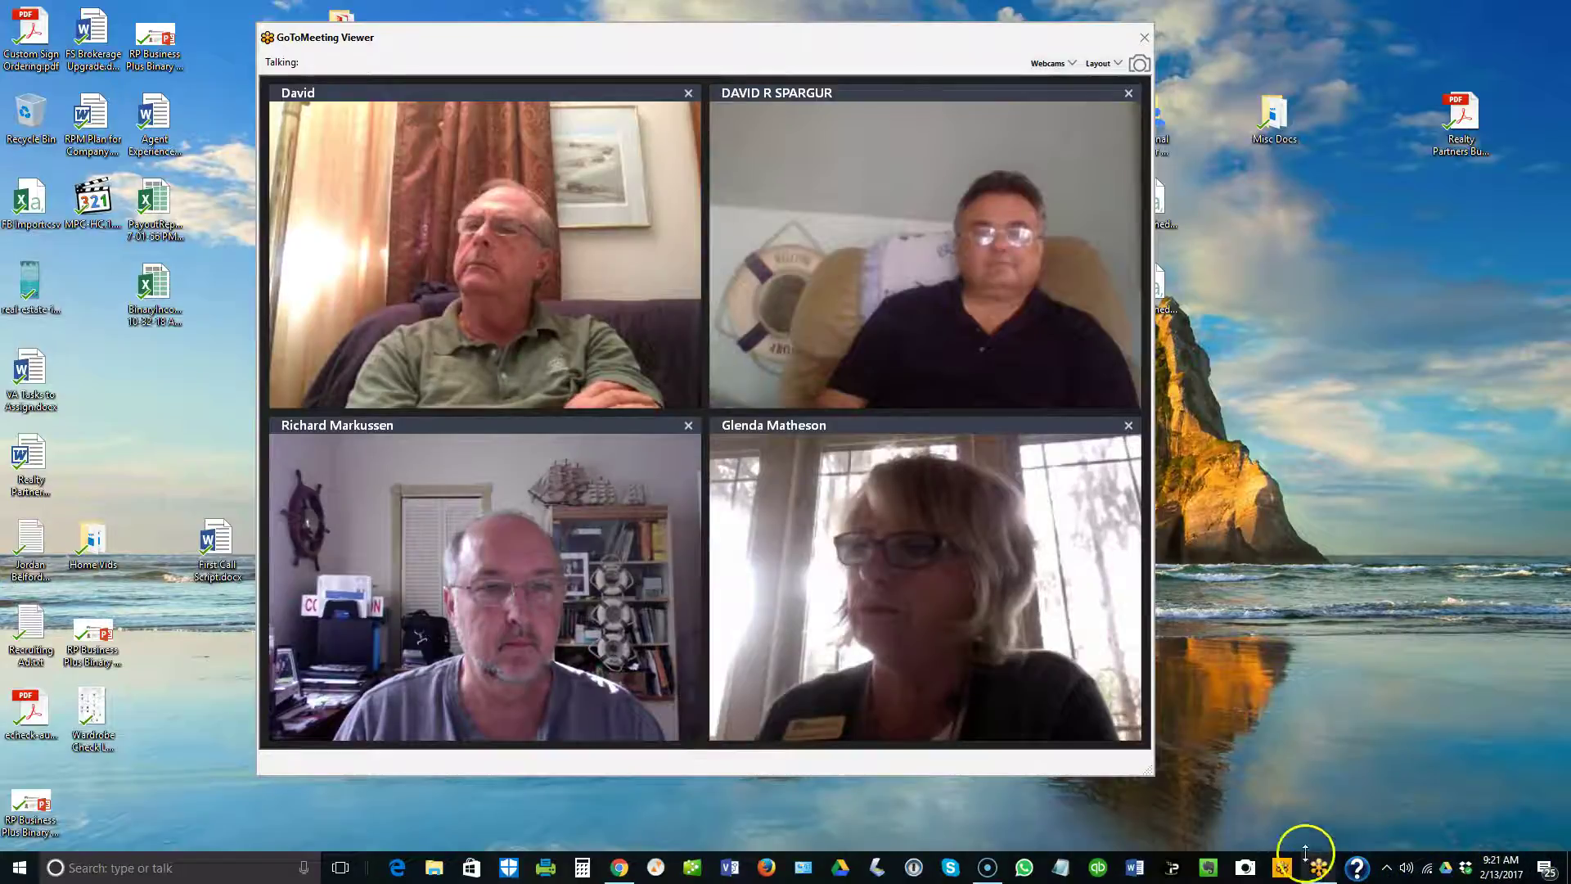
pyautogui.click(1144, 37)
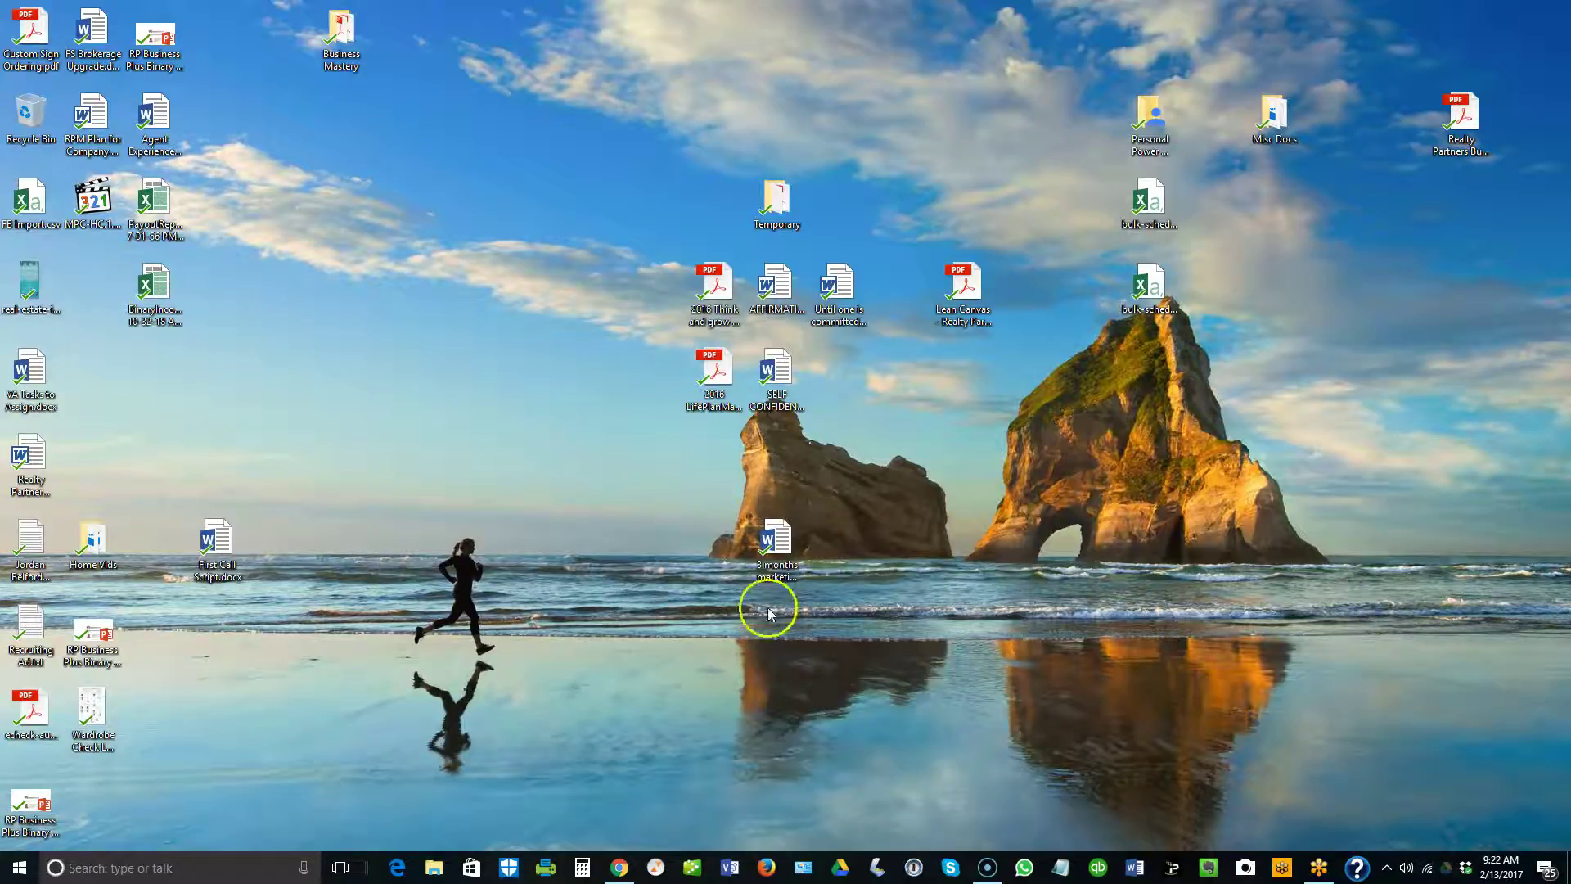
# Go to mfrlogin.com in a new Chrome tab.
pyautogui.click(620, 867)
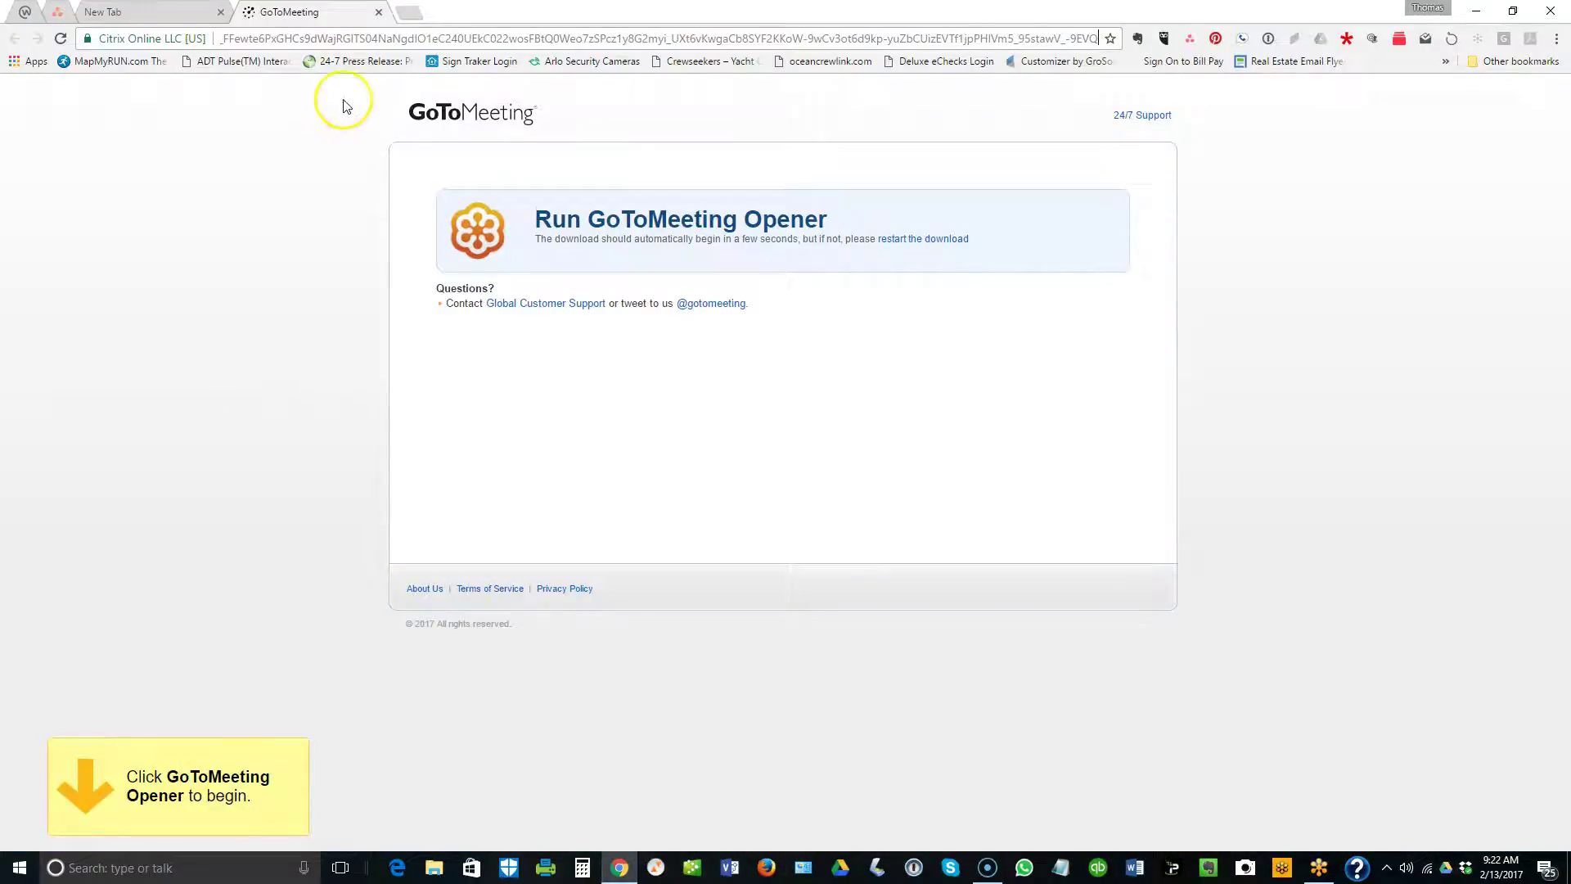
pyautogui.click(405, 13)
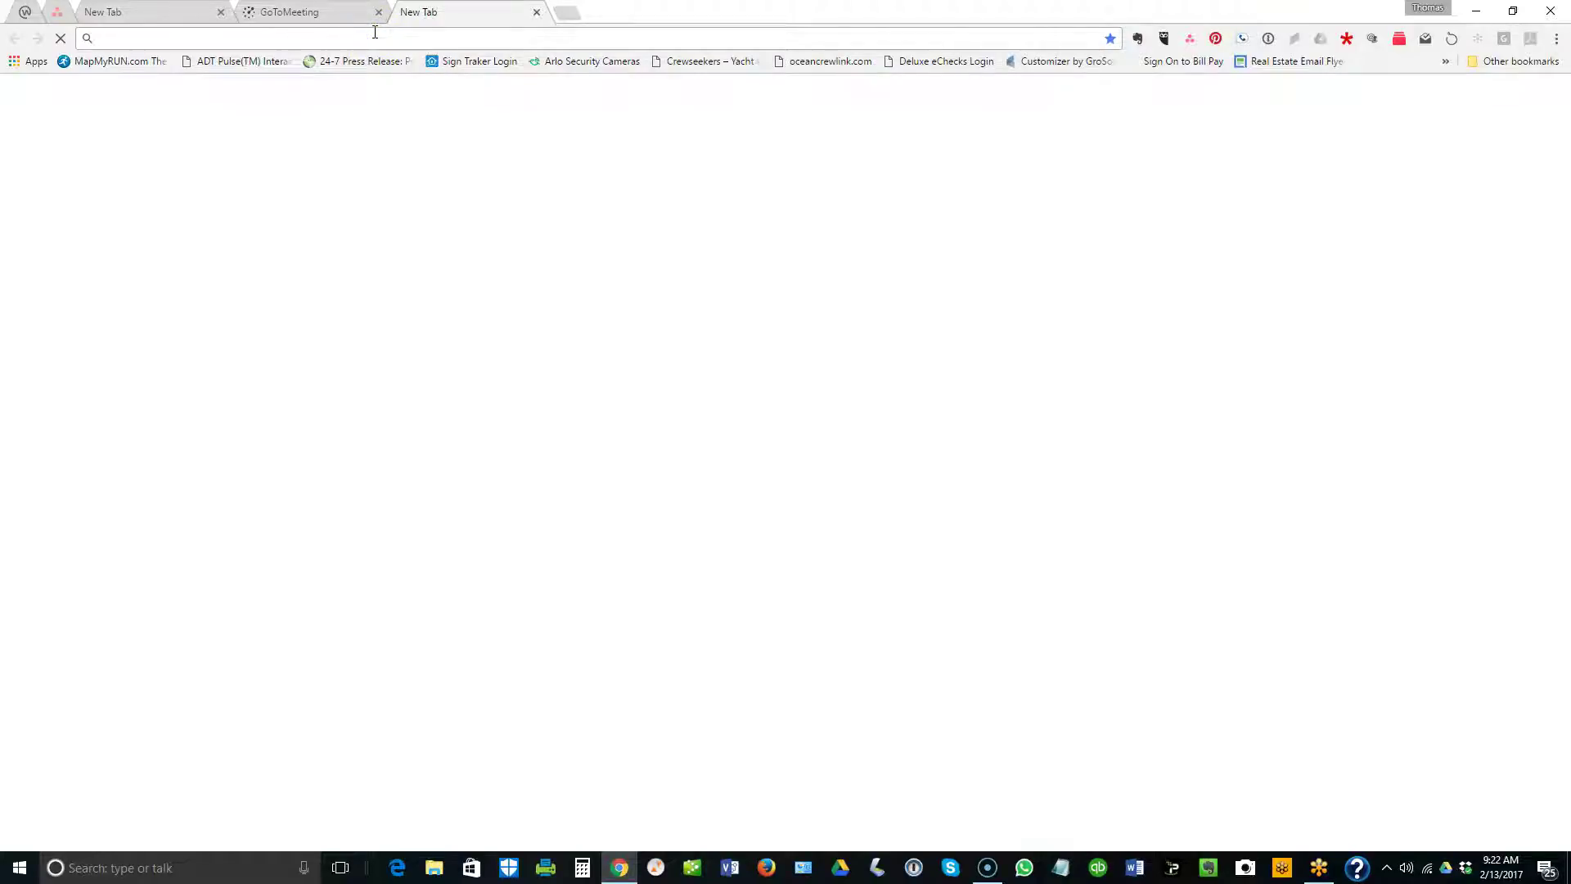
pyautogui.write('mfr')
pyautogui.click(194, 38)
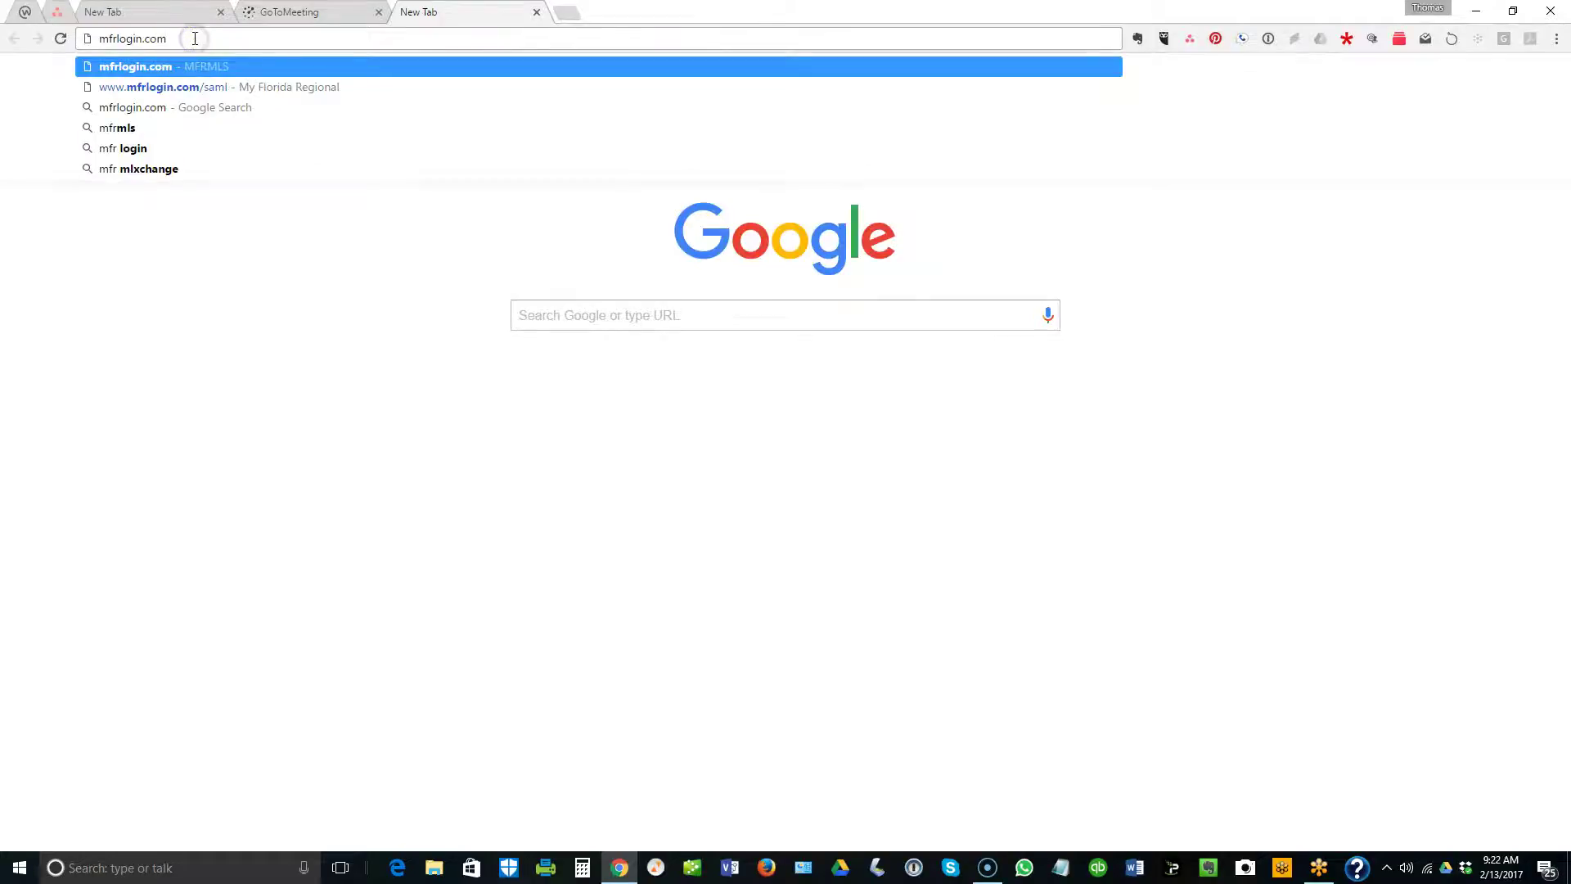
pyautogui.press('Return')
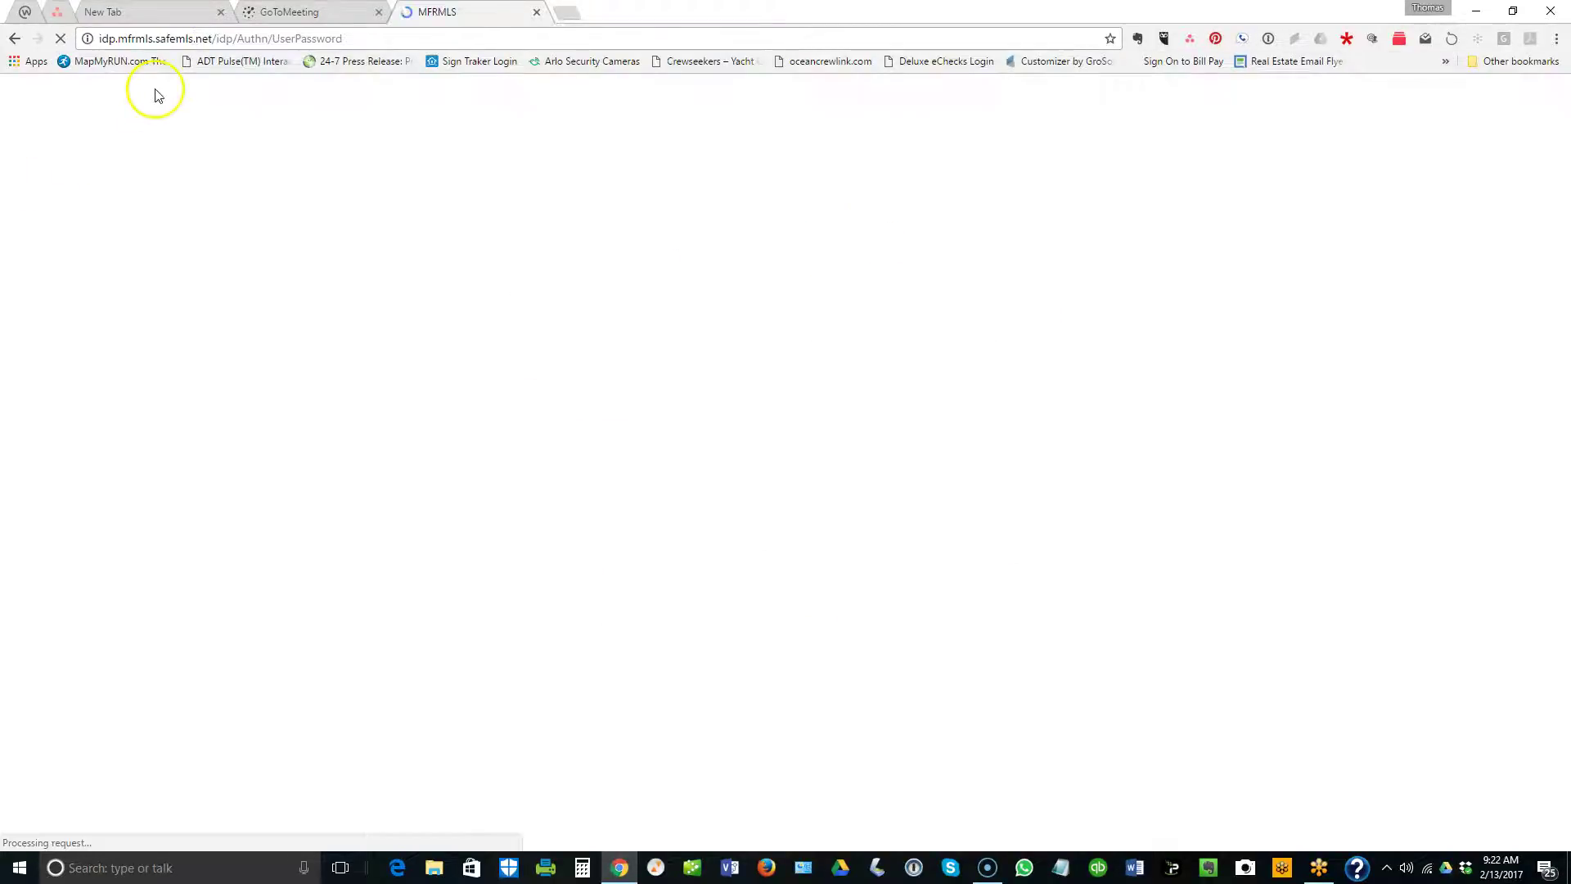
# Sign in to the MFRMLS portal with the member ID and password.
pyautogui.click(778, 385)
pyautogui.write('281503638')
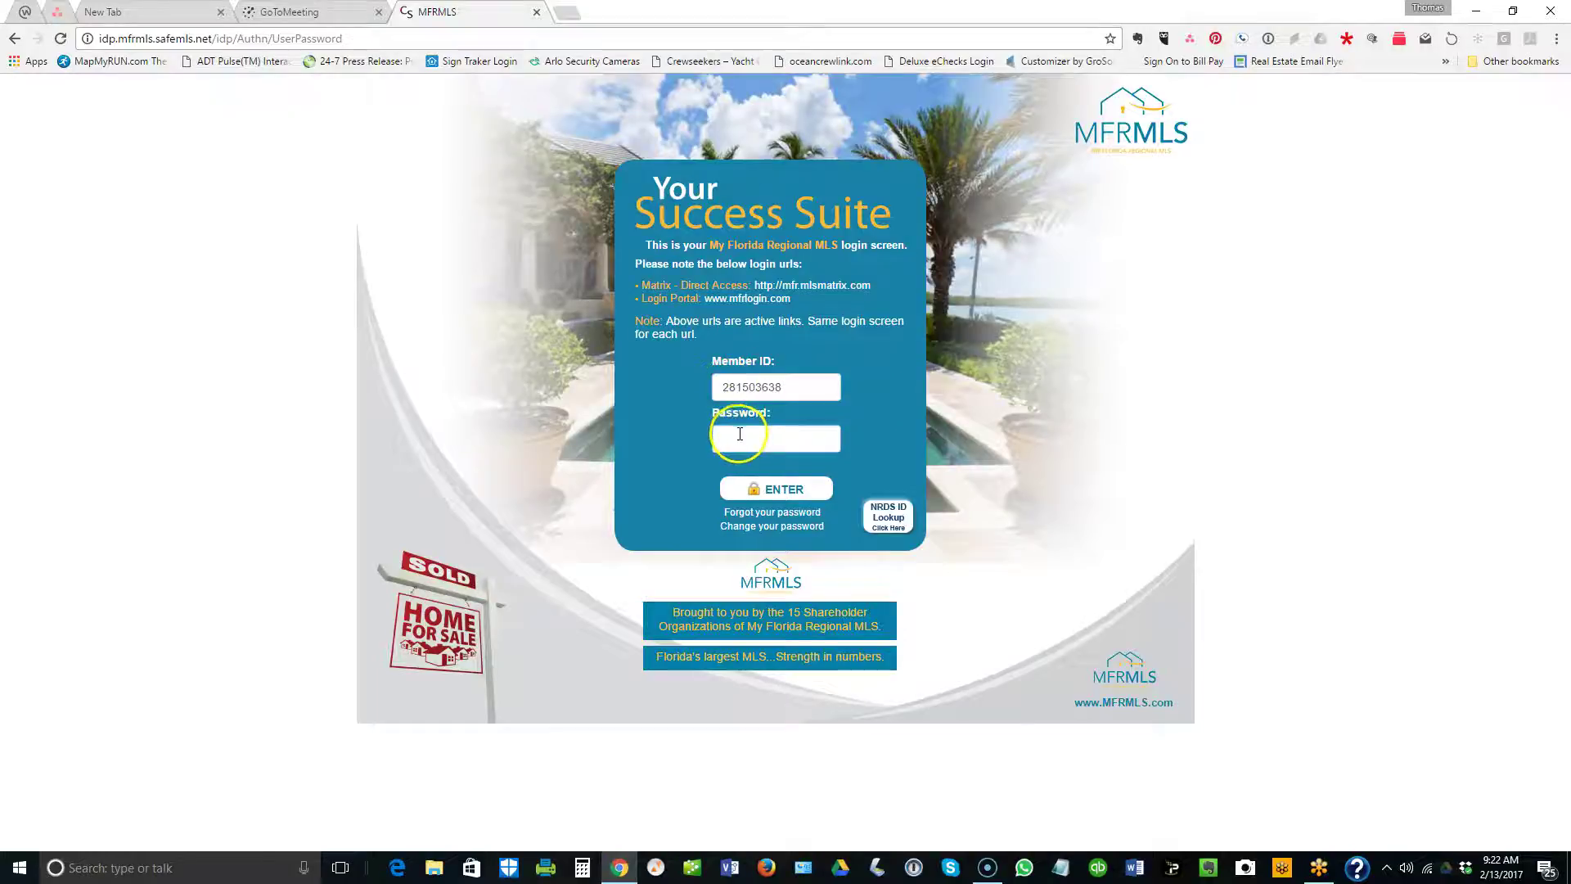
pyautogui.click(737, 436)
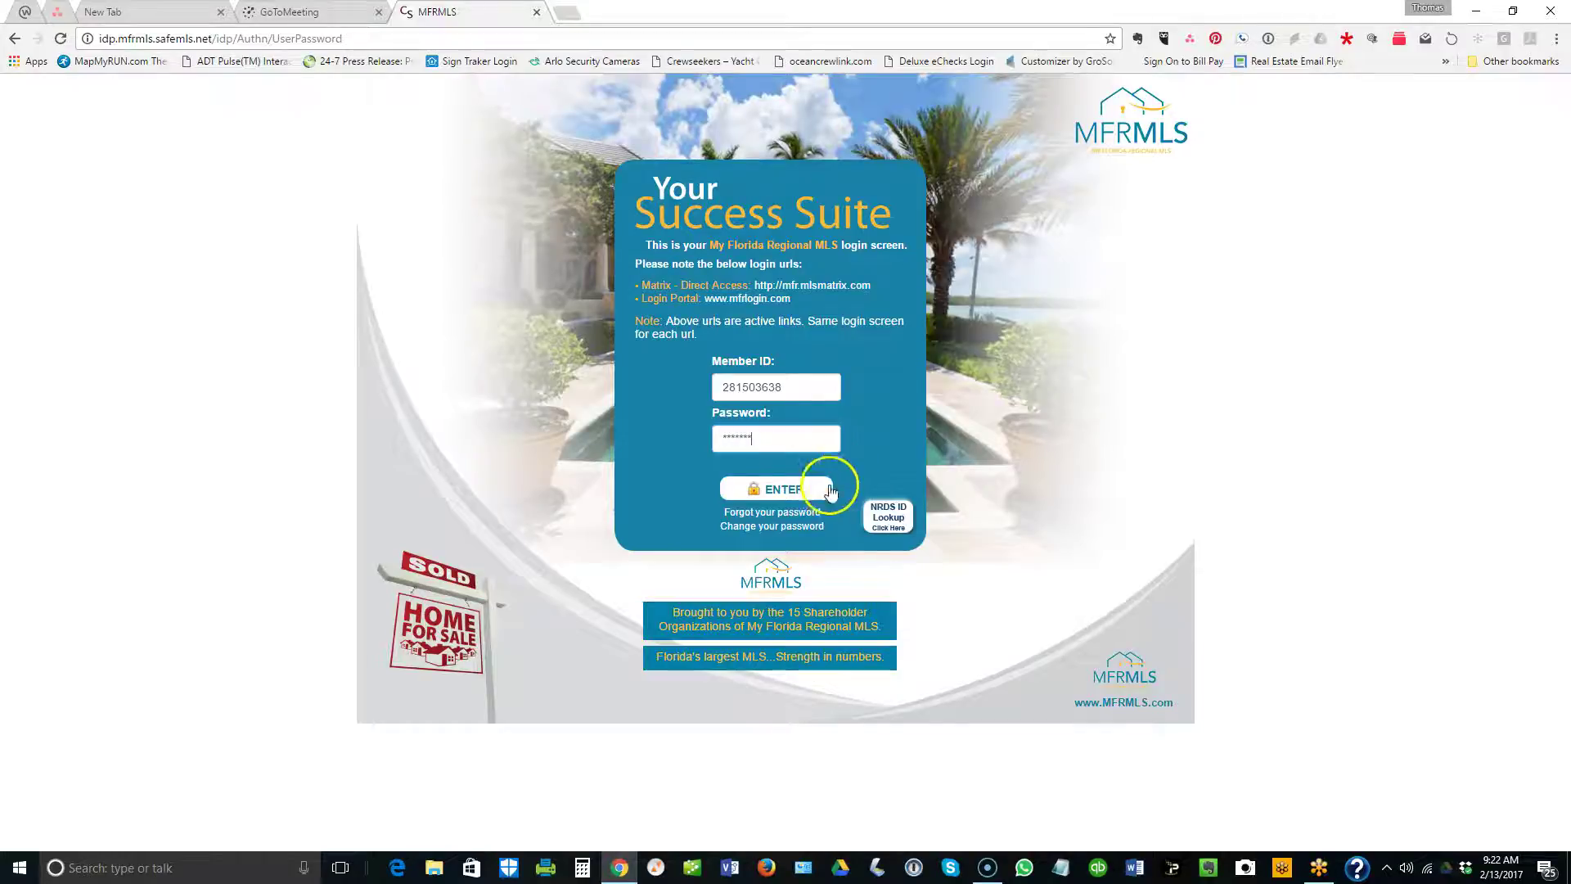
pyautogui.click(784, 491)
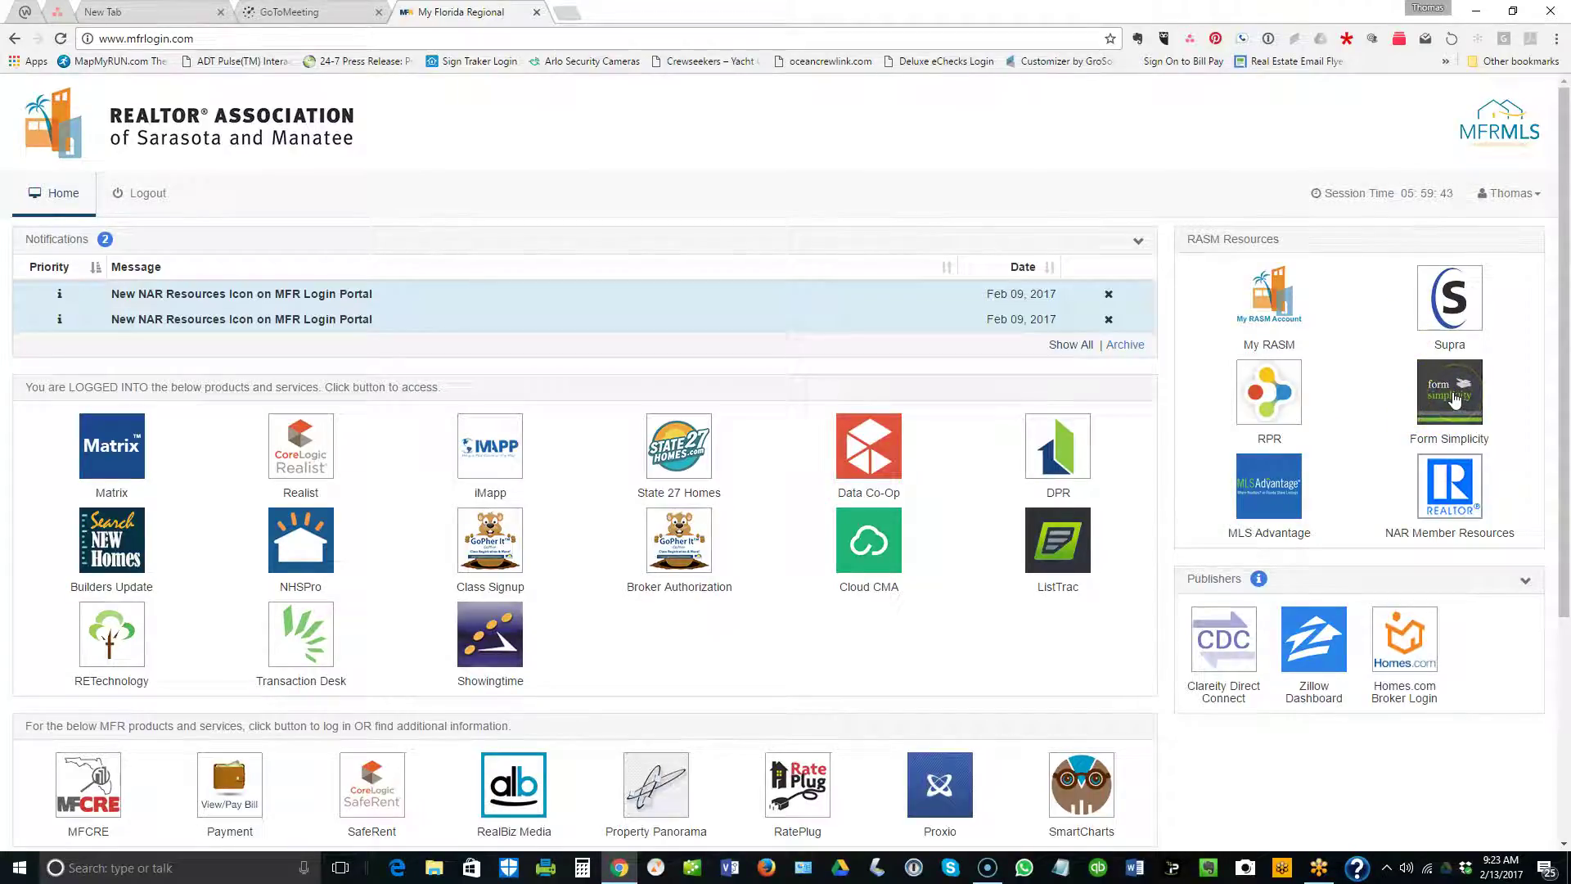
# Launch Form Simplicity, dismiss the Important Message, and open the Testing Only active transaction.
pyautogui.click(1438, 418)
pyautogui.click(1452, 391)
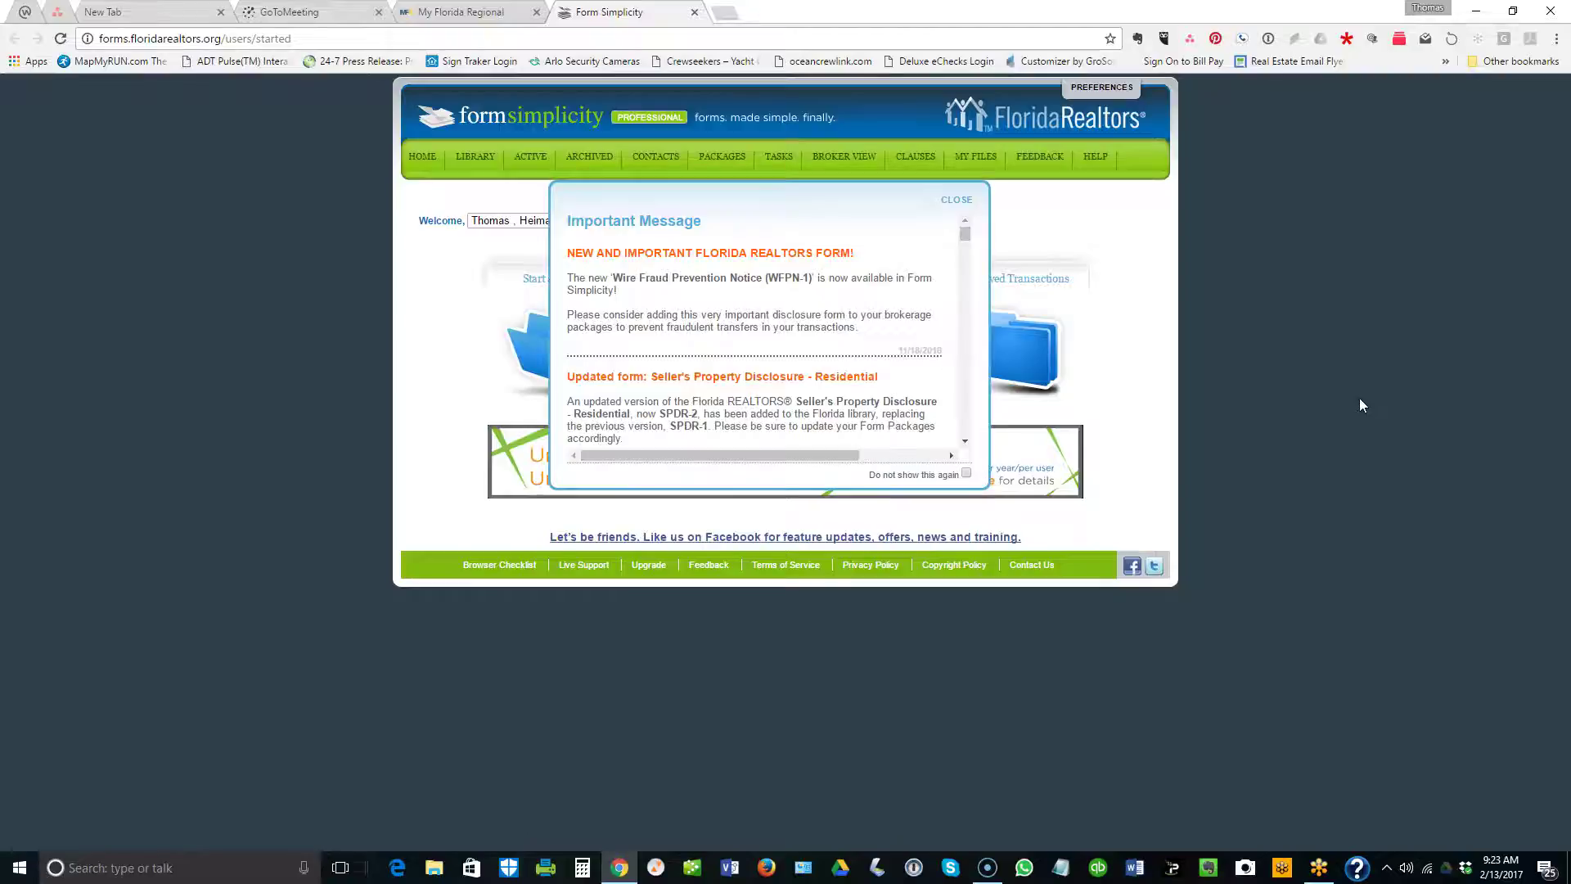
pyautogui.click(958, 199)
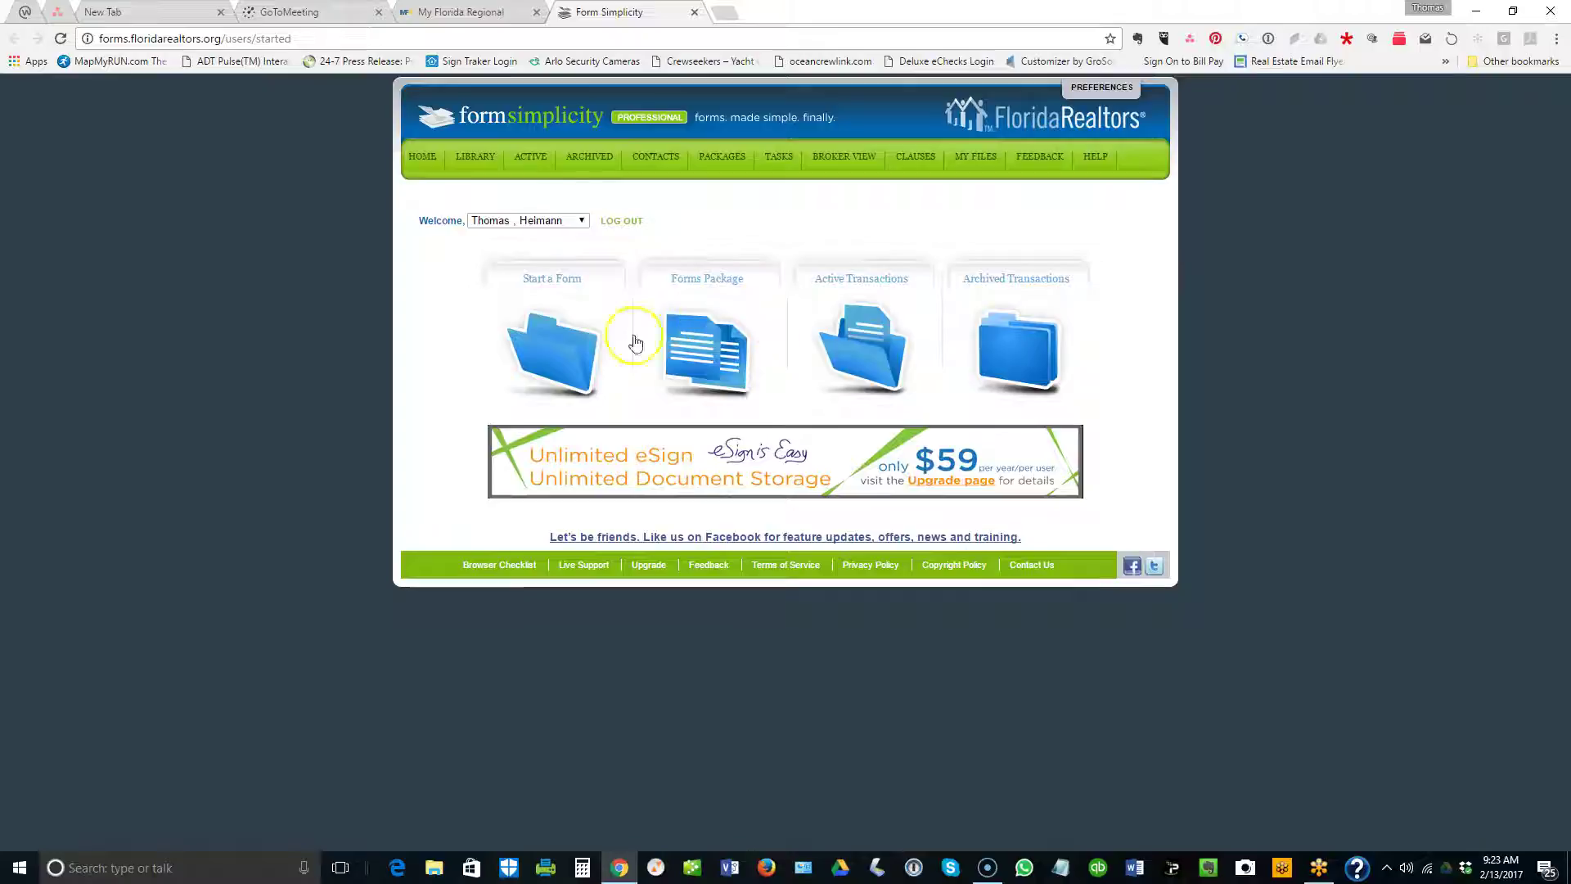
pyautogui.click(864, 345)
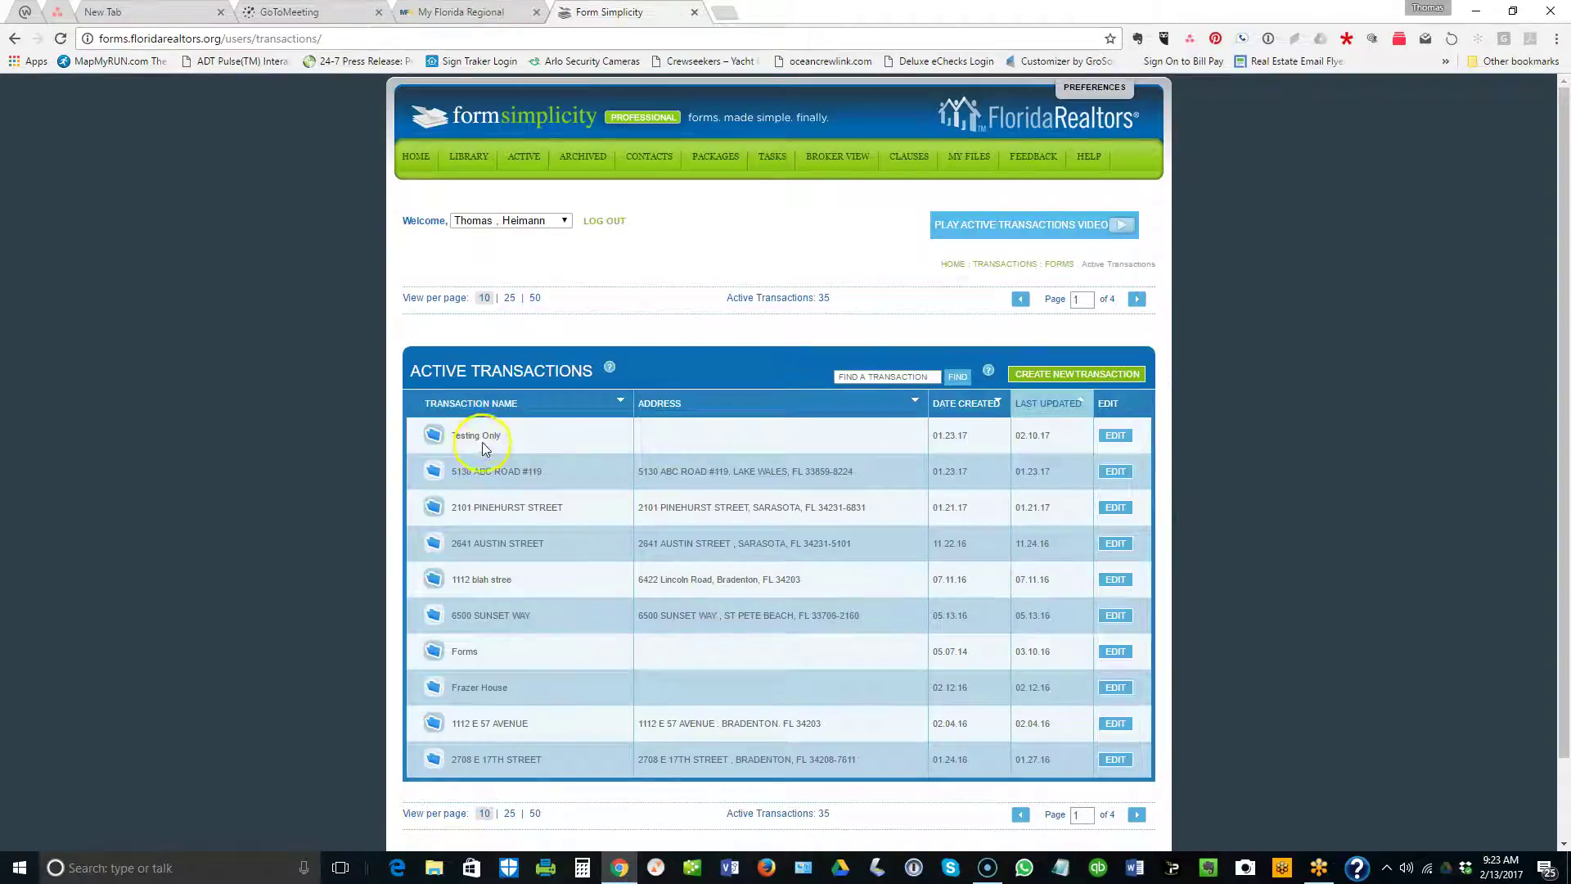
pyautogui.click(481, 437)
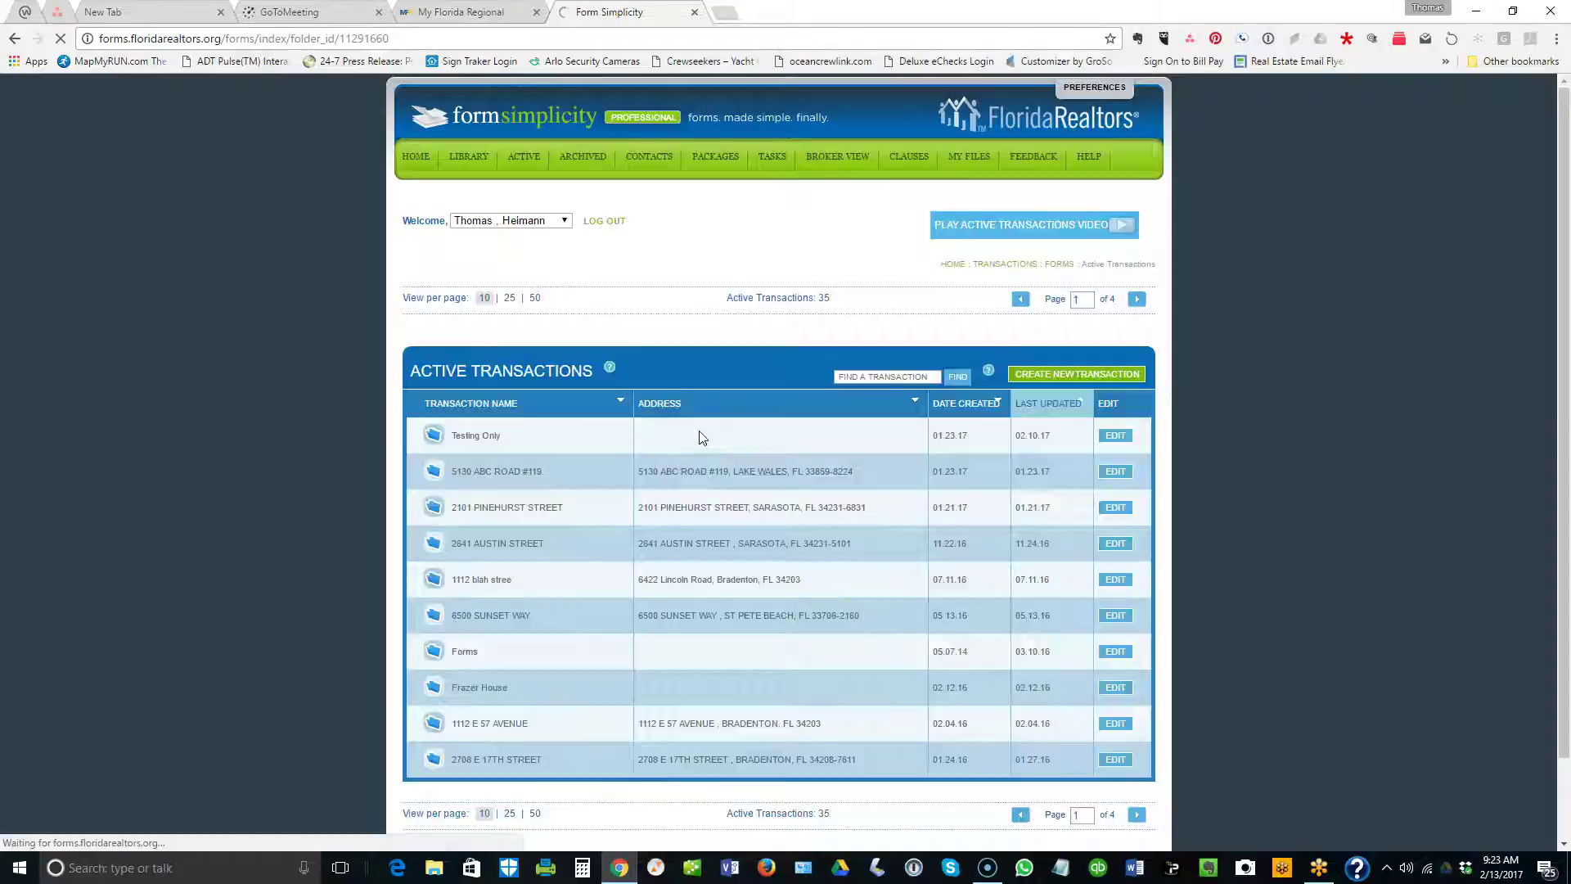
pyautogui.scroll(-1, 386, 565)
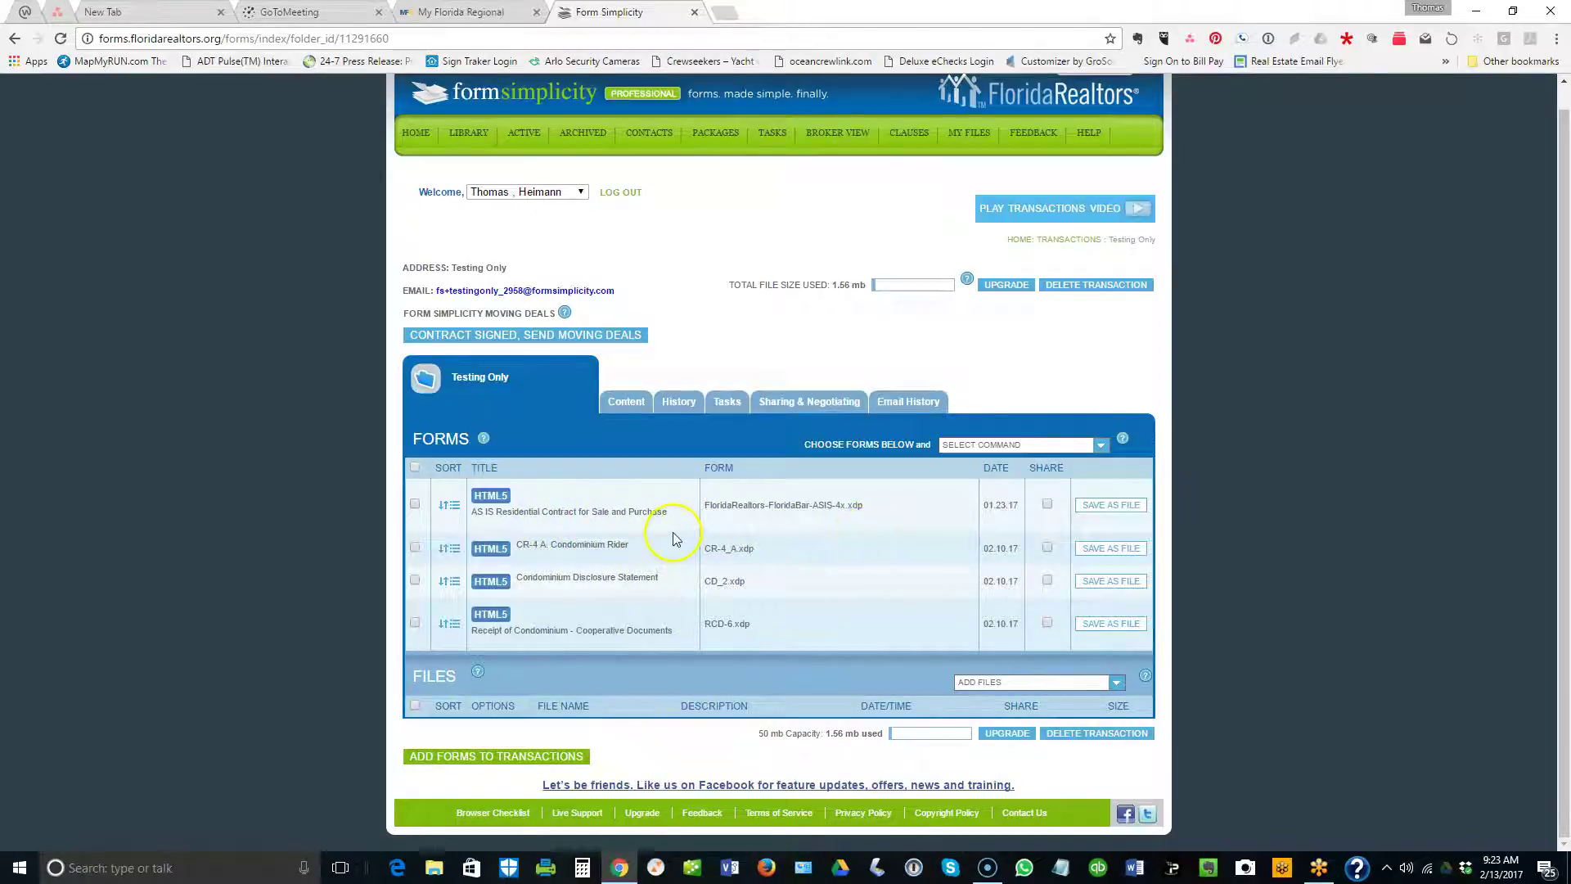
# Search the blank form library for the Residential Contract for Sale and Purchase.
pyautogui.click(496, 757)
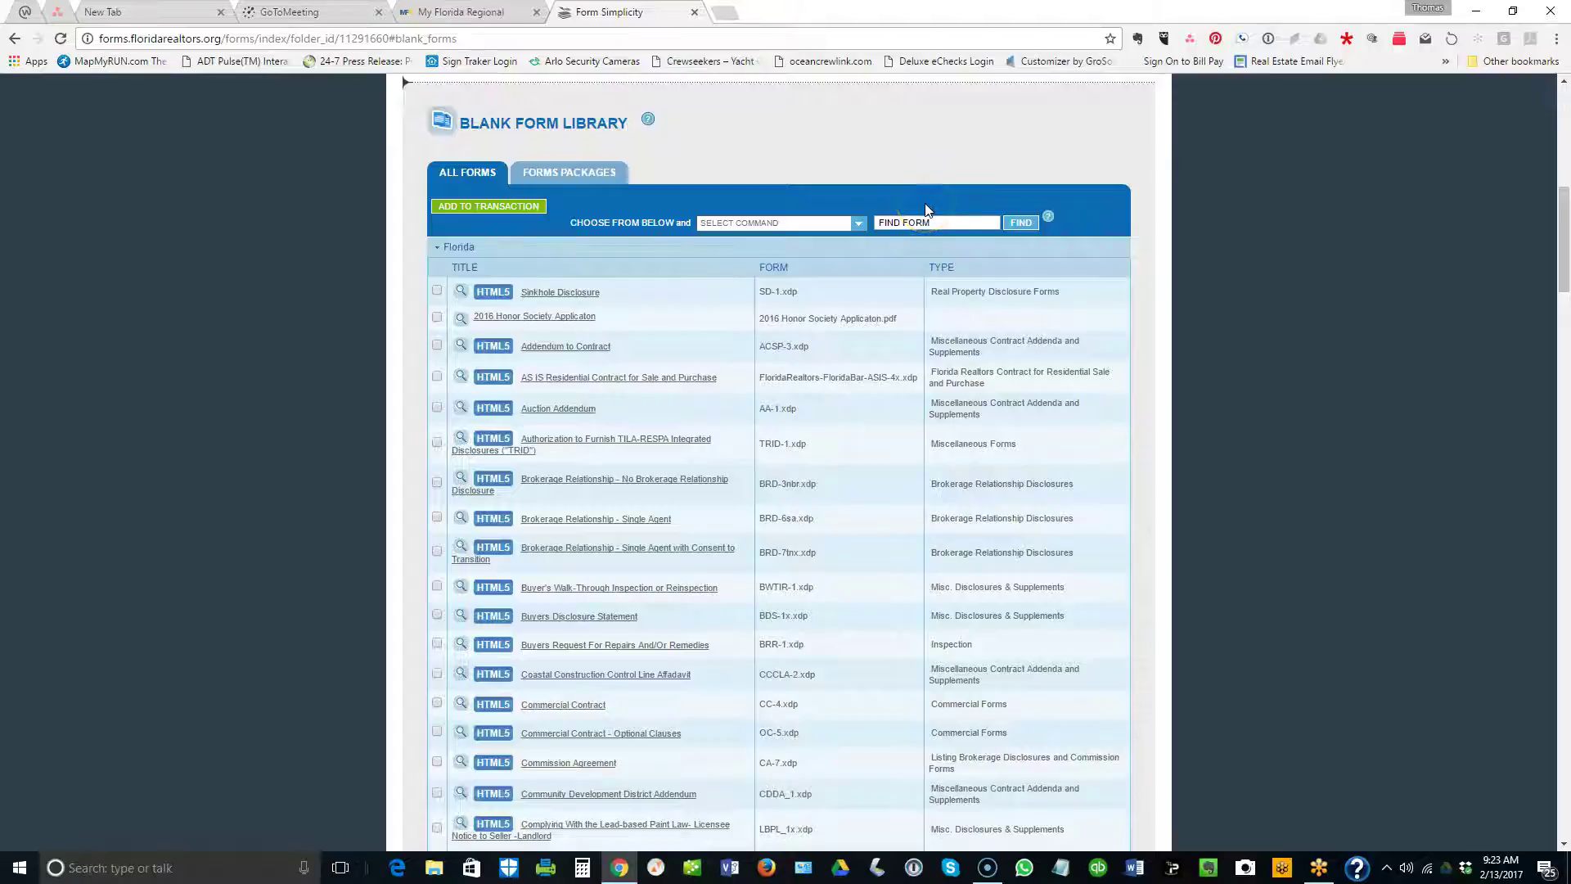
pyautogui.scroll(-1, 894, 362)
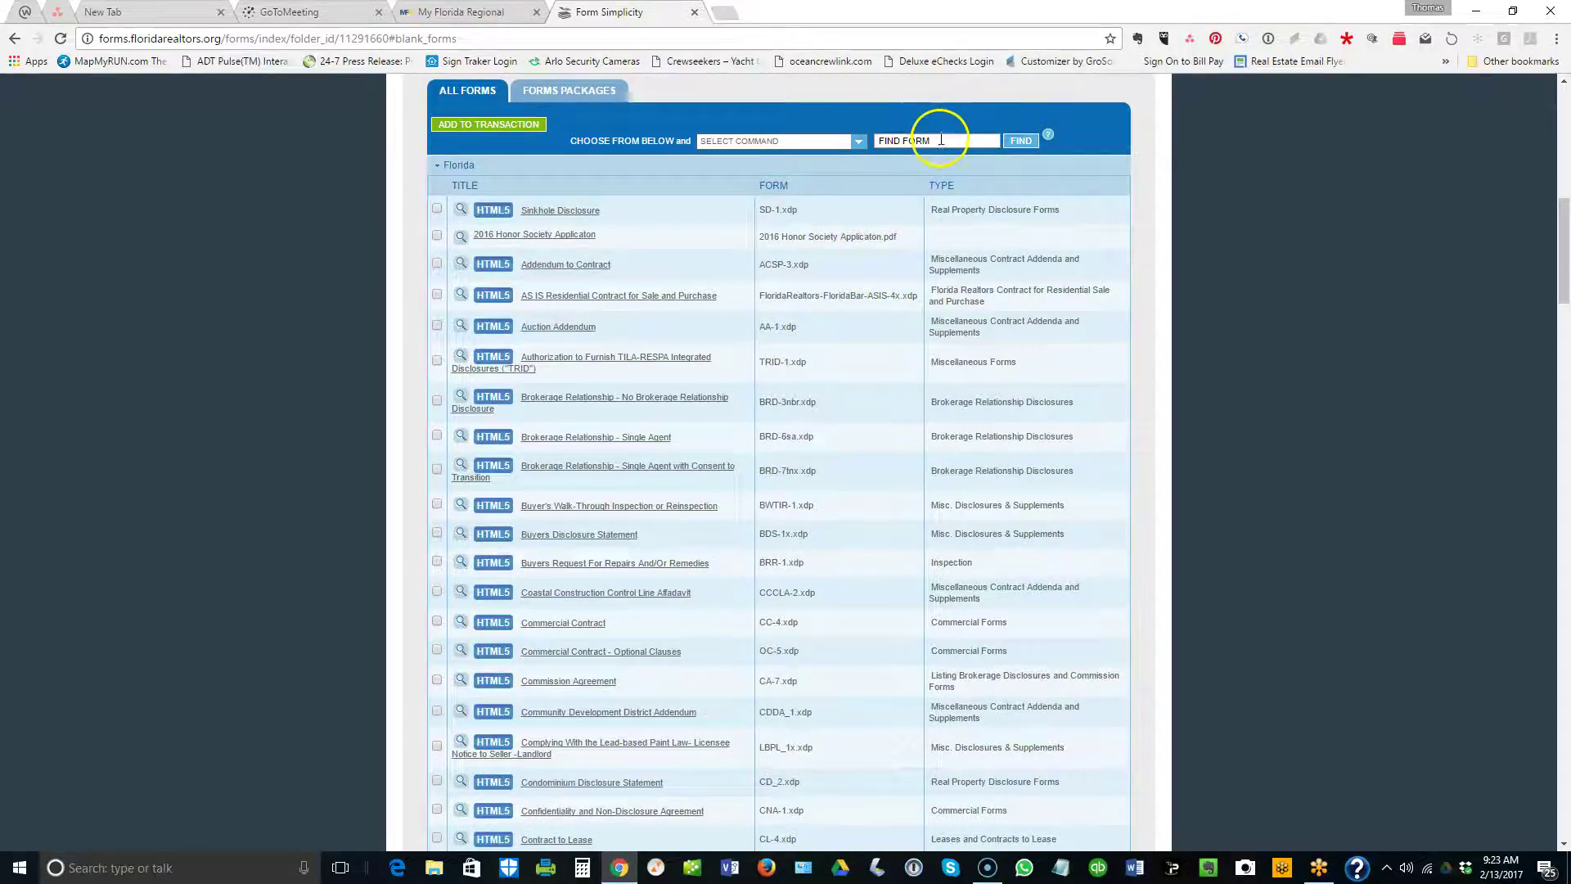
pyautogui.scroll(-2, 878, 244)
pyautogui.scroll(-2, 877, 245)
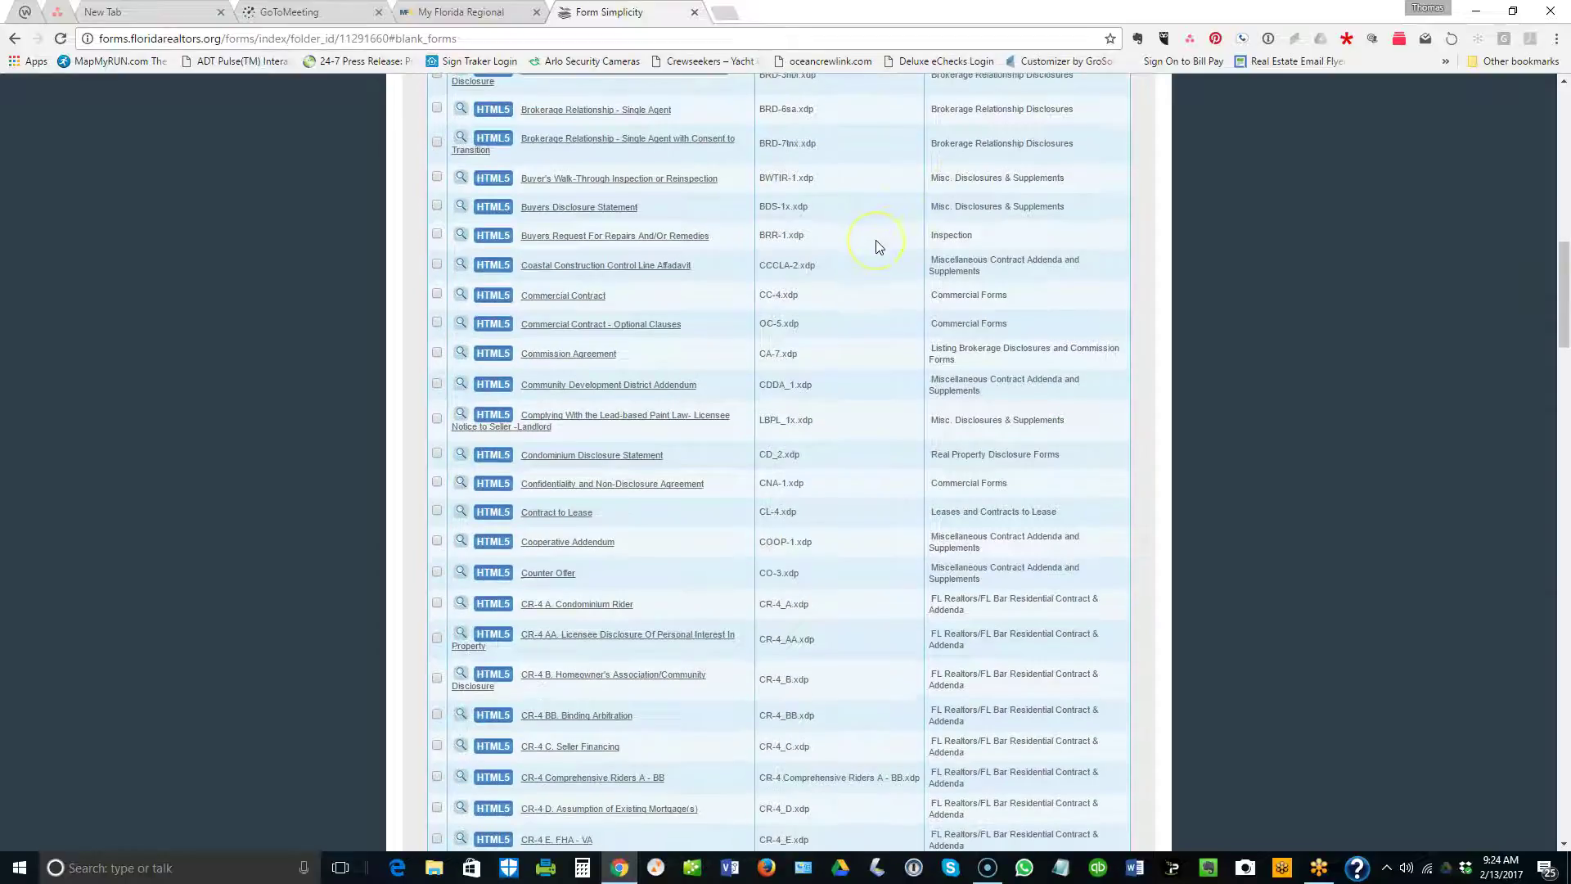
pyautogui.scroll(-6, 878, 245)
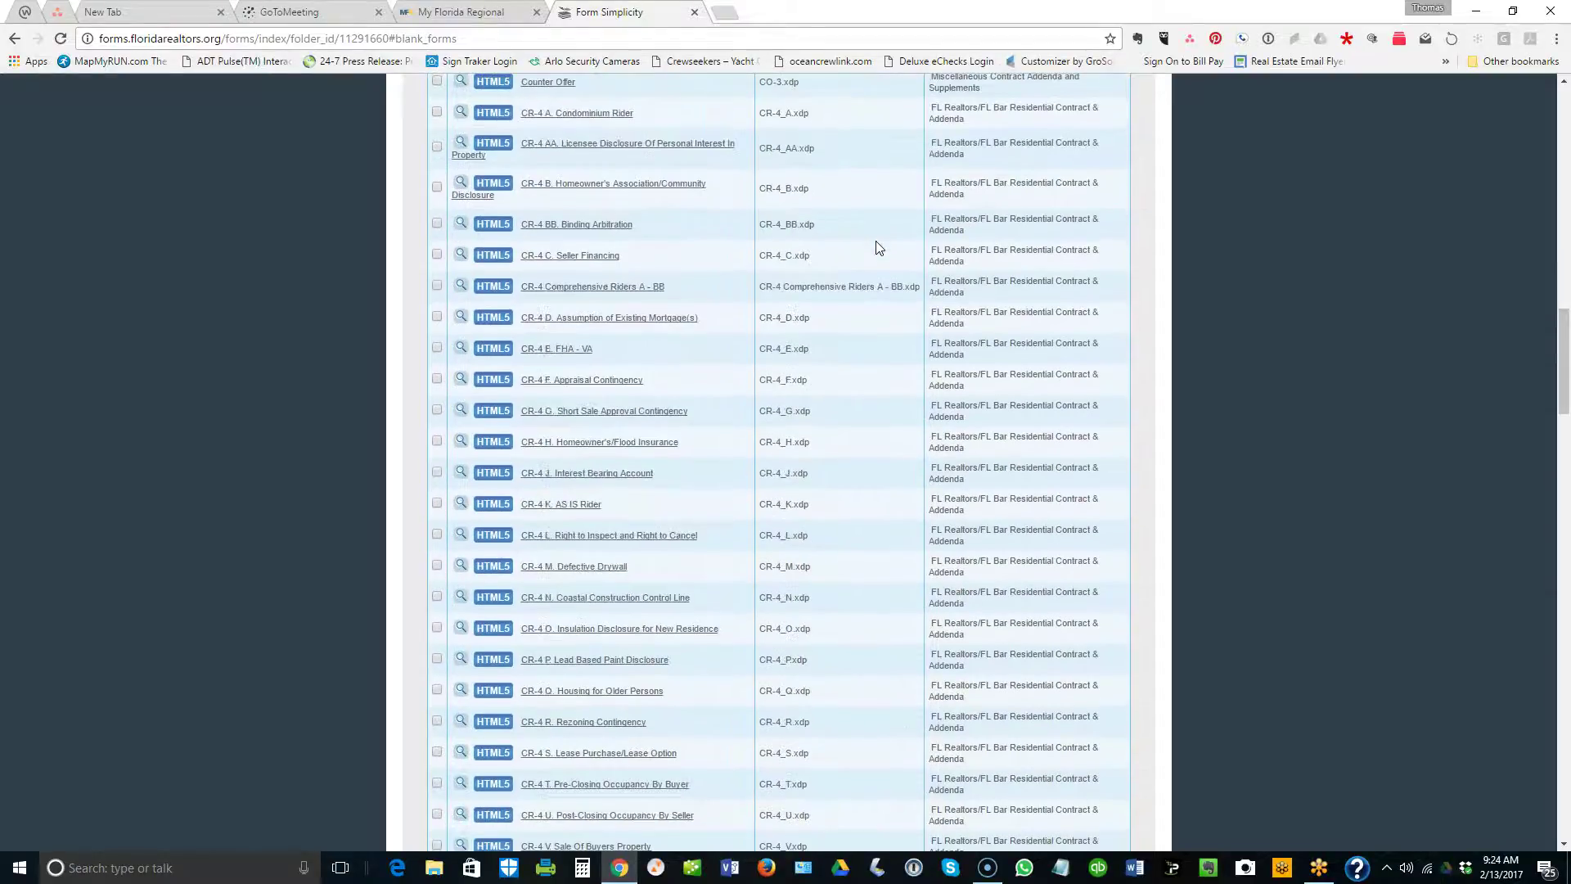
pyautogui.scroll(10, 880, 248)
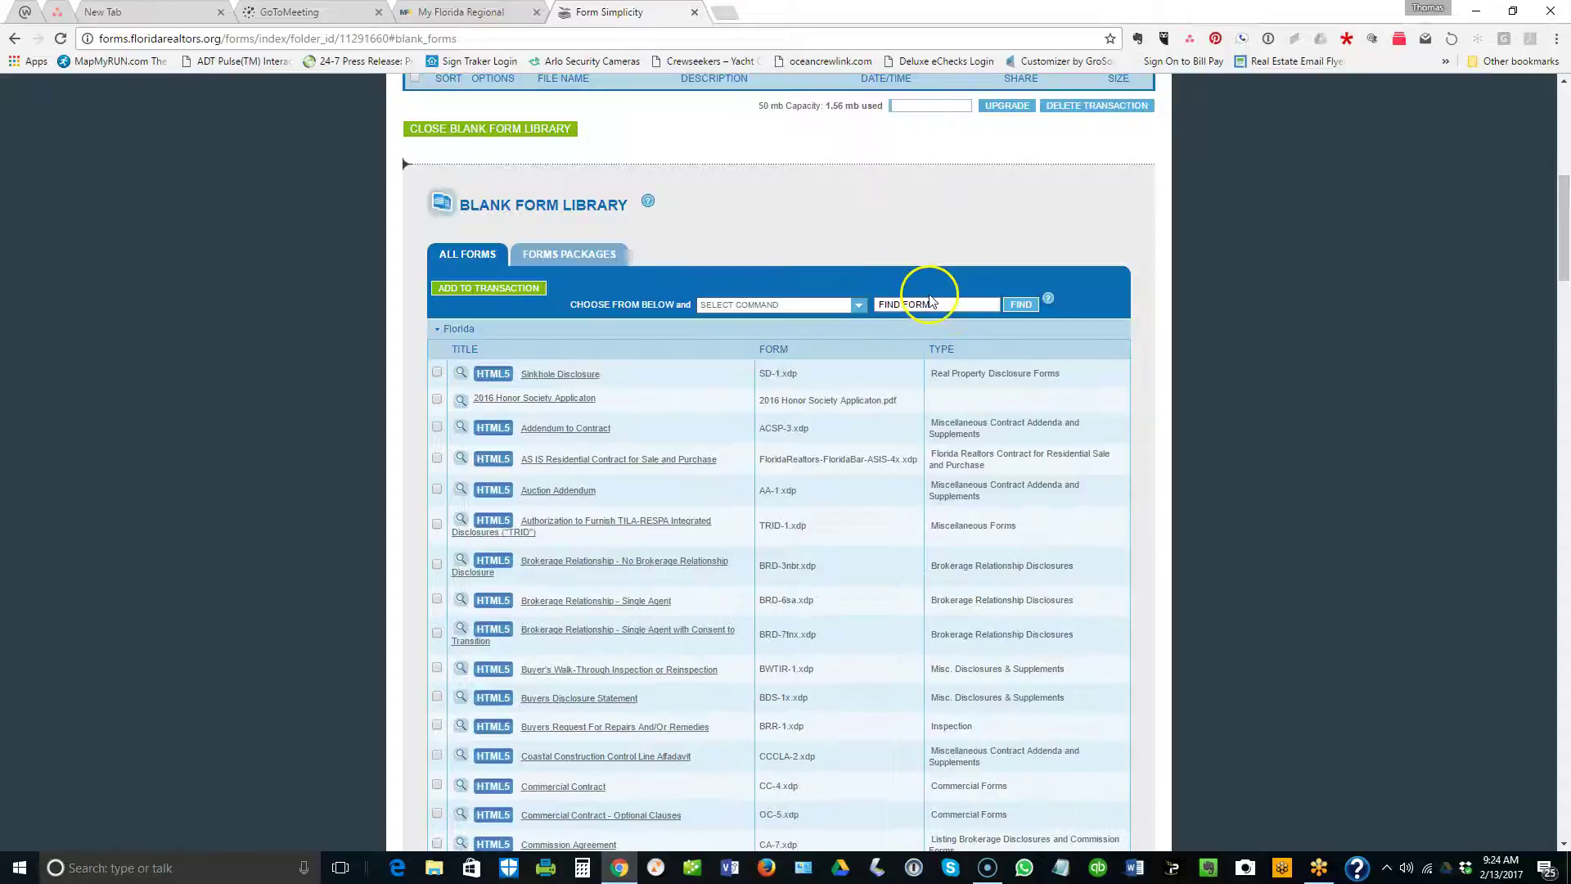
pyautogui.click(944, 304)
pyautogui.write('R')
pyautogui.click(1021, 304)
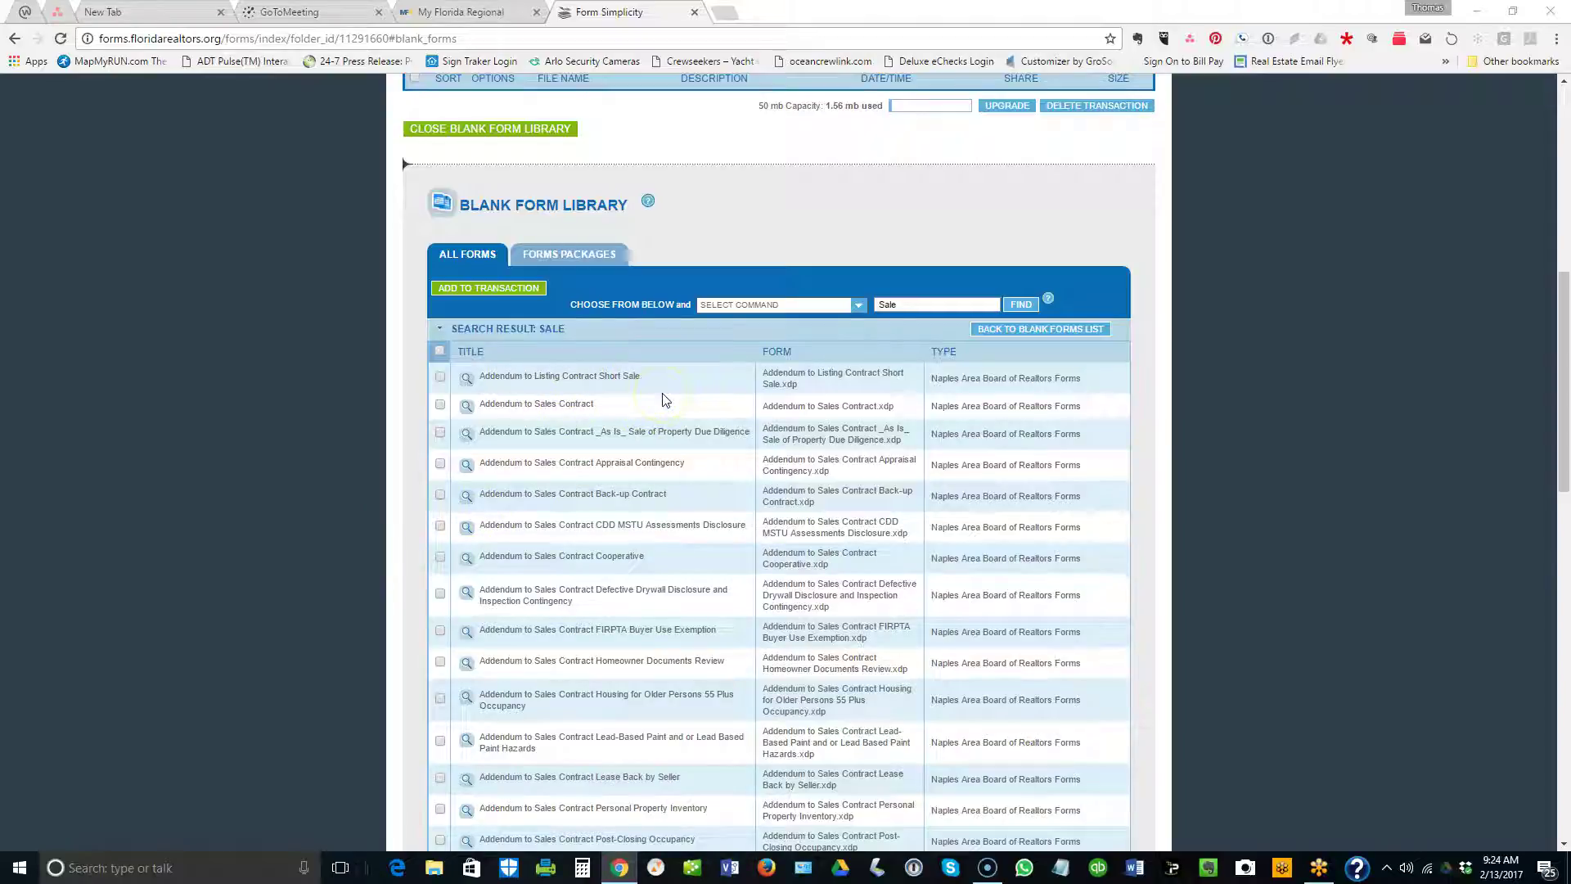
# Add the Residential Contract for Sale and Purchase to the transaction and open it for editing.
pyautogui.scroll(-2, 663, 400)
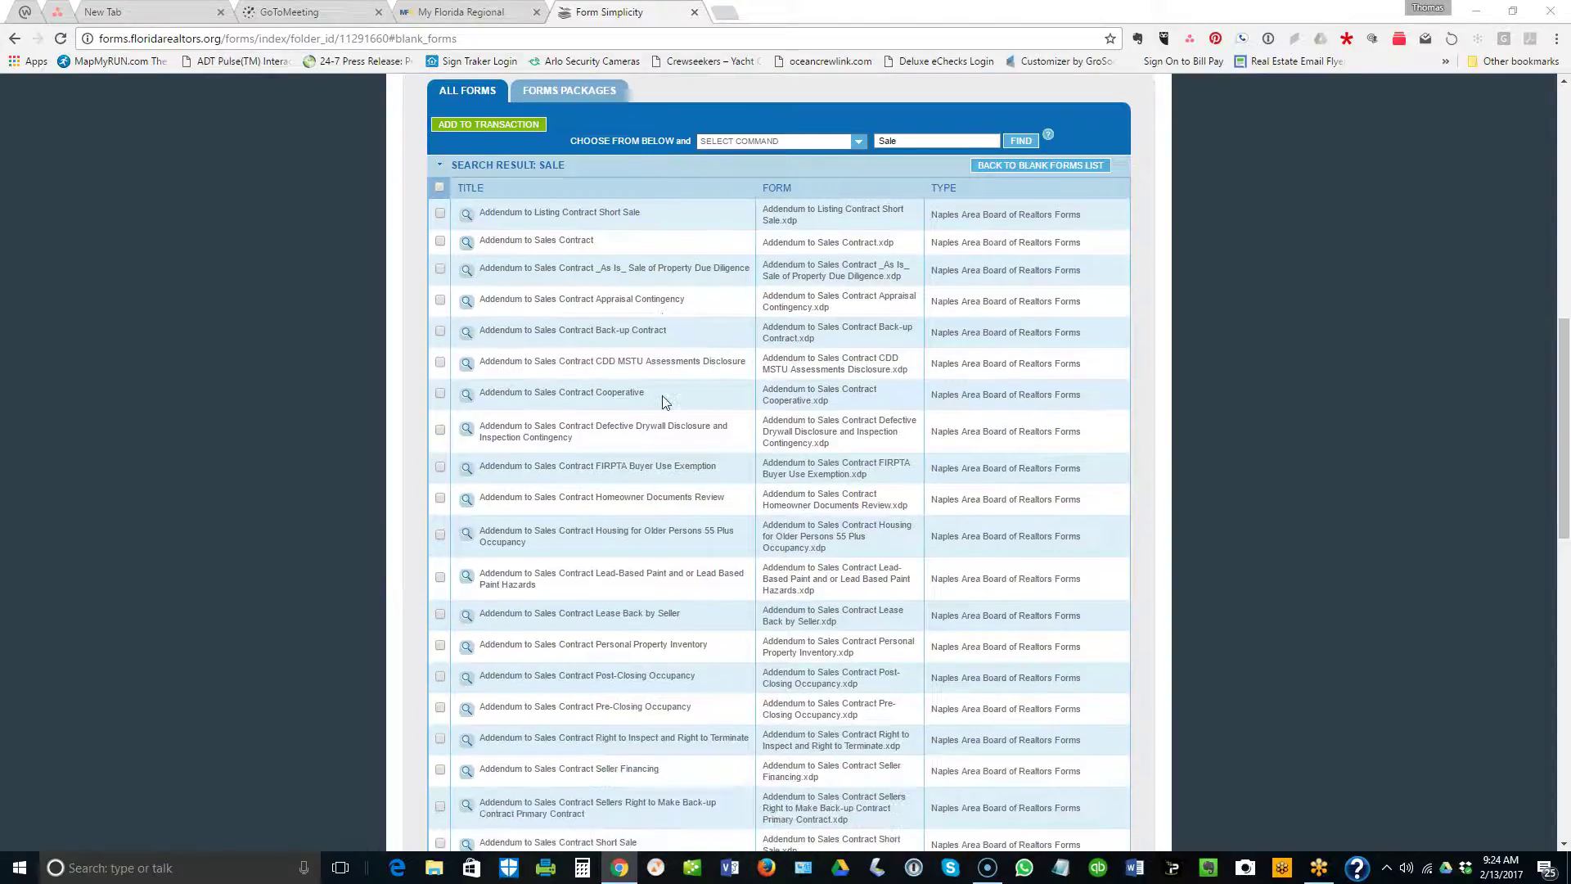
pyautogui.scroll(-1, 664, 401)
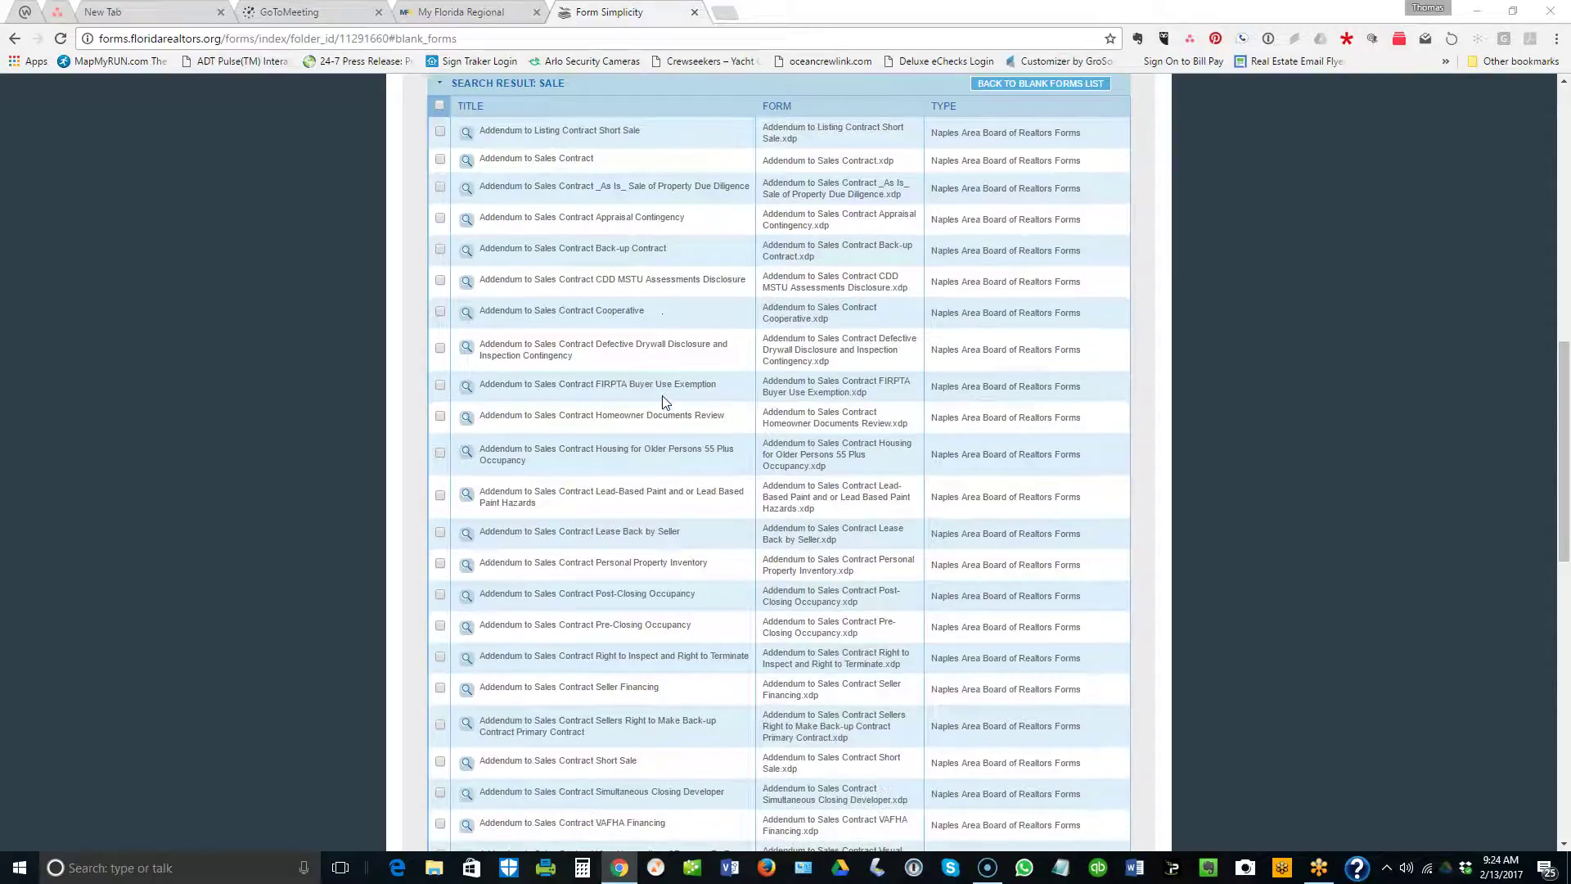
pyautogui.scroll(-3, 663, 401)
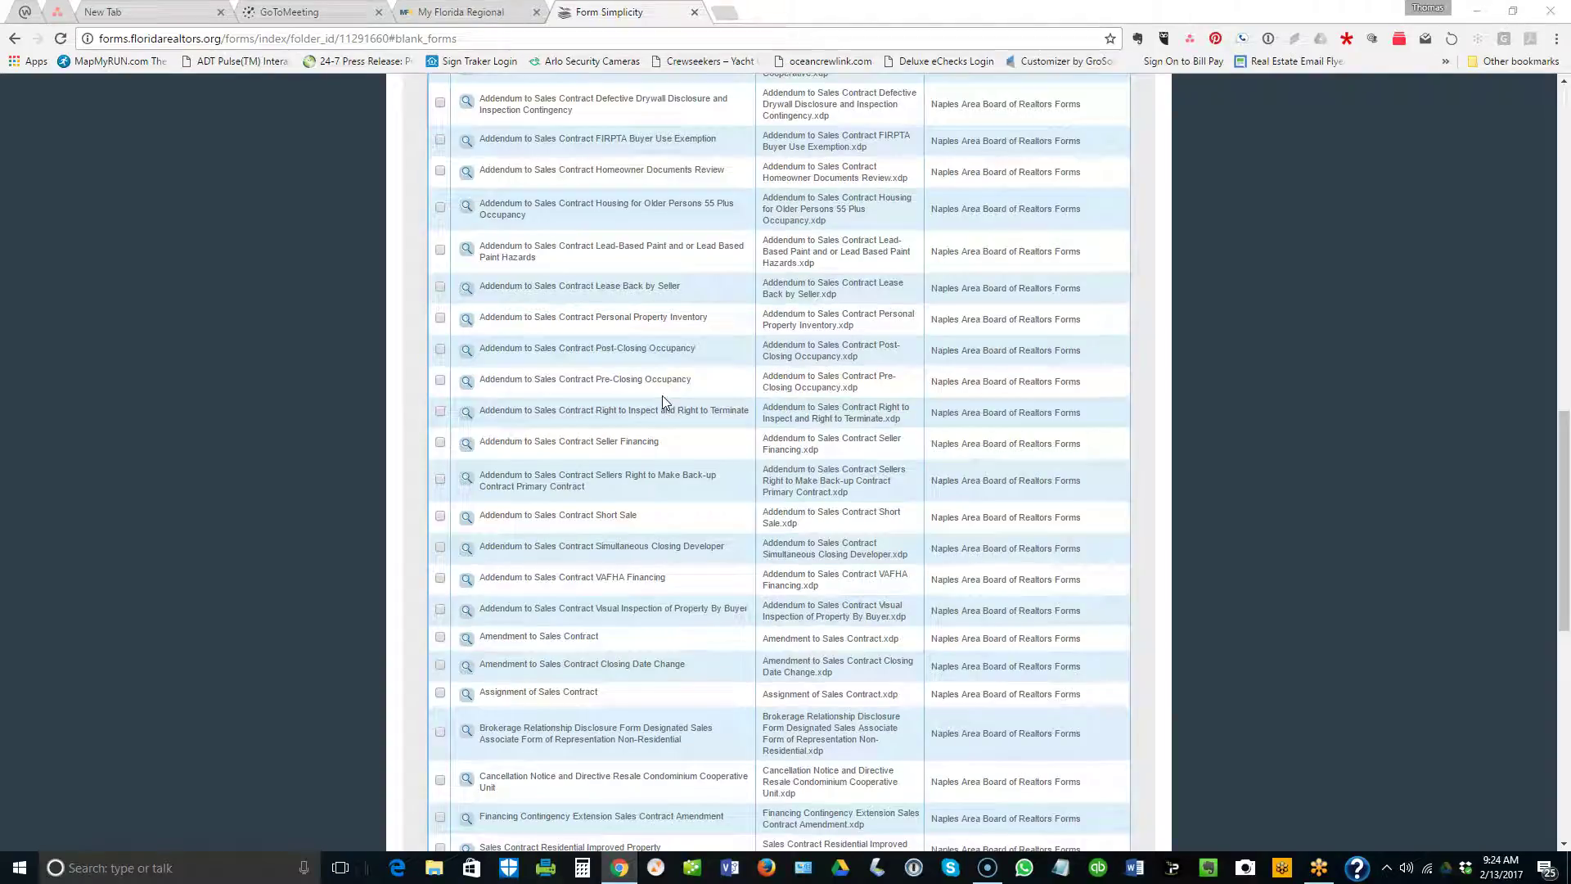
pyautogui.scroll(-2, 652, 415)
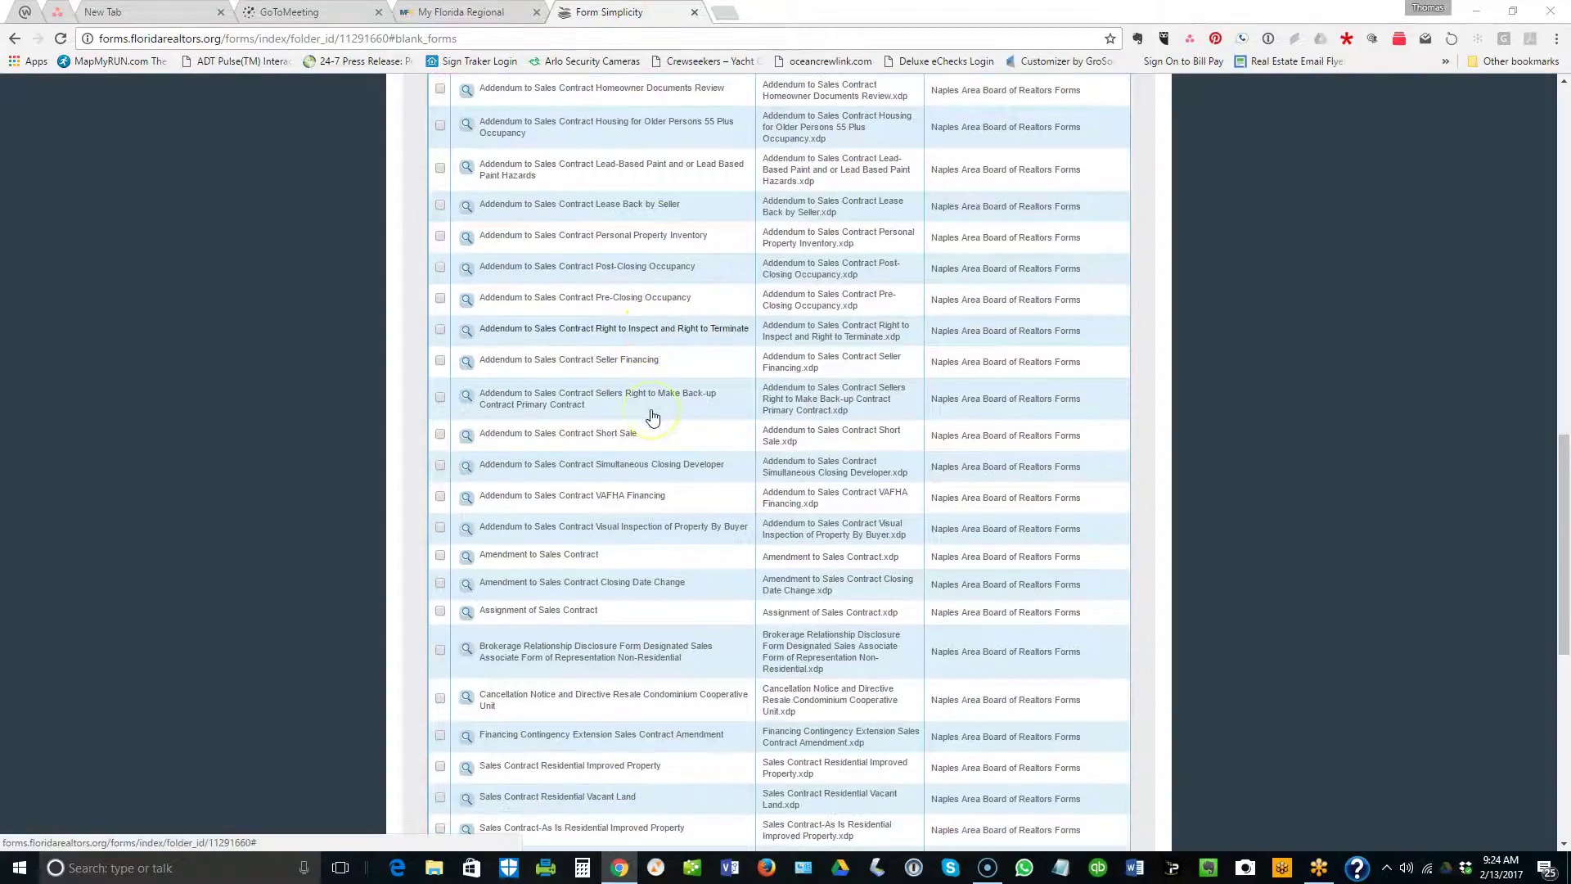
pyautogui.scroll(-5, 652, 416)
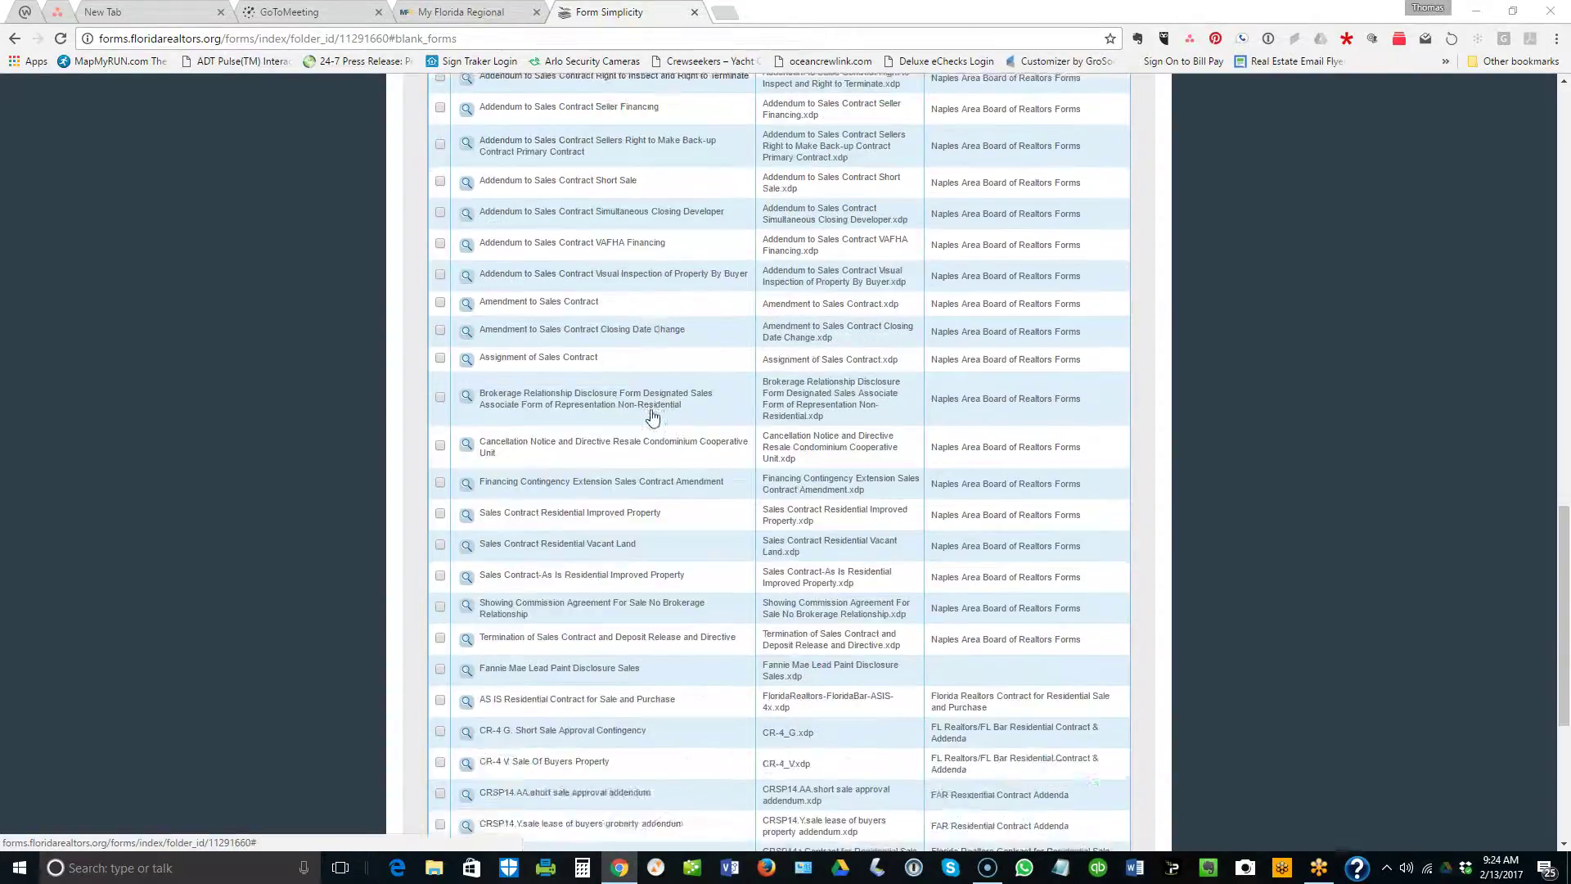
pyautogui.scroll(-2, 652, 418)
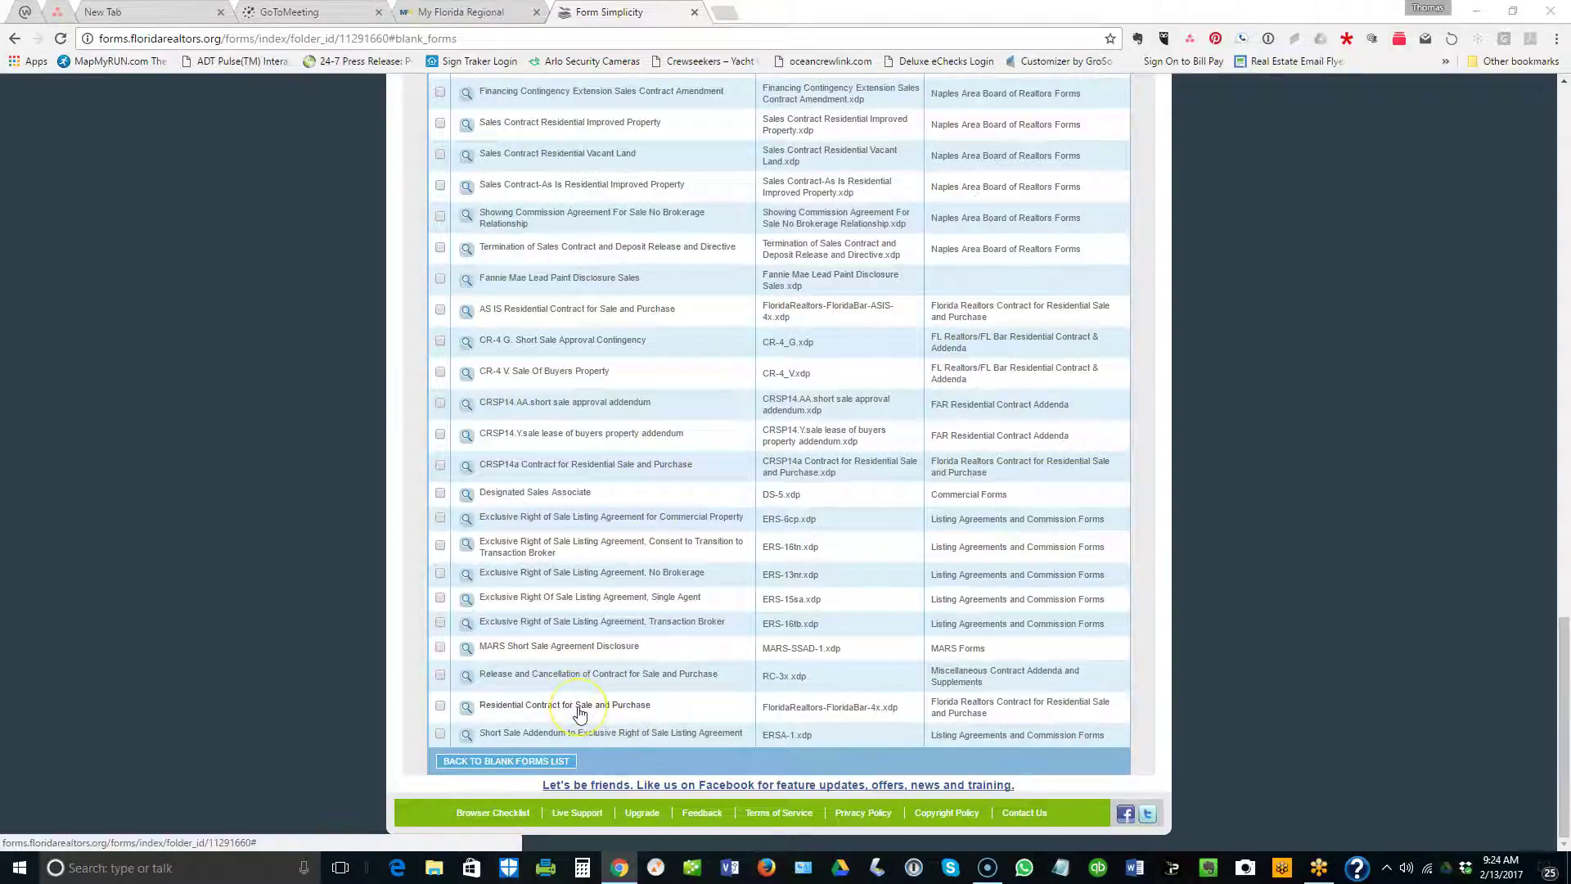
pyautogui.click(440, 706)
pyautogui.scroll(6, 606, 610)
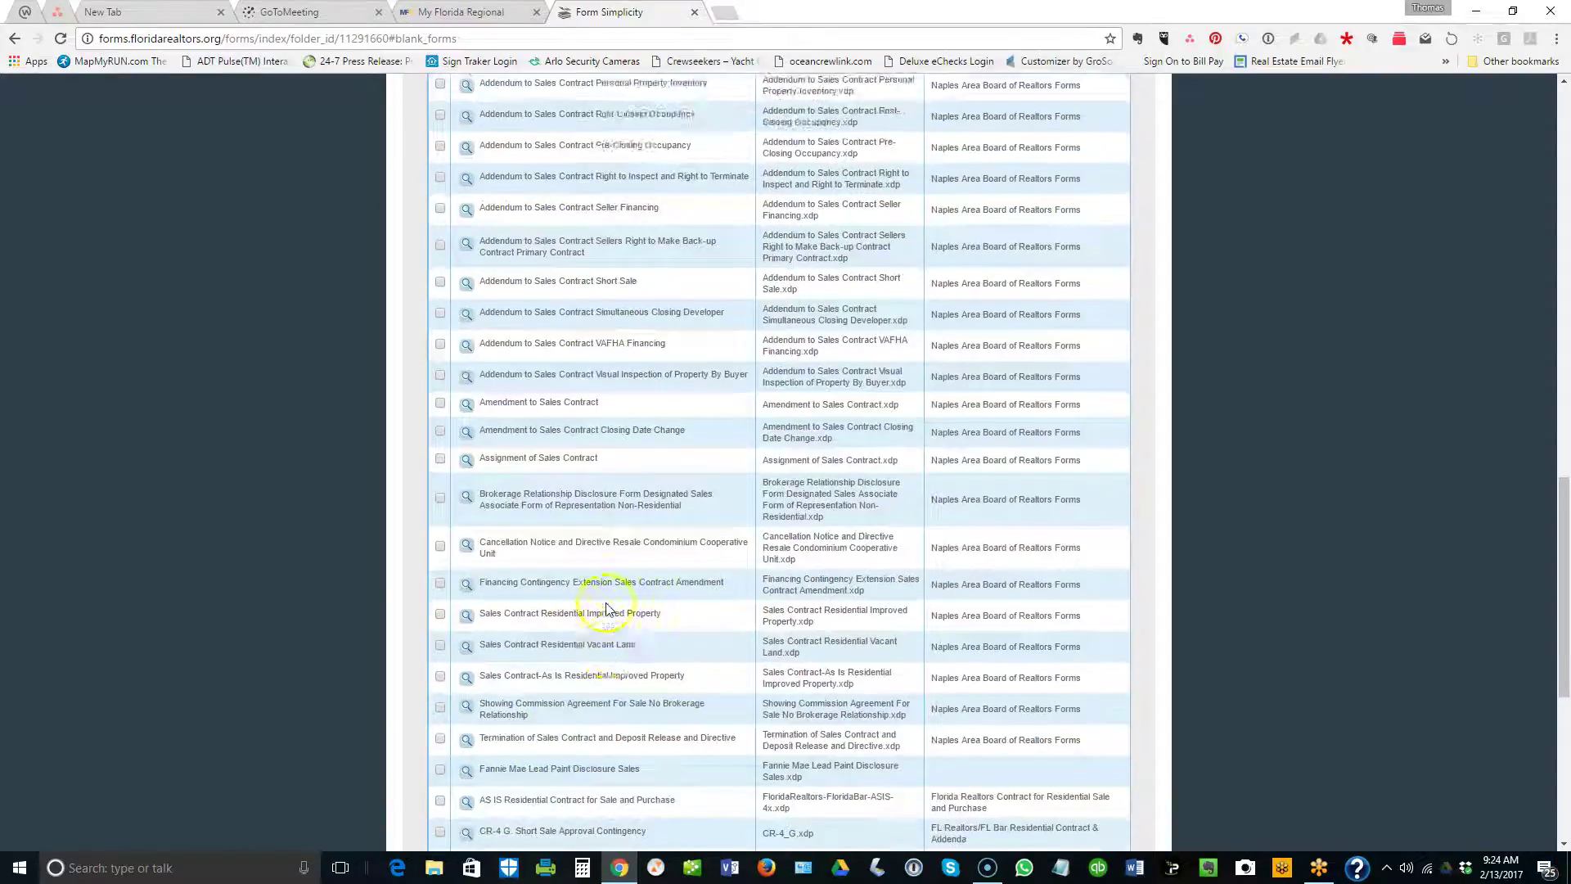
pyautogui.scroll(7, 607, 609)
pyautogui.click(483, 133)
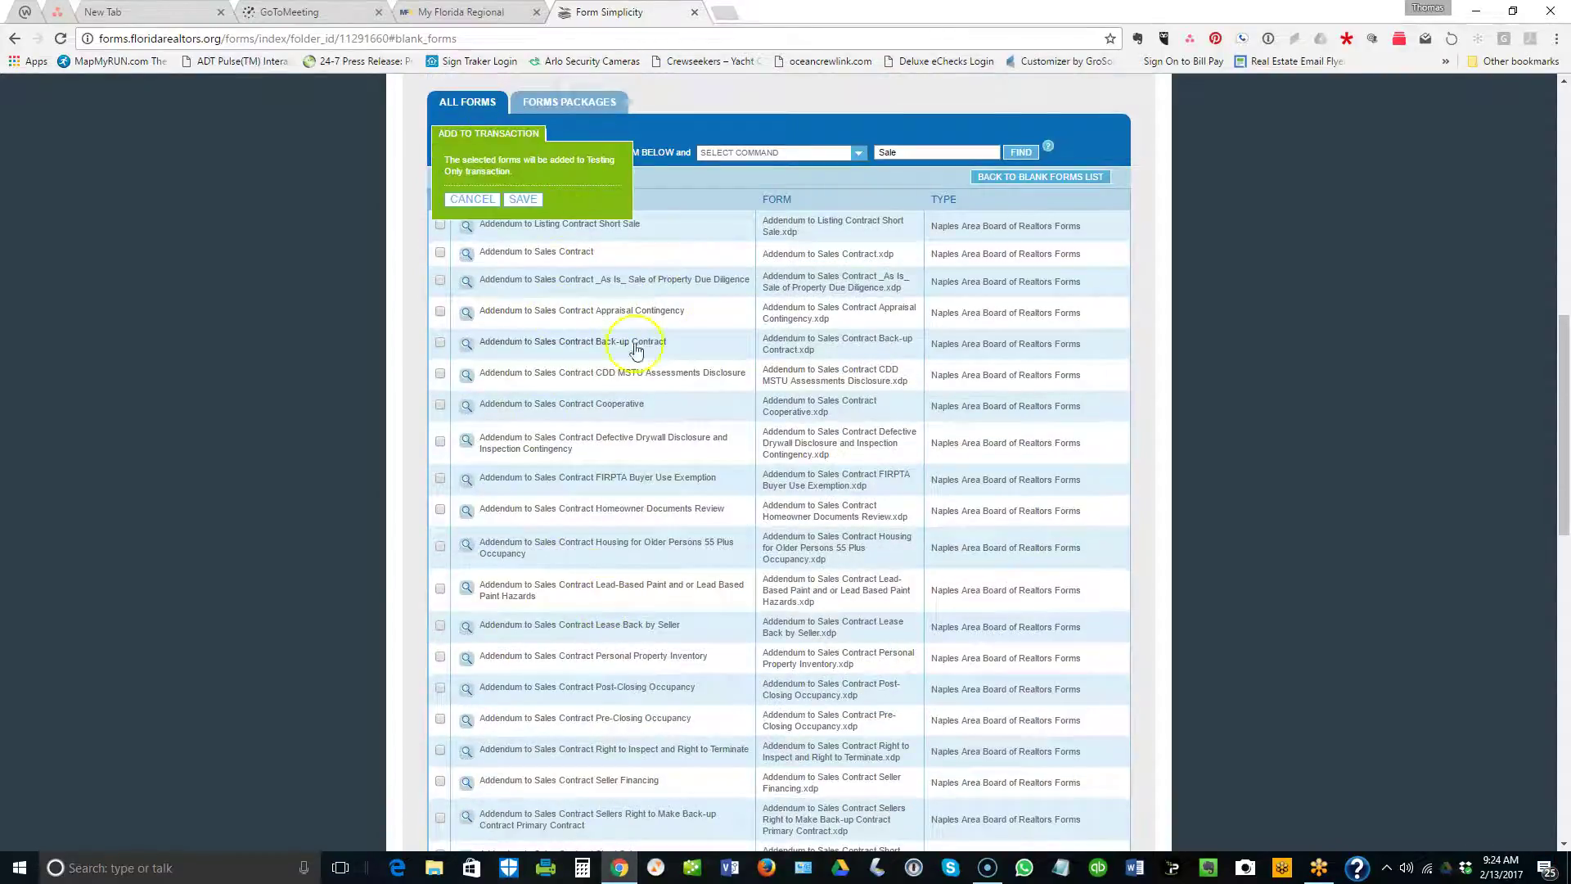
pyautogui.click(523, 199)
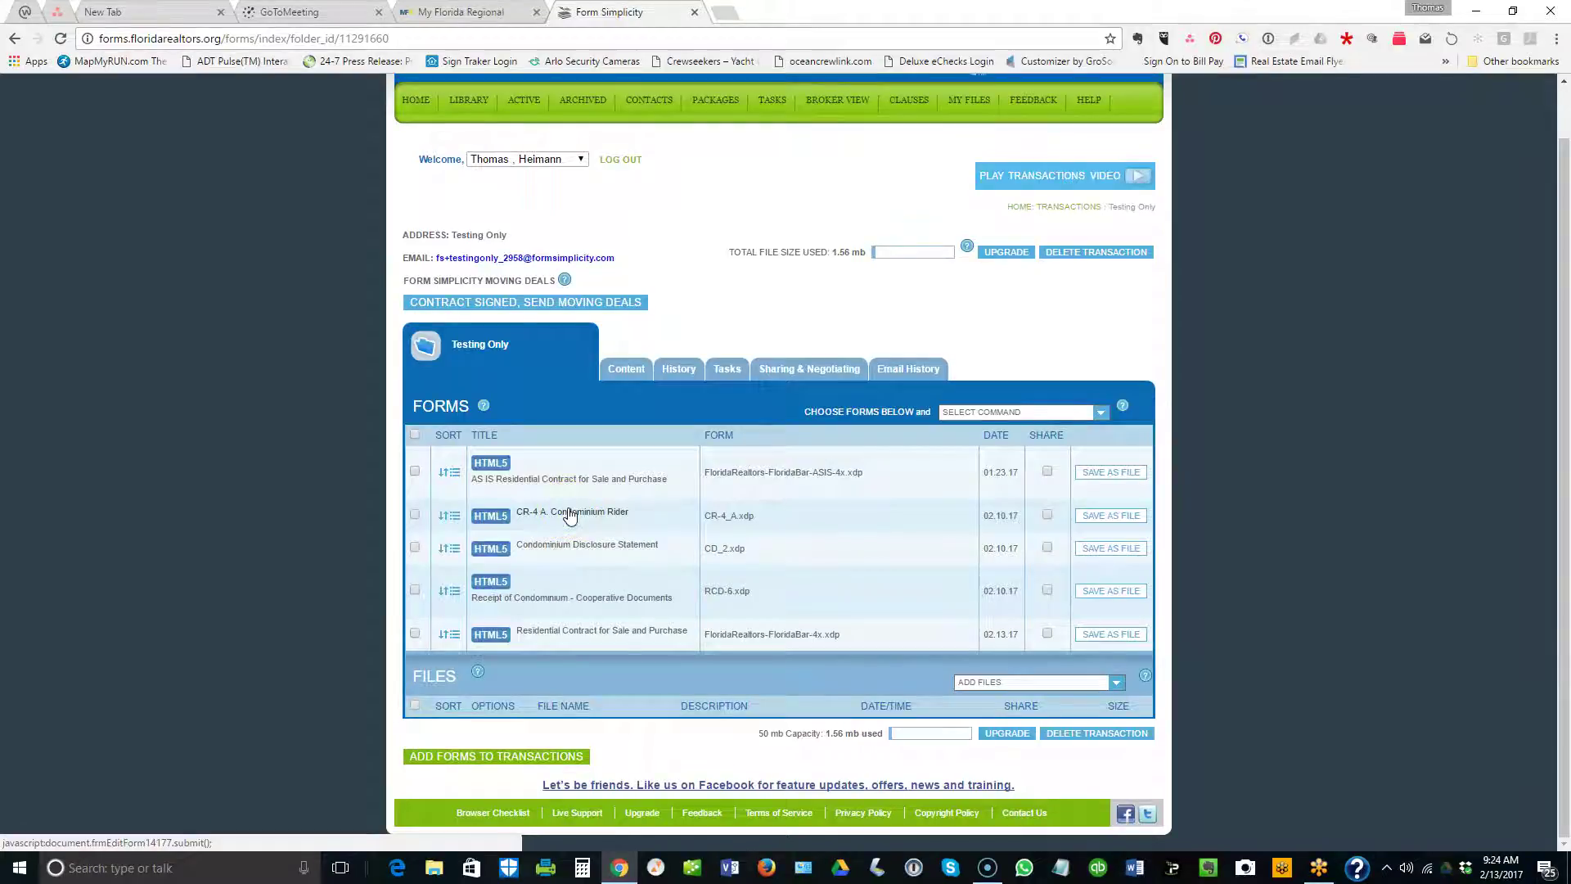
pyautogui.click(584, 481)
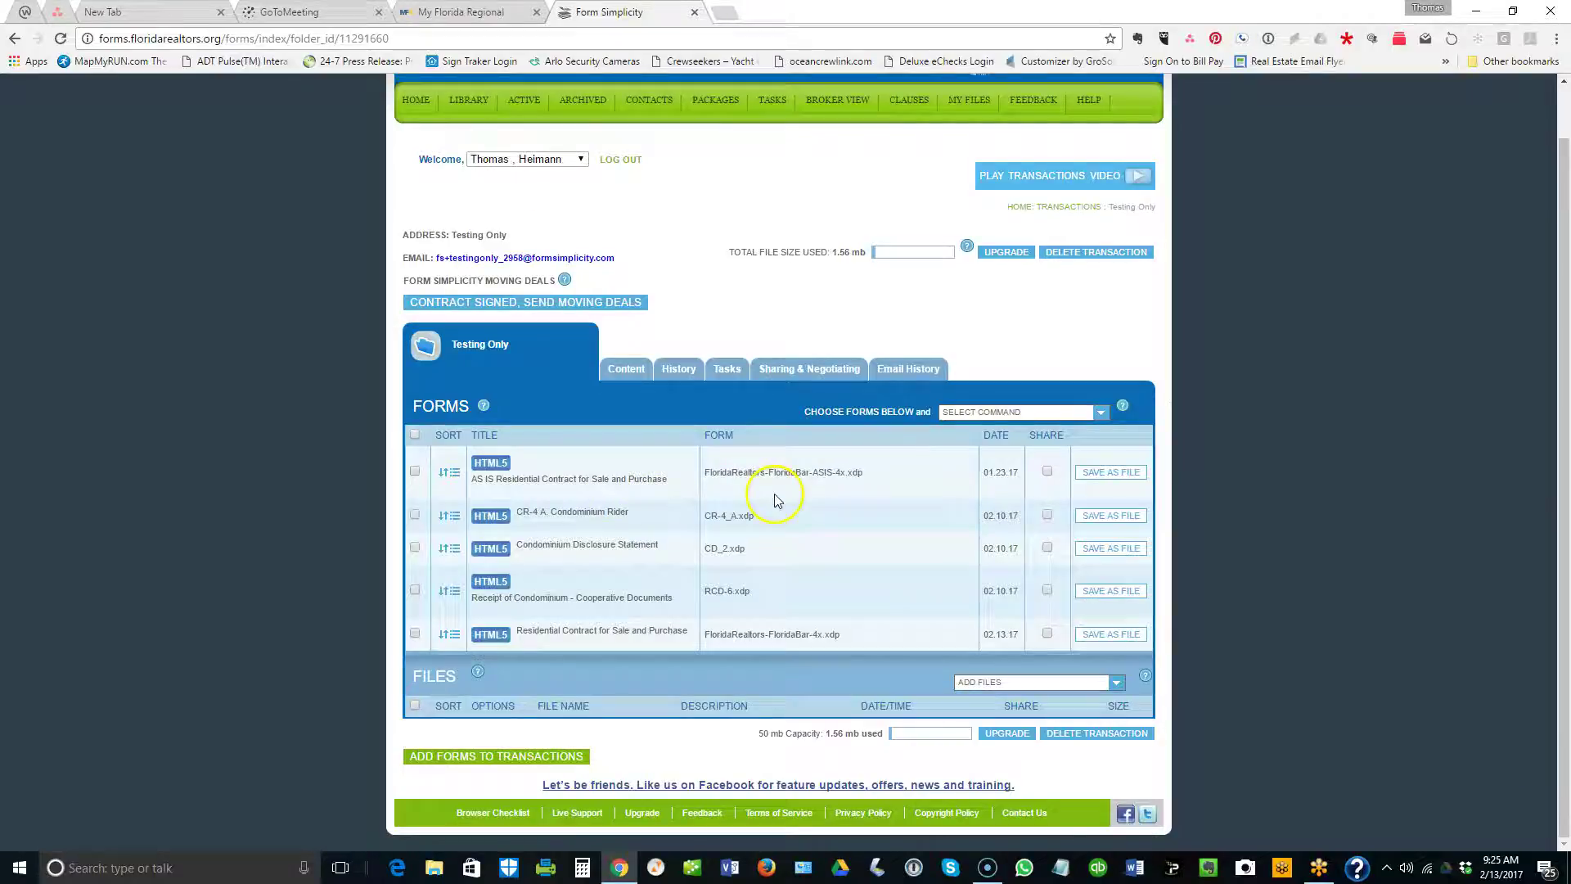
pyautogui.click(610, 487)
# Review the contract's Seller, Real Property, legal description and Tax ID fields.
pyautogui.click(616, 478)
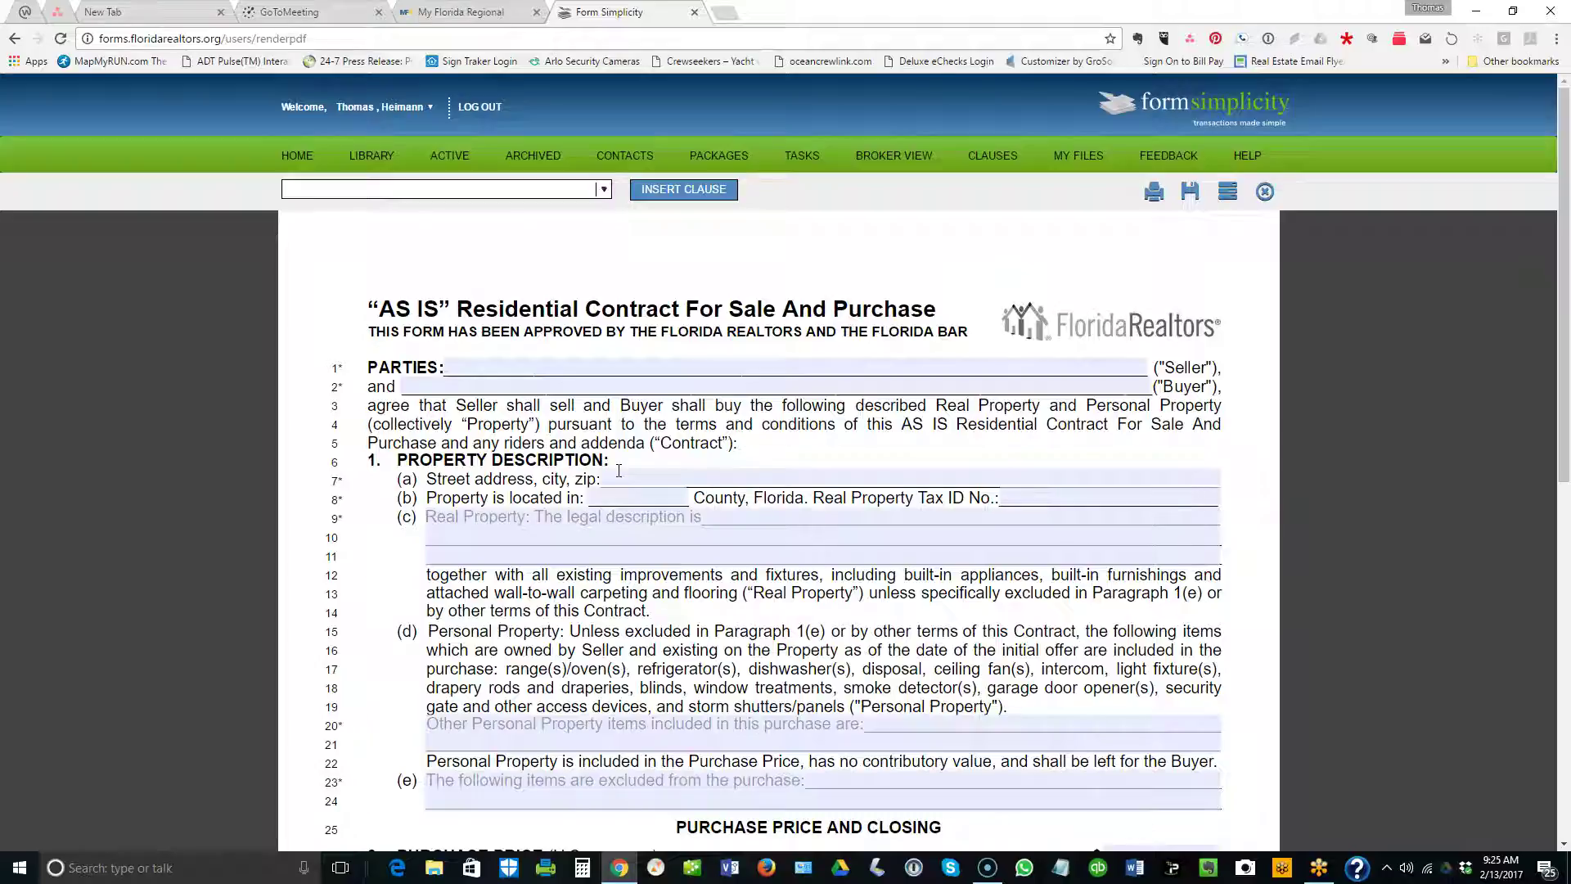
pyautogui.scroll(-8, 596, 556)
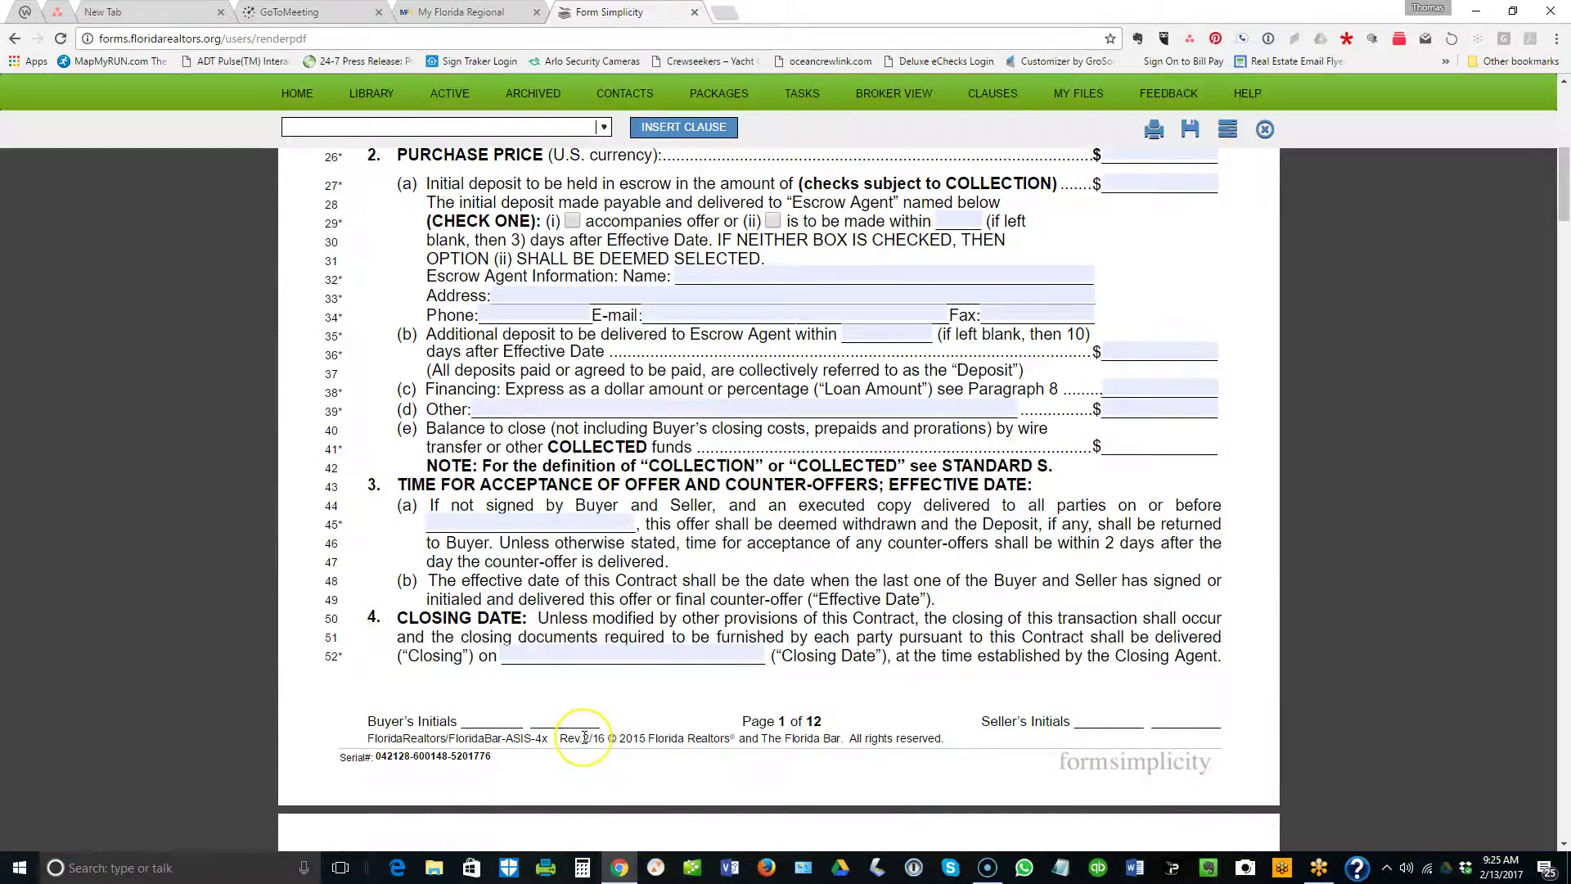
pyautogui.scroll(9, 585, 737)
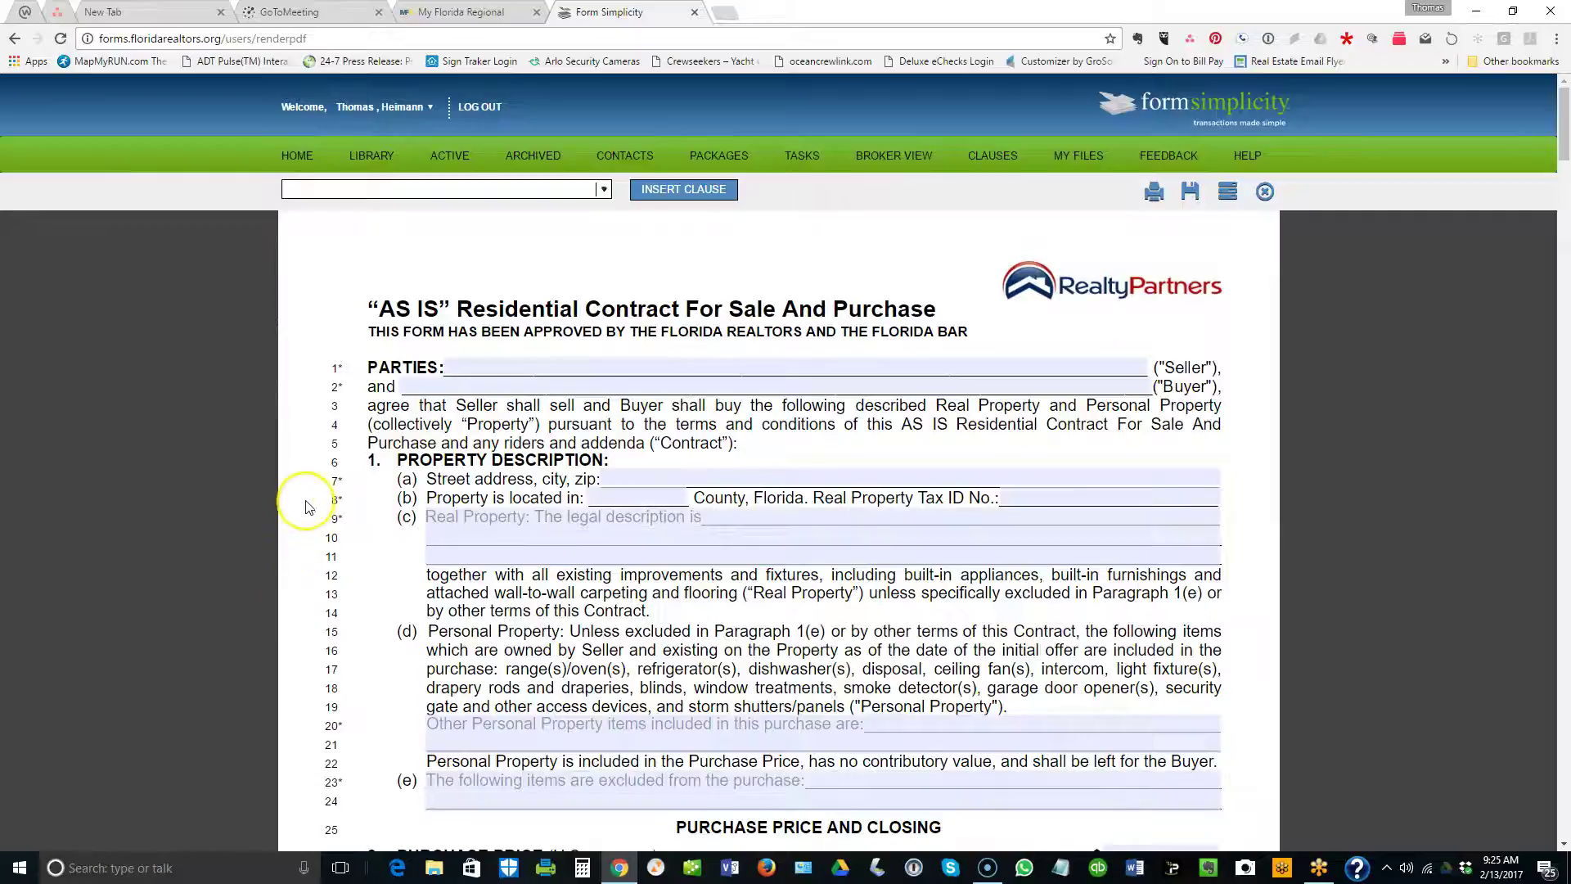
pyautogui.scroll(-3, 308, 507)
pyautogui.scroll(1, 307, 507)
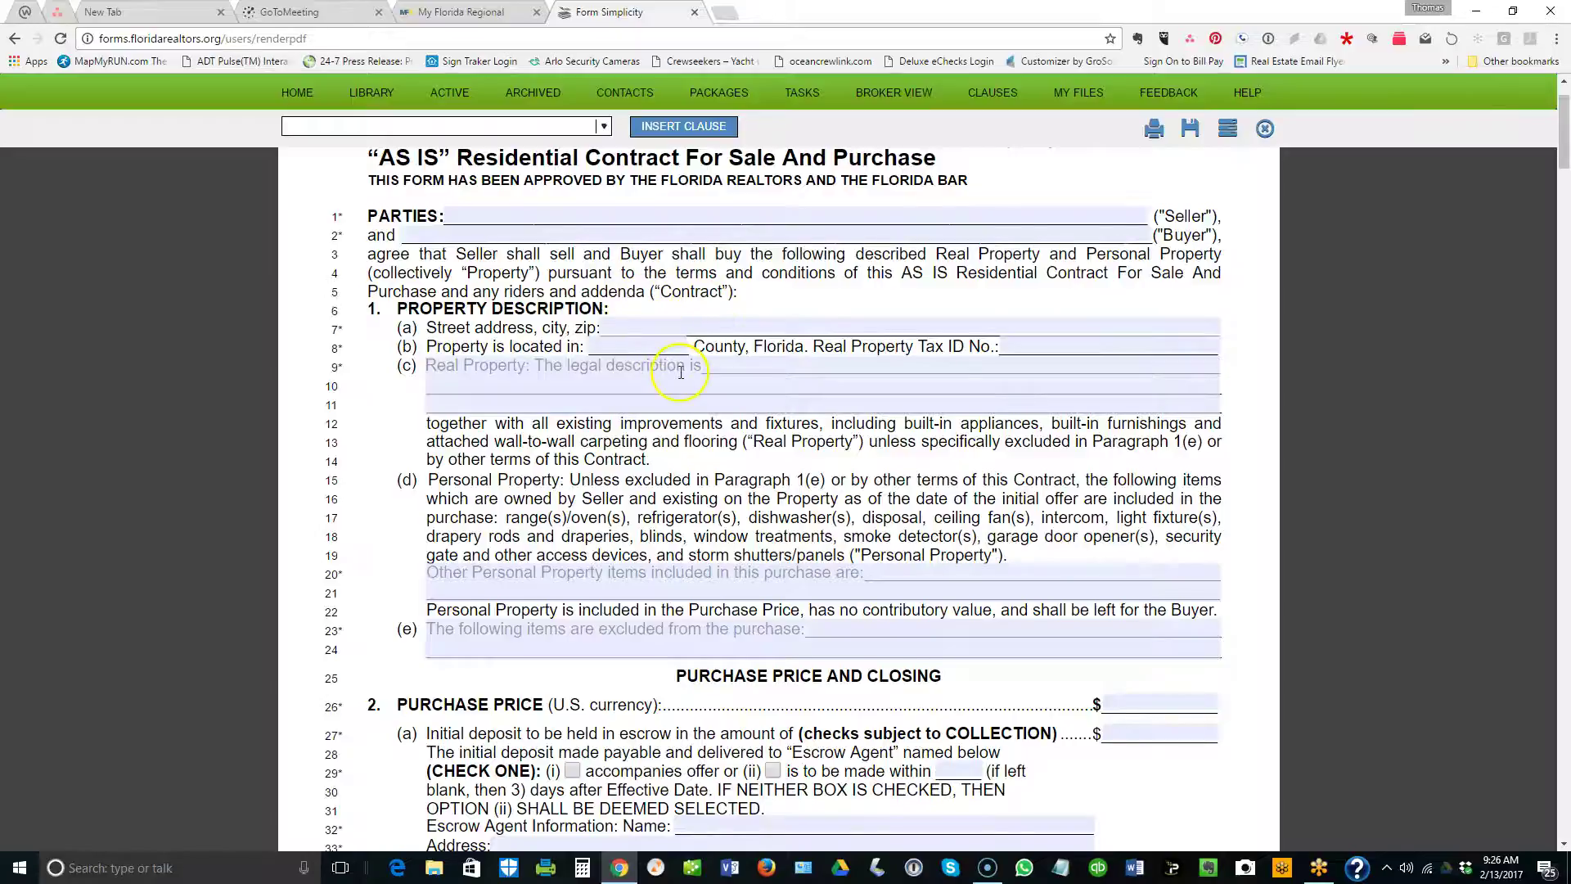
pyautogui.scroll(-1, 675, 367)
pyautogui.scroll(1, 681, 373)
pyautogui.click(544, 215)
pyautogui.click(761, 455)
pyautogui.click(777, 397)
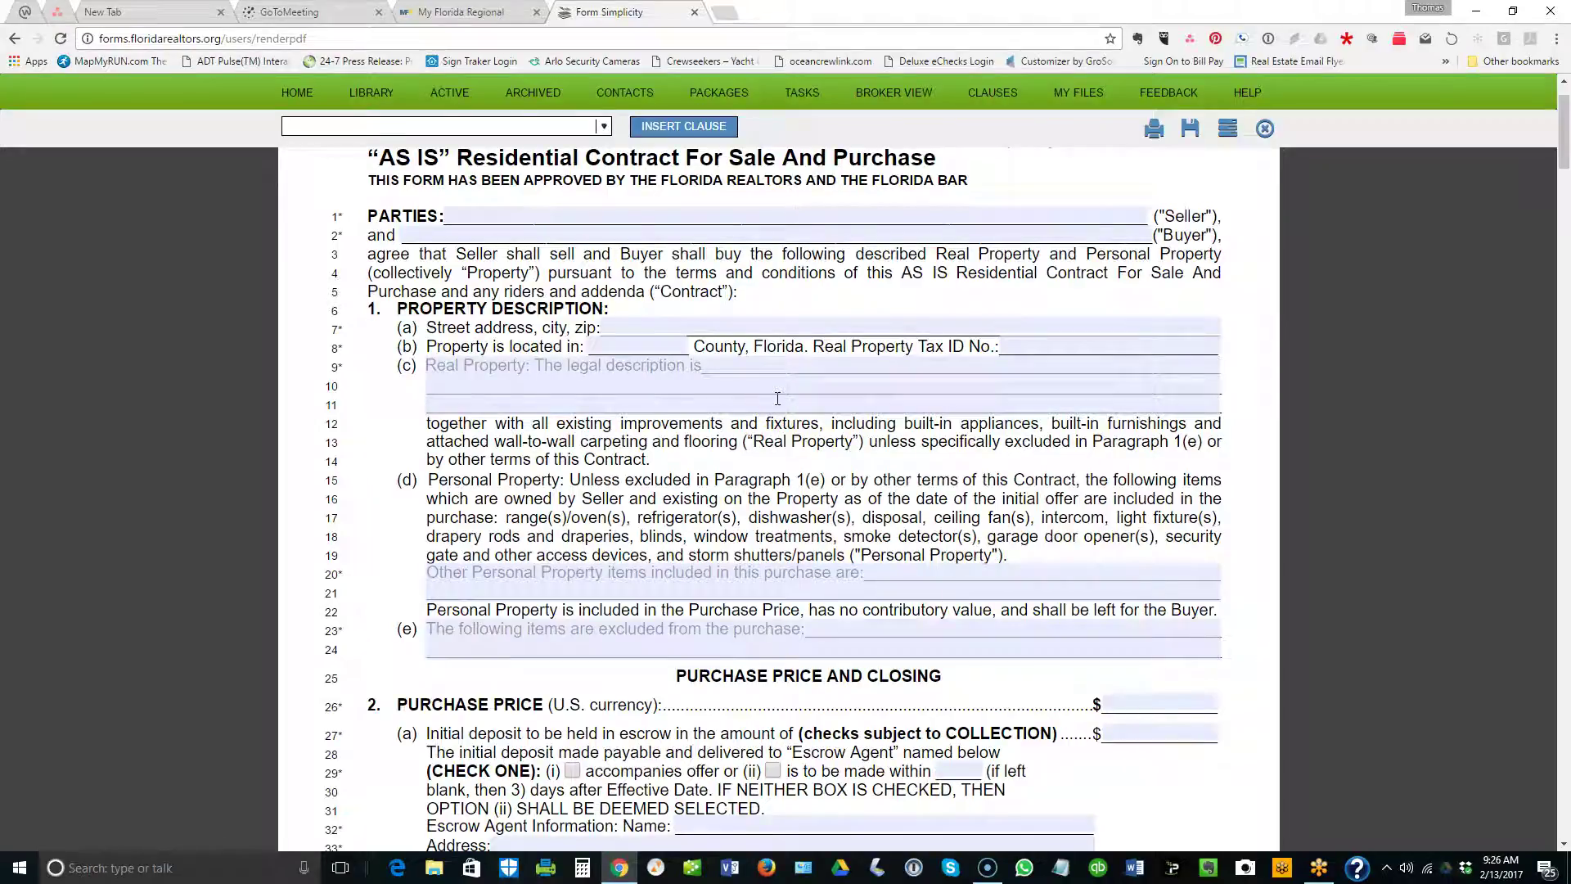
pyautogui.click(832, 353)
pyautogui.click(806, 209)
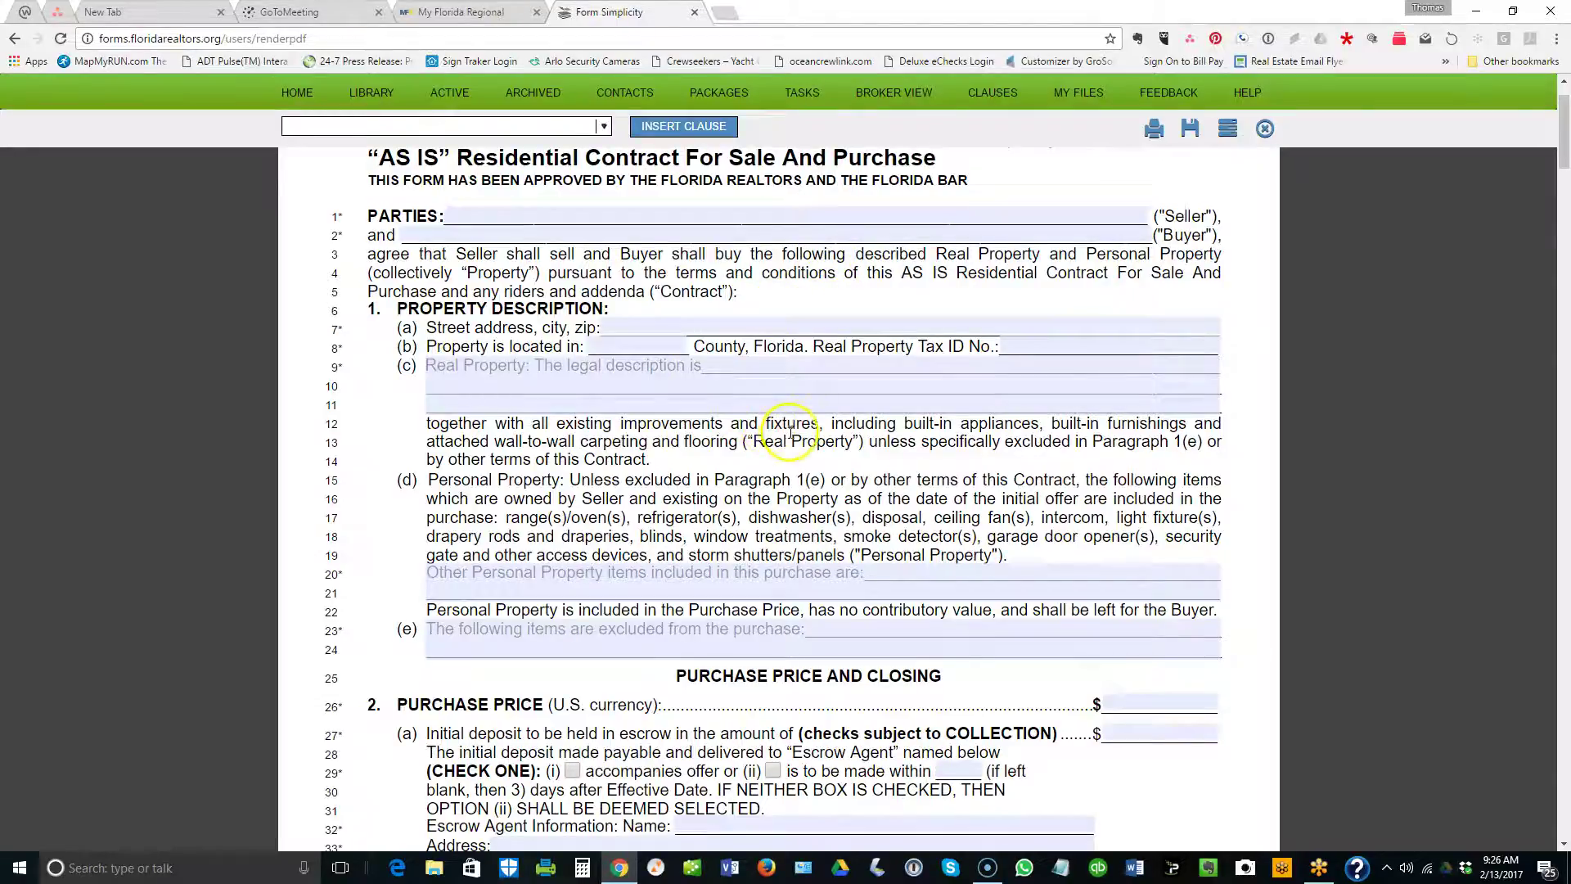
# Review Personal Property paragraph (d), including the other included and excluded items fields.
pyautogui.scroll(-1, 665, 302)
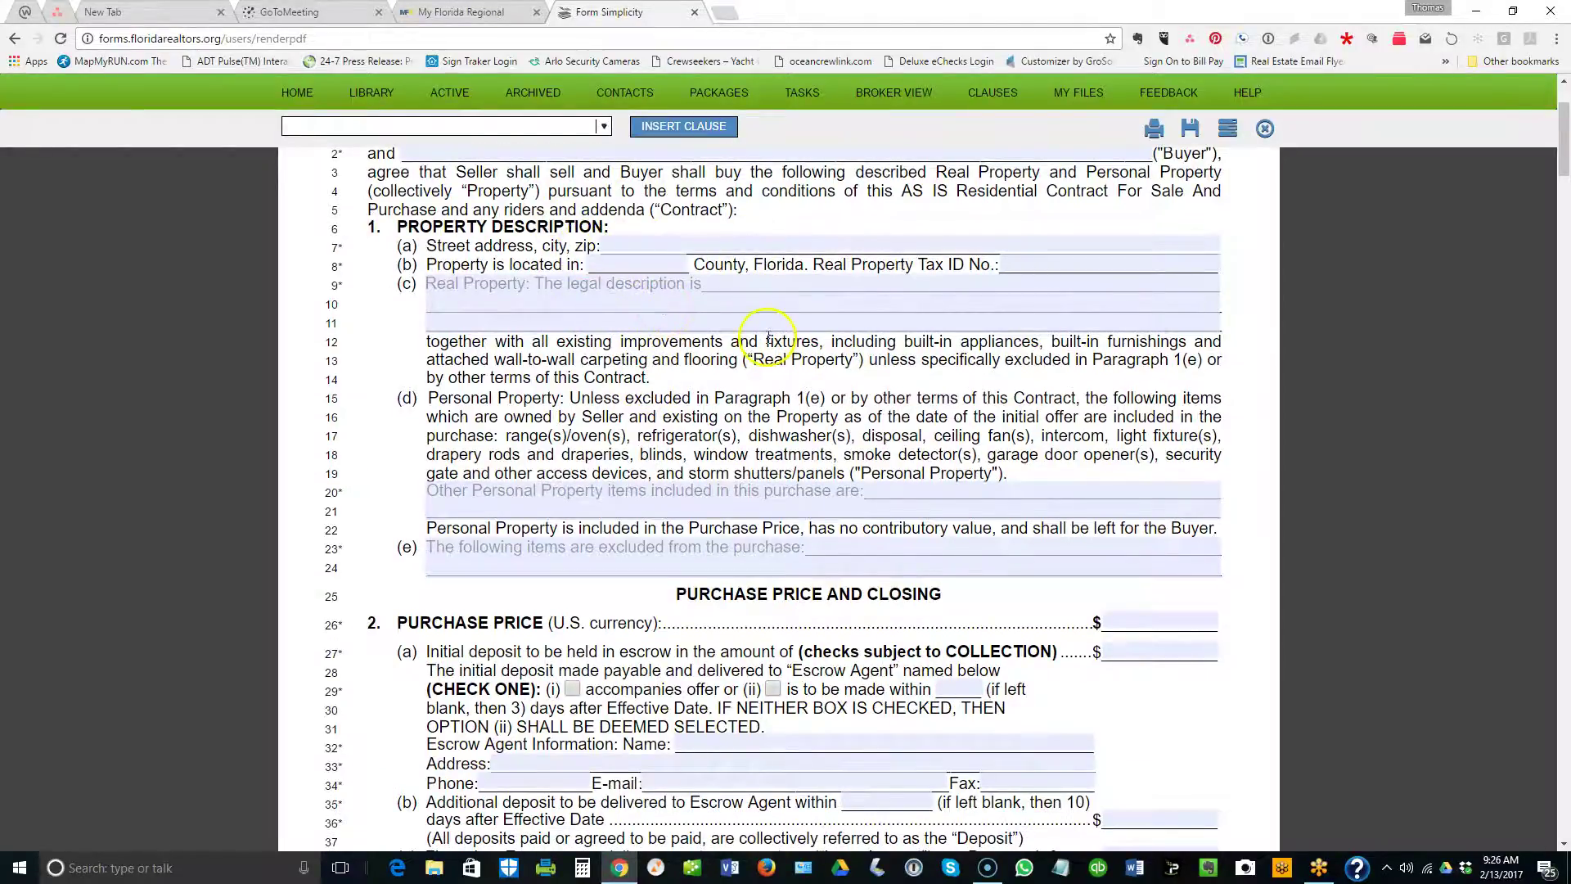
pyautogui.scroll(-1, 720, 343)
pyautogui.scroll(-1, 872, 311)
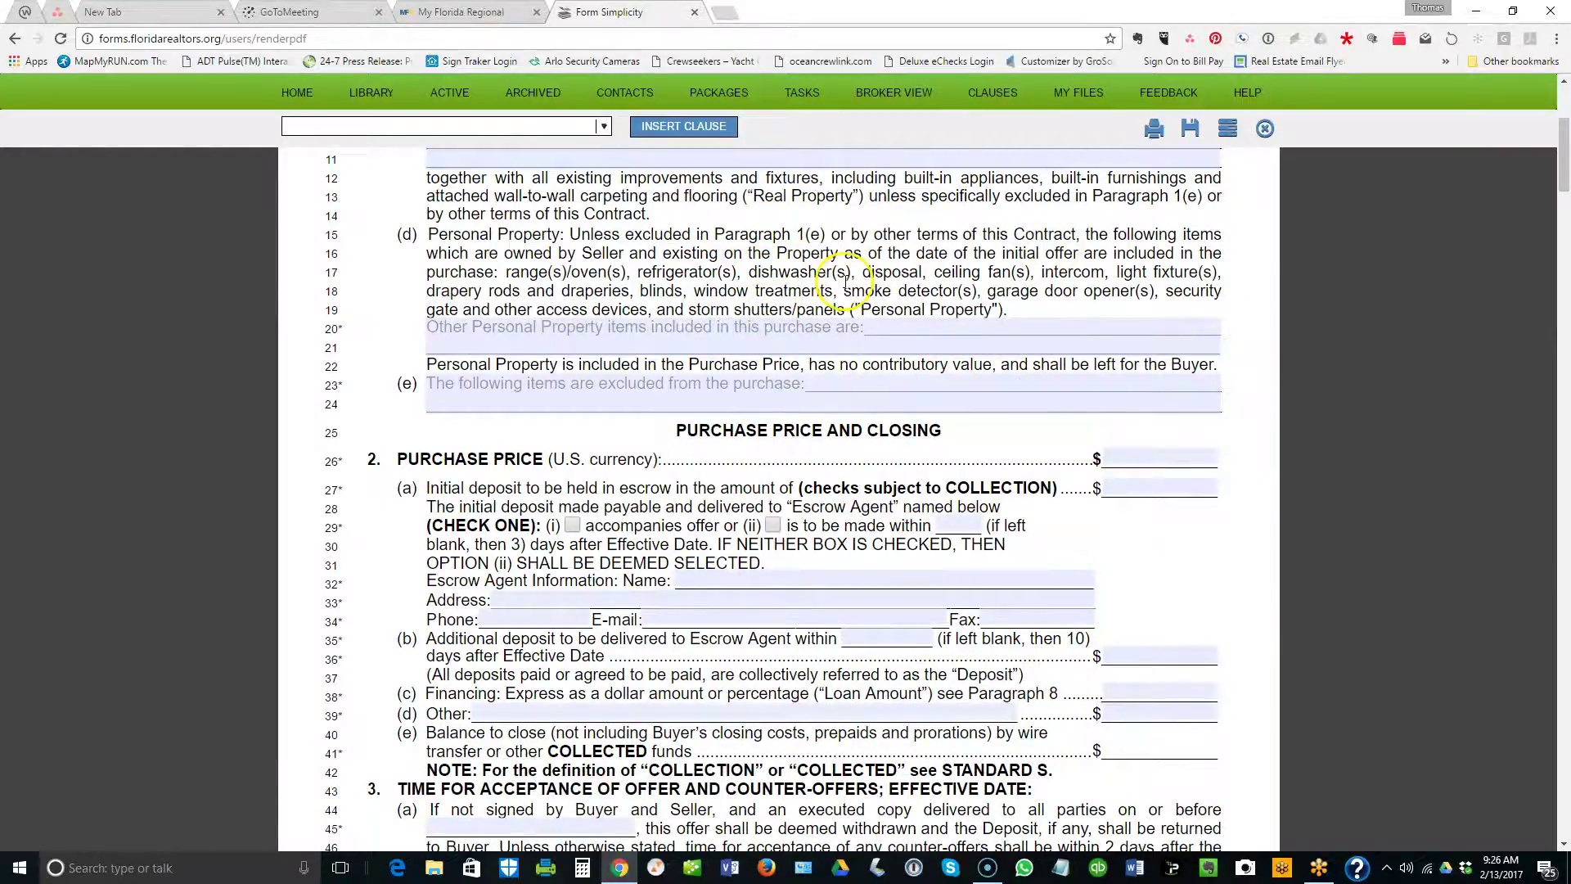
pyautogui.moveTo(427, 234); pyautogui.dragTo(1074, 288)
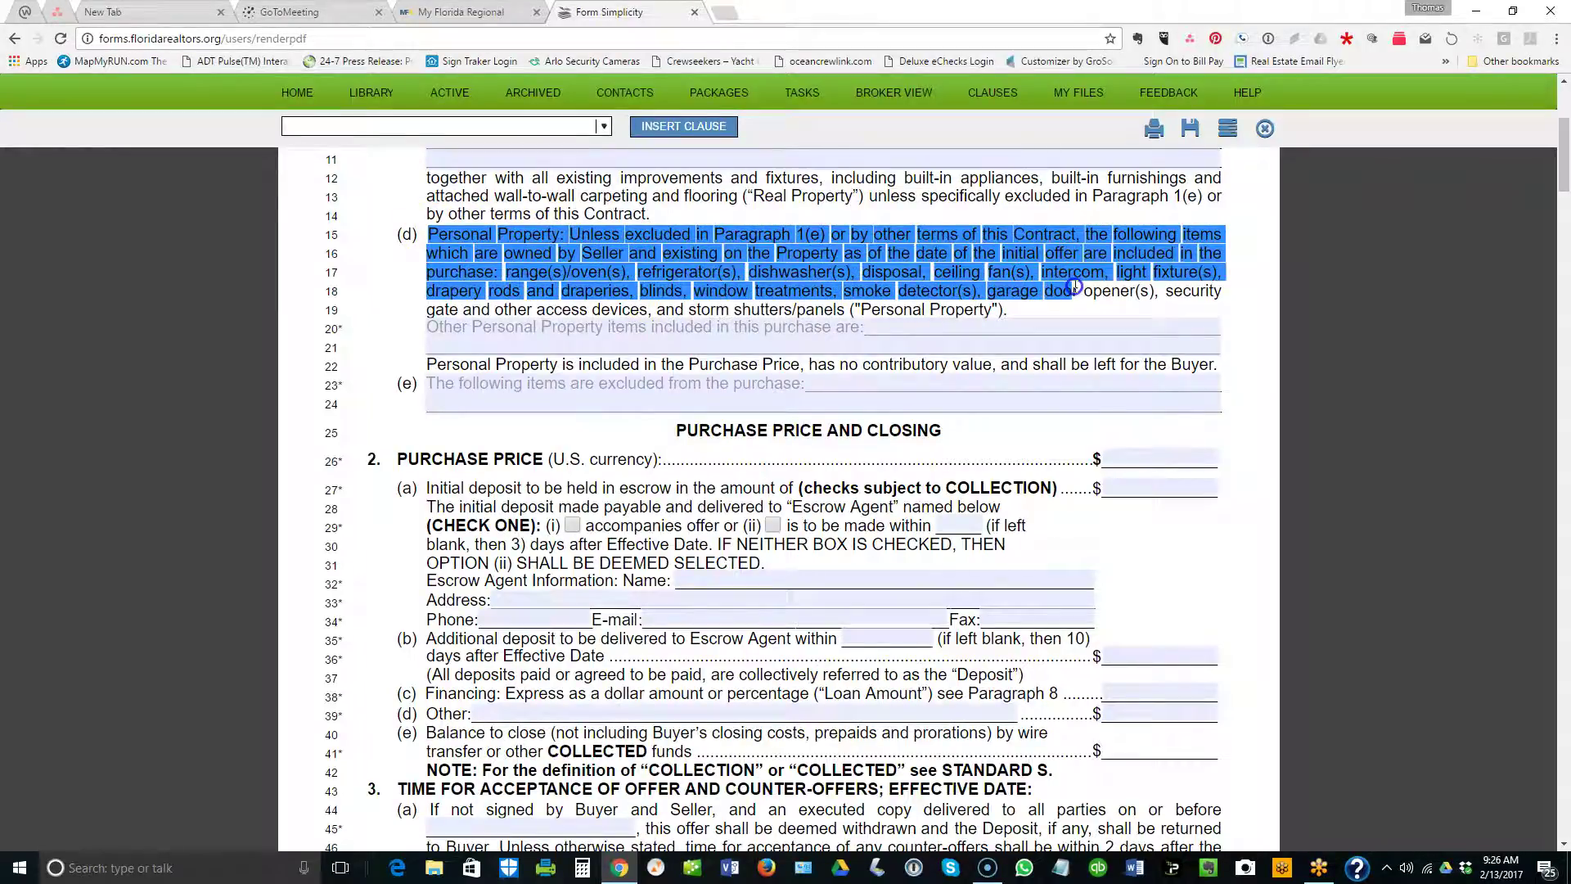
pyautogui.click(1100, 291)
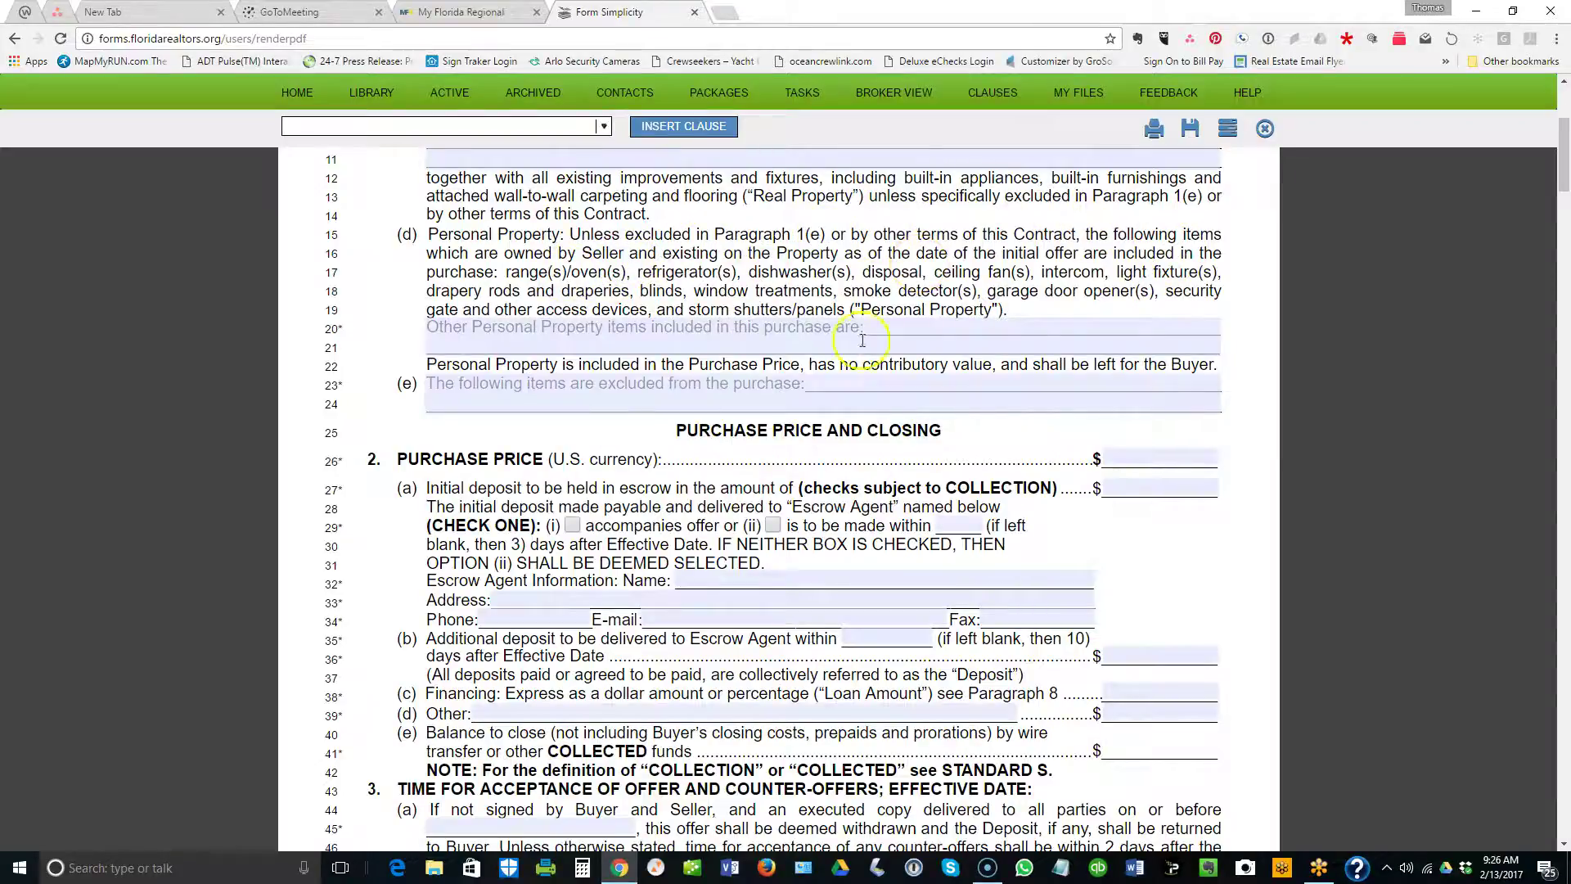
pyautogui.click(925, 328)
pyautogui.click(890, 380)
pyautogui.scroll(-1, 841, 297)
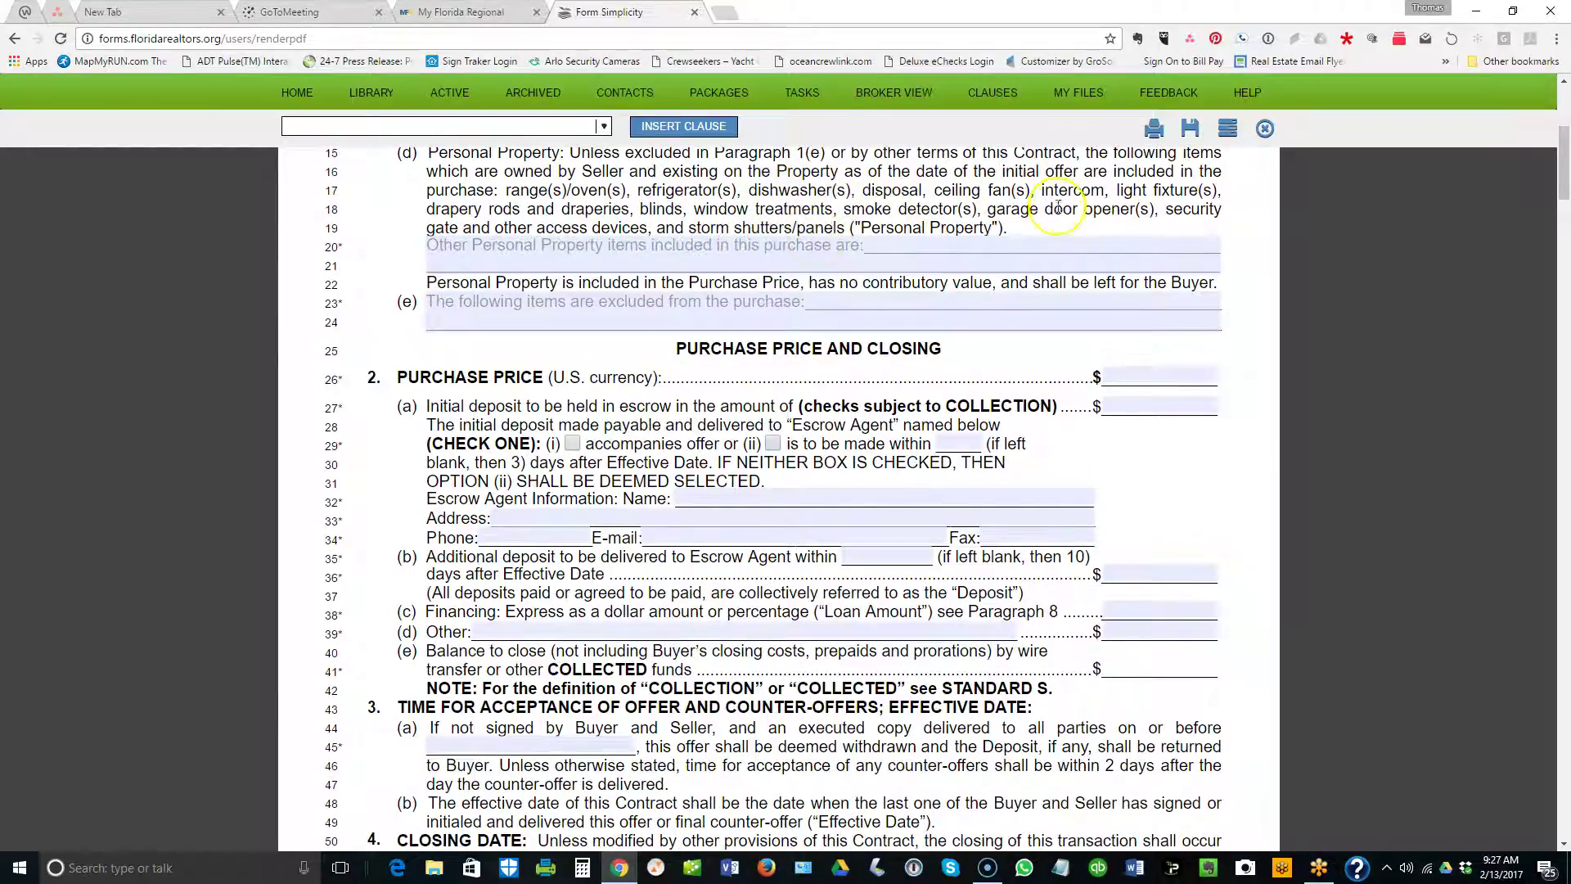
pyautogui.click(913, 236)
pyautogui.scroll(-2, 712, 278)
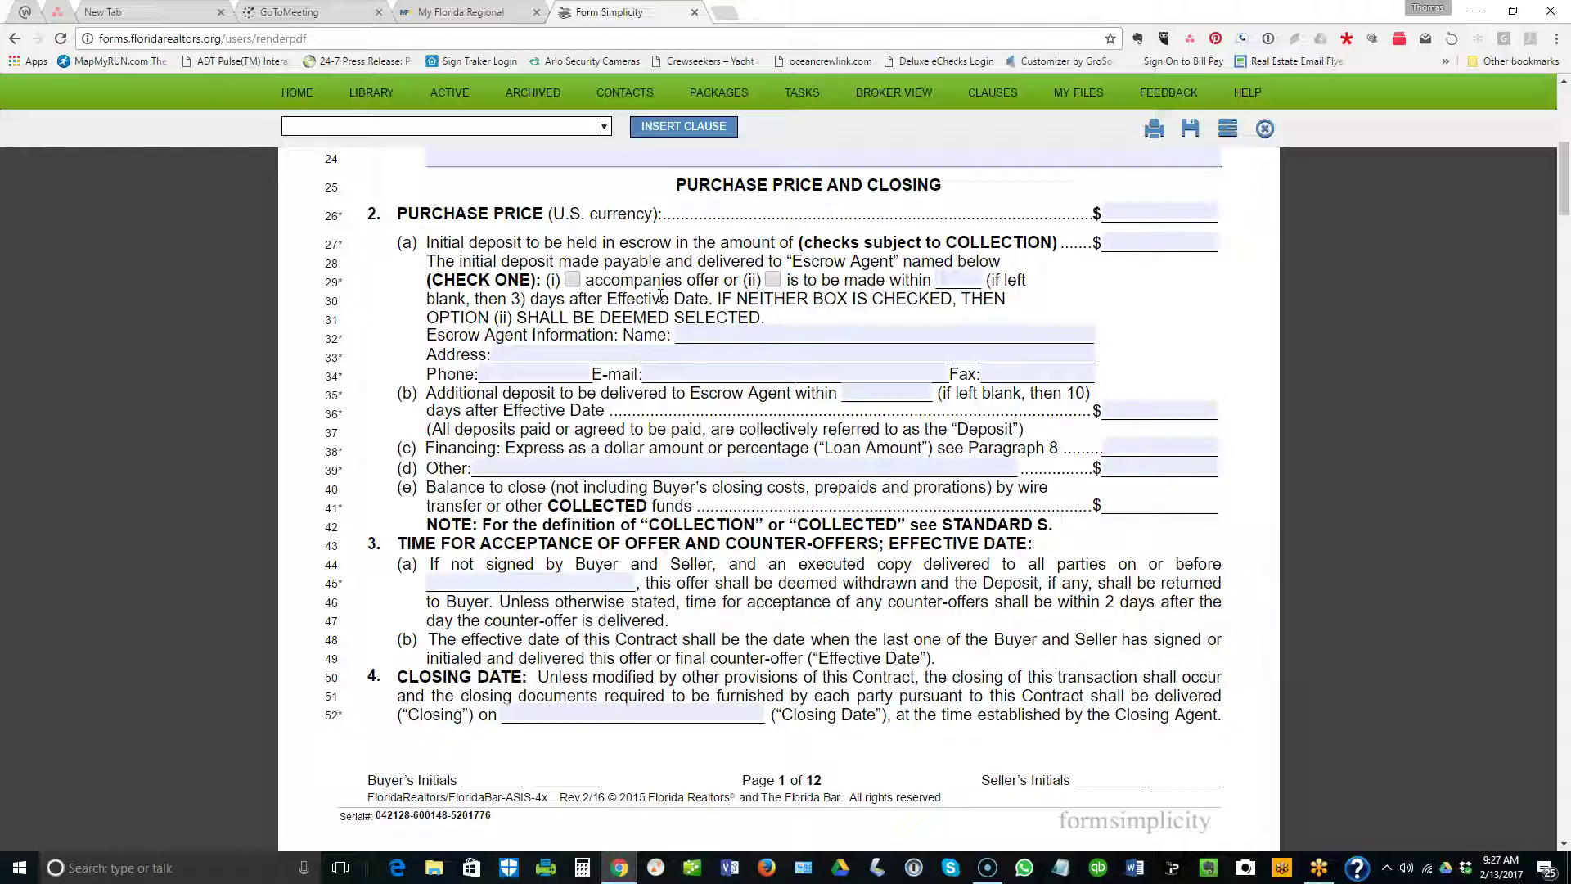
pyautogui.click(572, 280)
pyautogui.click(572, 280)
pyautogui.scroll(-1, 777, 347)
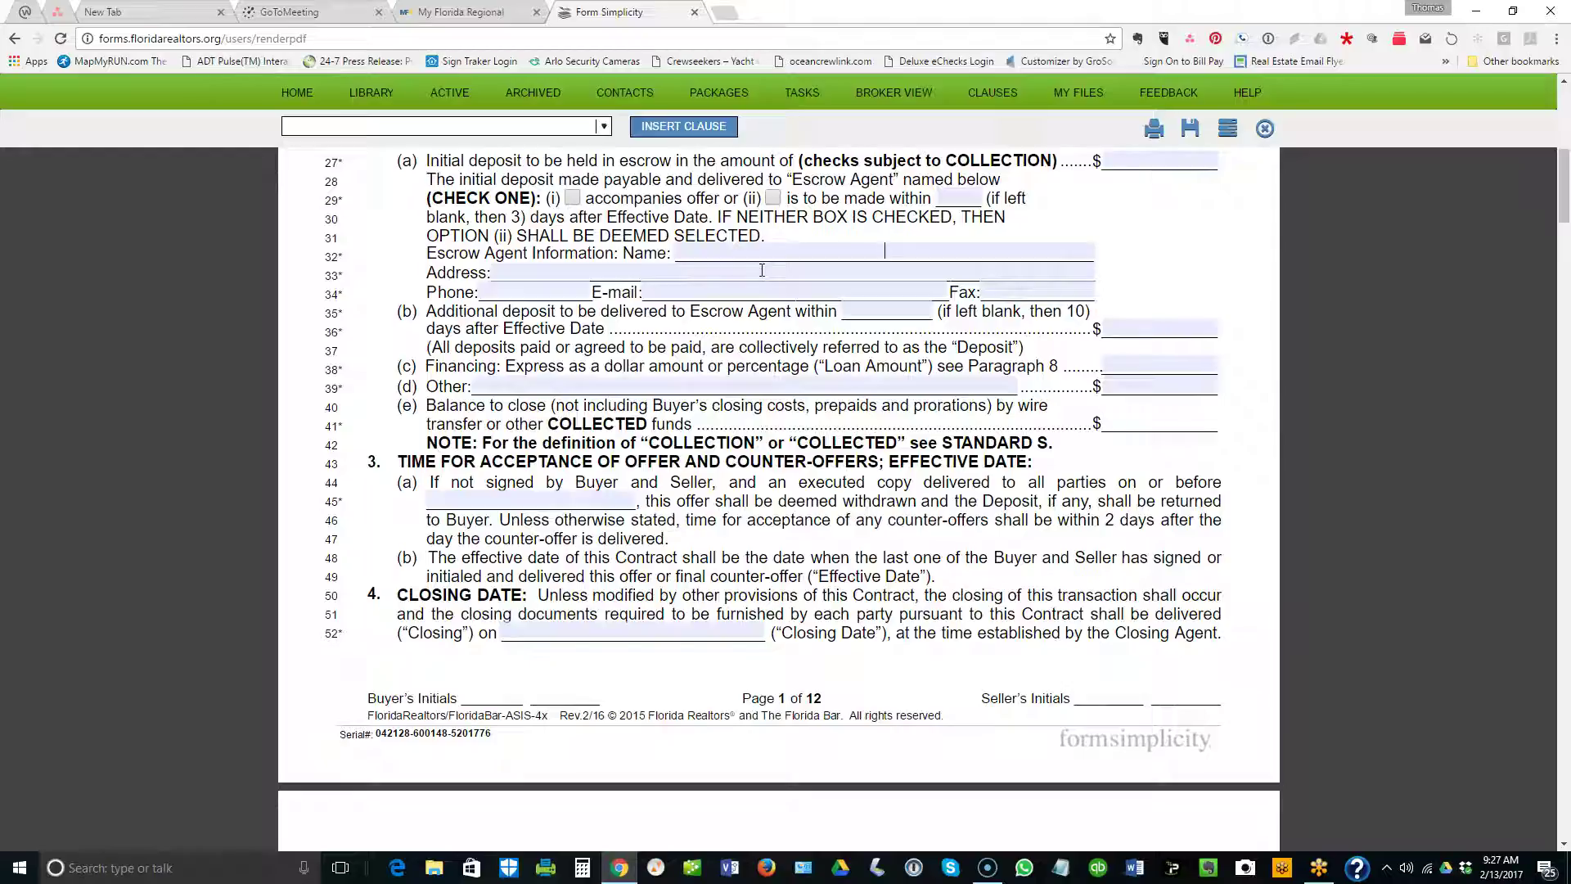
pyautogui.click(884, 250)
pyautogui.click(814, 261)
pyautogui.scroll(-1, 835, 266)
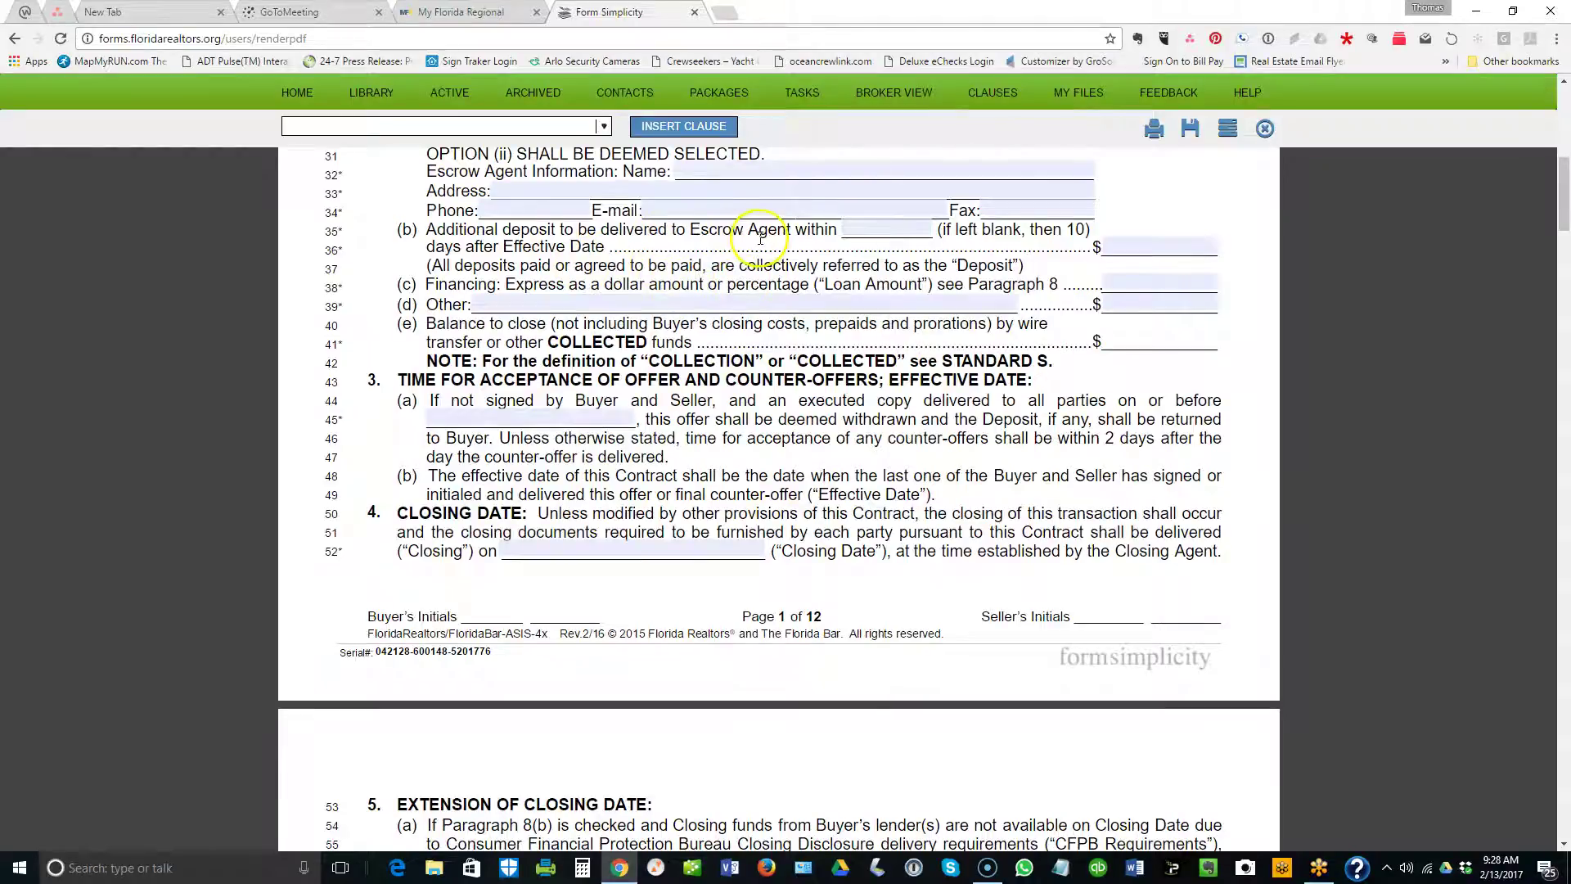
pyautogui.scroll(-1, 761, 233)
pyautogui.click(1157, 202)
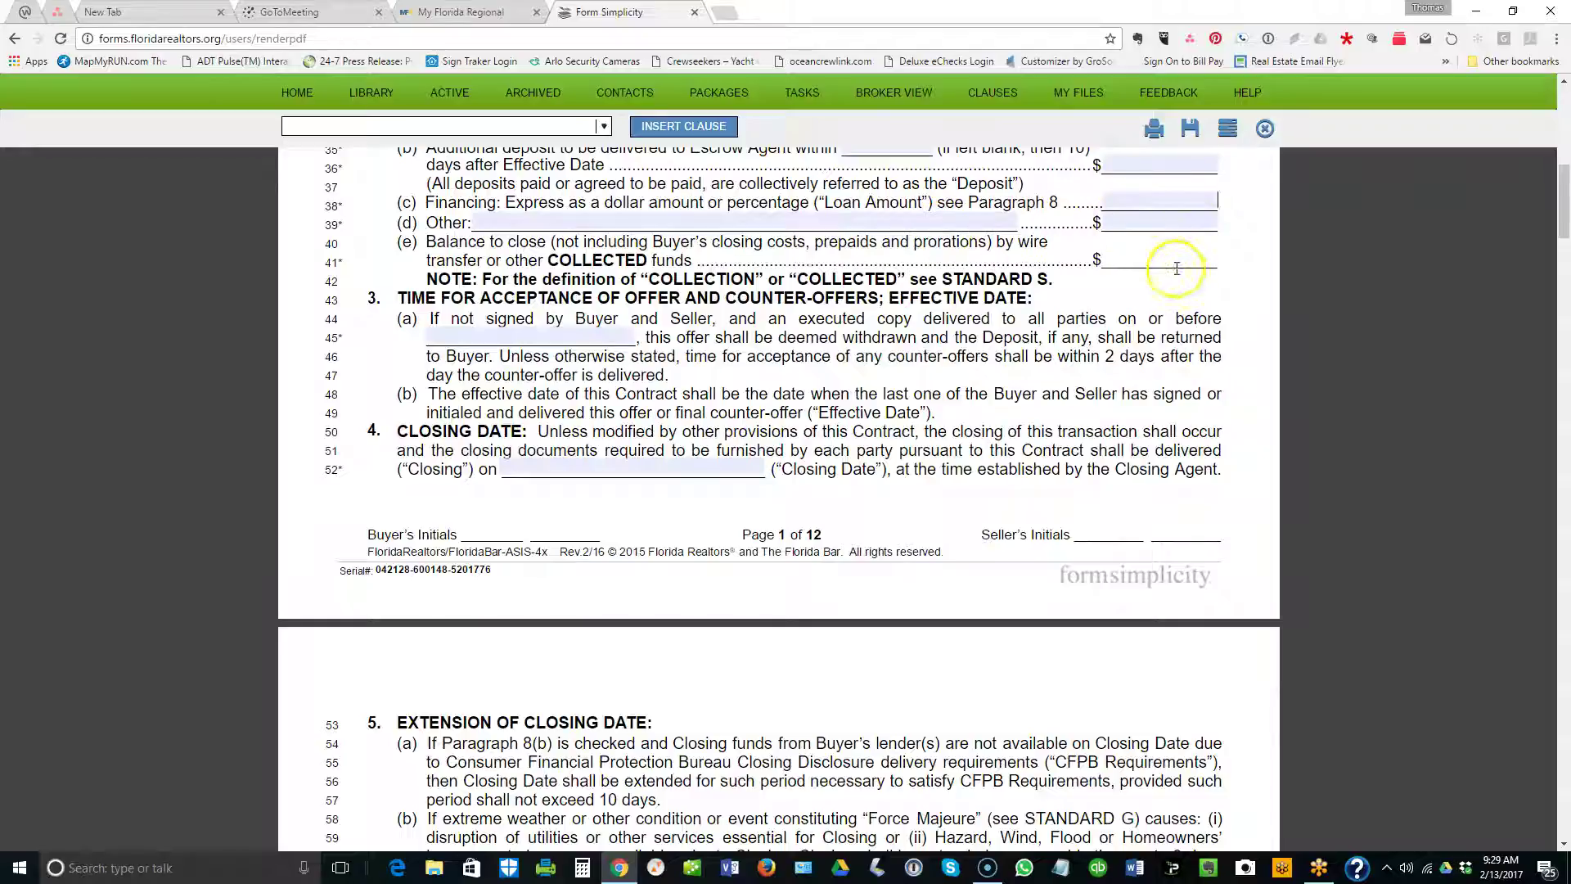
pyautogui.click(1123, 261)
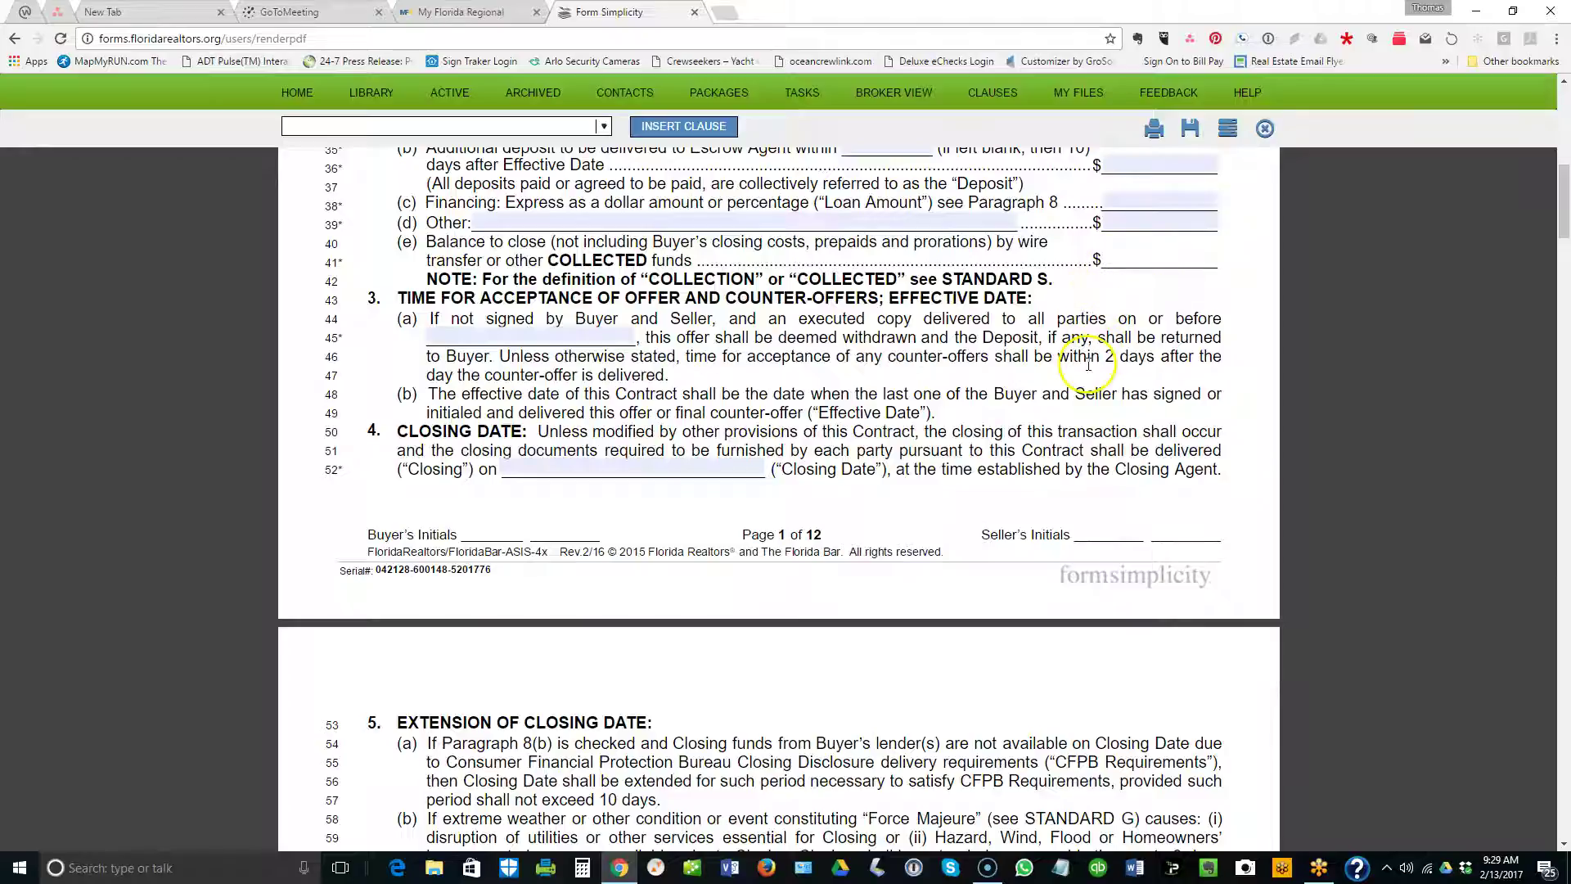
pyautogui.scroll(3, 1089, 364)
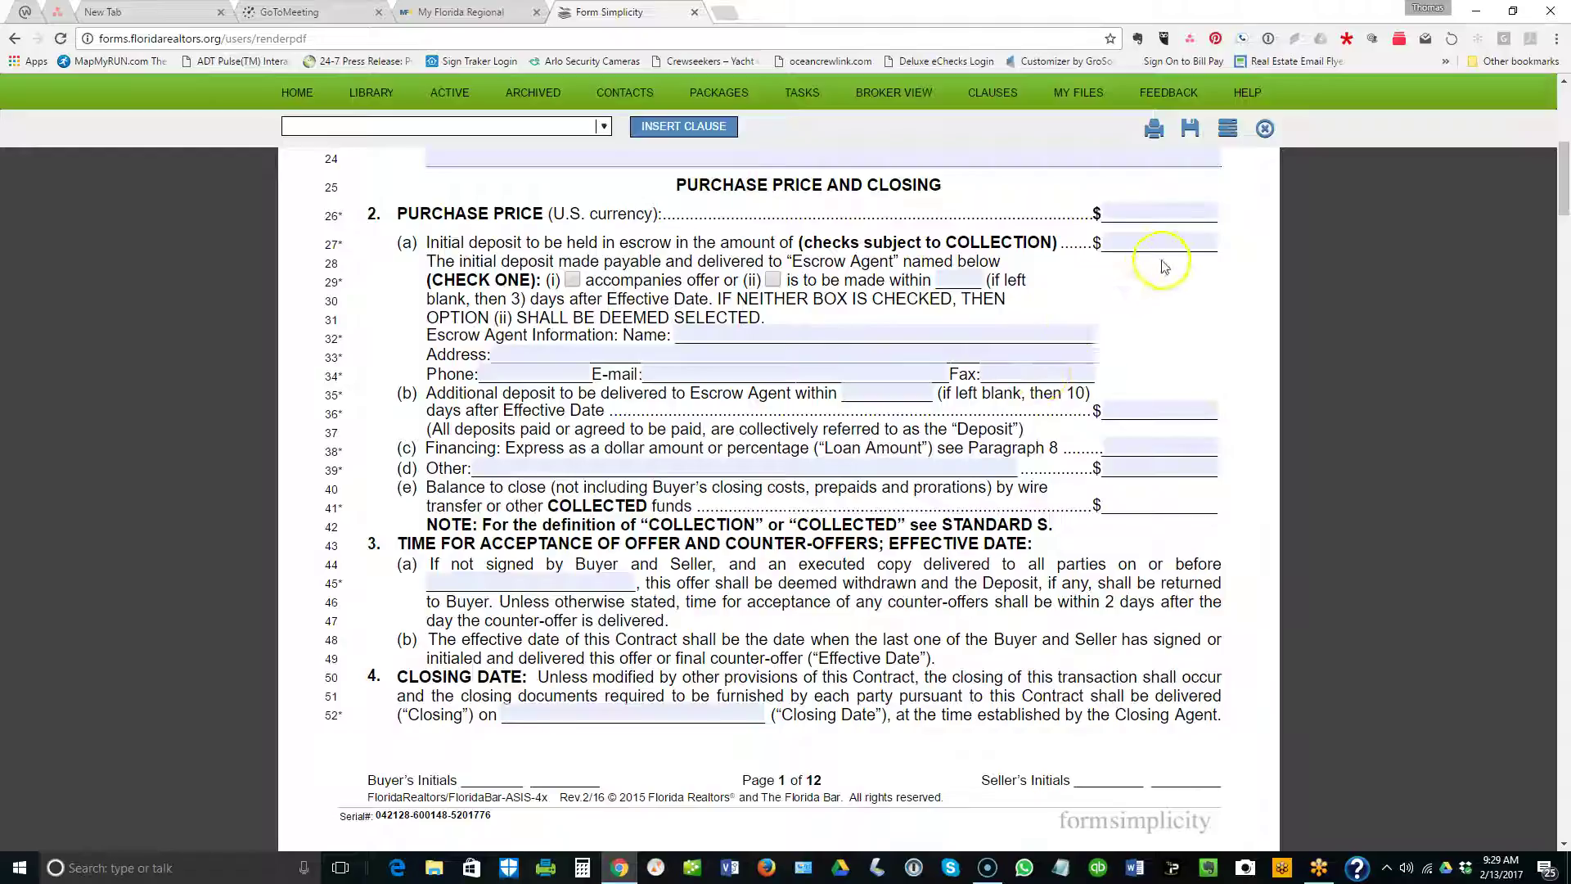
# Enter a 400,000.00 purchase price and 5,000.00 initial deposit.
pyautogui.click(1166, 216)
pyautogui.write('400000')
pyautogui.click(1161, 240)
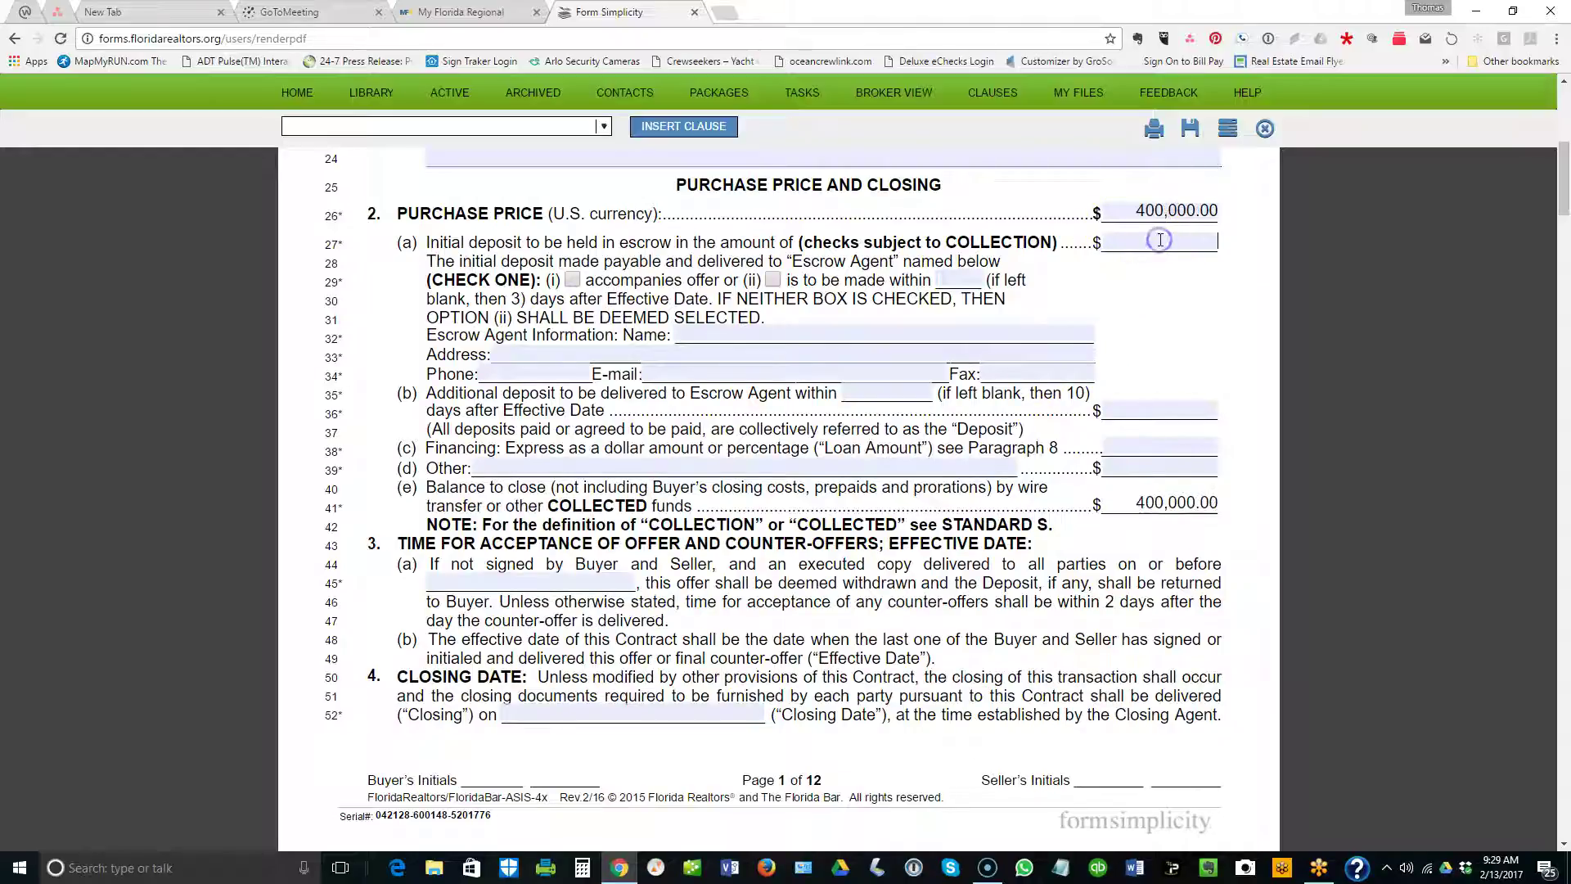
pyautogui.write('5000')
pyautogui.press('Tab')
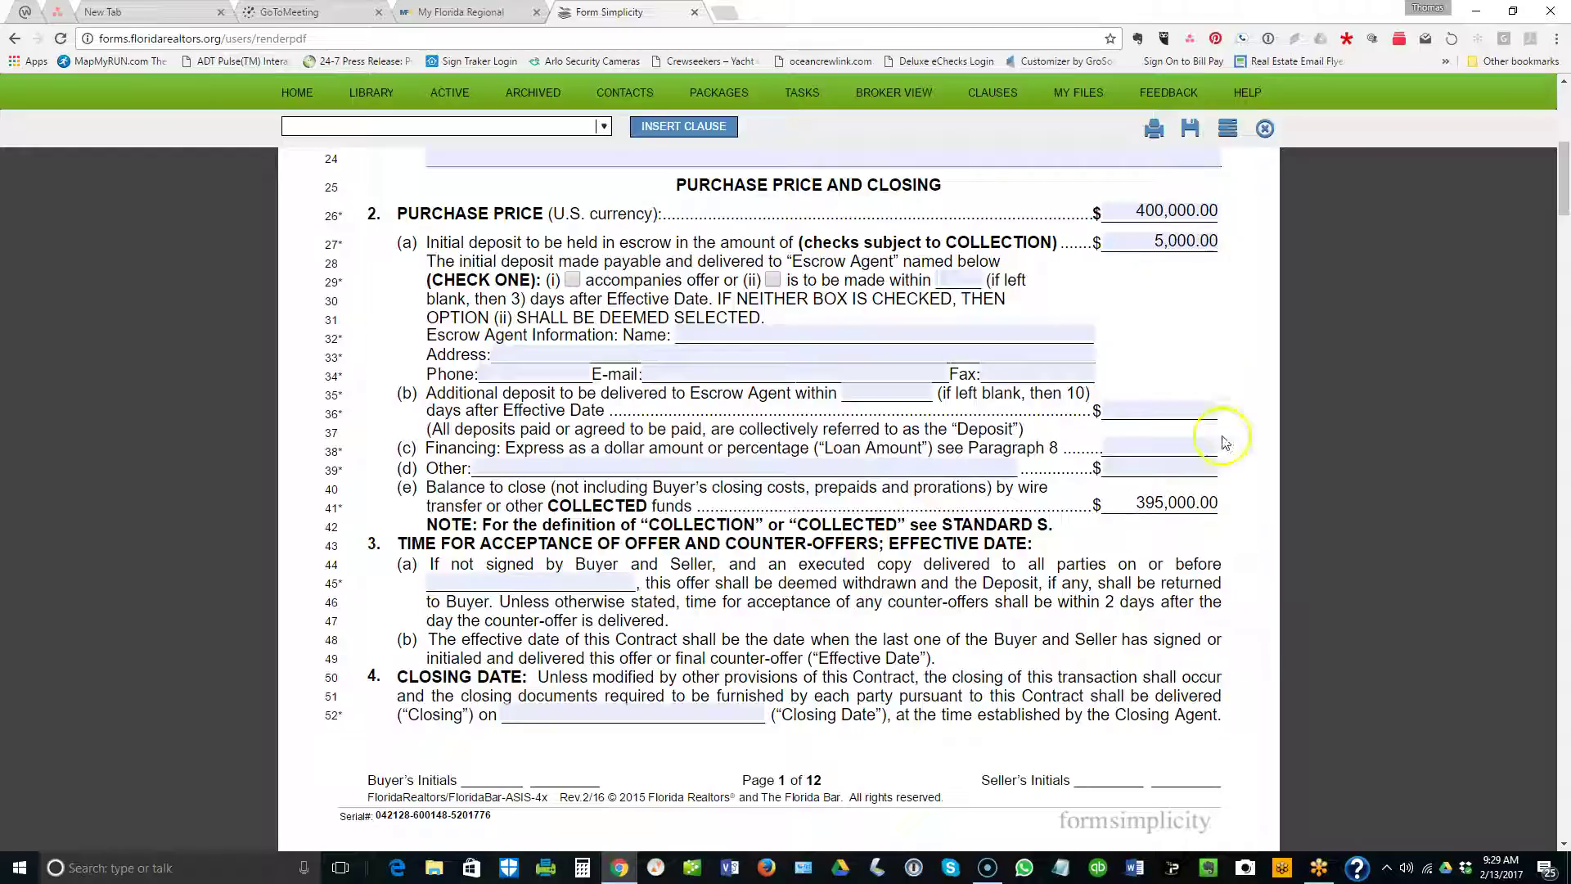
# Set financing to 80%, leaving a 75,000.00 balance to close.
pyautogui.click(1173, 450)
pyautogui.write('300000')
pyautogui.click(1143, 356)
pyautogui.moveTo(1109, 447); pyautogui.dragTo(1229, 451)
pyautogui.write('90%')
pyautogui.click(1162, 472)
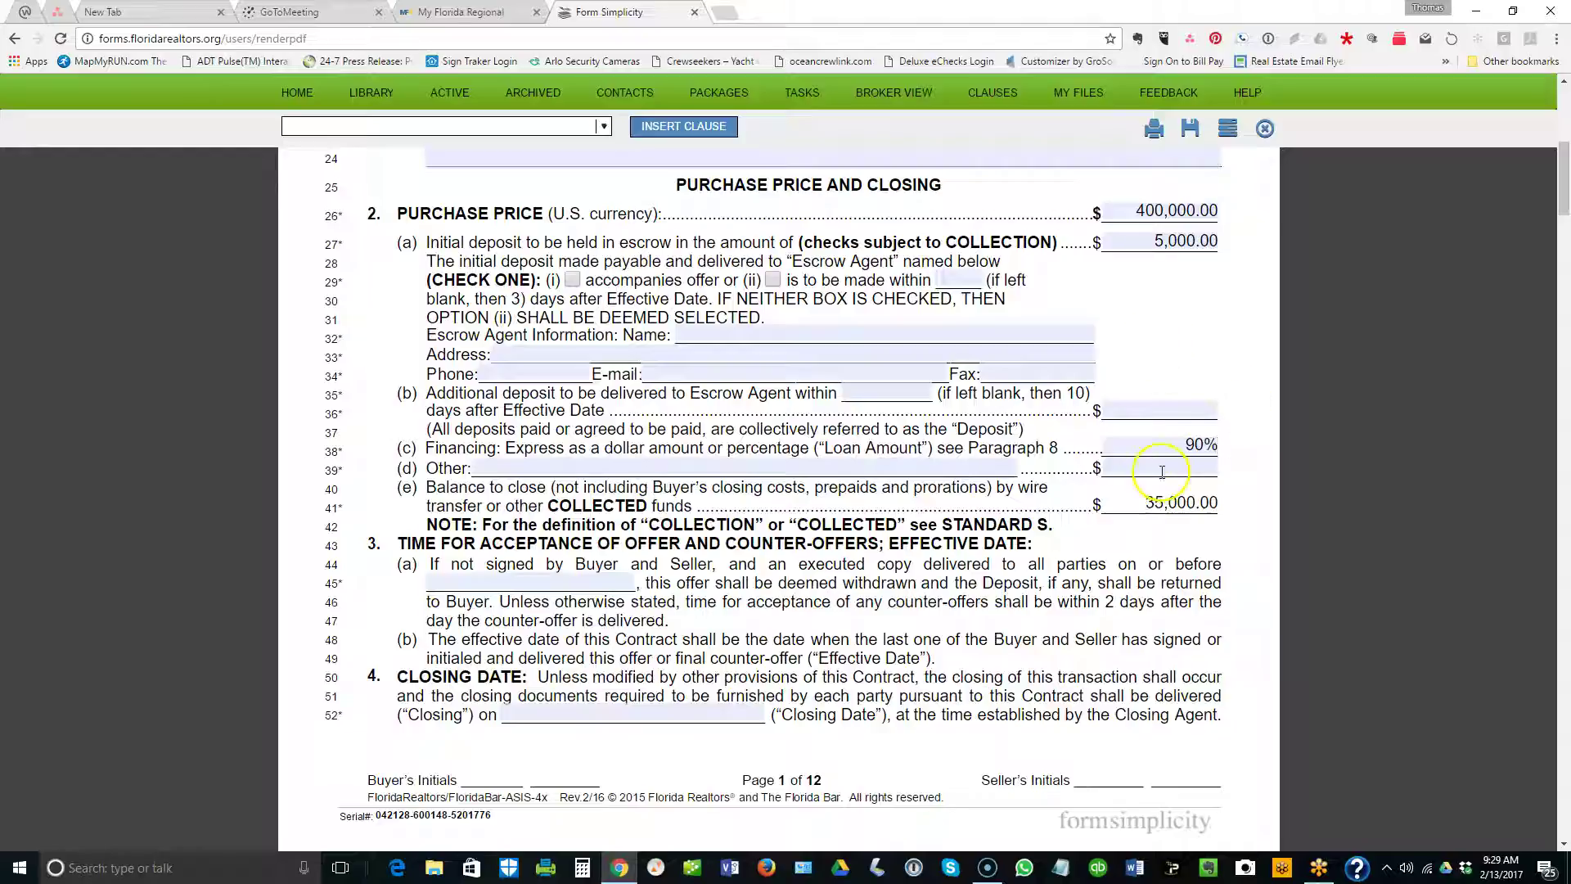
pyautogui.click(1192, 442)
pyautogui.moveTo(1191, 444); pyautogui.dragTo(1227, 450)
pyautogui.write('80%')
pyautogui.click(1179, 468)
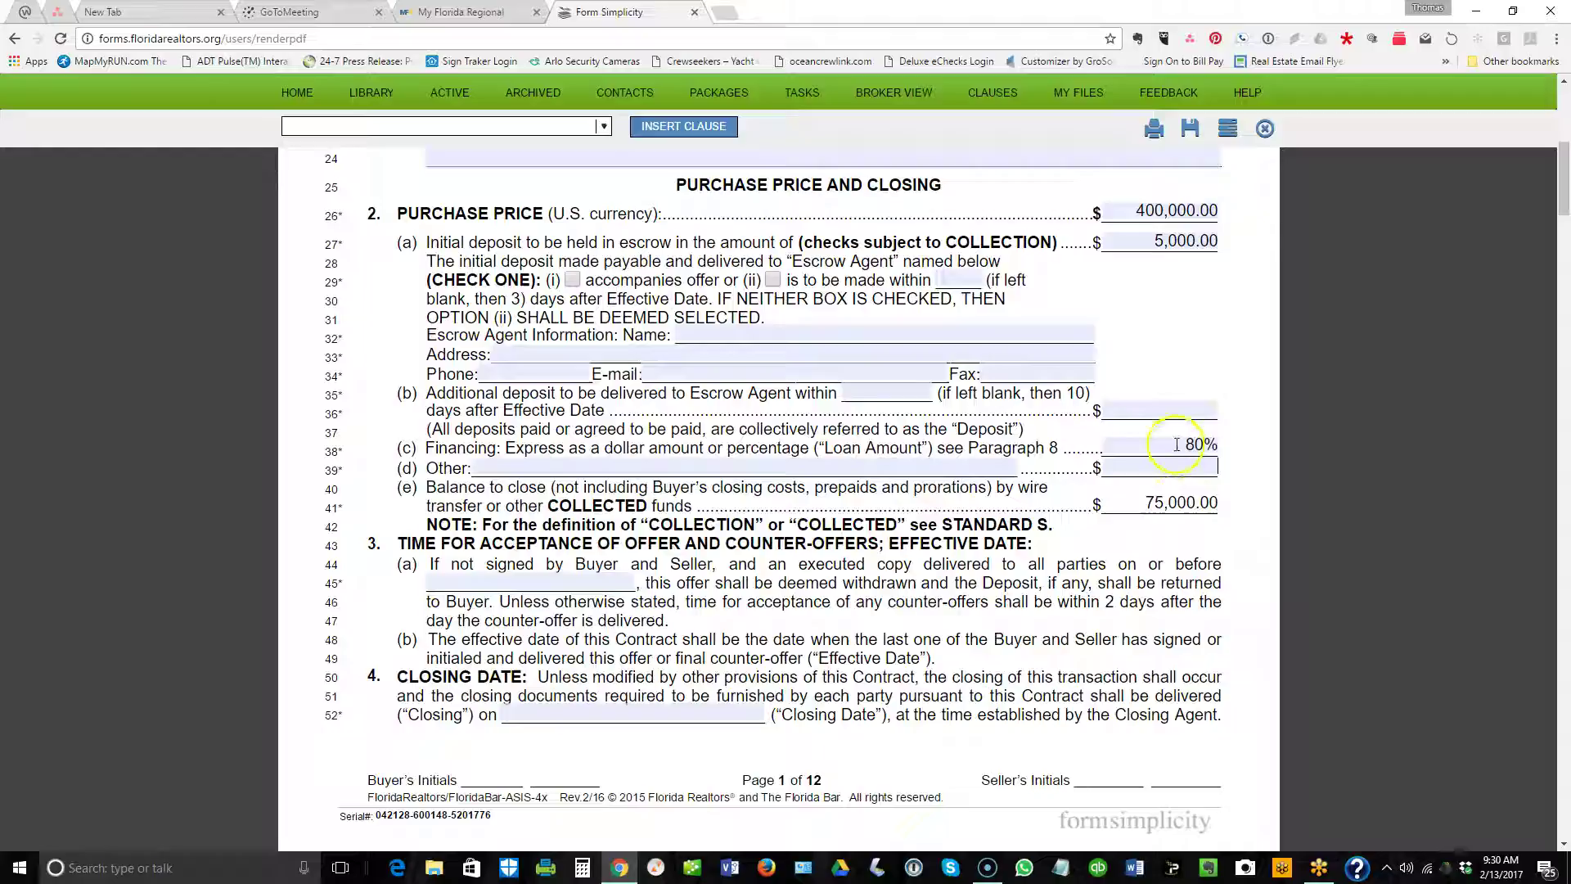
pyautogui.scroll(-1, 1071, 548)
pyautogui.scroll(-2, 1072, 548)
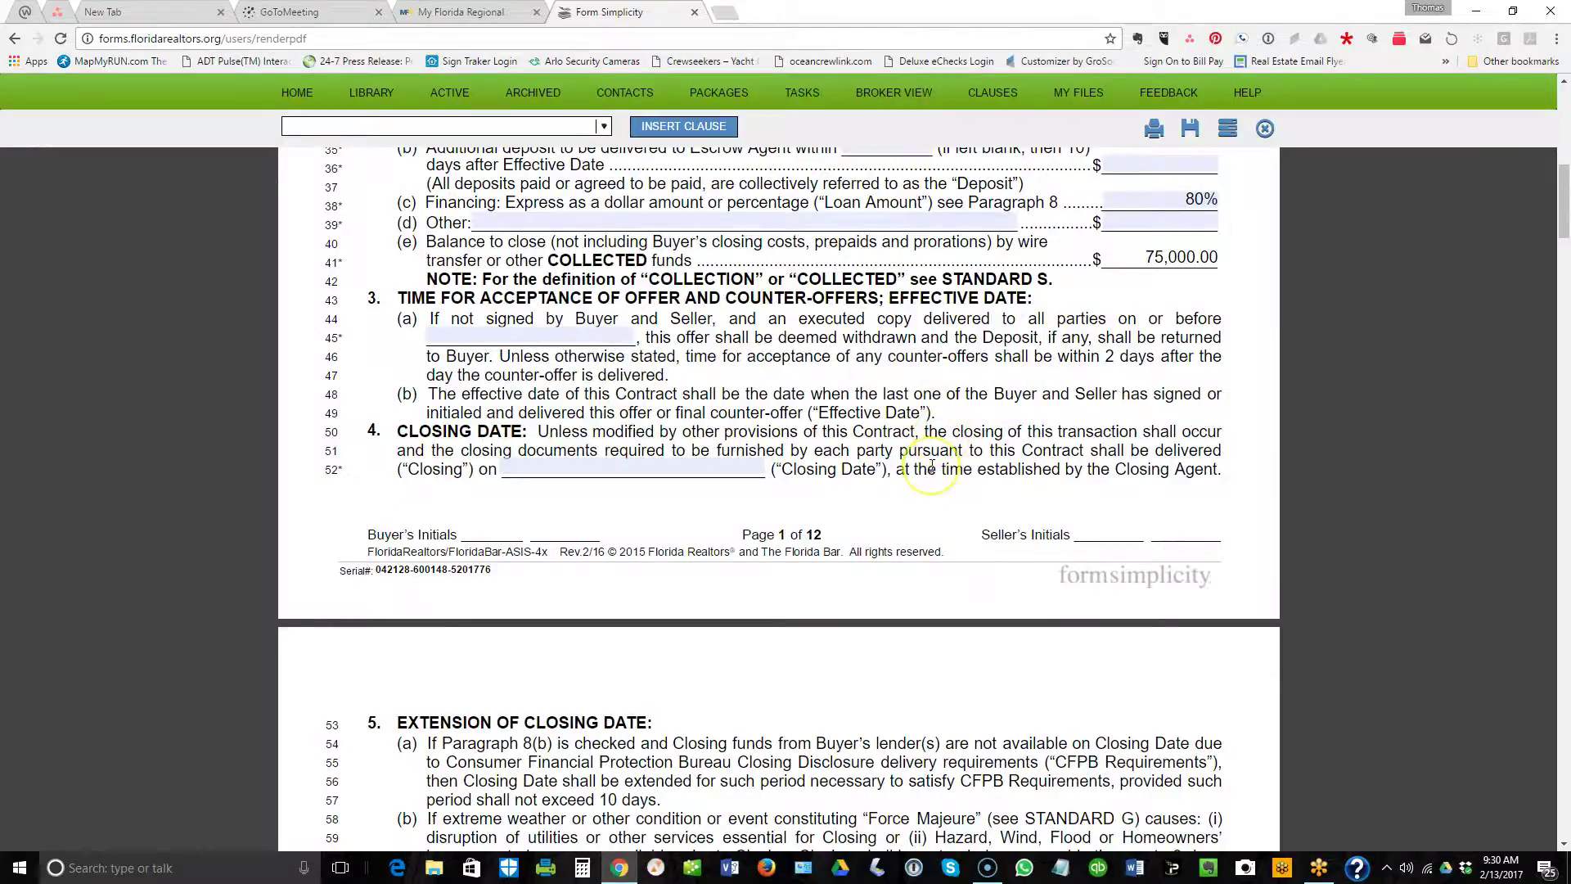
pyautogui.click(962, 455)
pyautogui.click(761, 337)
pyautogui.scroll(-1, 761, 337)
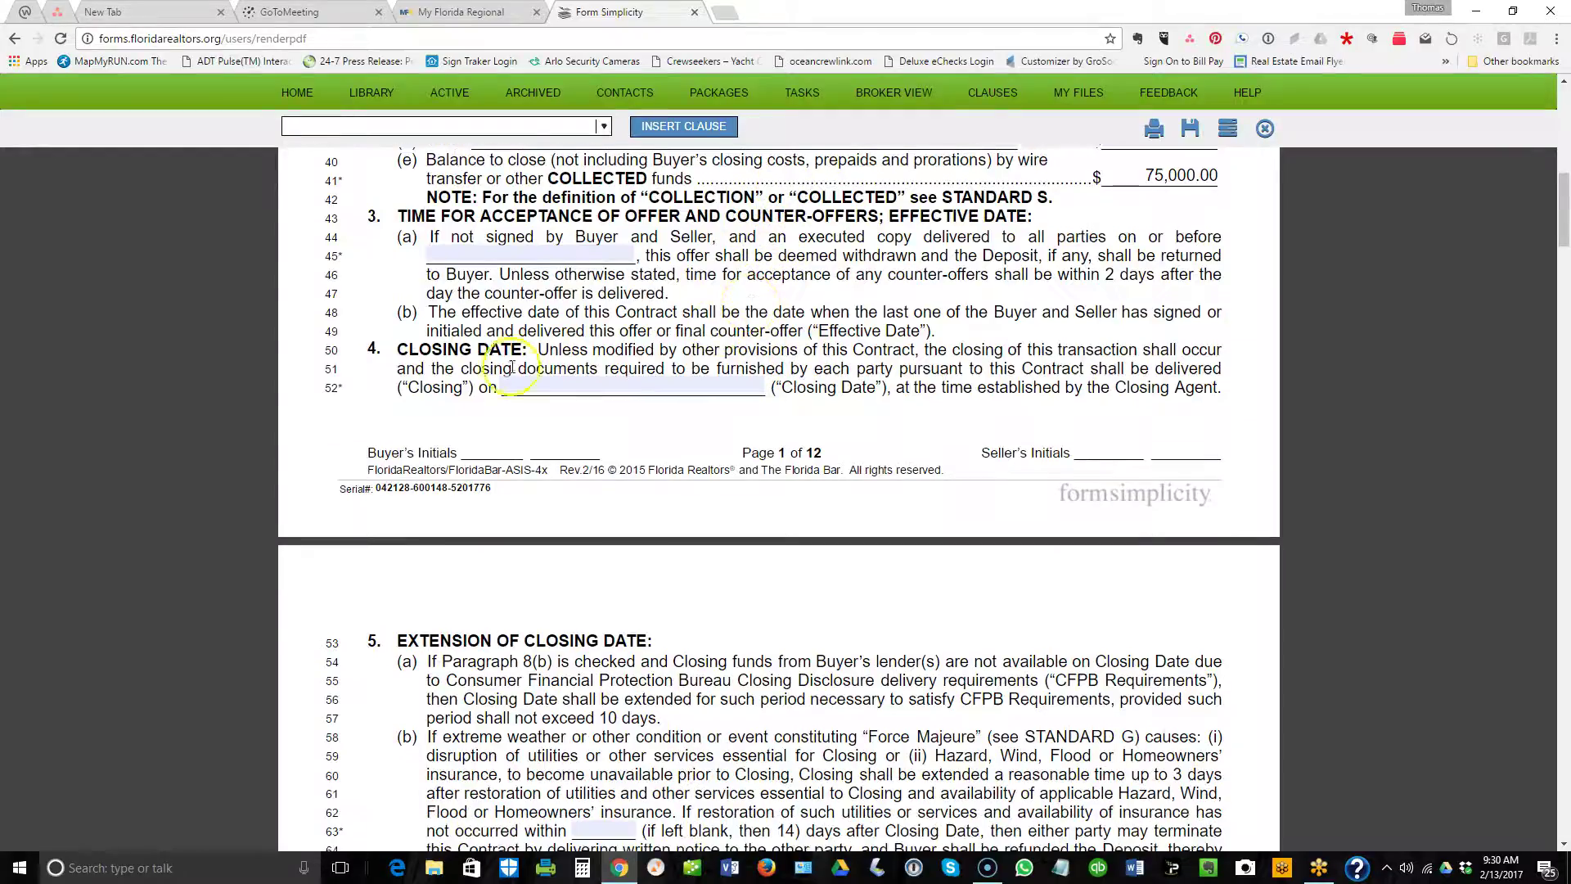
pyautogui.click(667, 300)
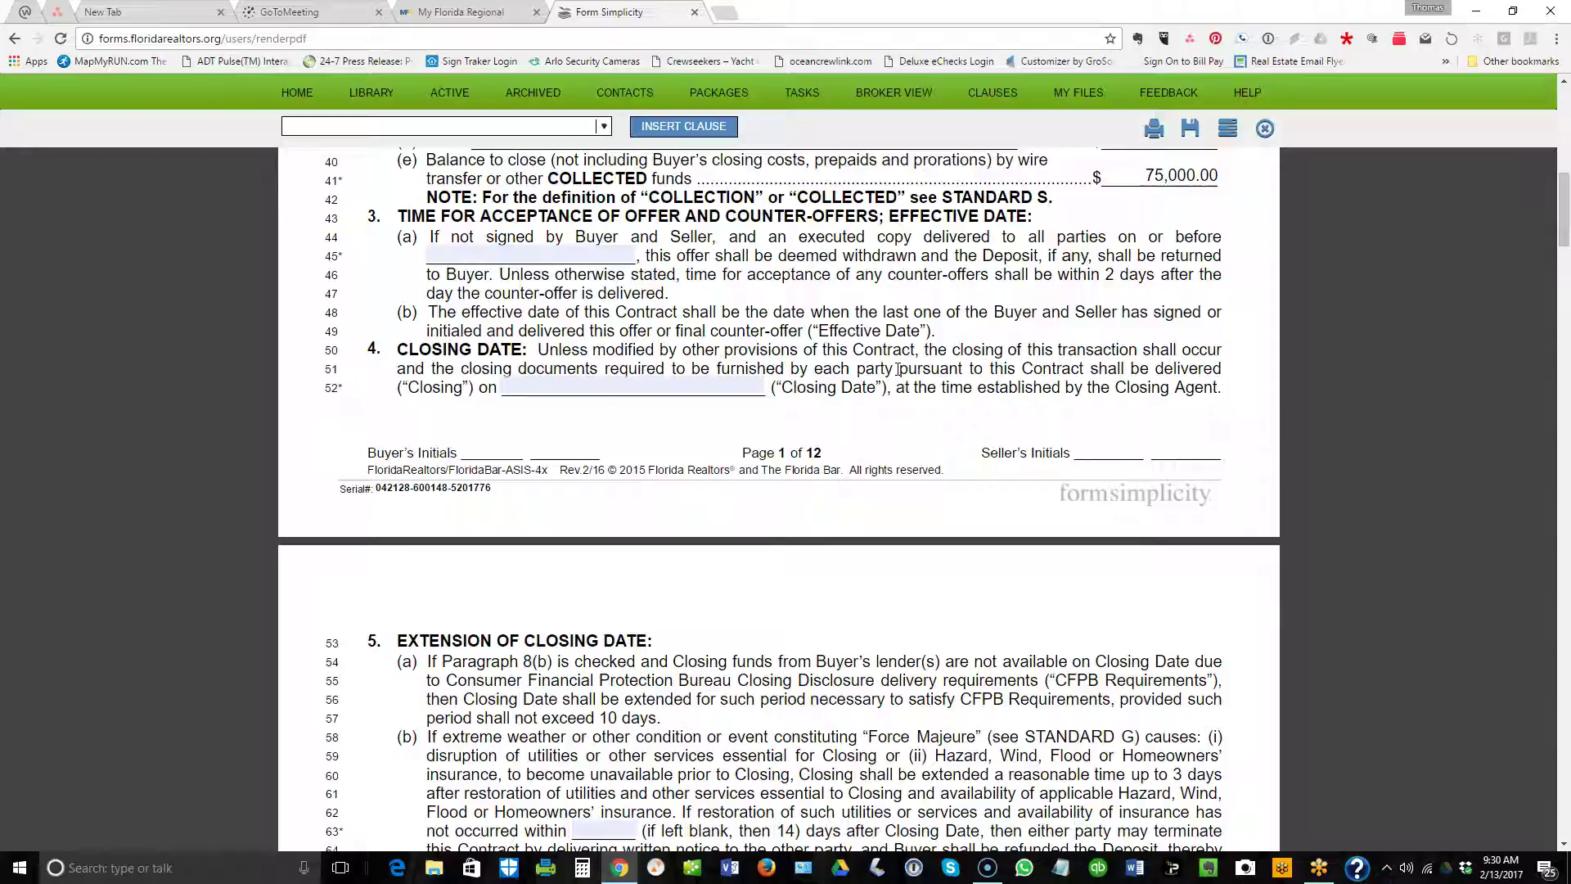
# Review the line 74 lease/occupancy clause and toggle the line 84 may-not-assign option.
pyautogui.scroll(-1, 800, 352)
pyautogui.scroll(-4, 800, 353)
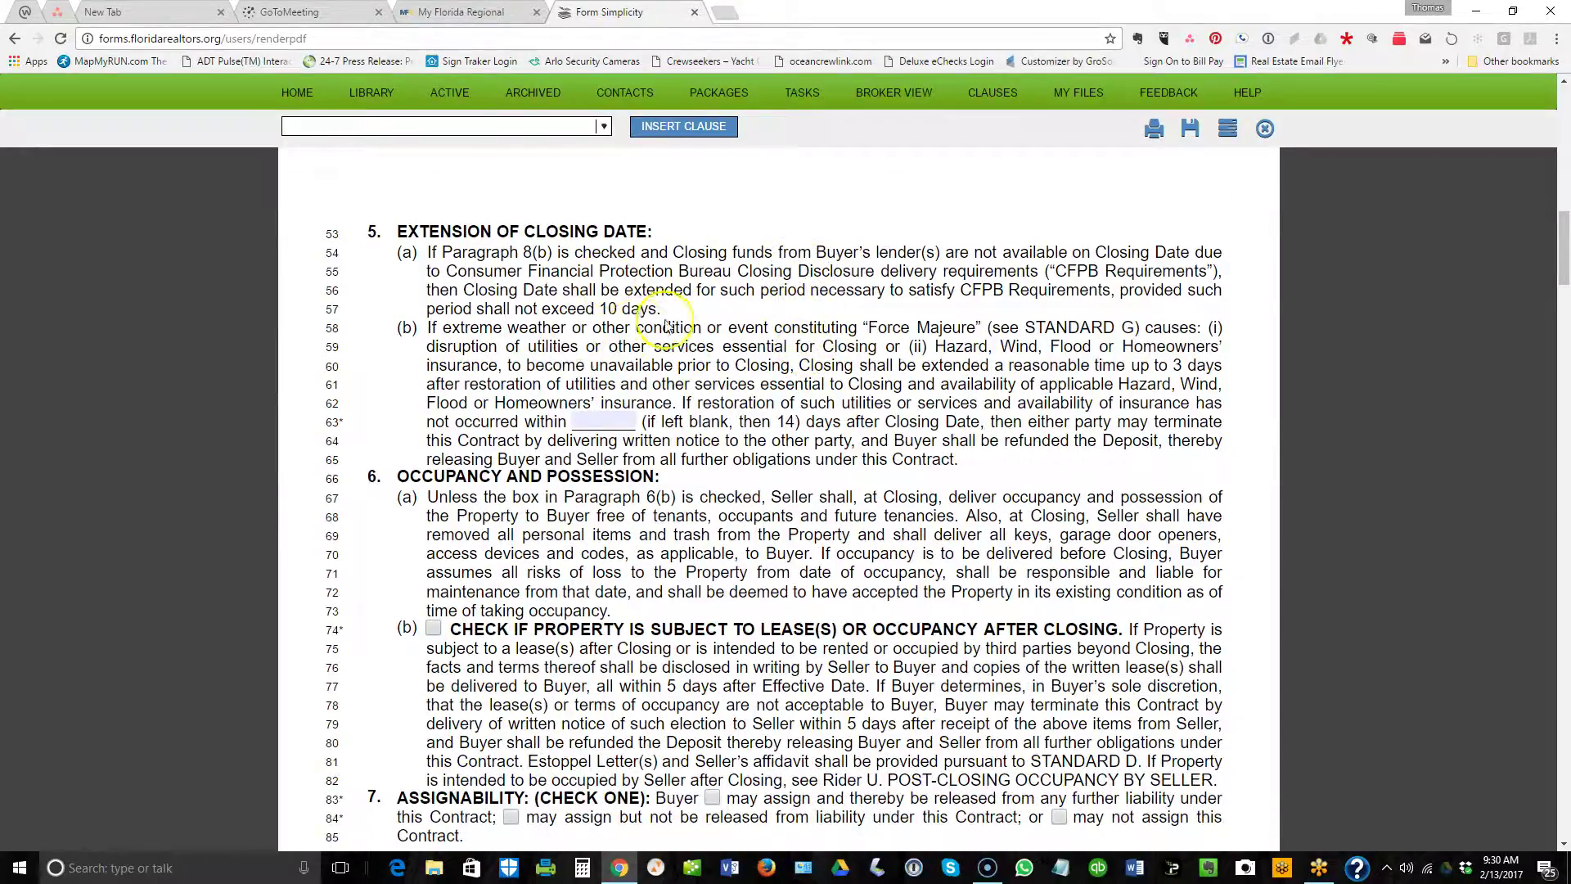
pyautogui.scroll(-1, 757, 342)
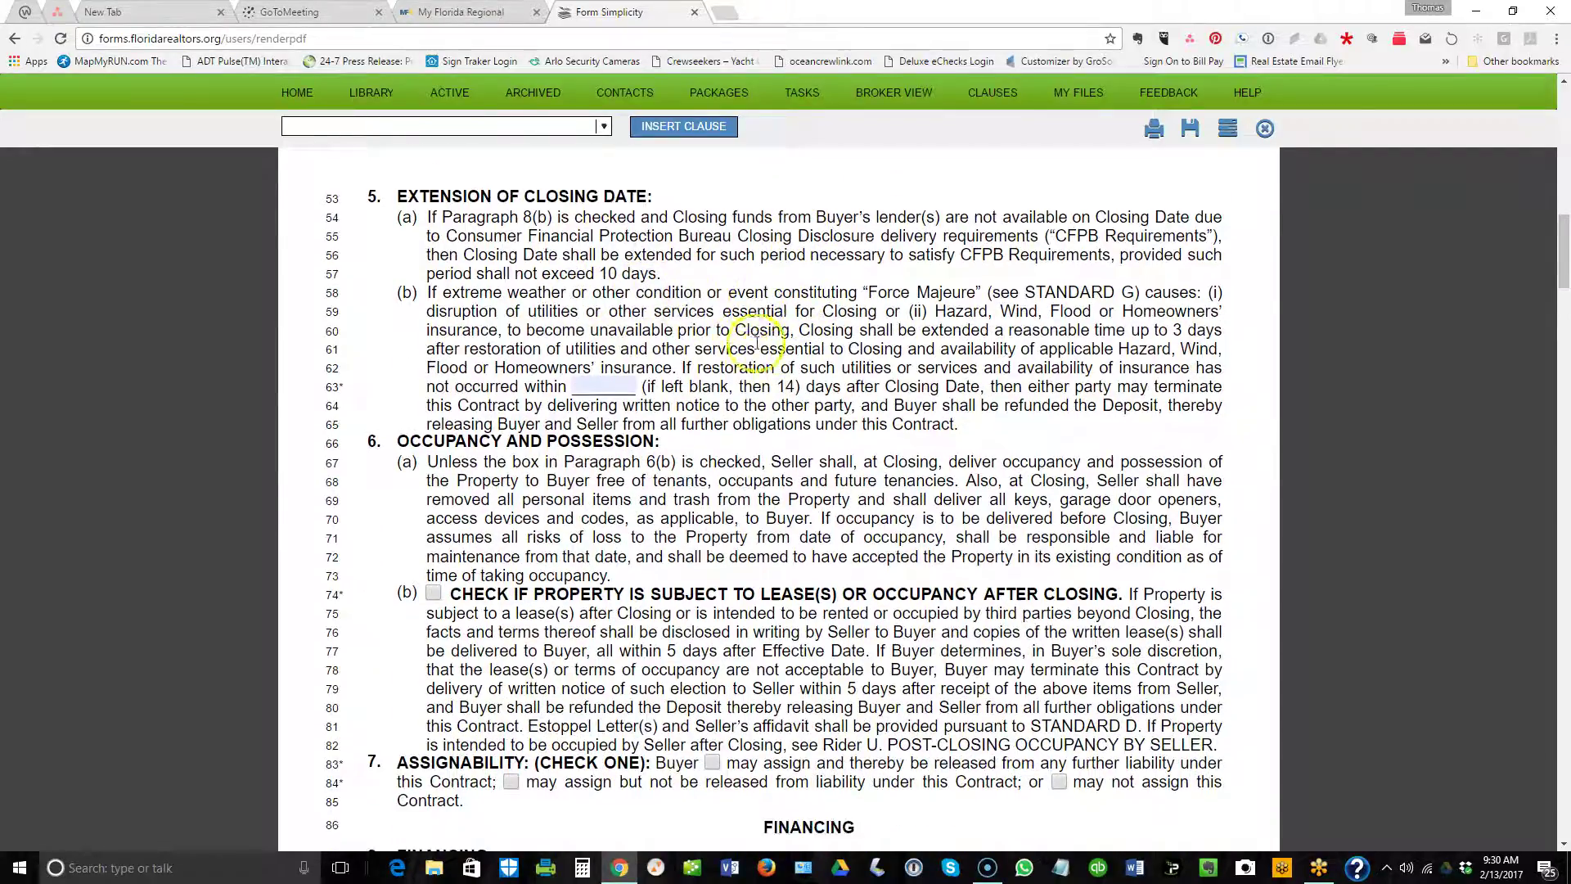
pyautogui.scroll(-2, 756, 342)
pyautogui.scroll(-1, 749, 360)
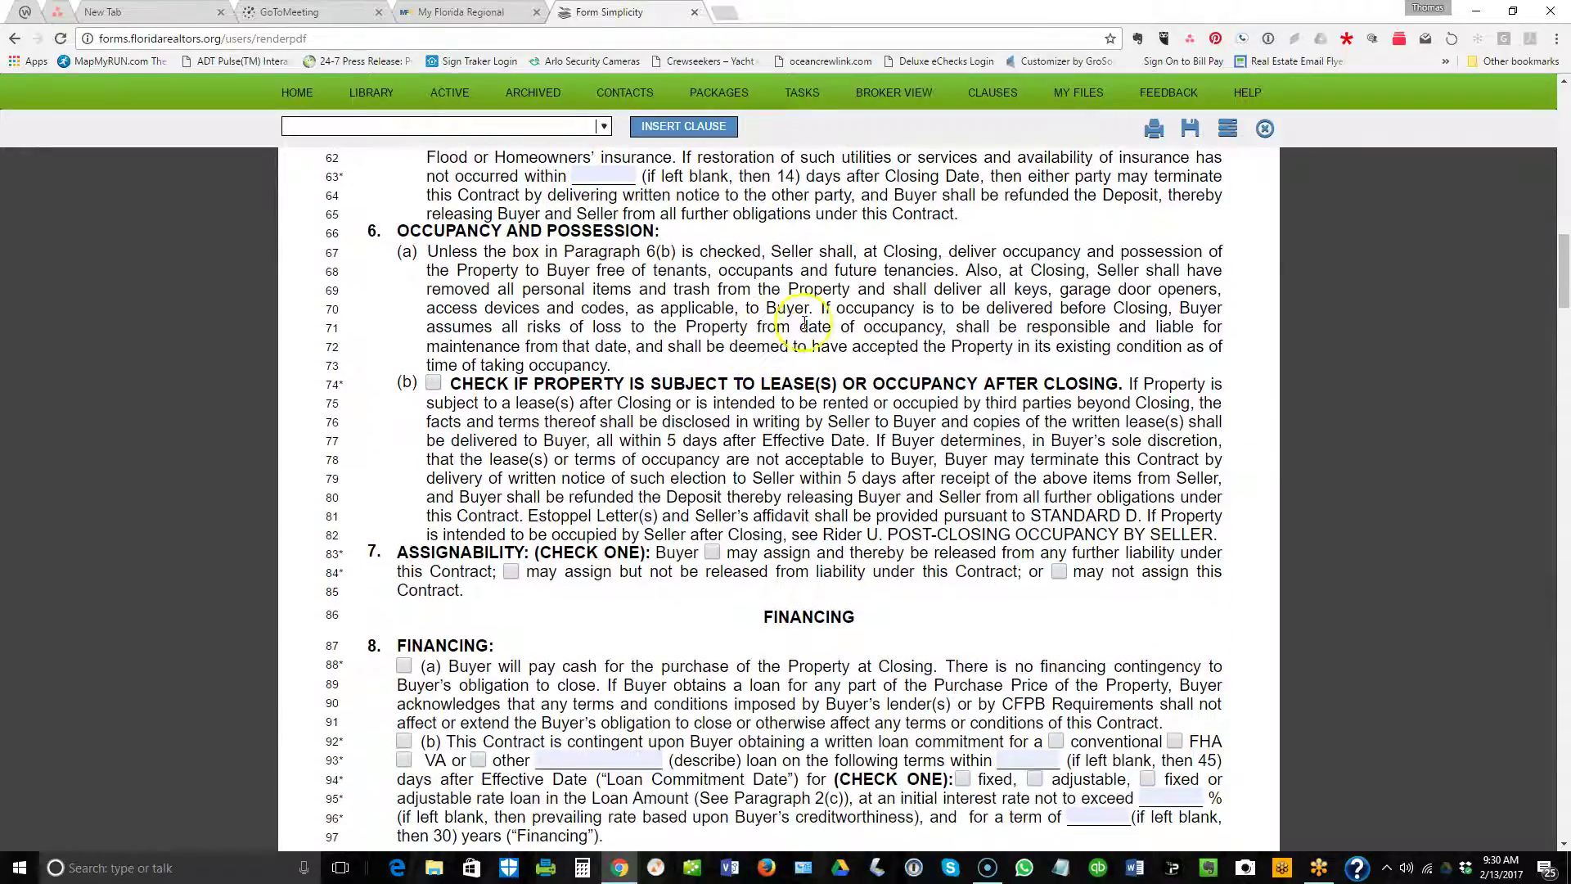
pyautogui.scroll(-3, 803, 324)
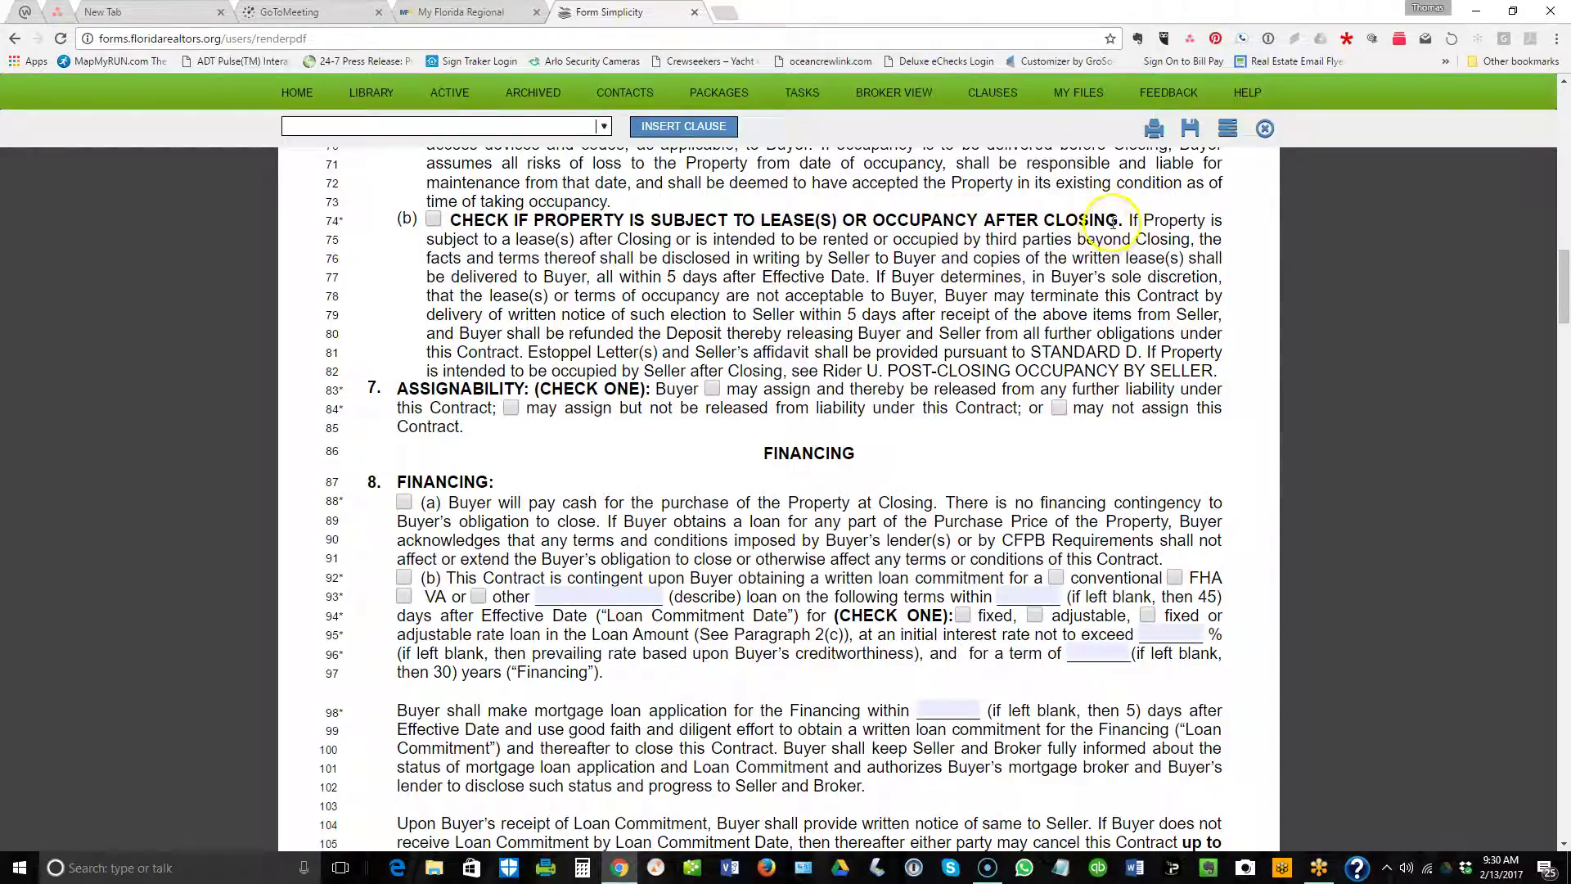
pyautogui.moveTo(1113, 221); pyautogui.dragTo(1041, 221)
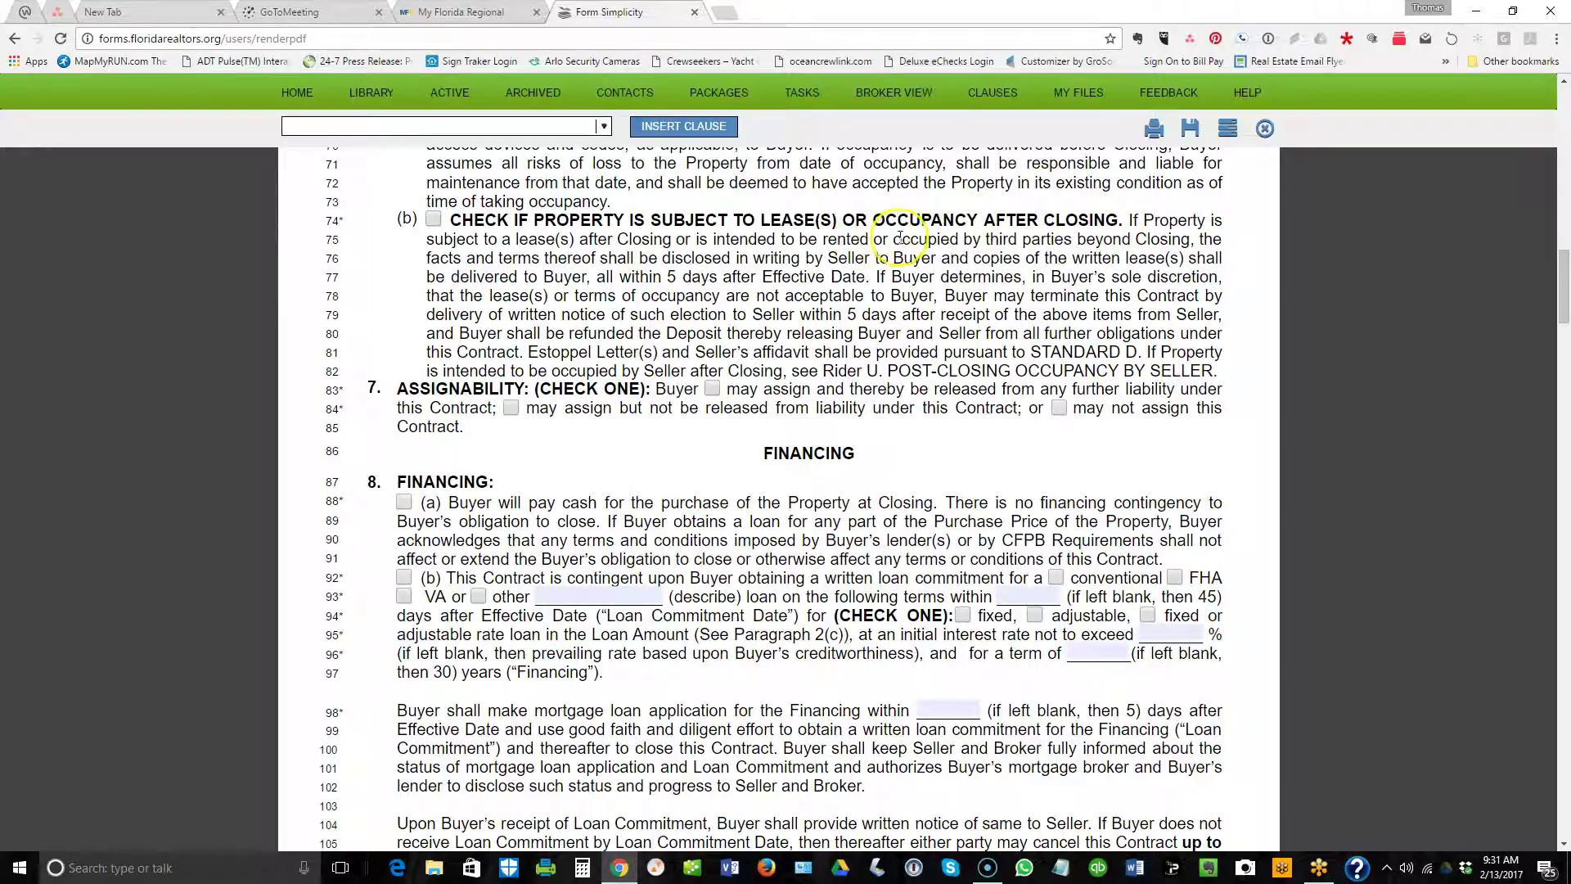
pyautogui.click(434, 219)
pyautogui.scroll(-2, 687, 246)
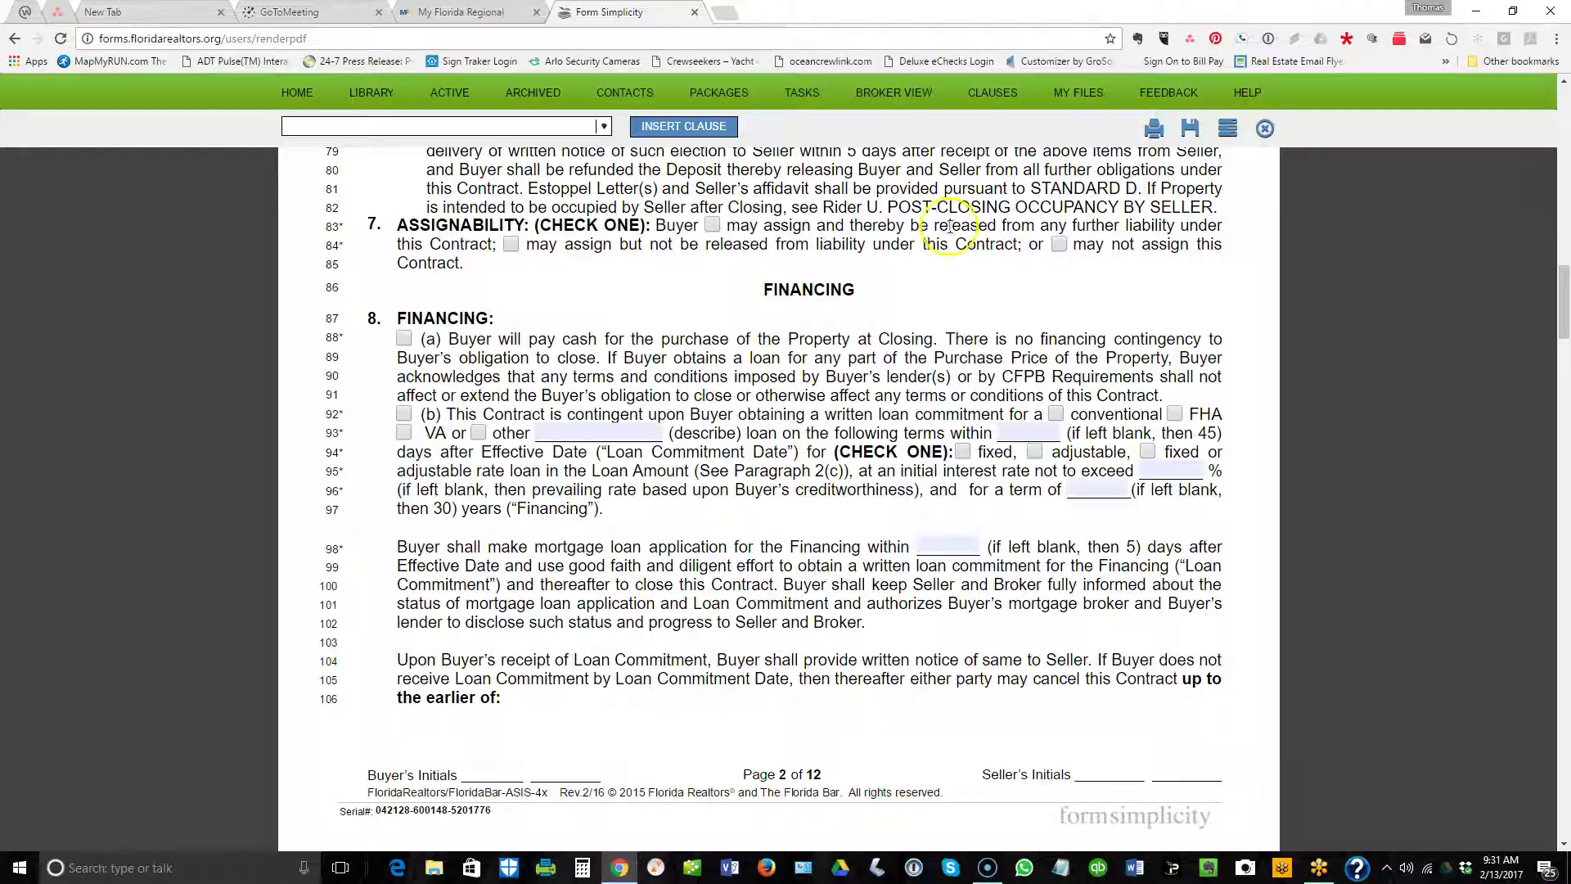
pyautogui.click(1059, 244)
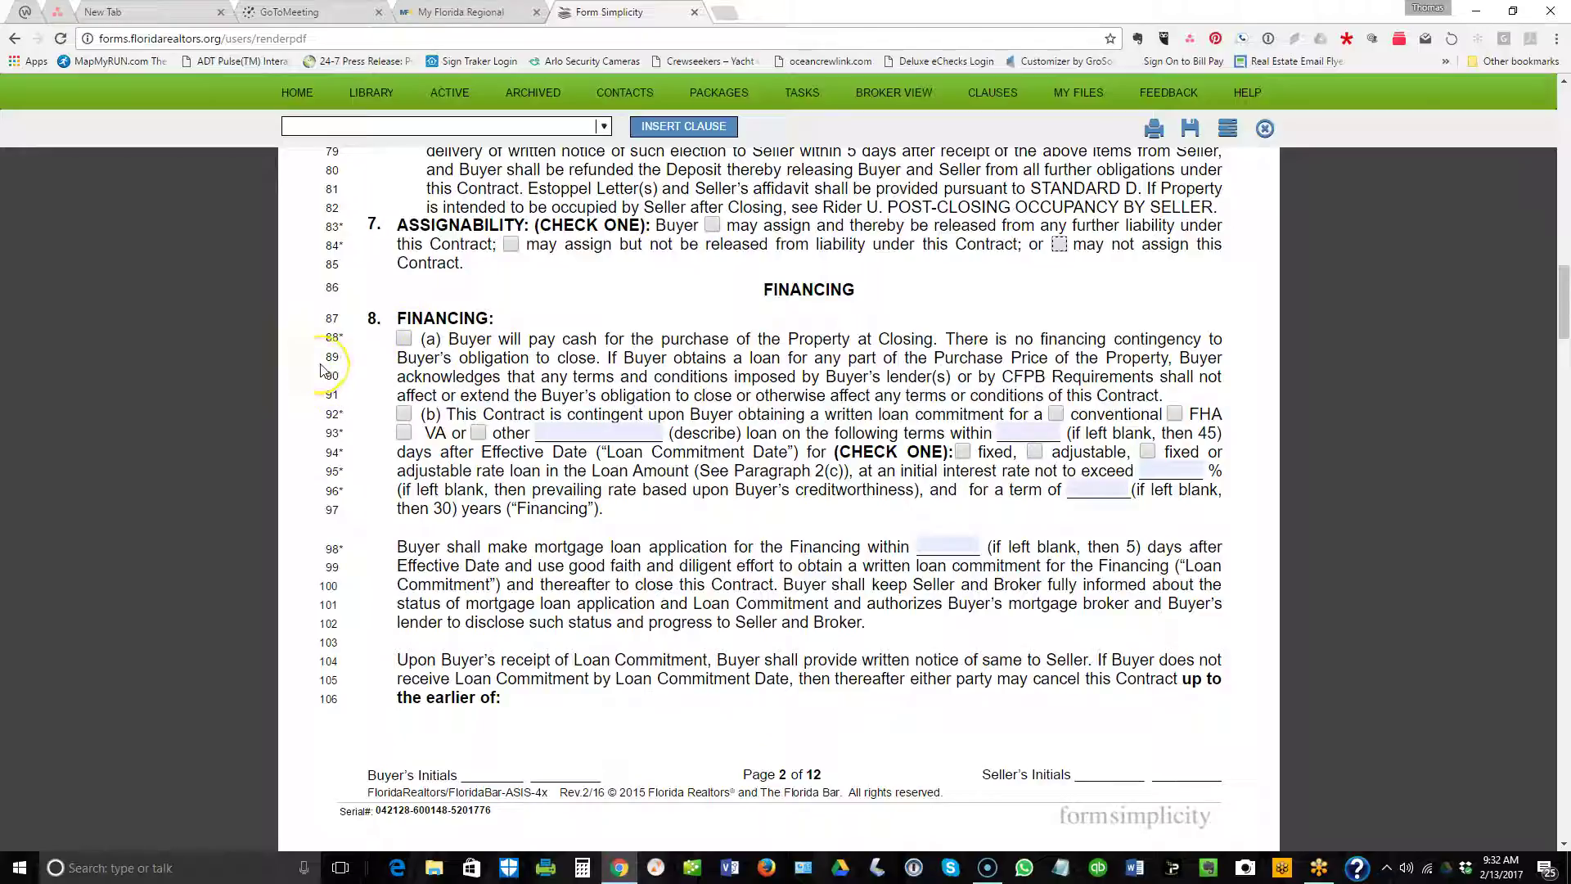
pyautogui.scroll(-2, 322, 370)
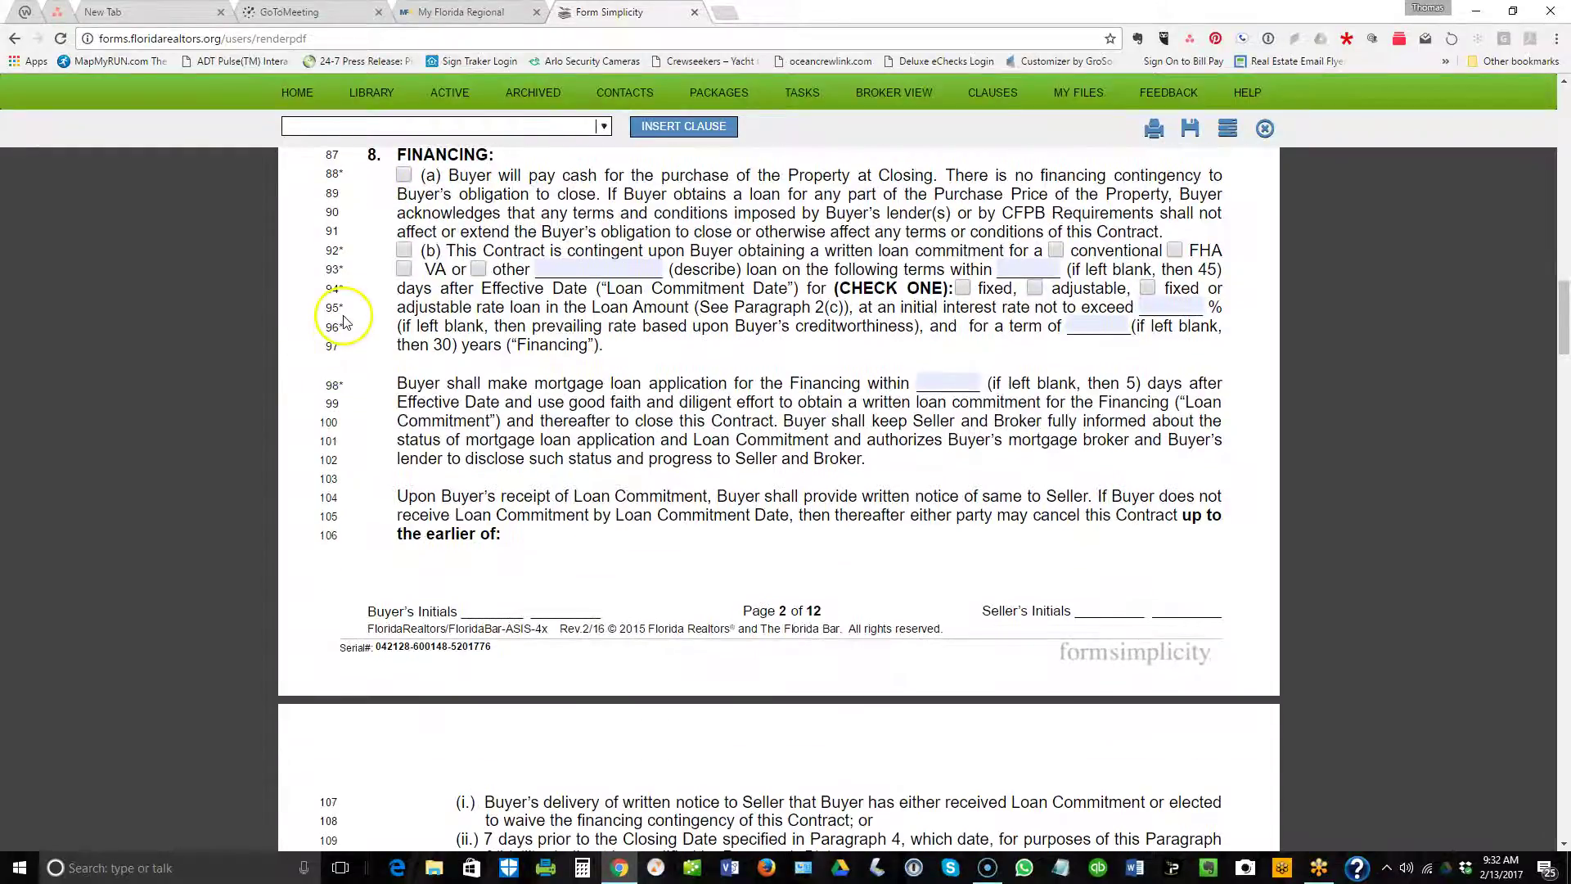
pyautogui.scroll(1, 614, 227)
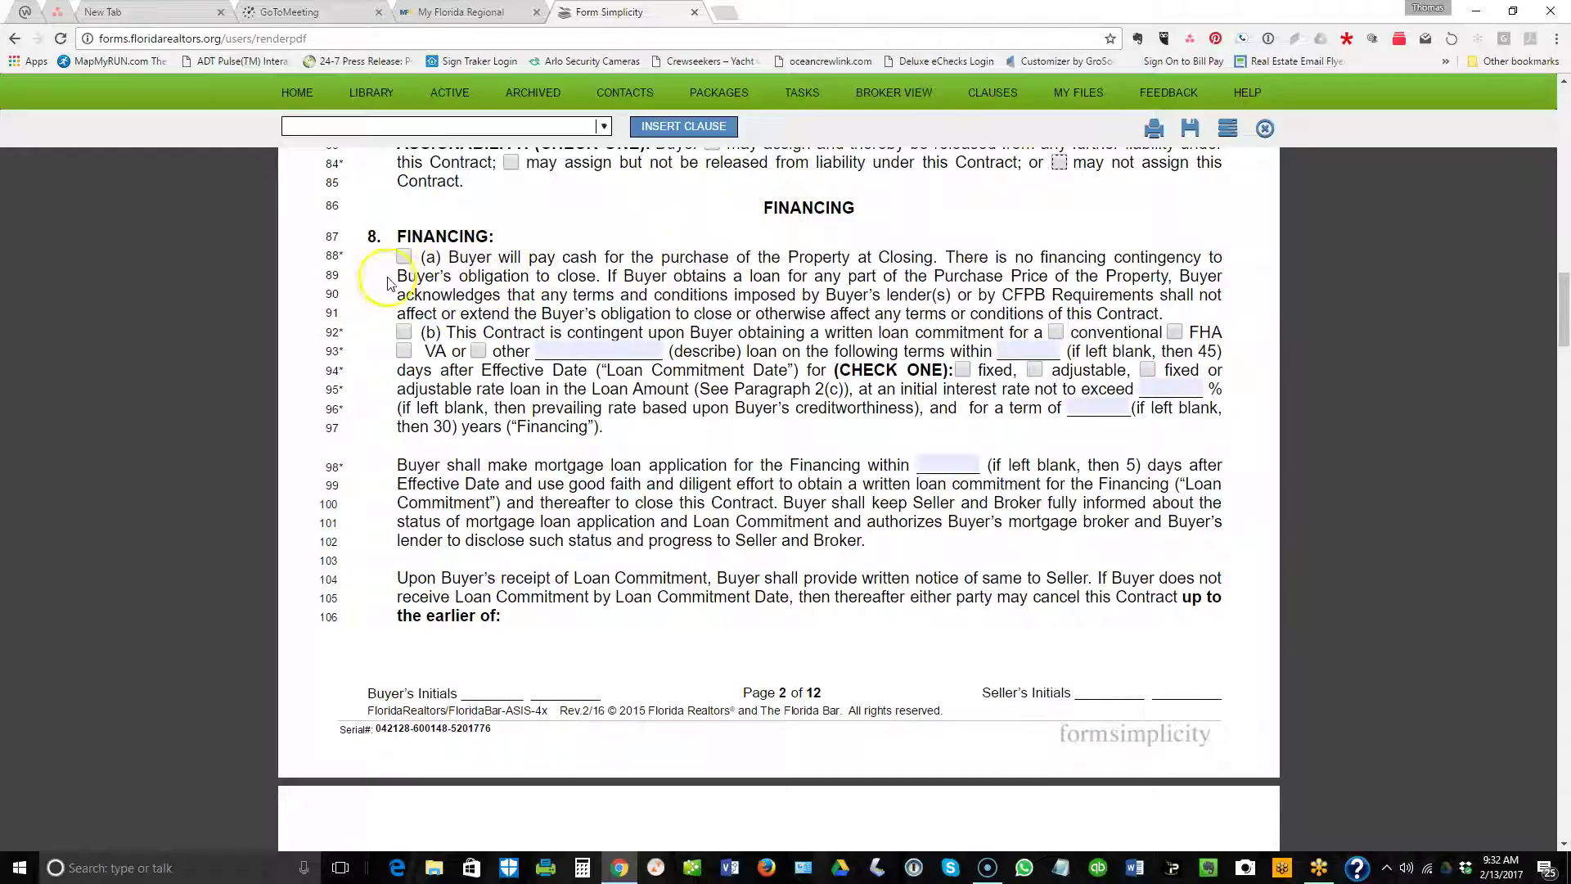
pyautogui.click(405, 257)
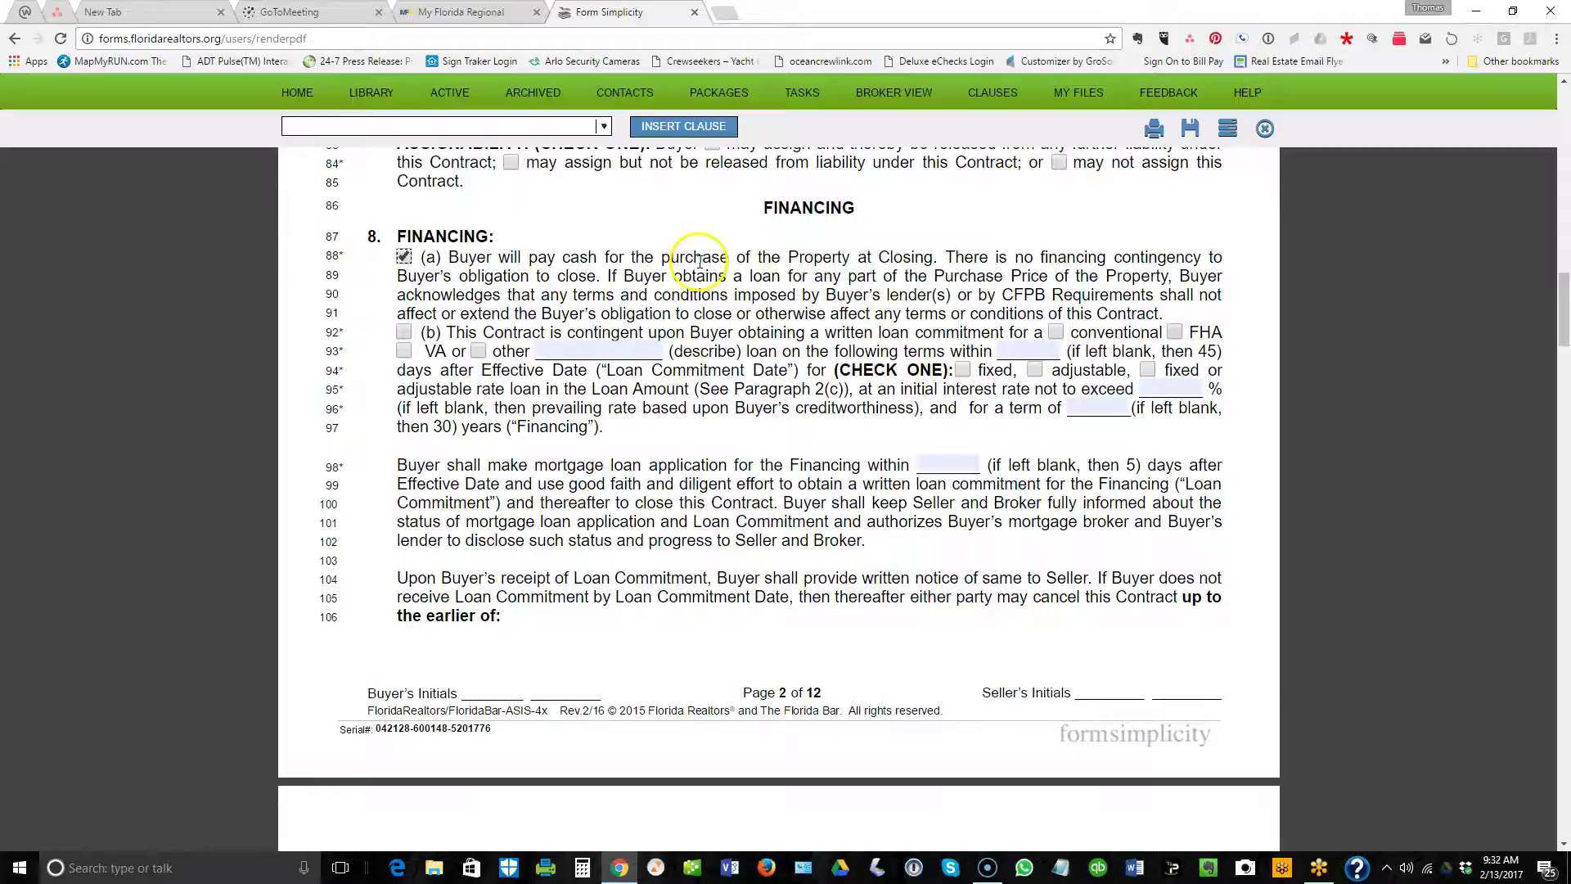
pyautogui.moveTo(607, 277); pyautogui.dragTo(865, 278)
pyautogui.click(968, 288)
pyautogui.click(404, 258)
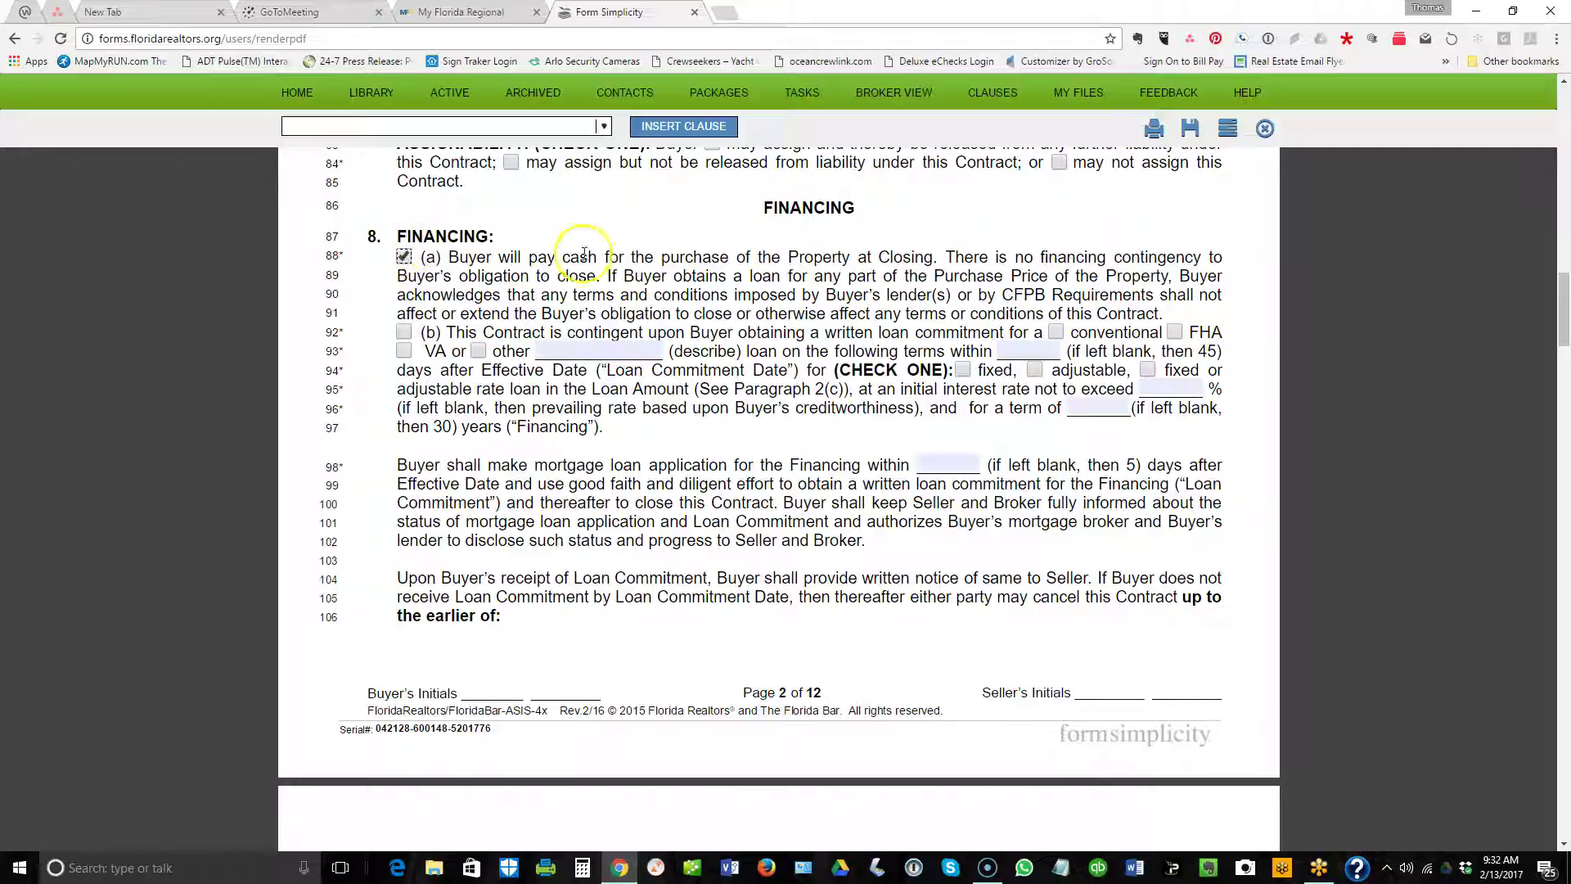
pyautogui.click(404, 258)
pyautogui.scroll(-1, 704, 287)
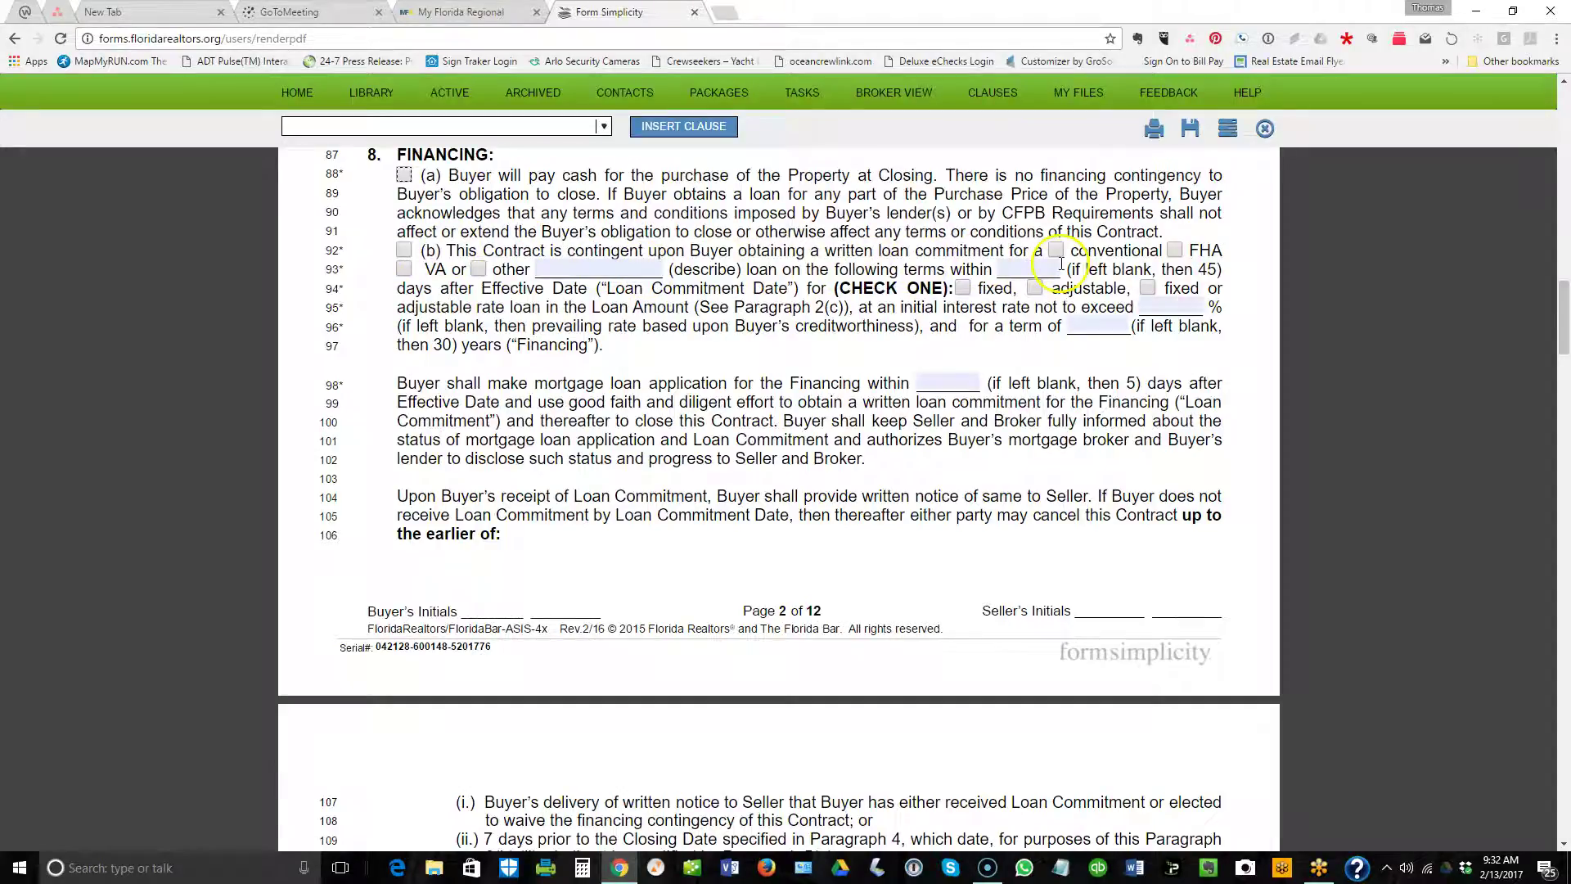
pyautogui.click(1174, 249)
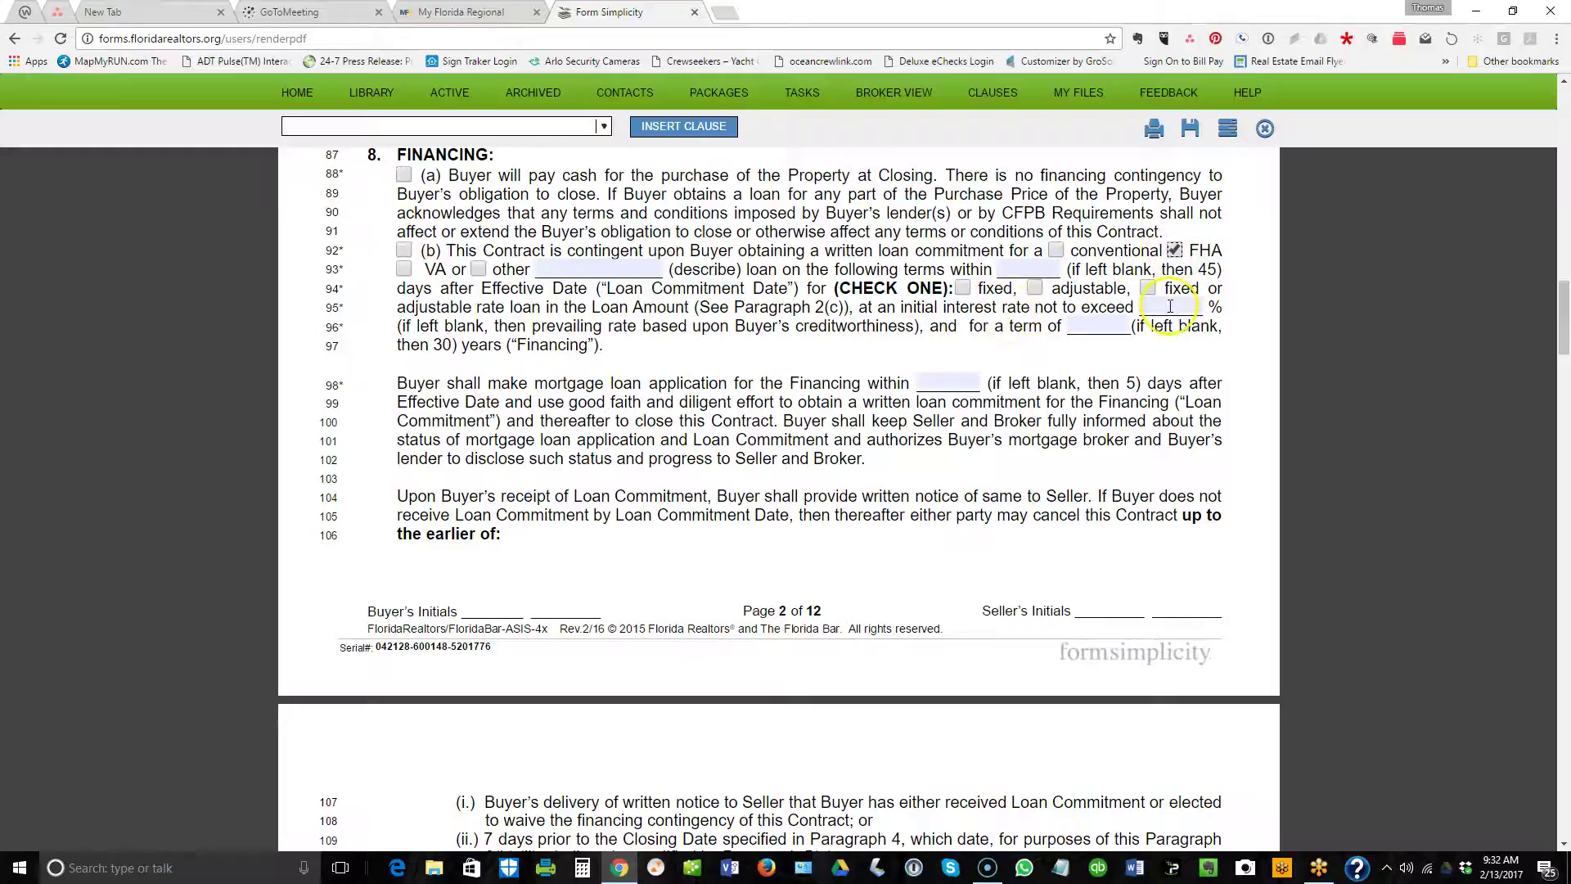
pyautogui.click(1174, 250)
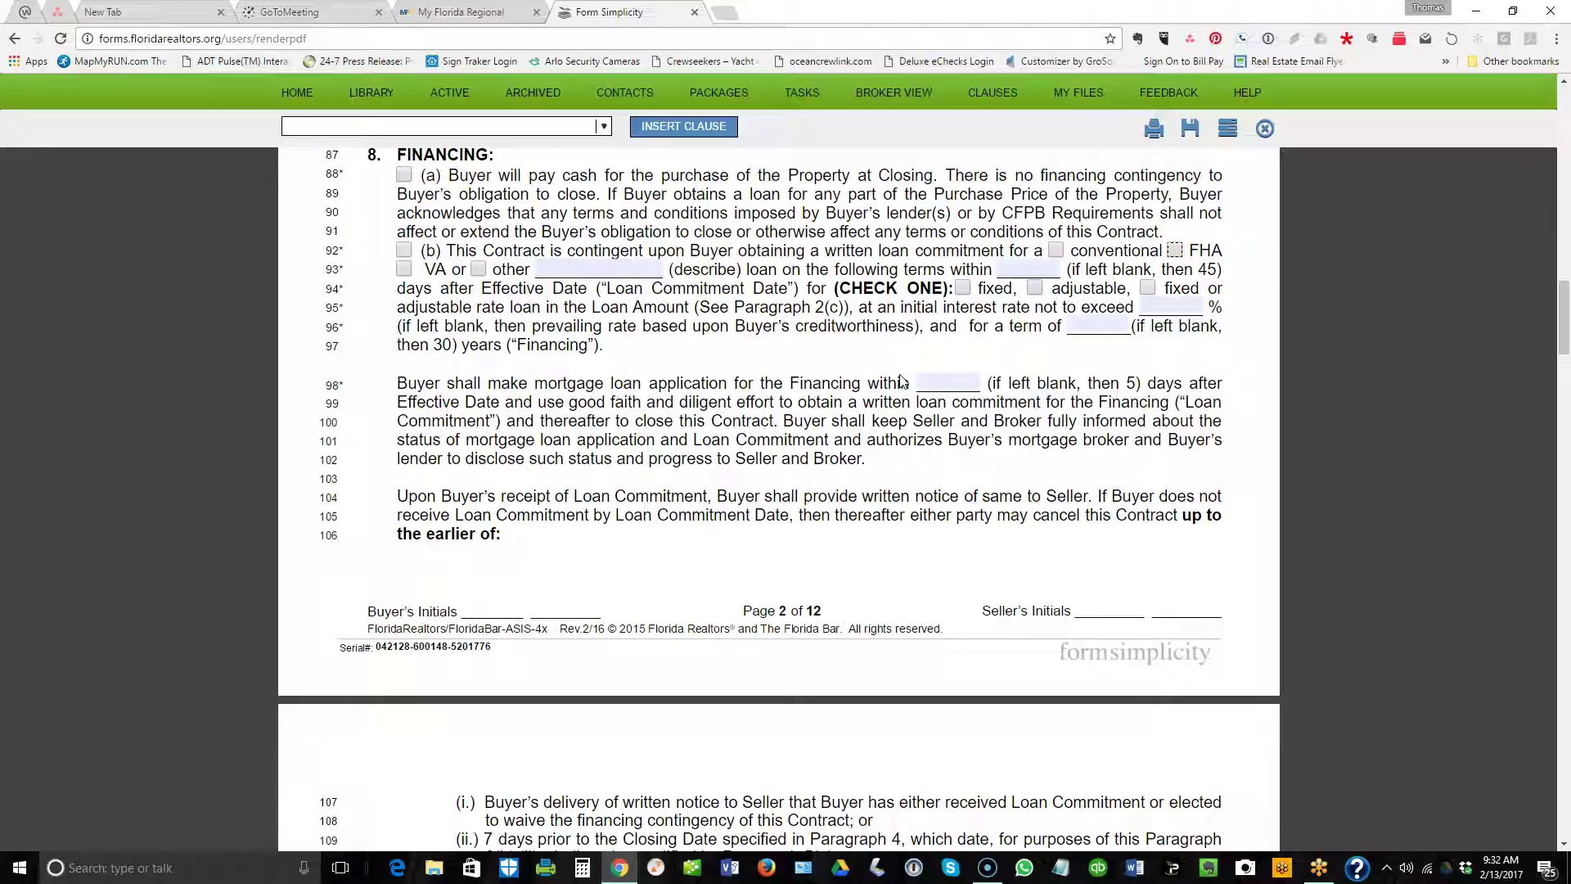
pyautogui.scroll(-1, 901, 381)
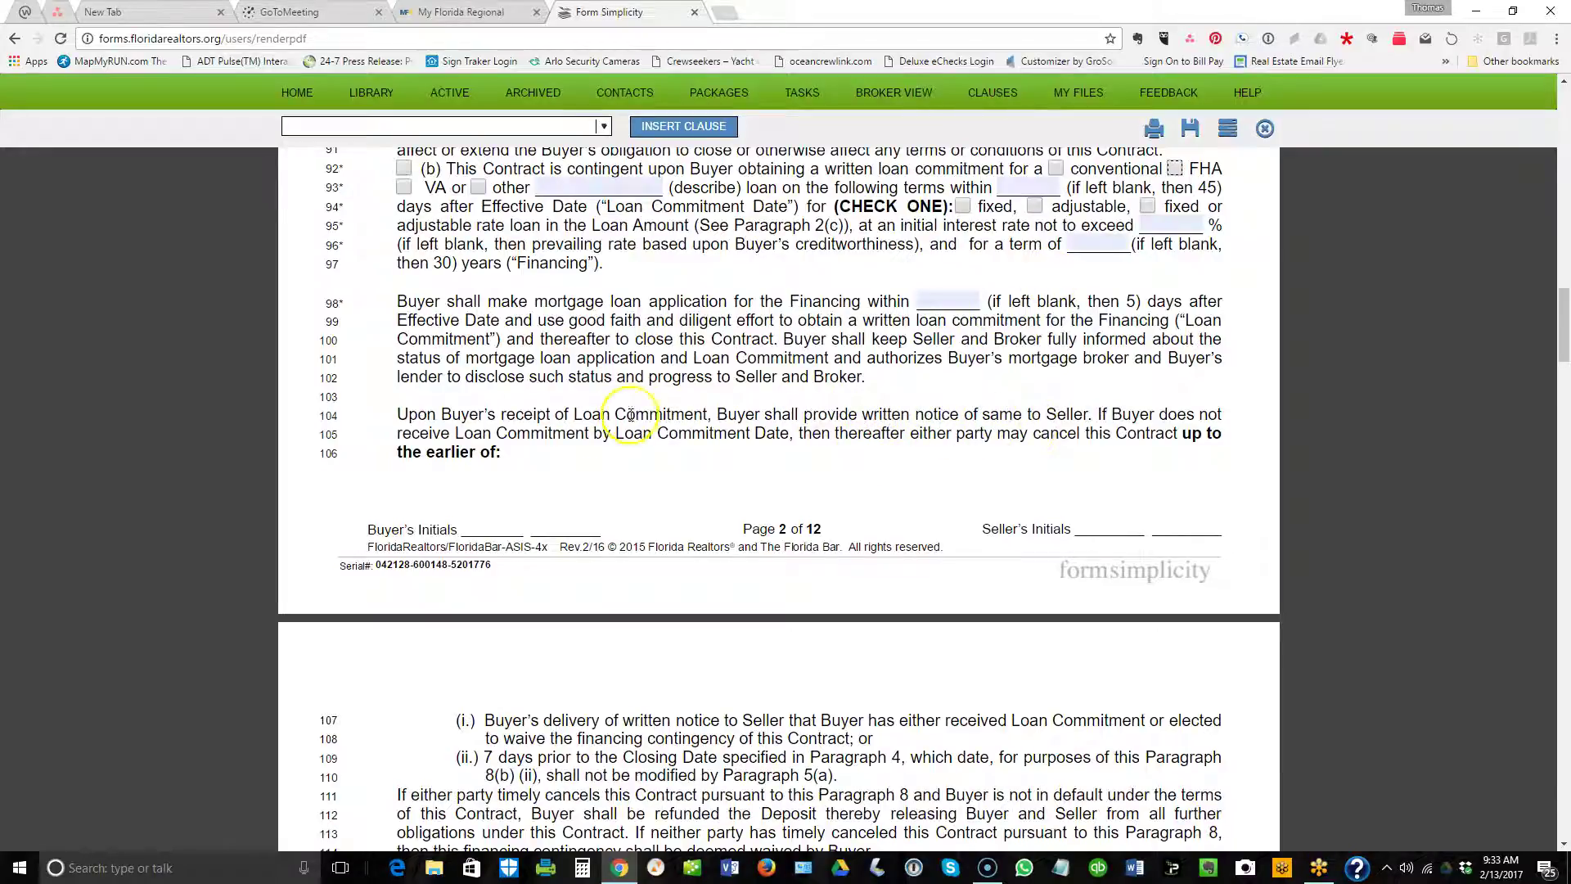
pyautogui.click(727, 413)
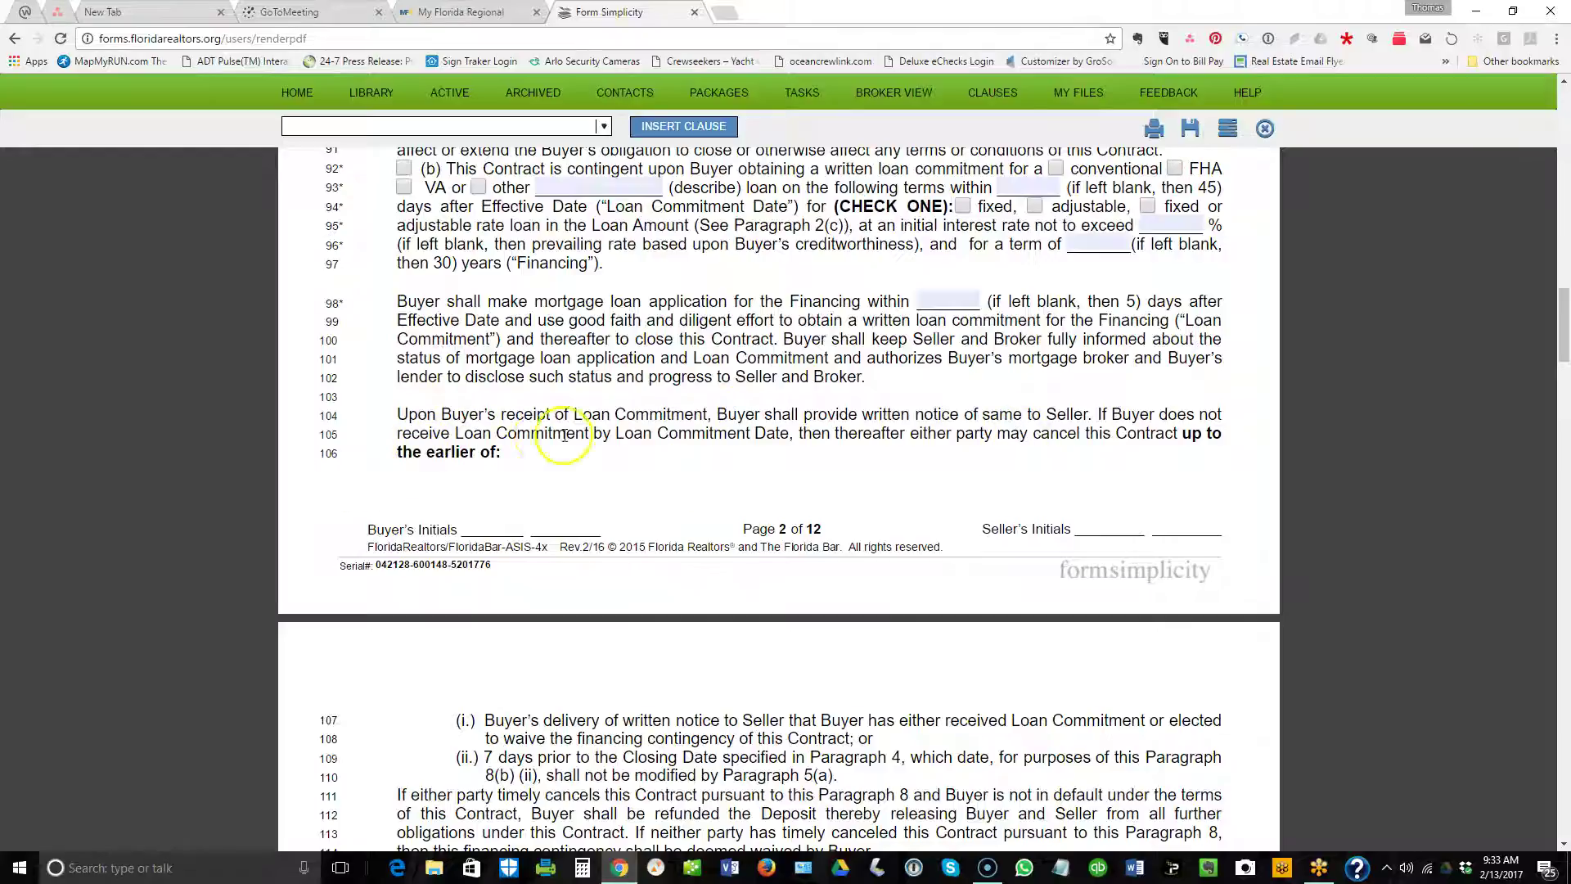
pyautogui.moveTo(798, 433); pyautogui.dragTo(1156, 434)
pyautogui.click(1151, 435)
pyautogui.scroll(5, 846, 467)
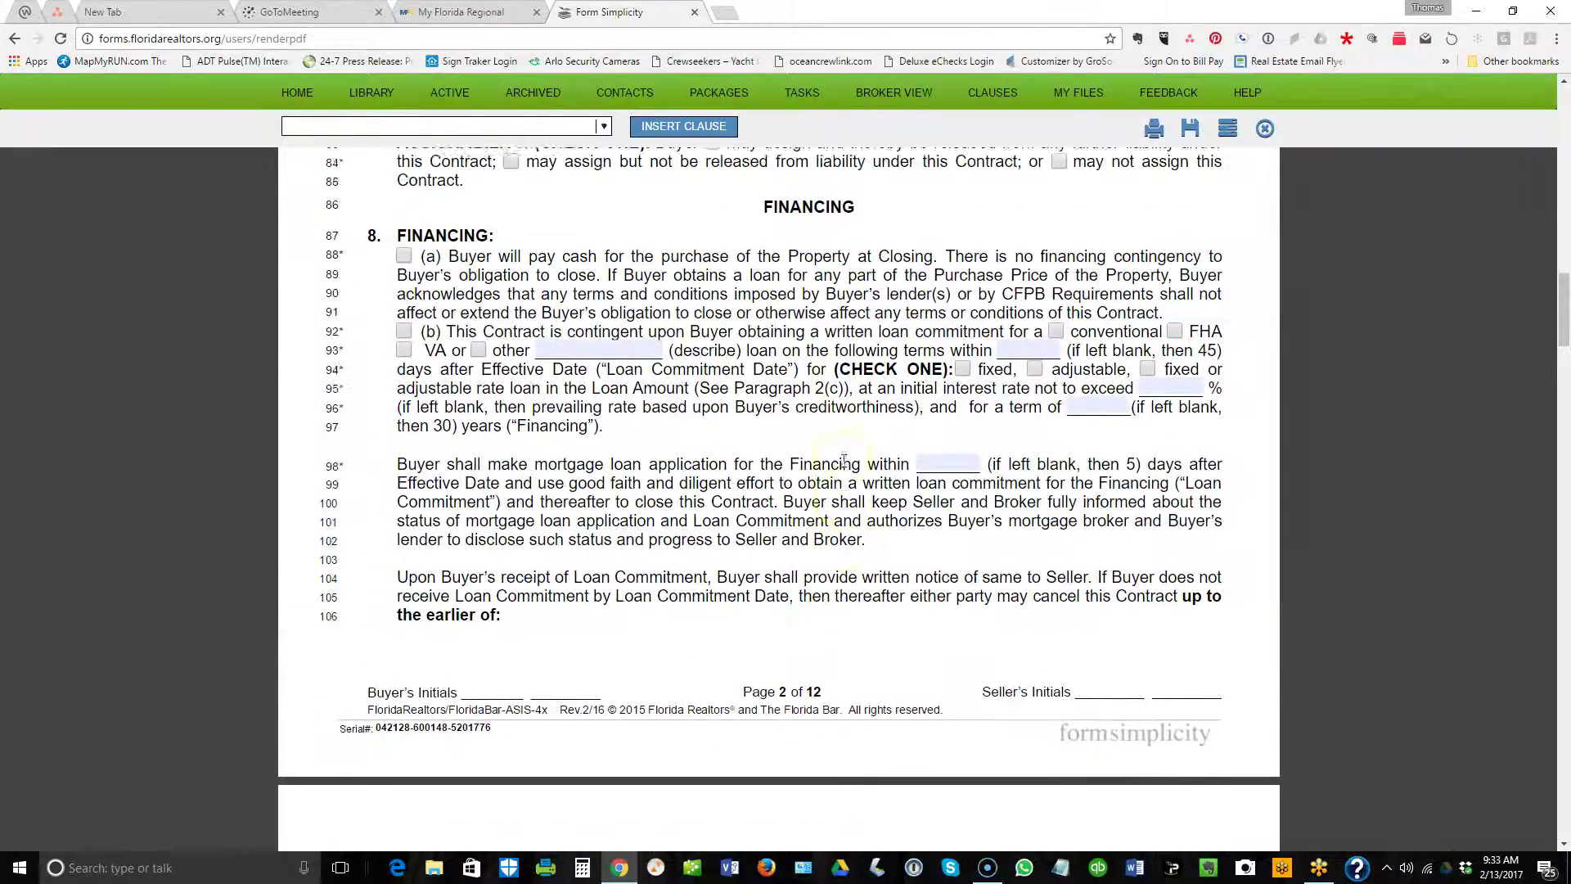
pyautogui.scroll(3, 844, 461)
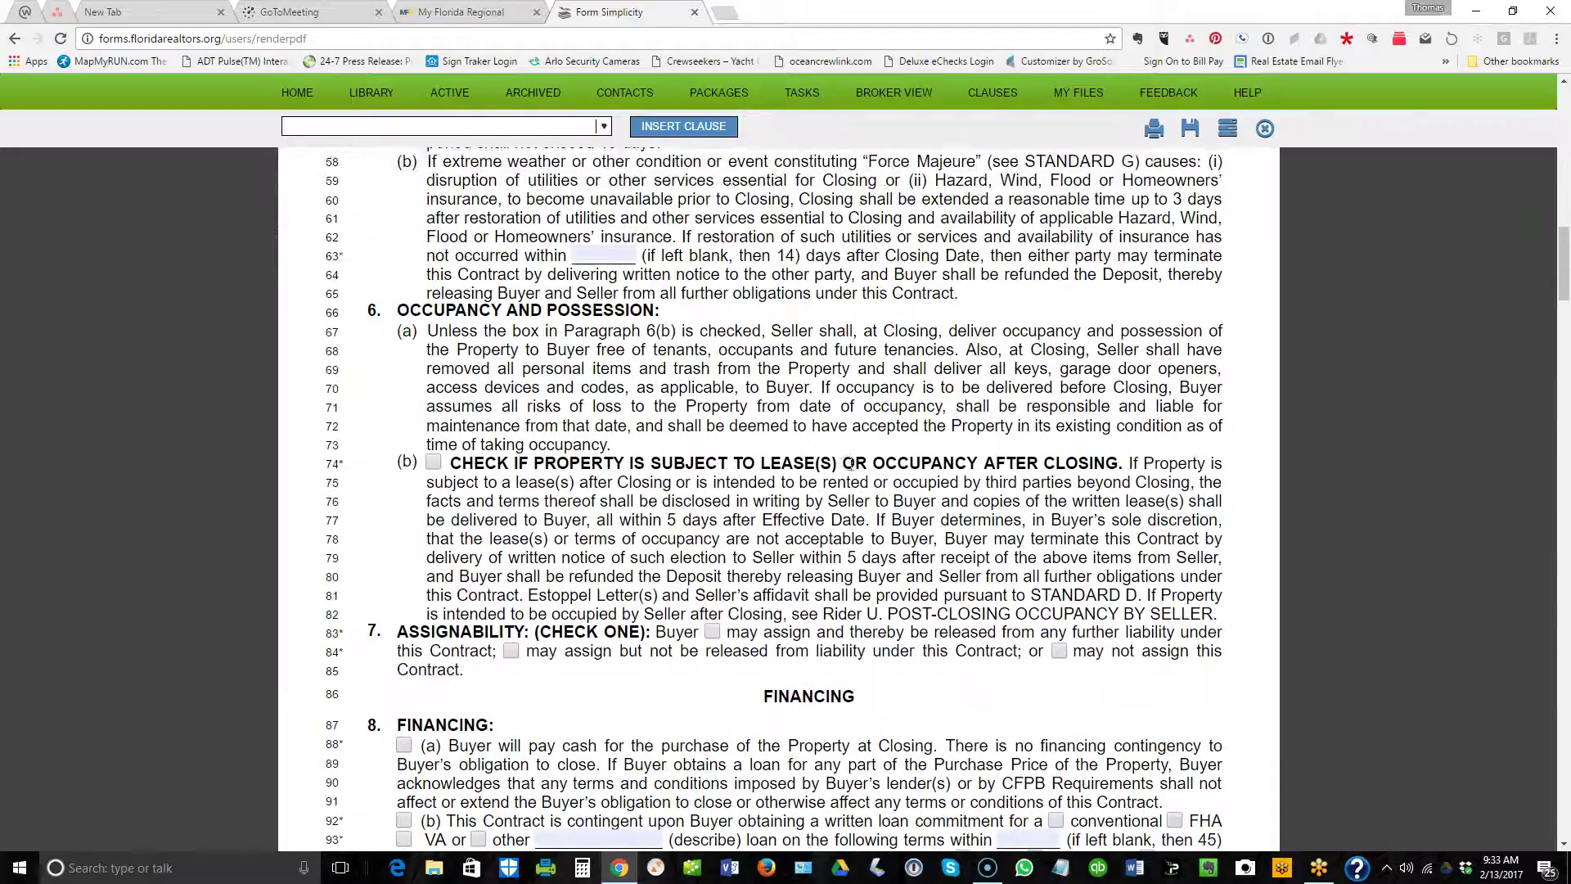
pyautogui.scroll(-5, 851, 470)
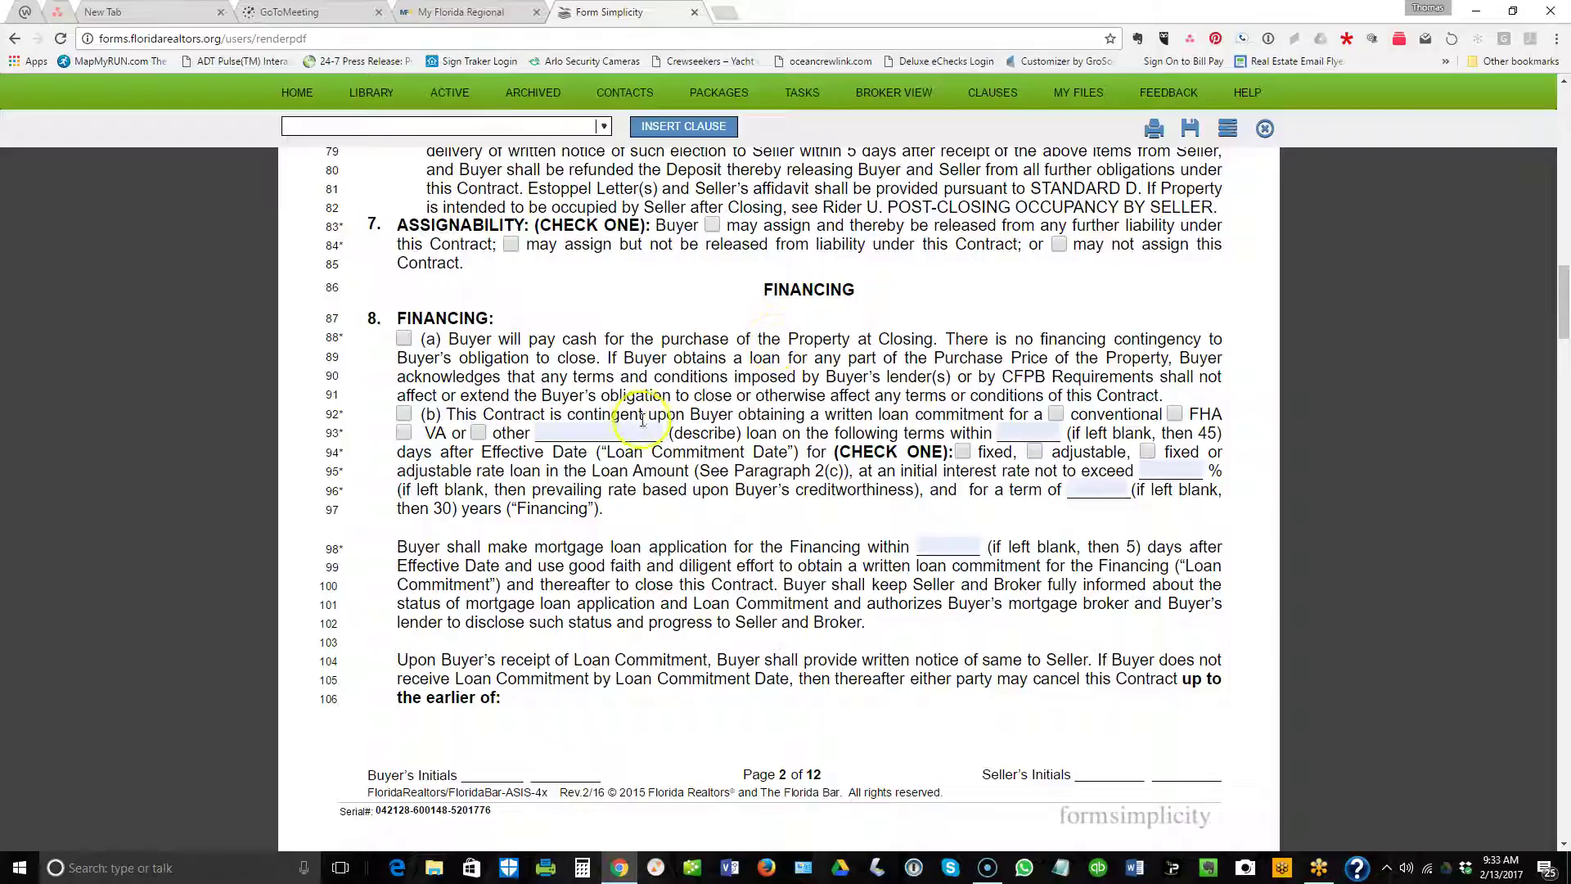
pyautogui.scroll(-2, 644, 418)
pyautogui.scroll(1, 641, 410)
pyautogui.scroll(1, 640, 411)
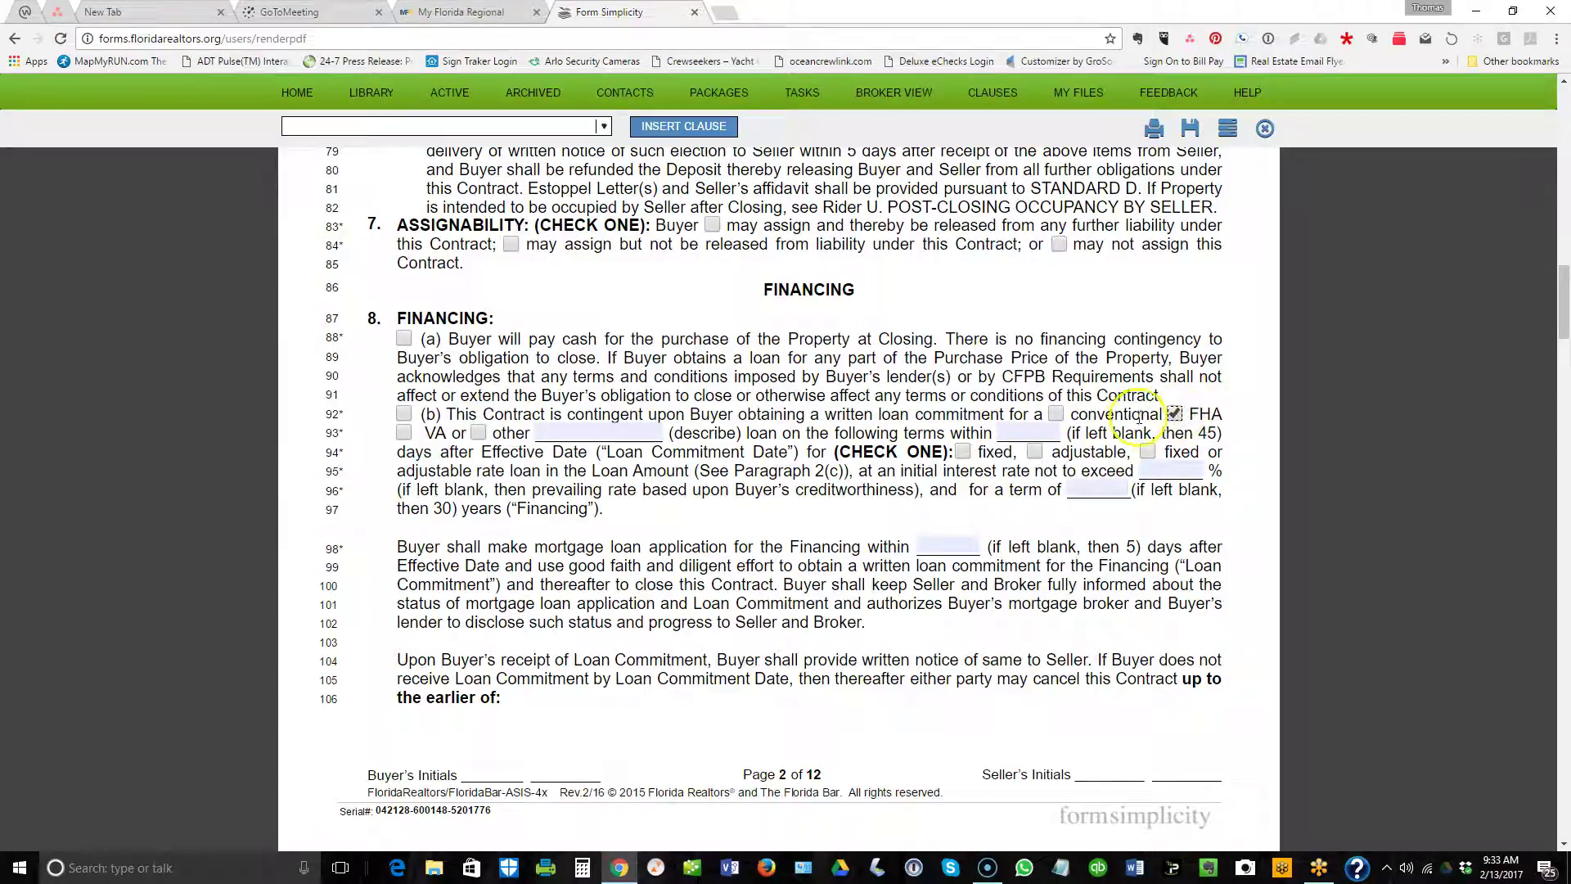
pyautogui.click(1055, 414)
pyautogui.click(1174, 414)
pyautogui.scroll(-1, 711, 394)
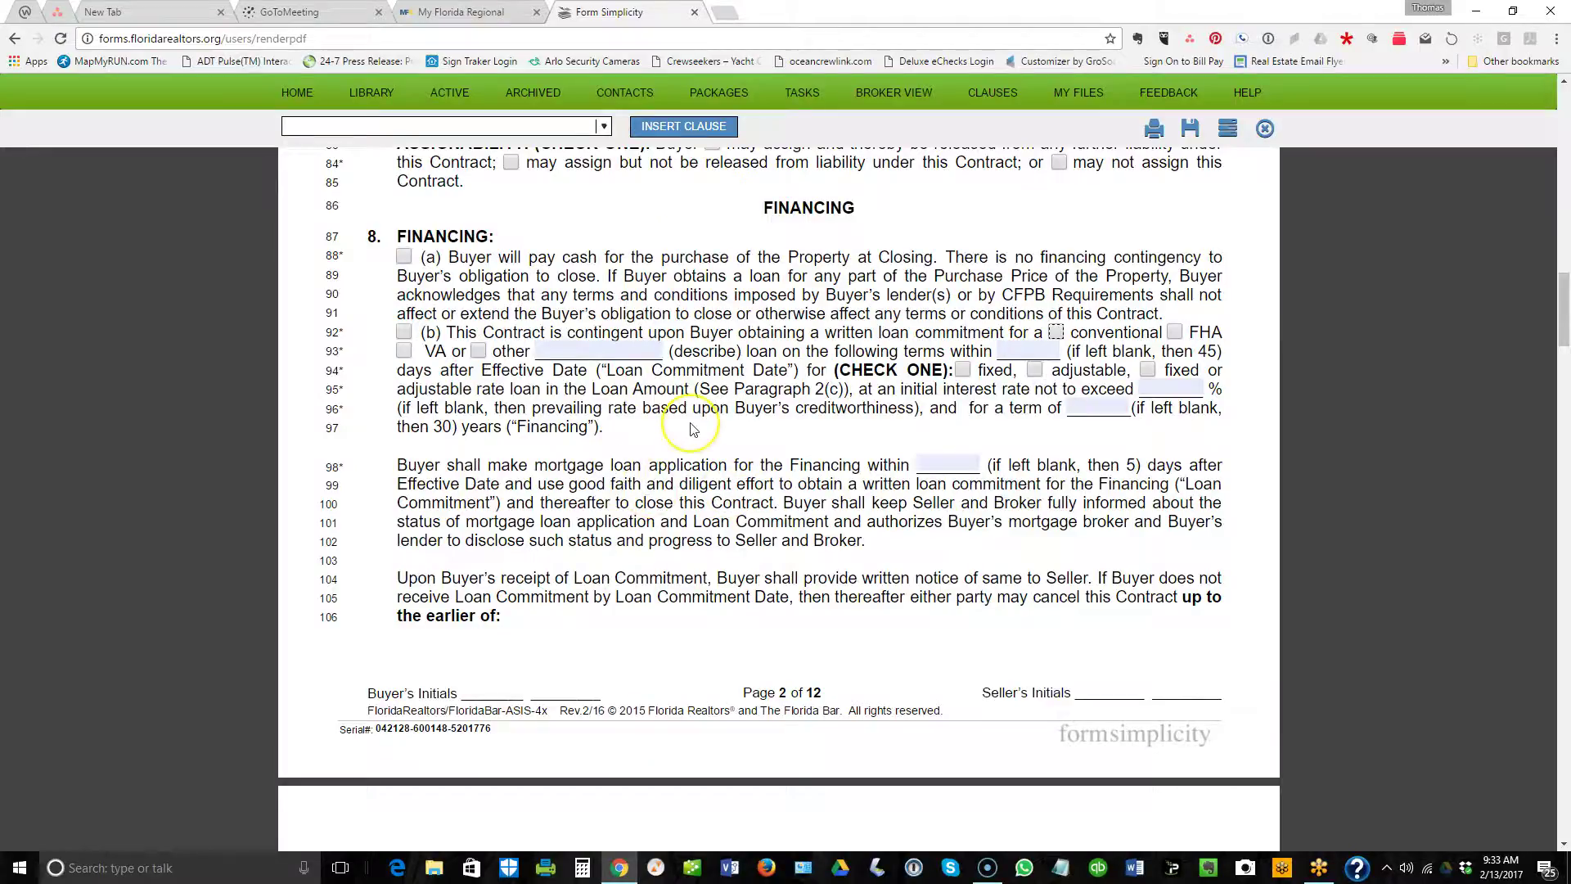
pyautogui.scroll(-1, 691, 430)
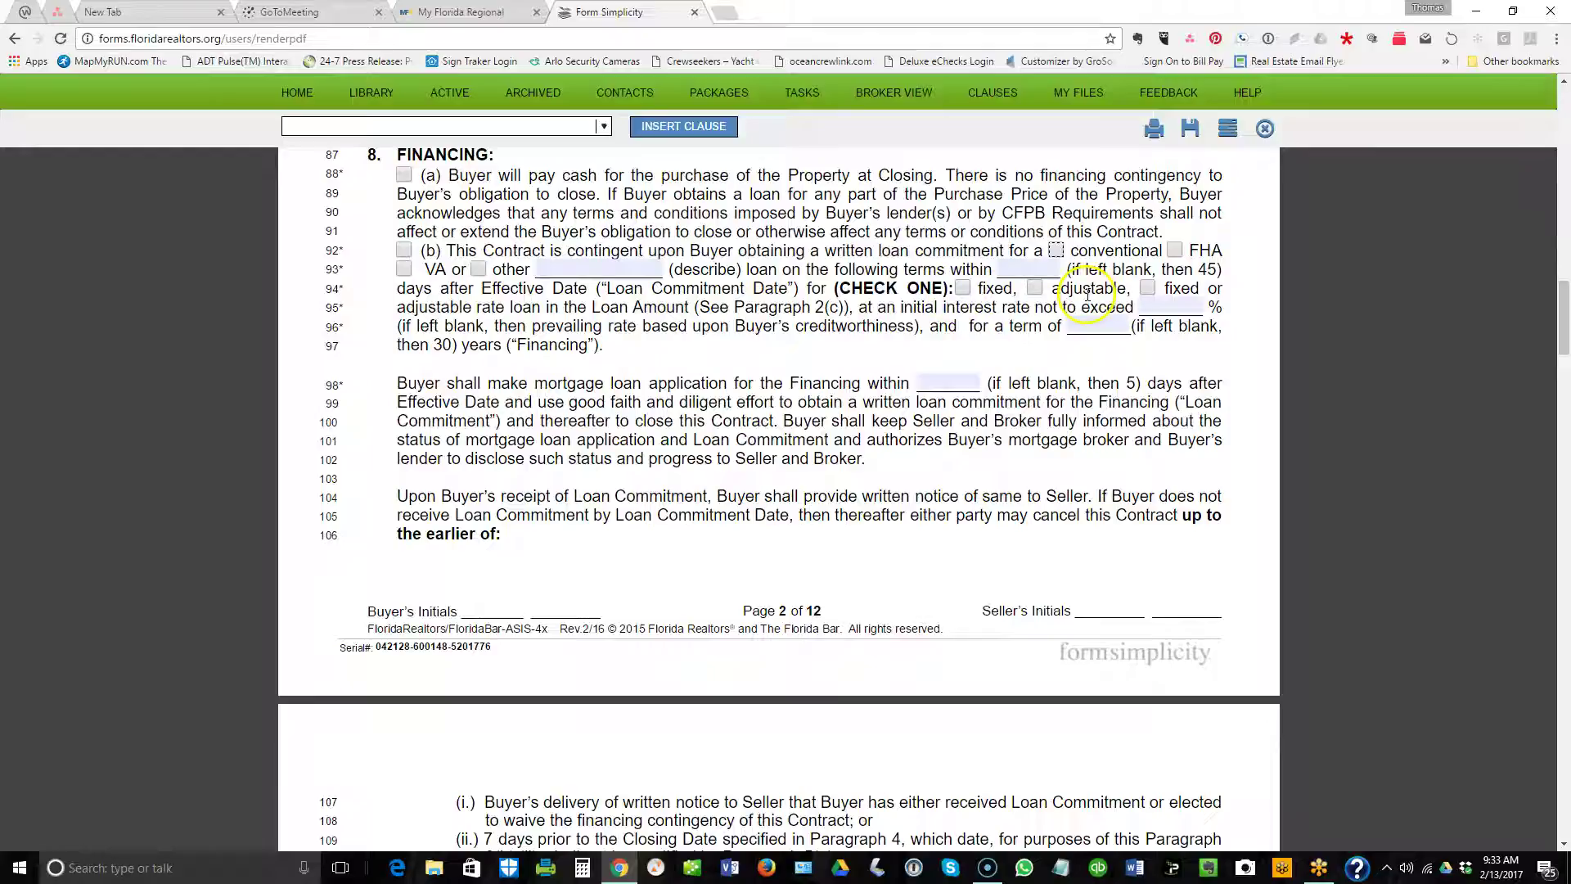
pyautogui.click(1170, 312)
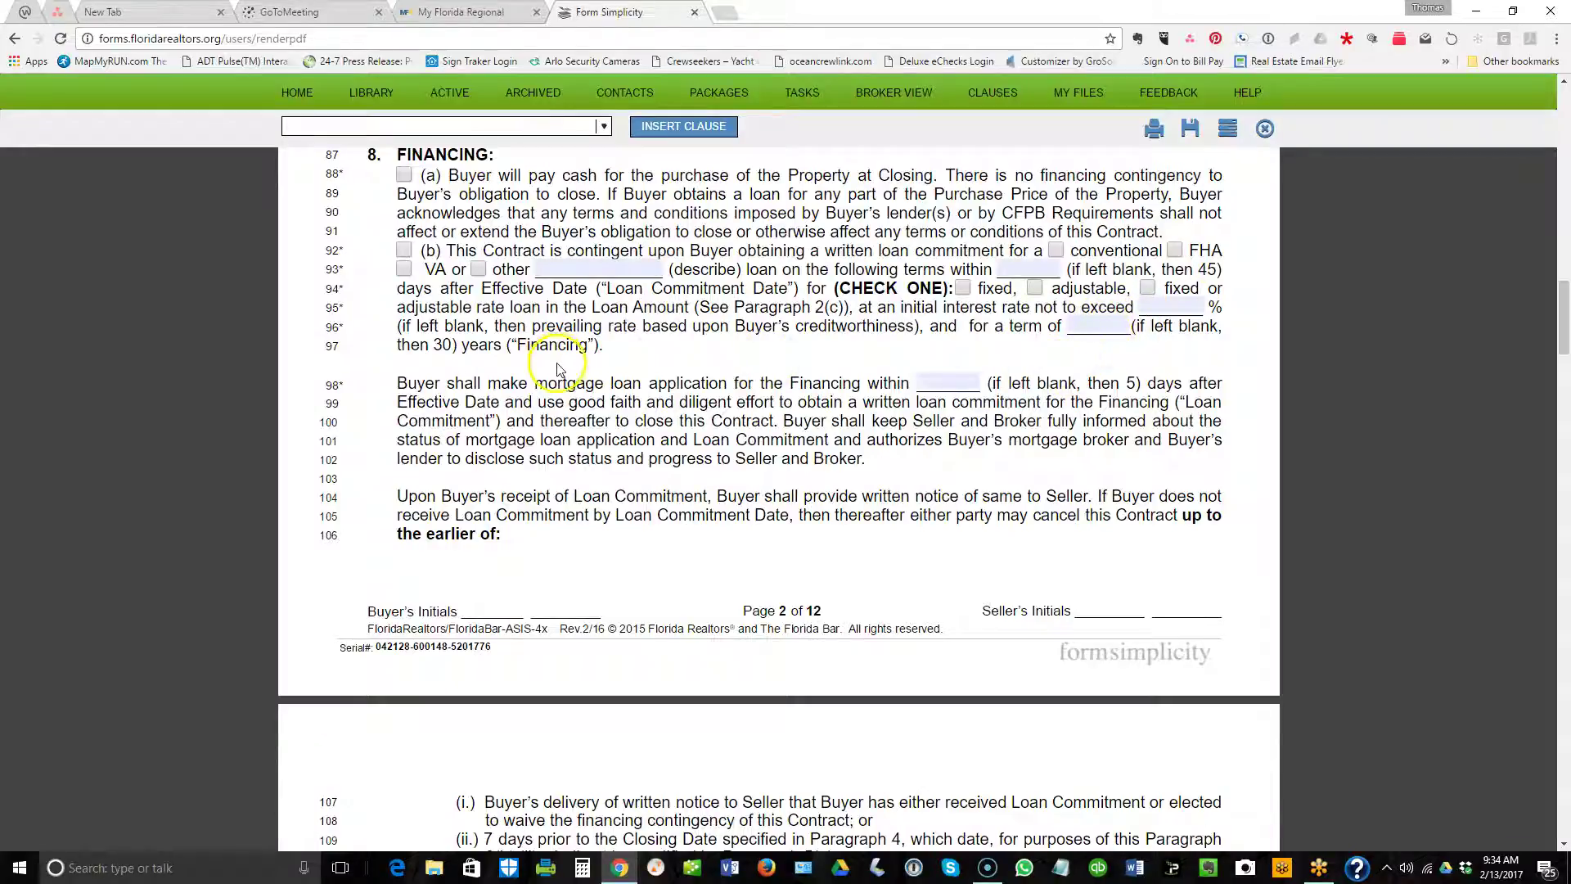
pyautogui.scroll(-1, 545, 394)
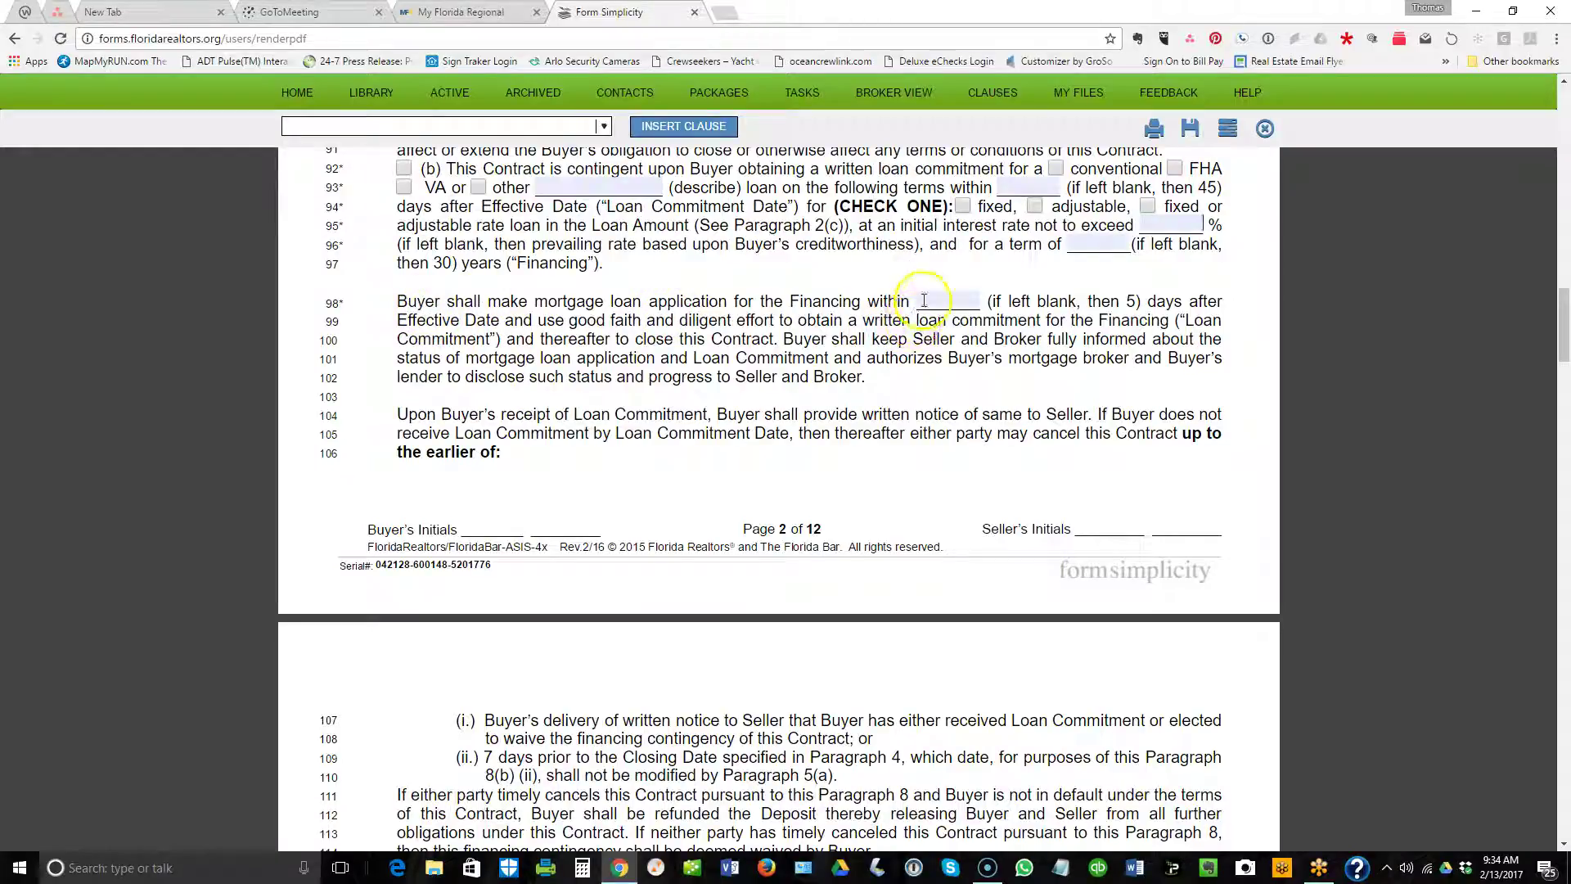
pyautogui.scroll(-1, 704, 311)
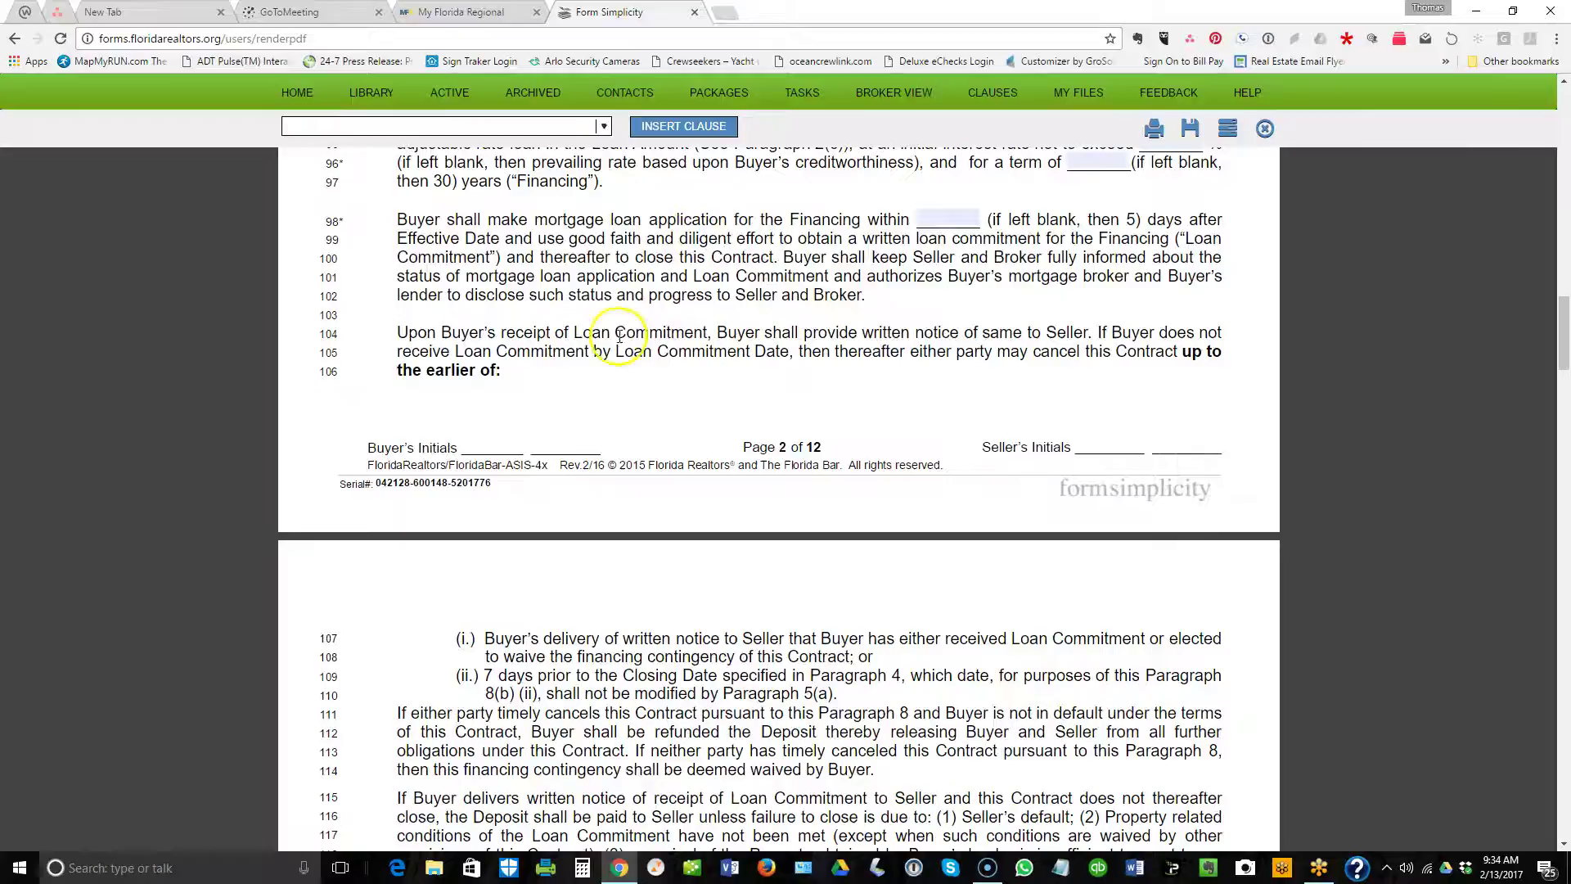
pyautogui.scroll(-1, 688, 335)
pyautogui.scroll(-1, 690, 342)
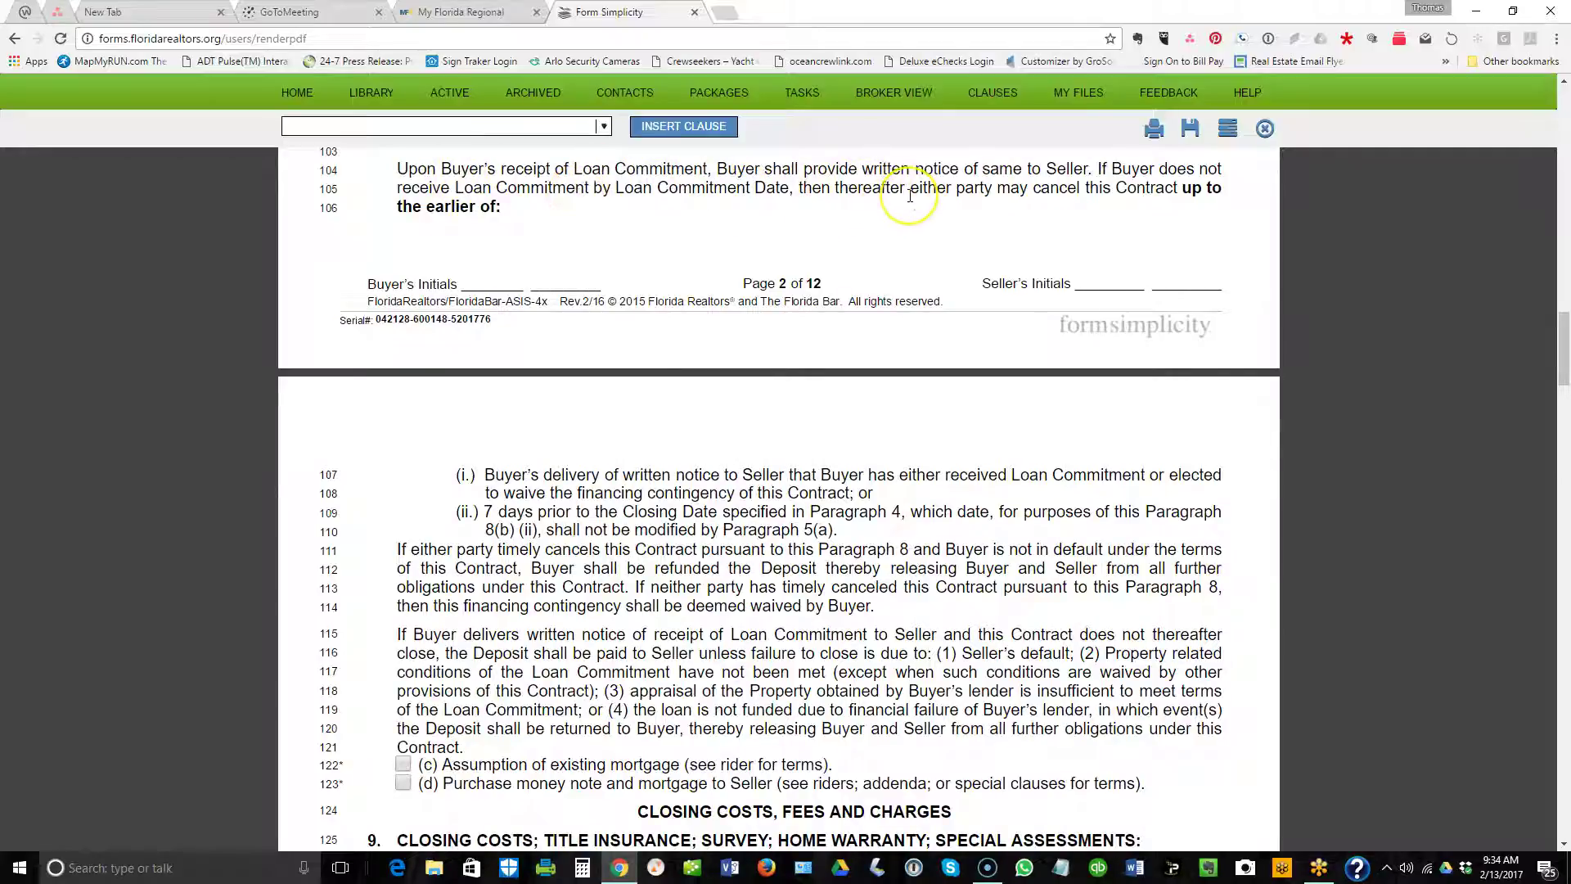
pyautogui.scroll(1, 910, 196)
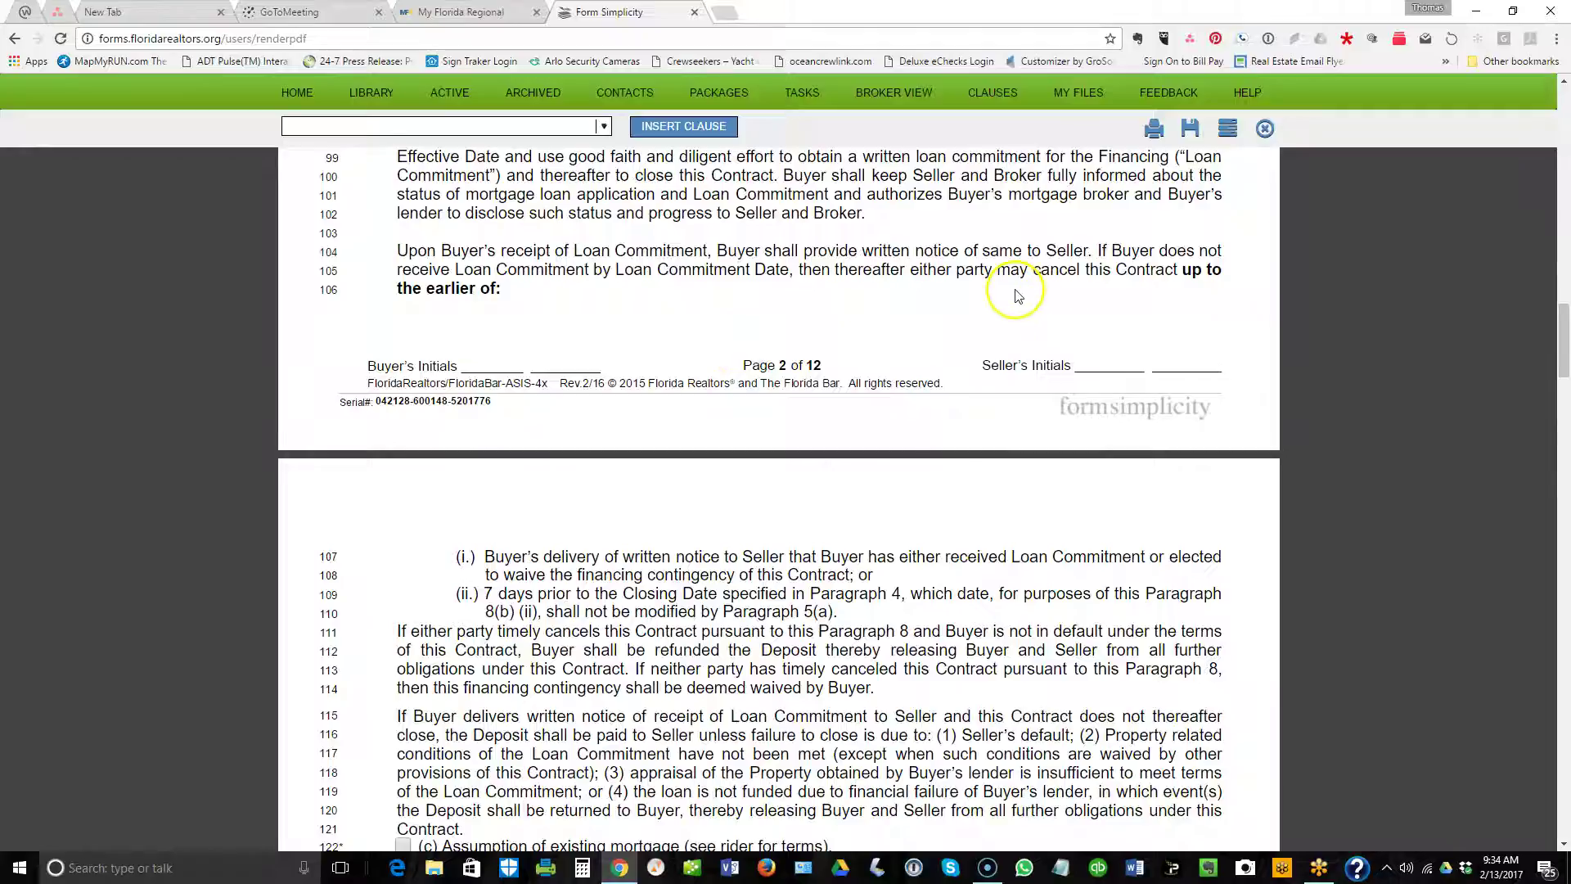
pyautogui.scroll(-1, 460, 388)
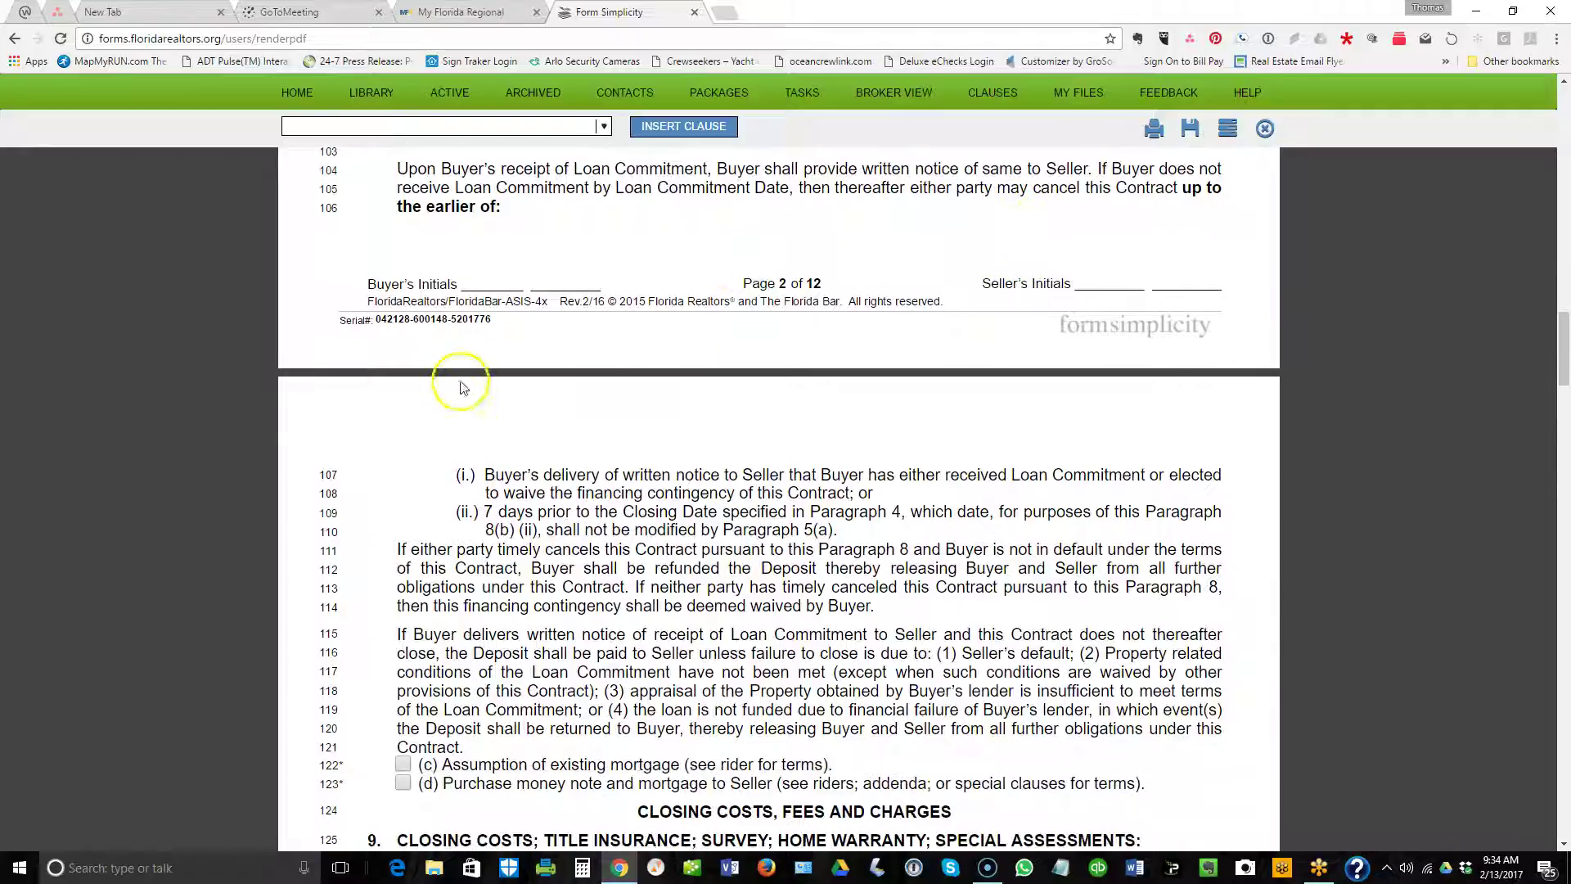
pyautogui.click(496, 474)
pyautogui.moveTo(495, 474); pyautogui.dragTo(900, 503)
pyautogui.click(820, 513)
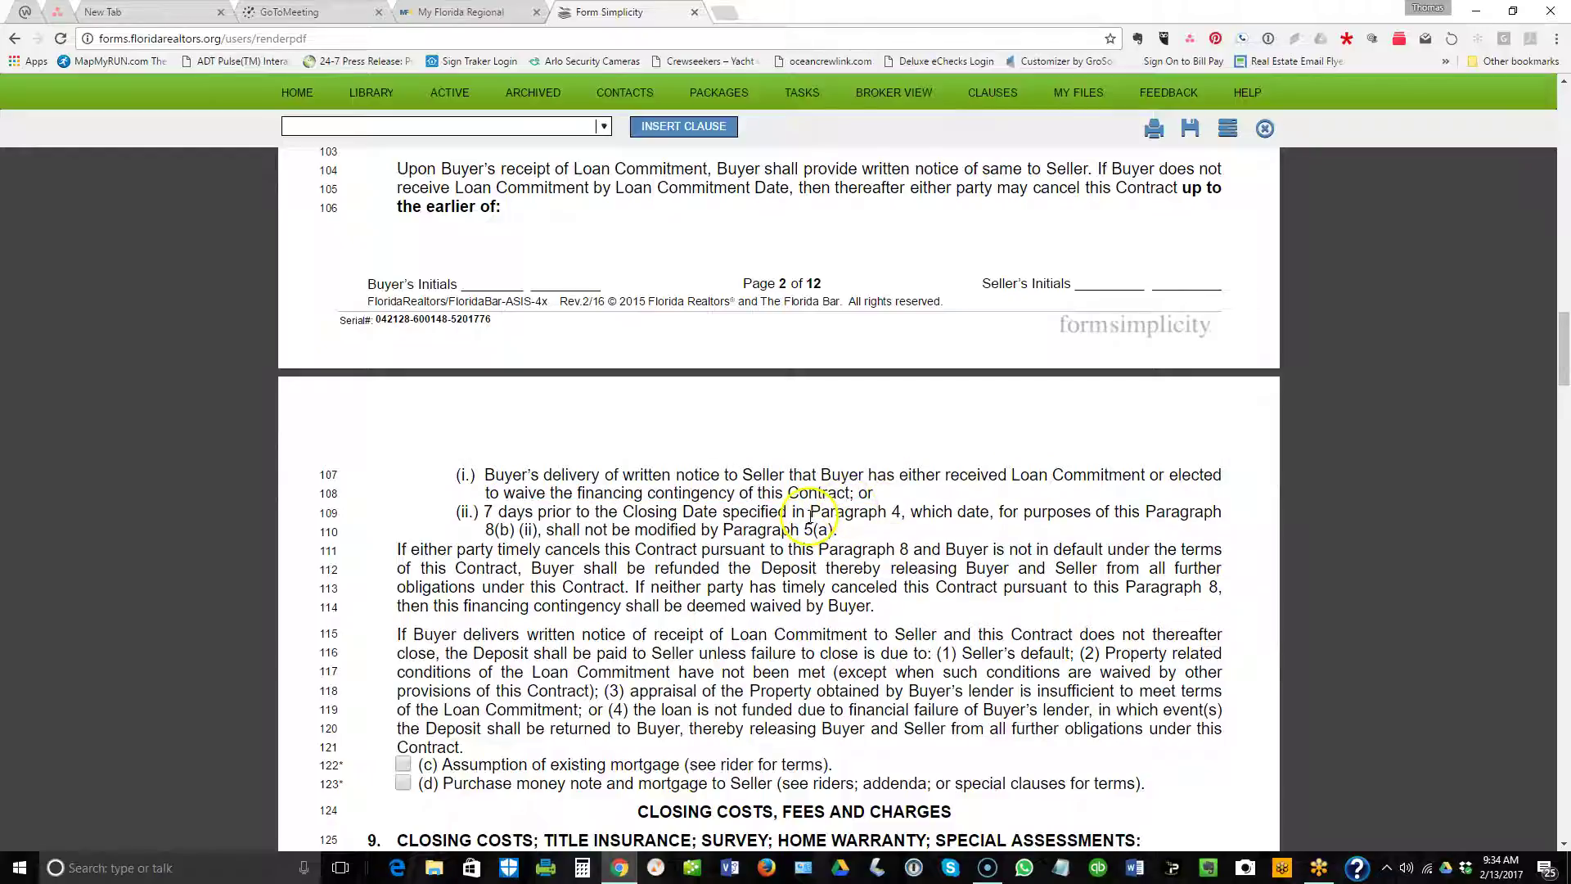
pyautogui.scroll(-1, 810, 515)
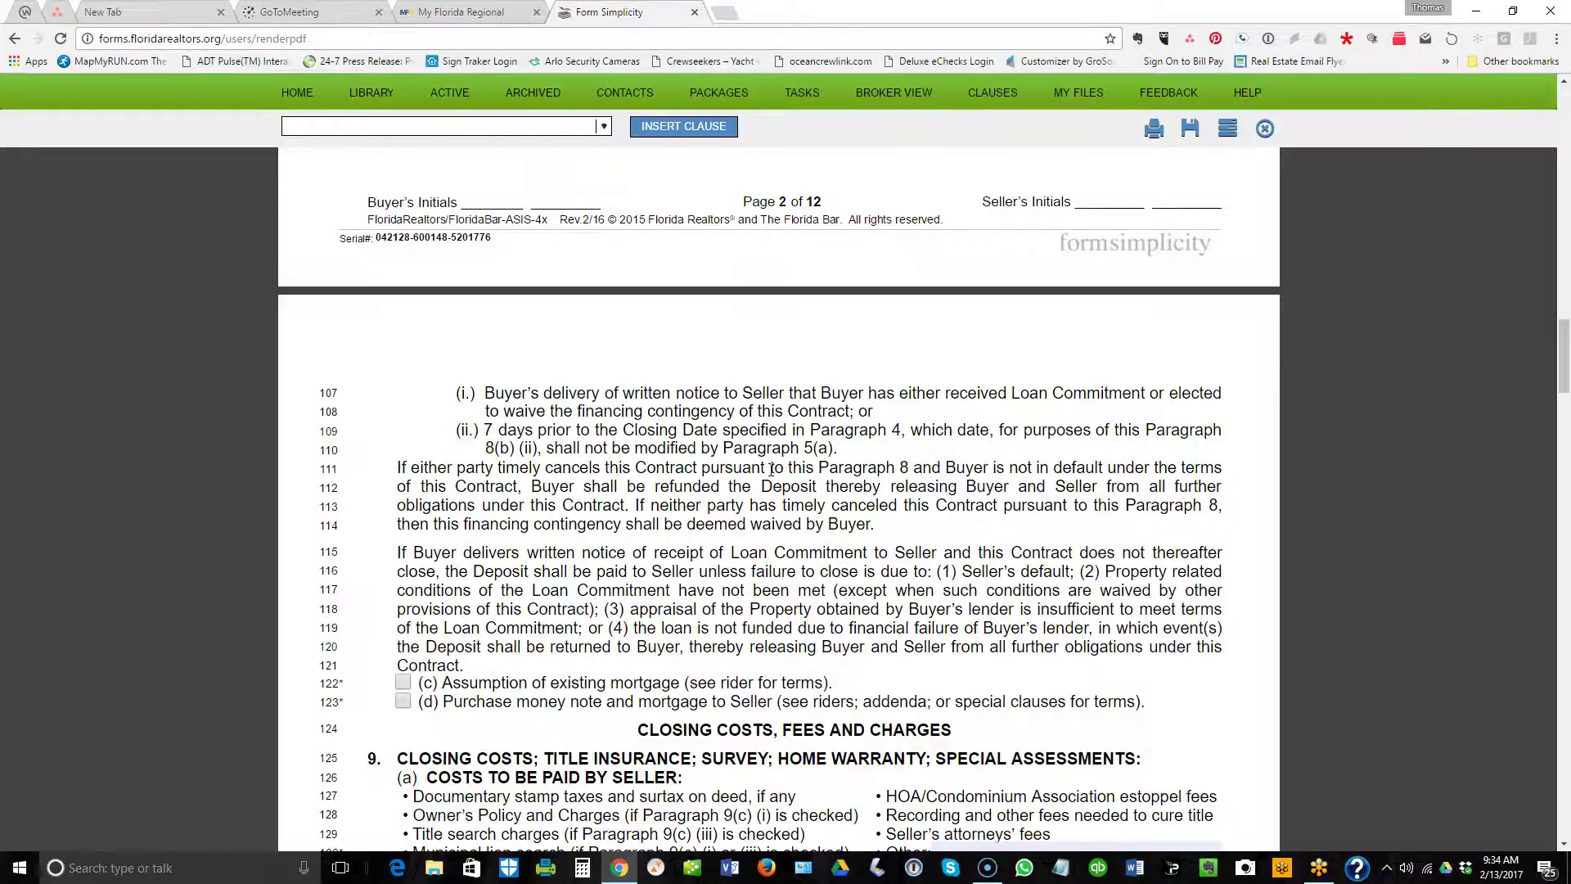
pyautogui.scroll(1, 771, 469)
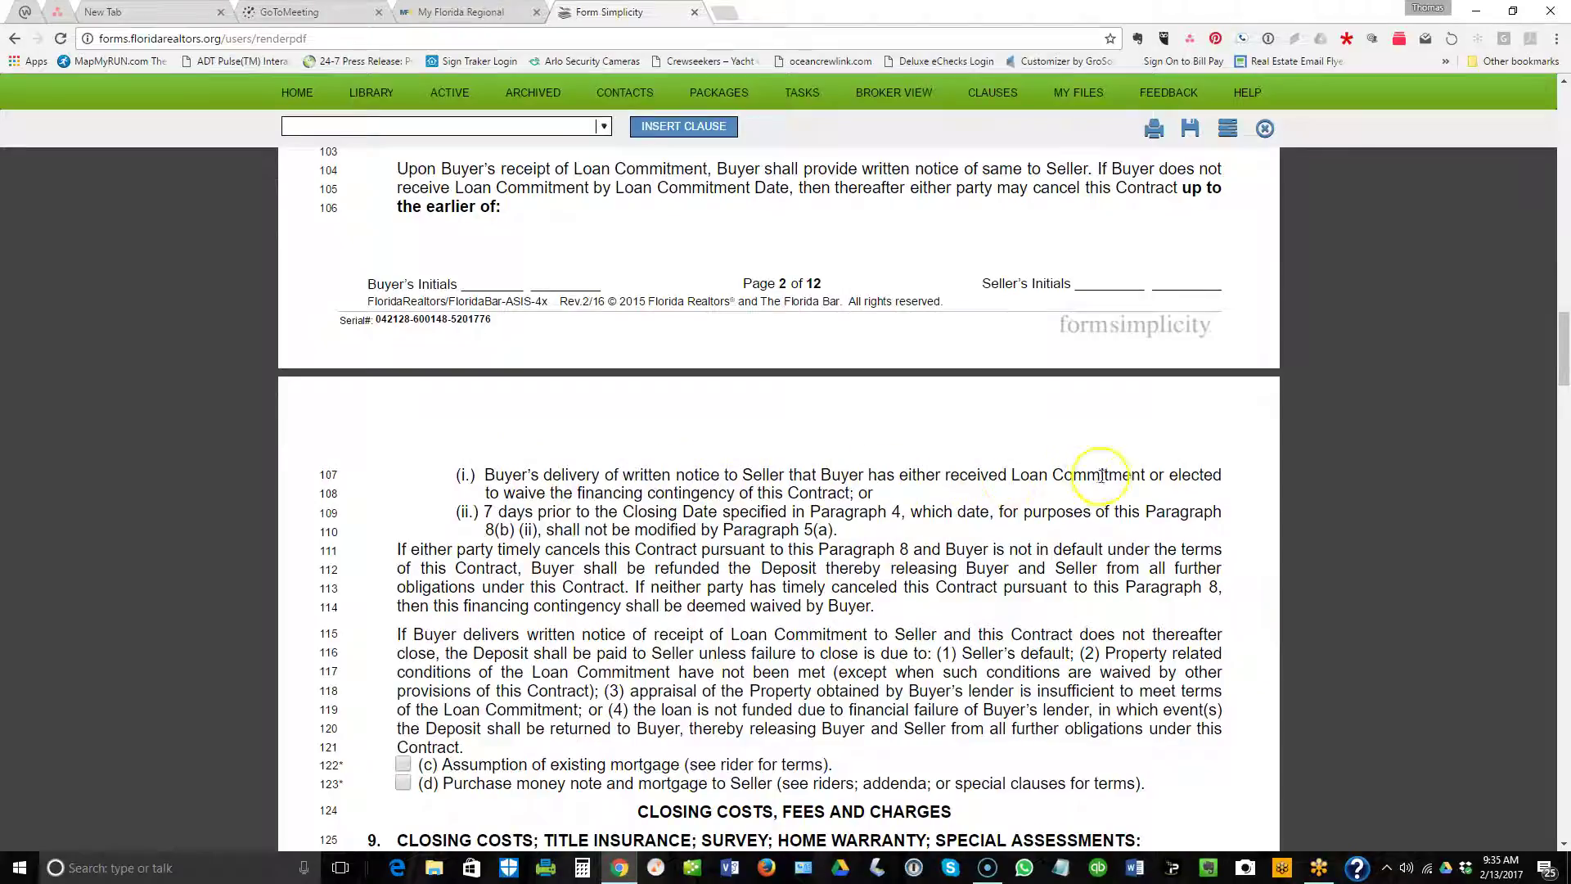
pyautogui.moveTo(1178, 475); pyautogui.dragTo(1132, 475)
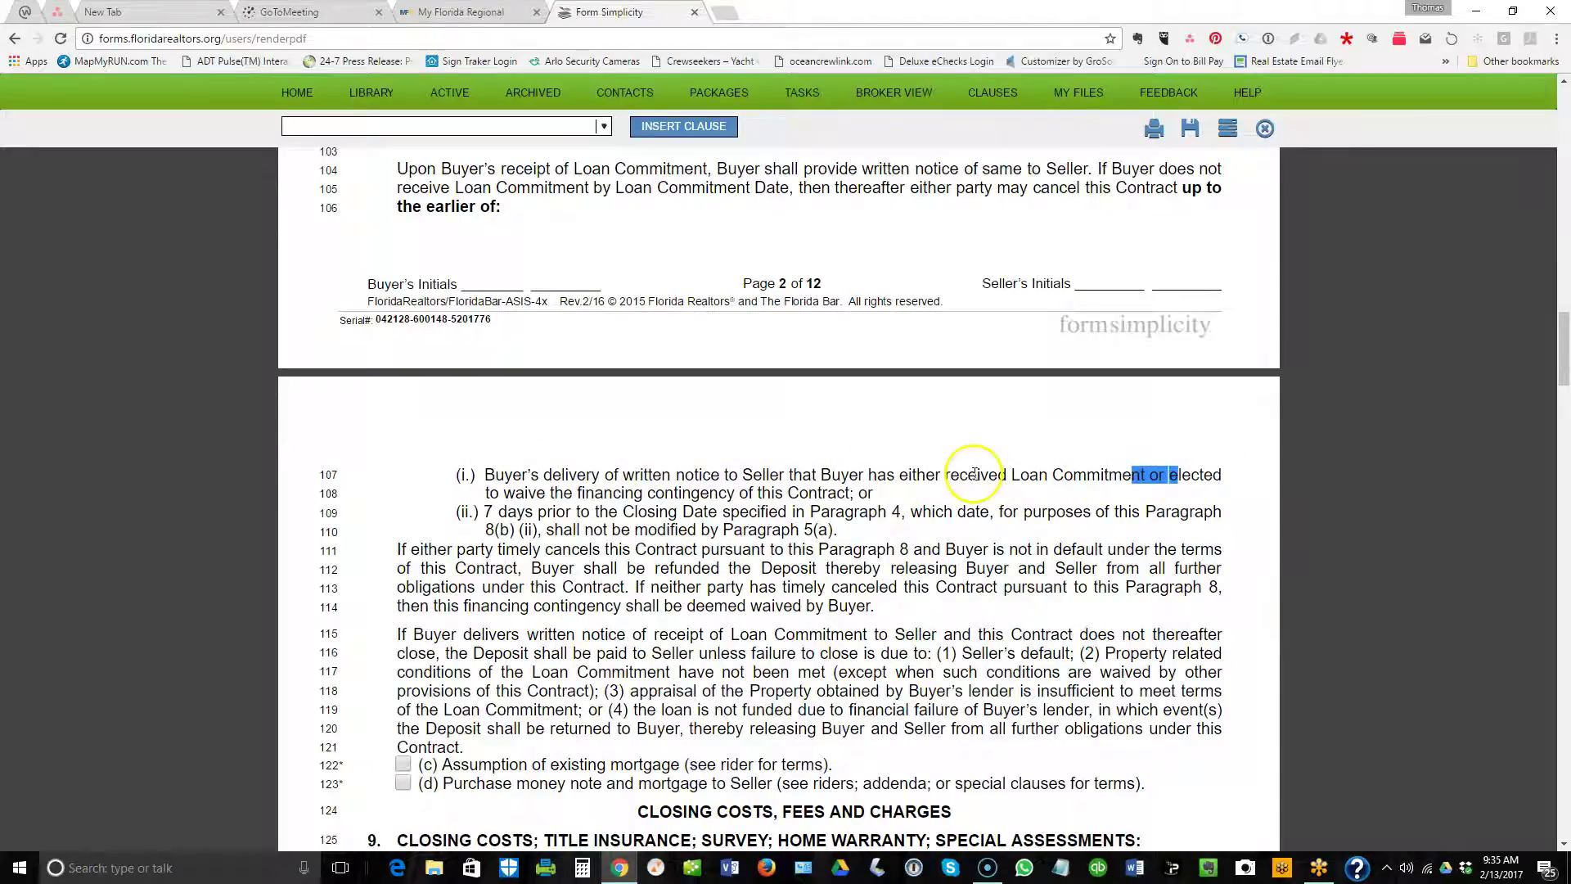
pyautogui.click(1078, 475)
pyautogui.moveTo(550, 492); pyautogui.dragTo(759, 516)
pyautogui.click(761, 516)
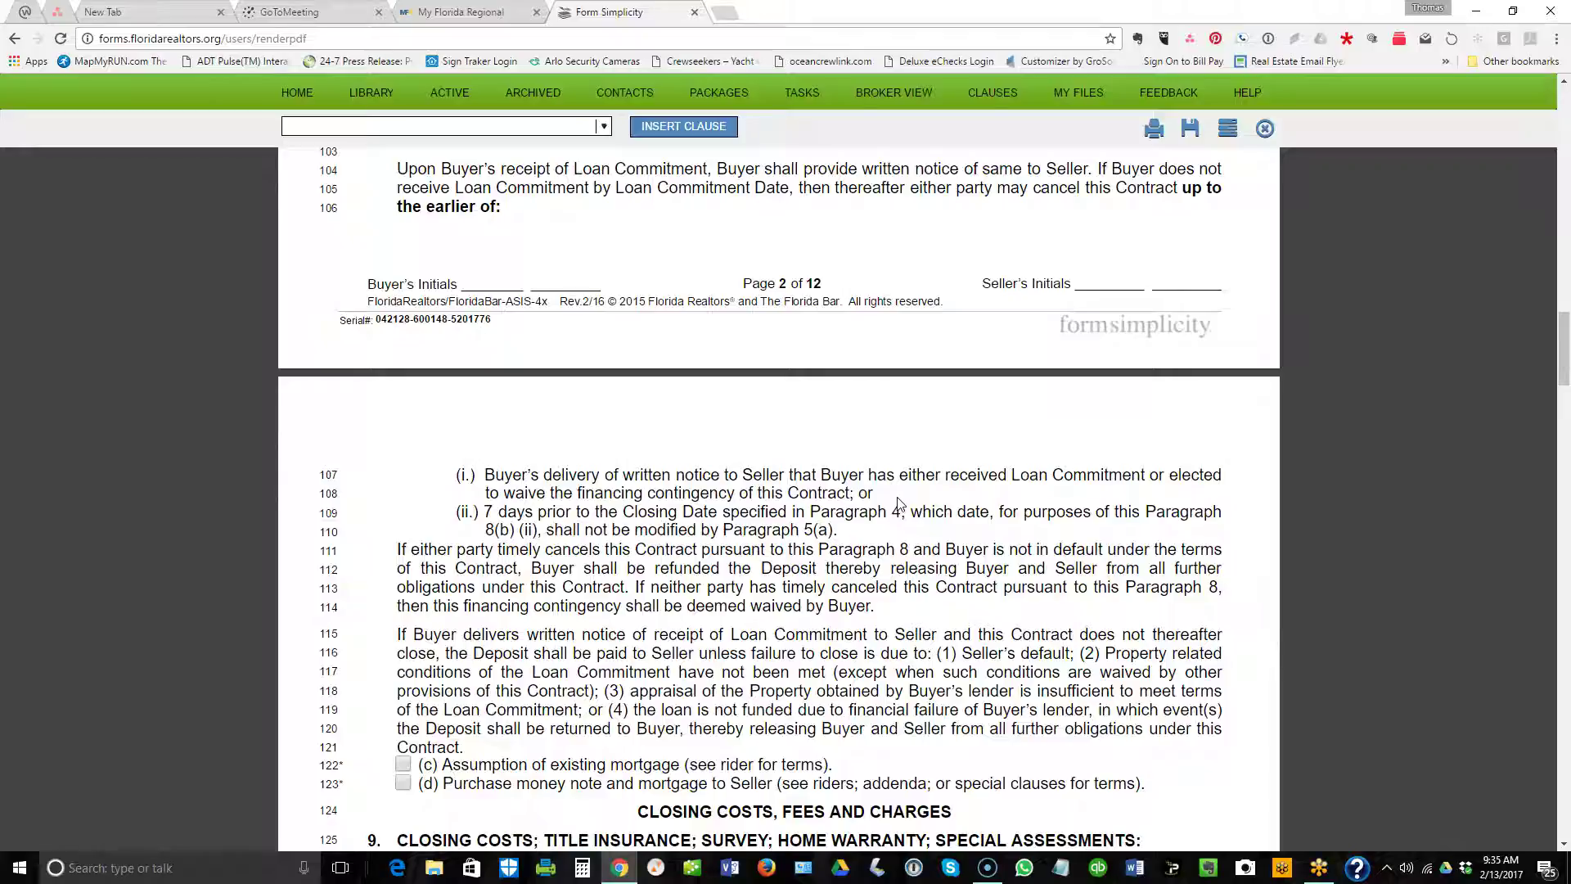
pyautogui.scroll(2, 843, 417)
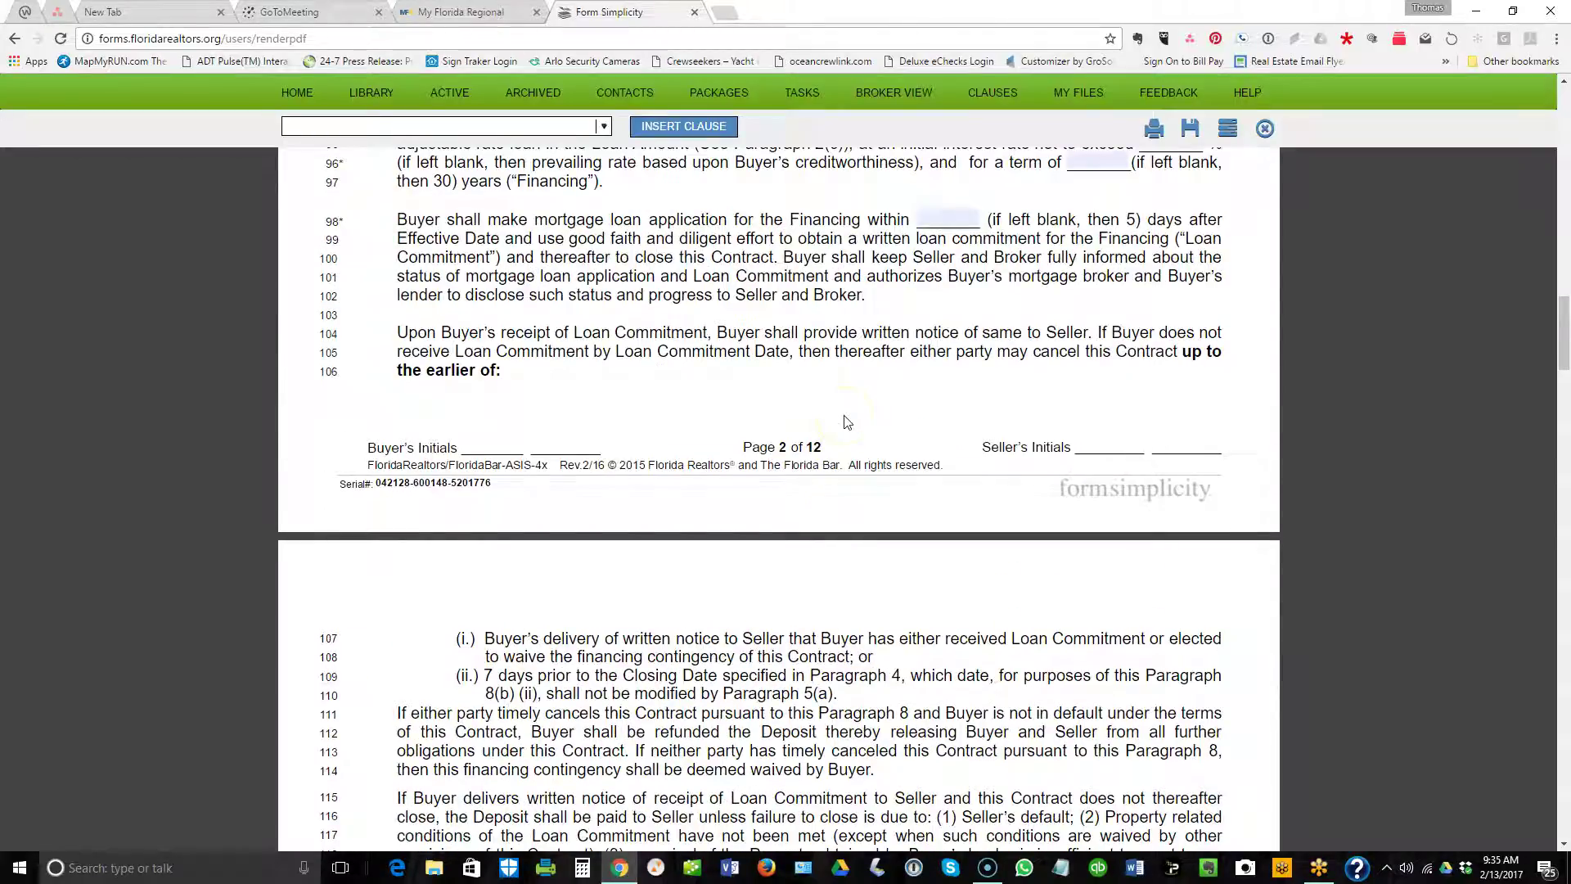
pyautogui.click(822, 390)
pyautogui.scroll(-2, 824, 395)
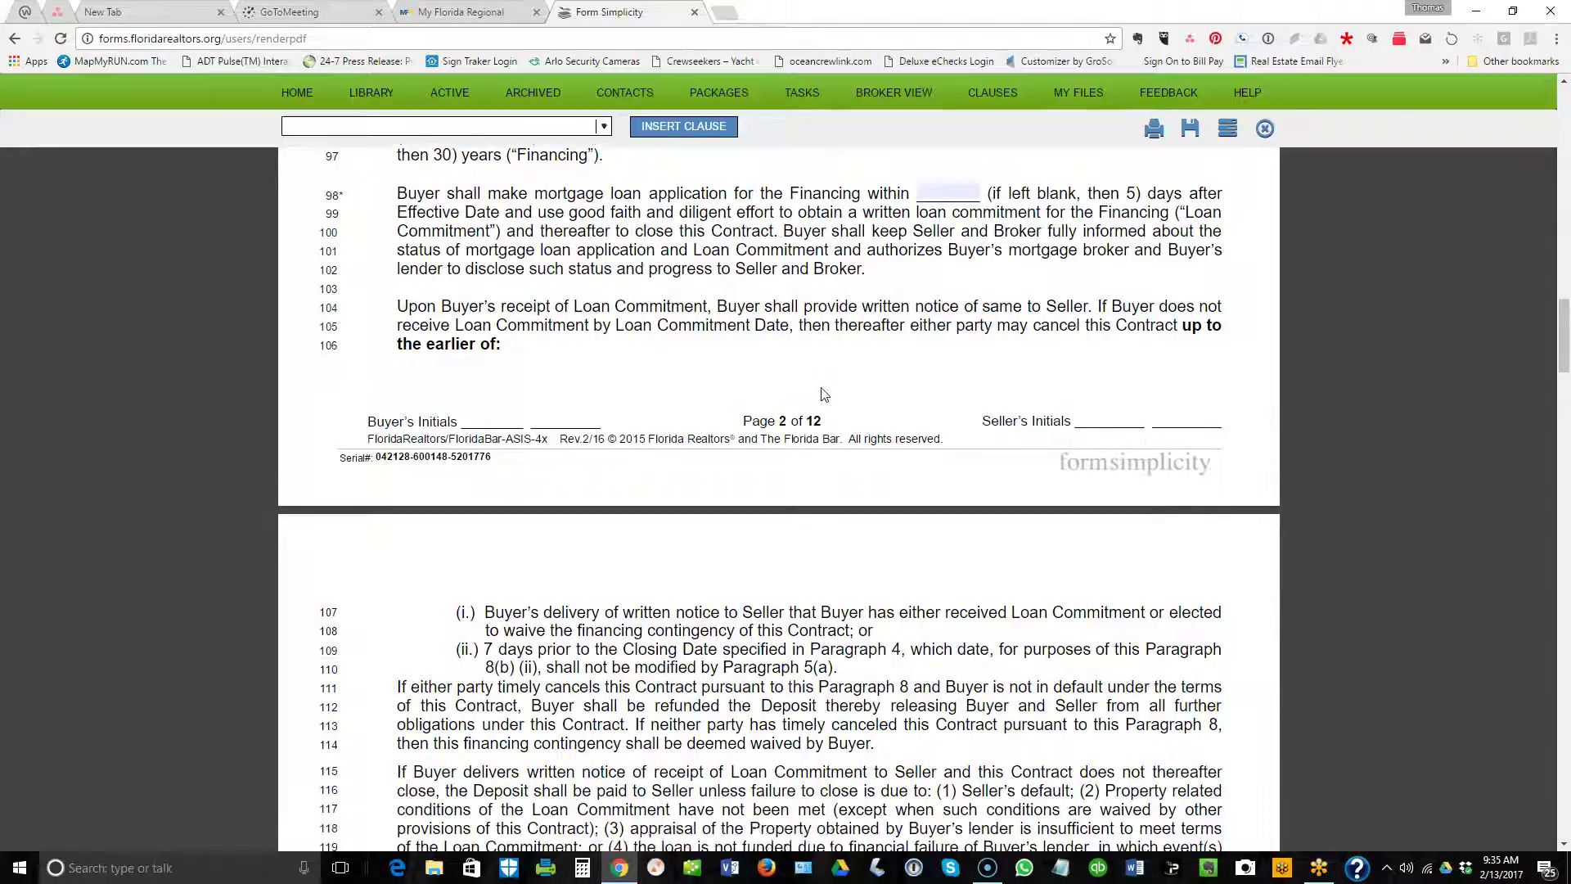
pyautogui.click(904, 466)
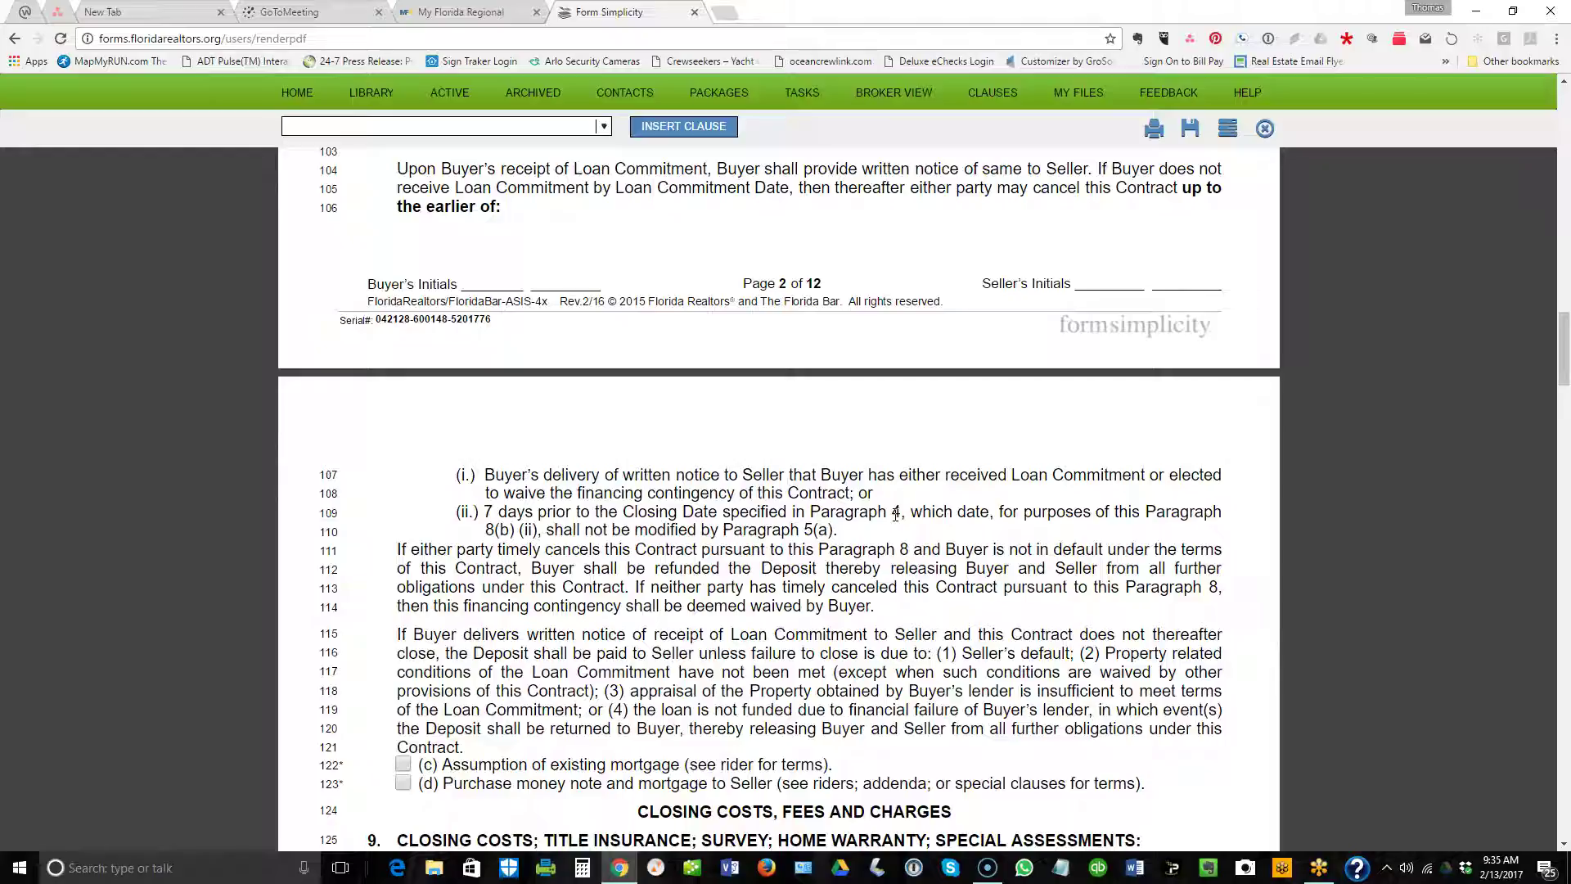
pyautogui.scroll(-1, 547, 515)
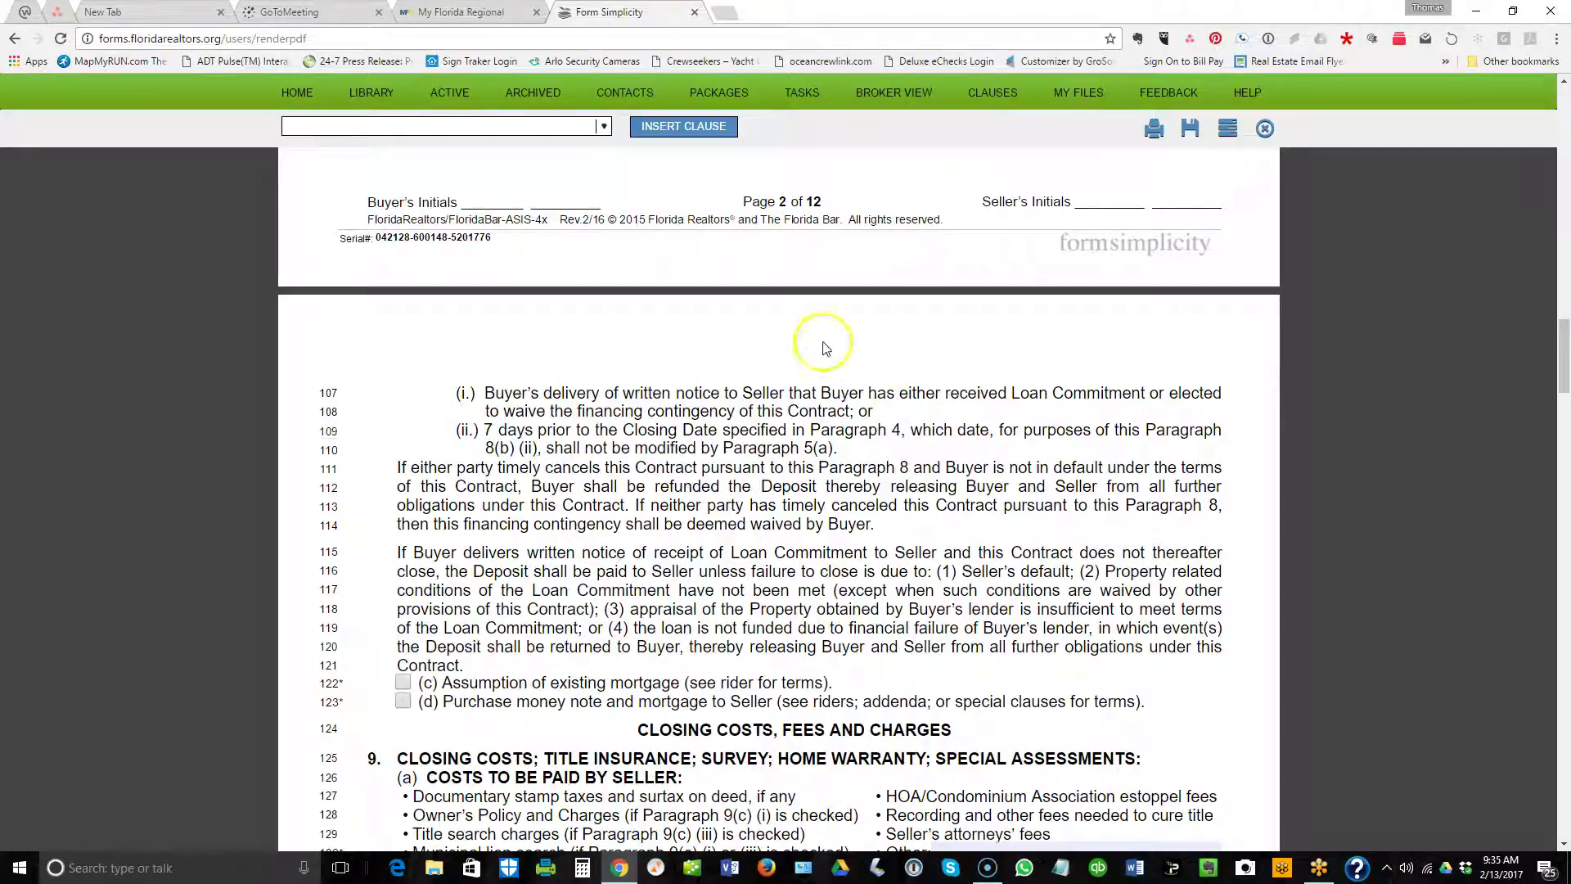
# Review paragraph 9(c) Title Evidence, leaving Closing Agent option (i) unticked.
pyautogui.scroll(-4, 546, 493)
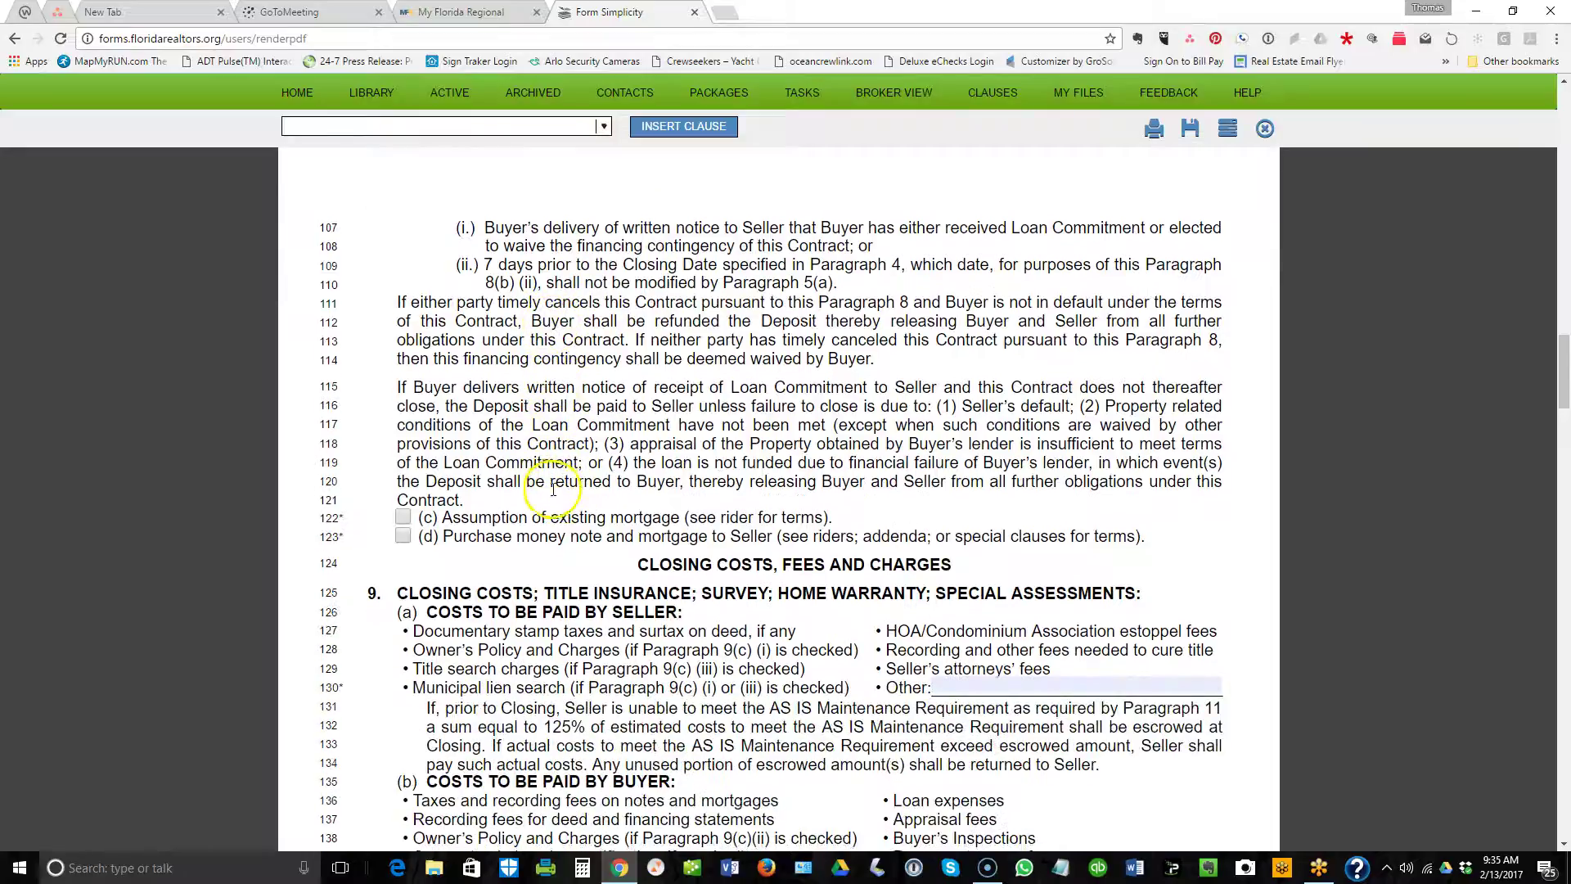
pyautogui.scroll(-2, 516, 328)
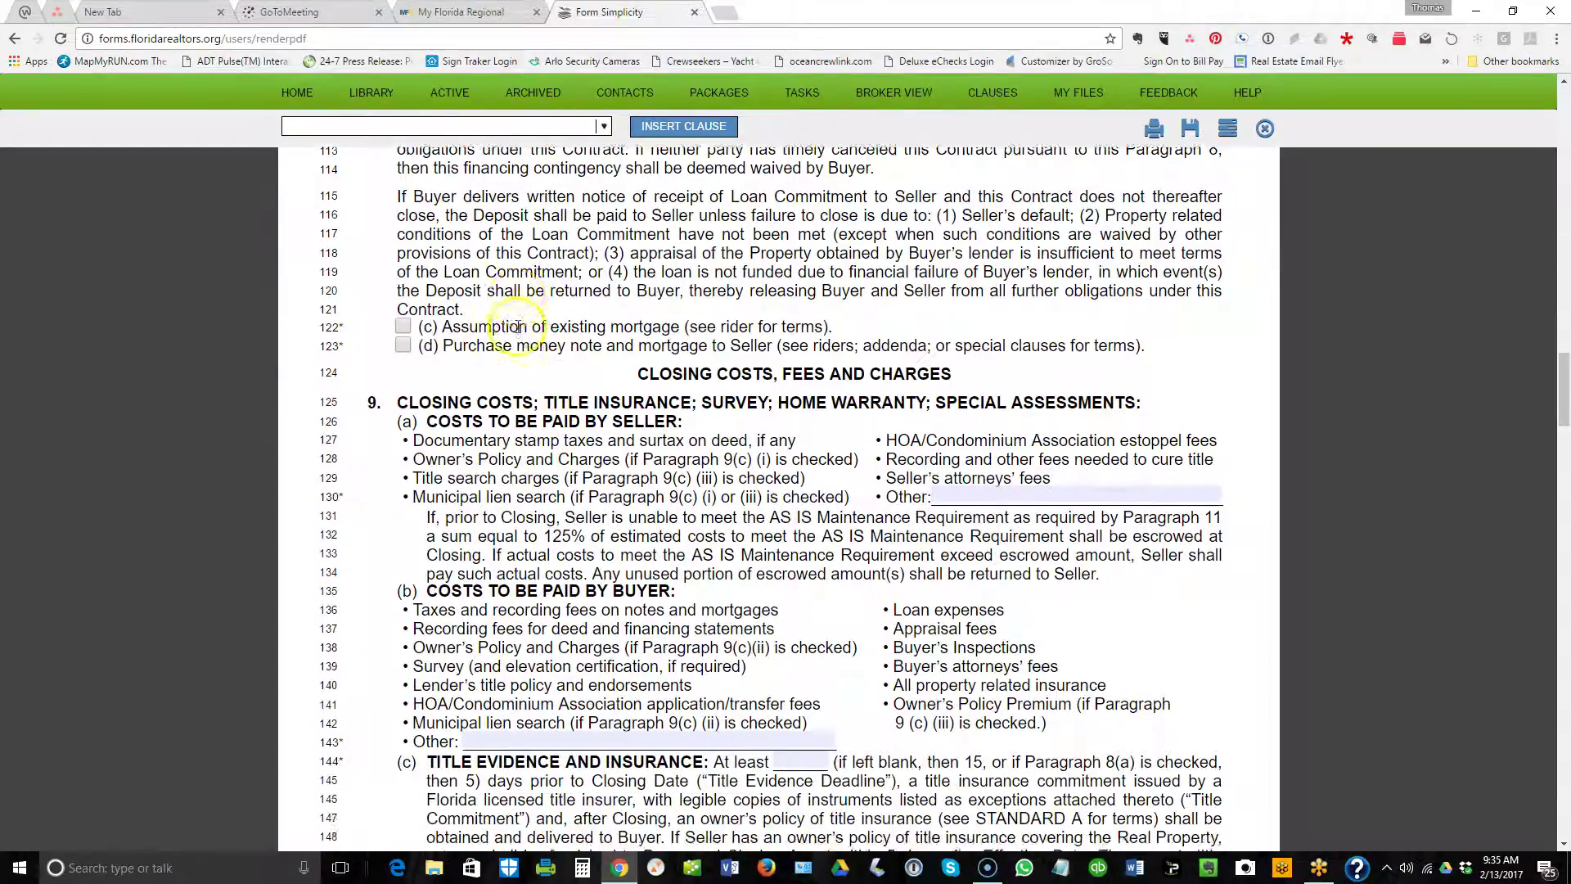
pyautogui.scroll(-1, 579, 342)
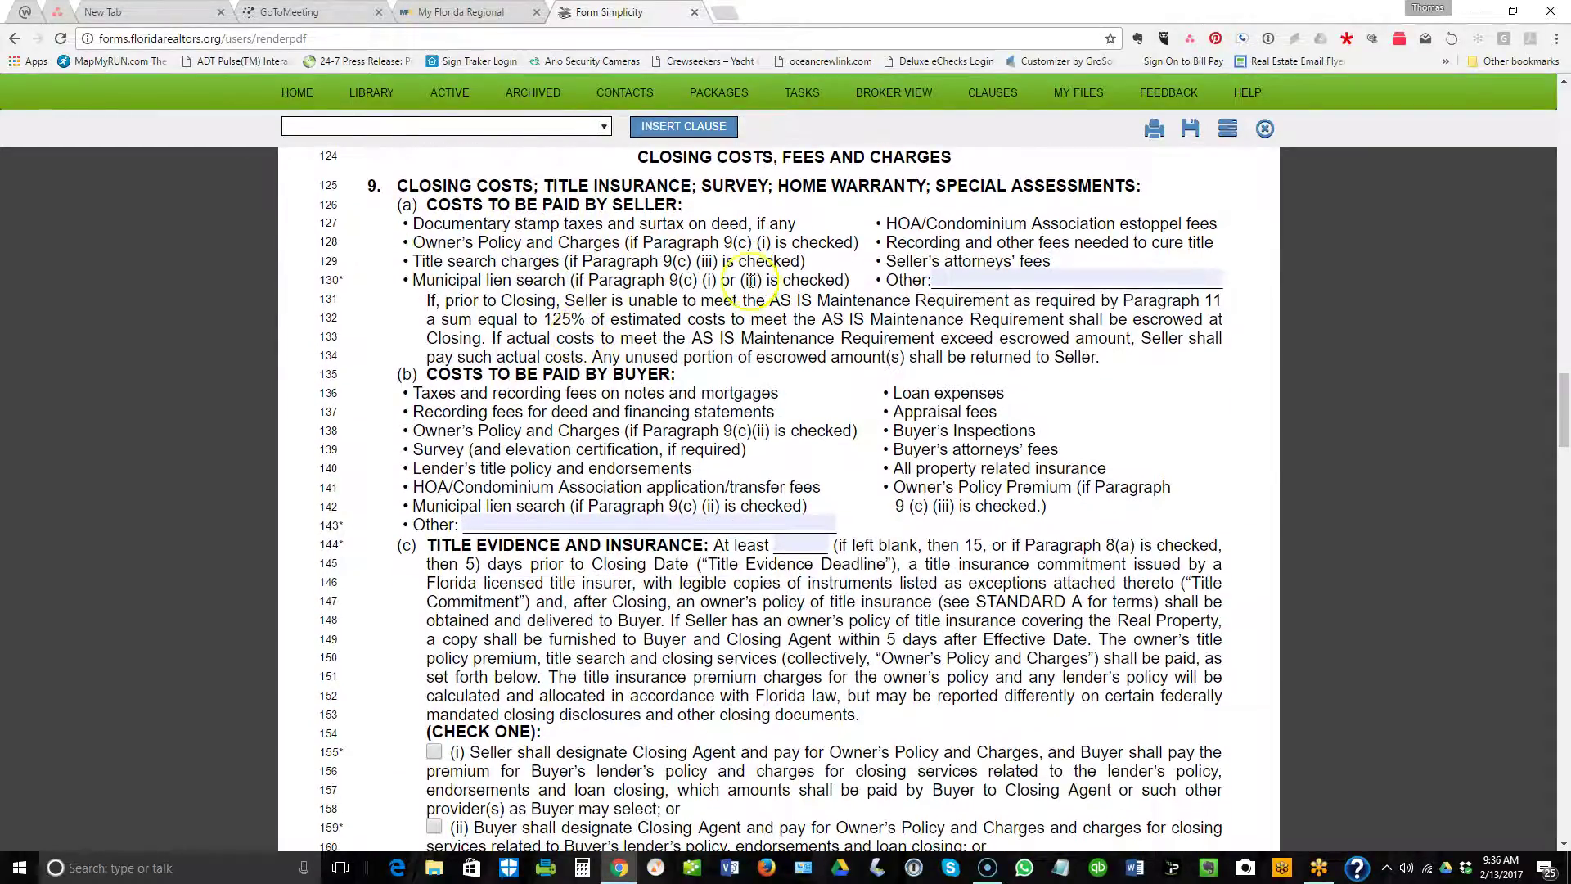
pyautogui.scroll(-1, 571, 395)
pyautogui.scroll(-2, 571, 394)
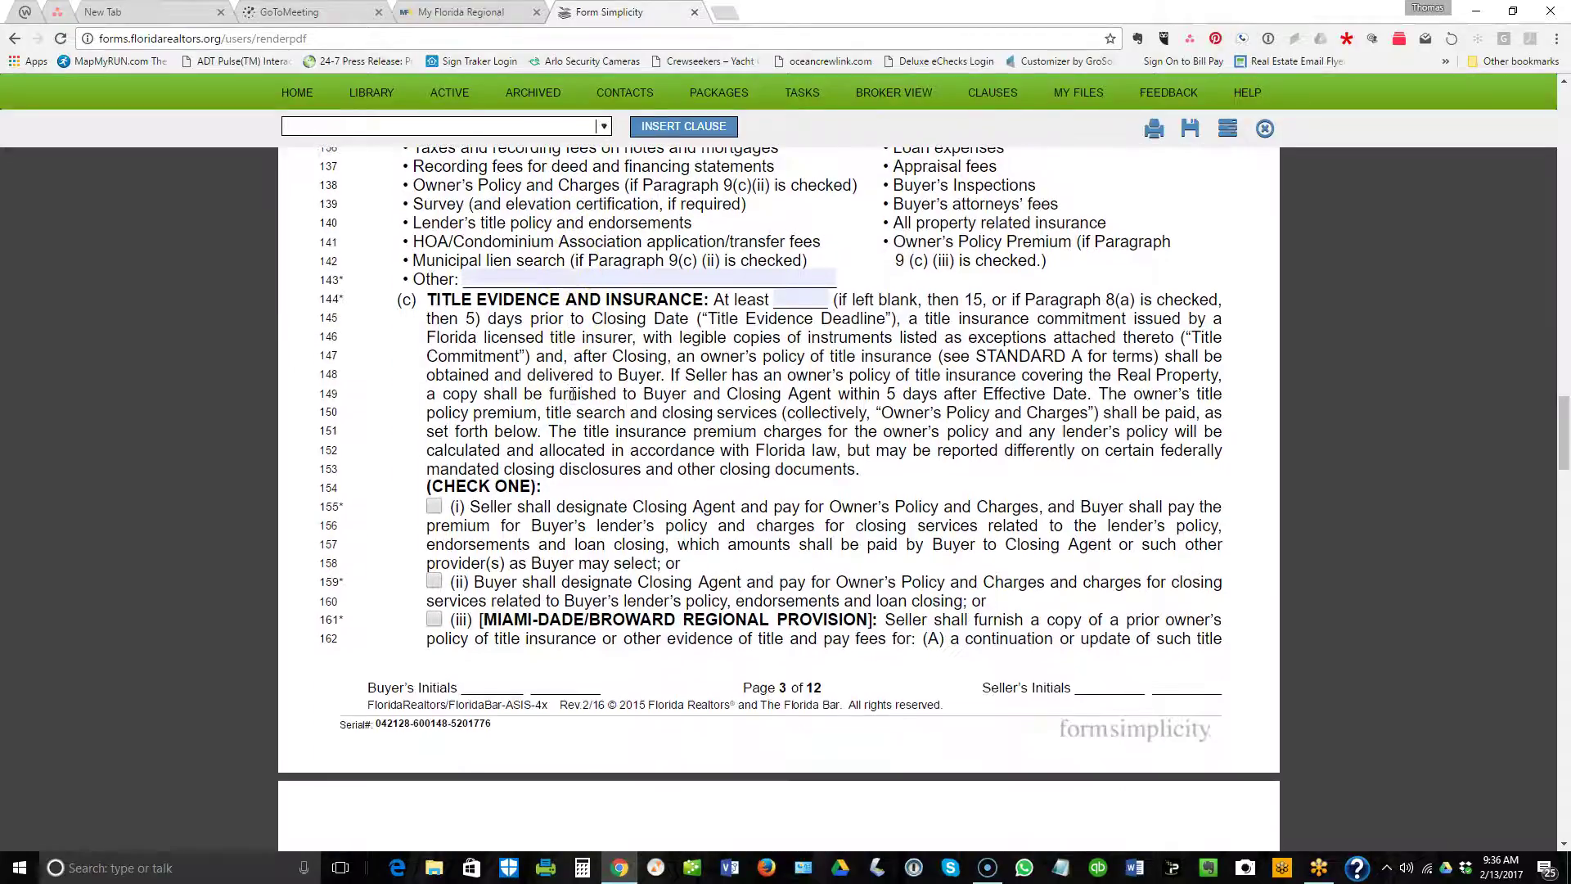
pyautogui.click(434, 507)
pyautogui.click(431, 507)
pyautogui.moveTo(635, 507); pyautogui.dragTo(731, 501)
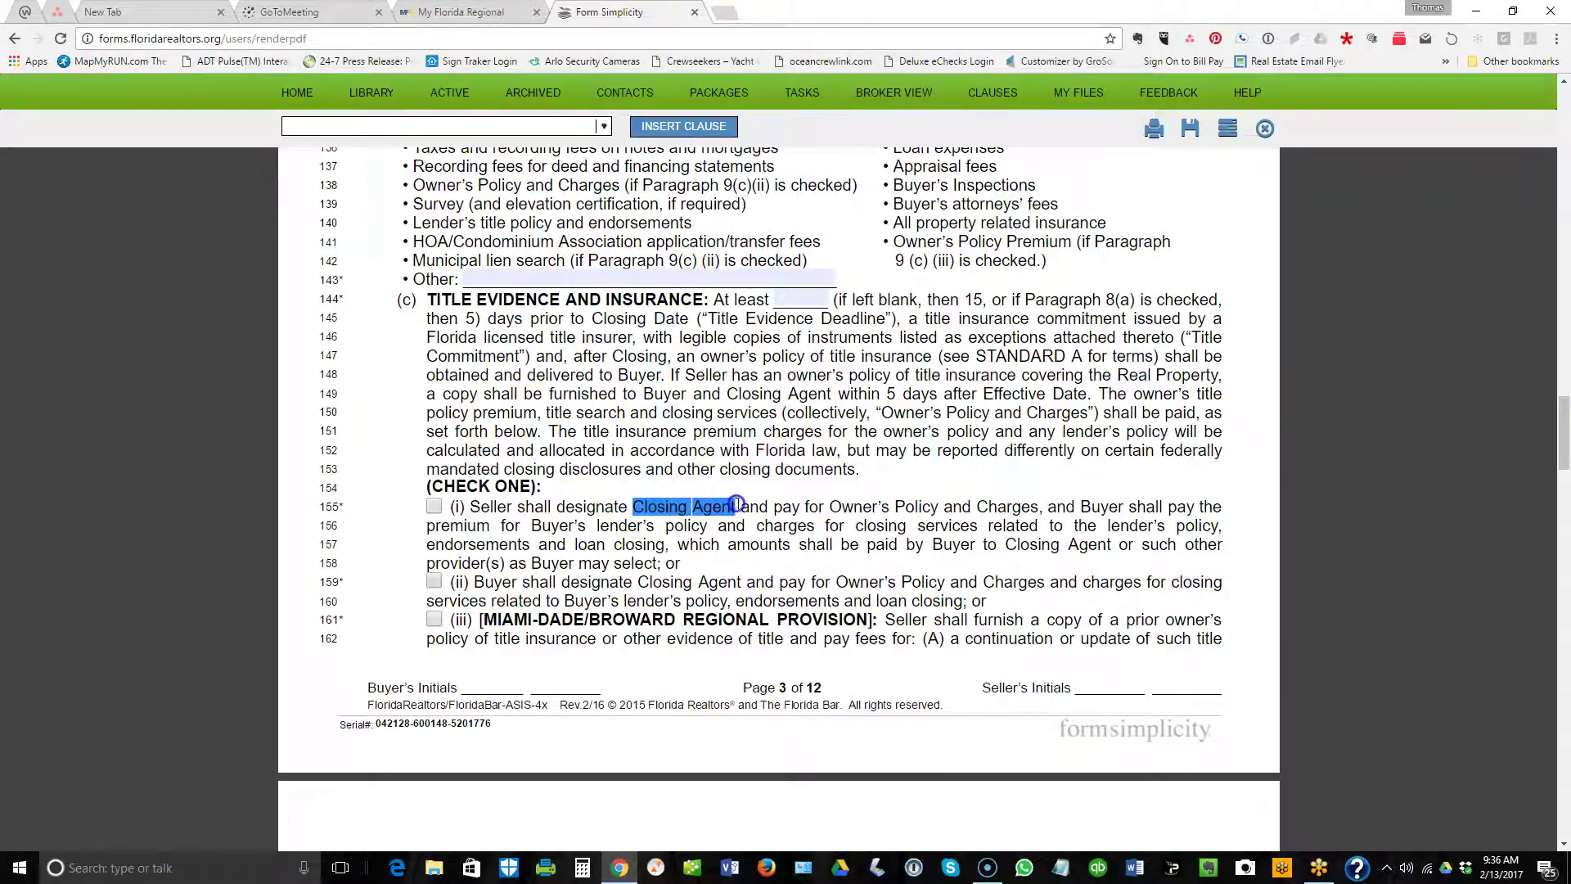
pyautogui.click(724, 550)
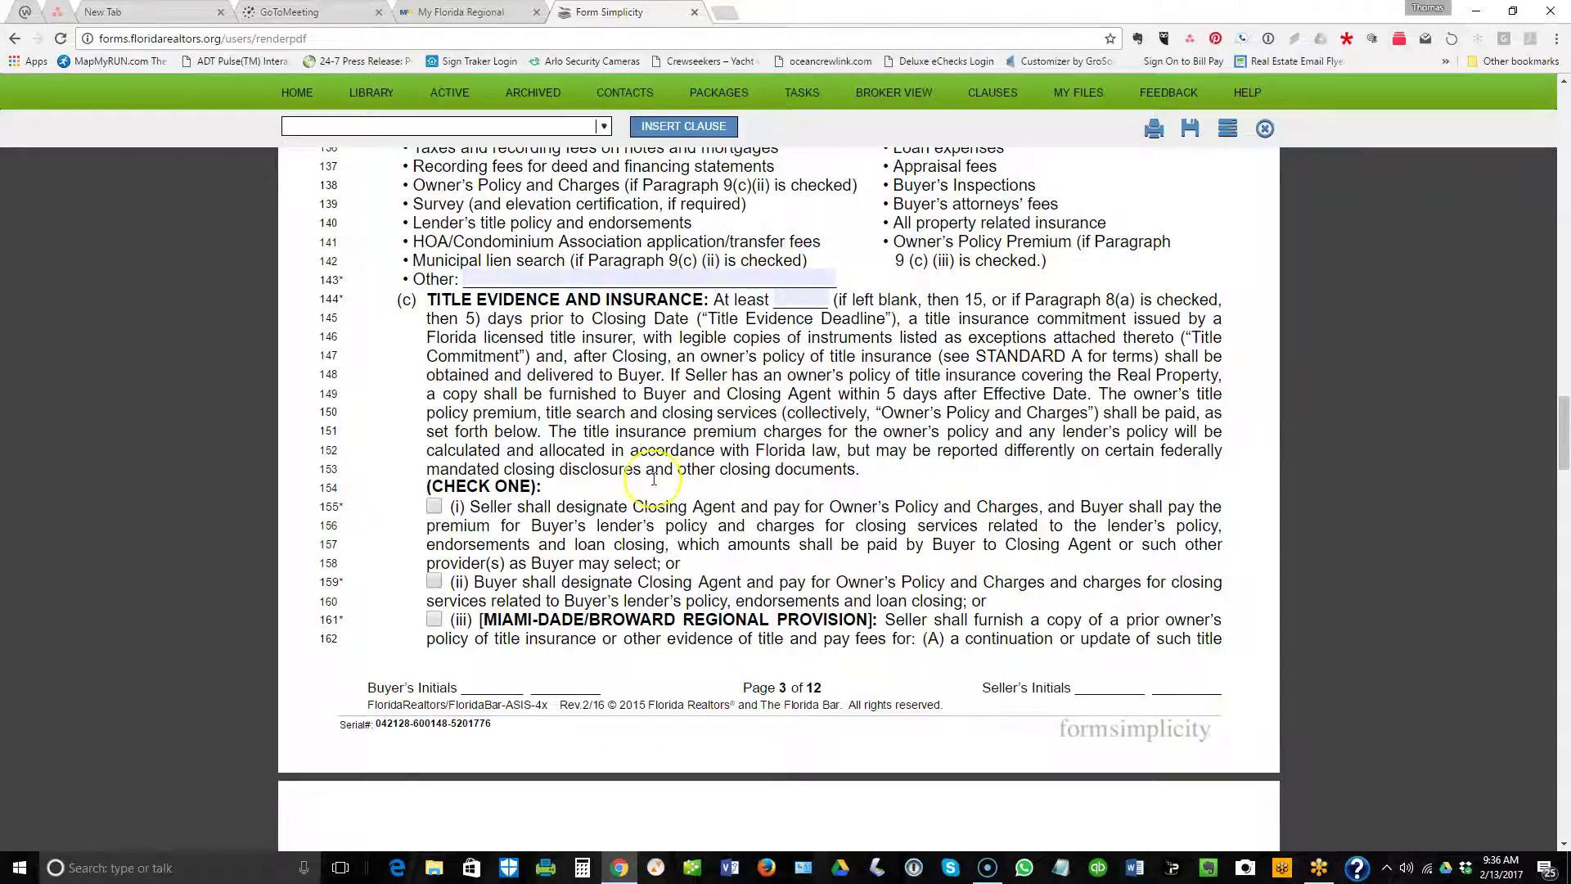
# Scroll past the home warranty N/A choice to paragraph 9(f) and section 10 Disclosures.
pyautogui.scroll(-2, 413, 583)
pyautogui.scroll(-5, 413, 583)
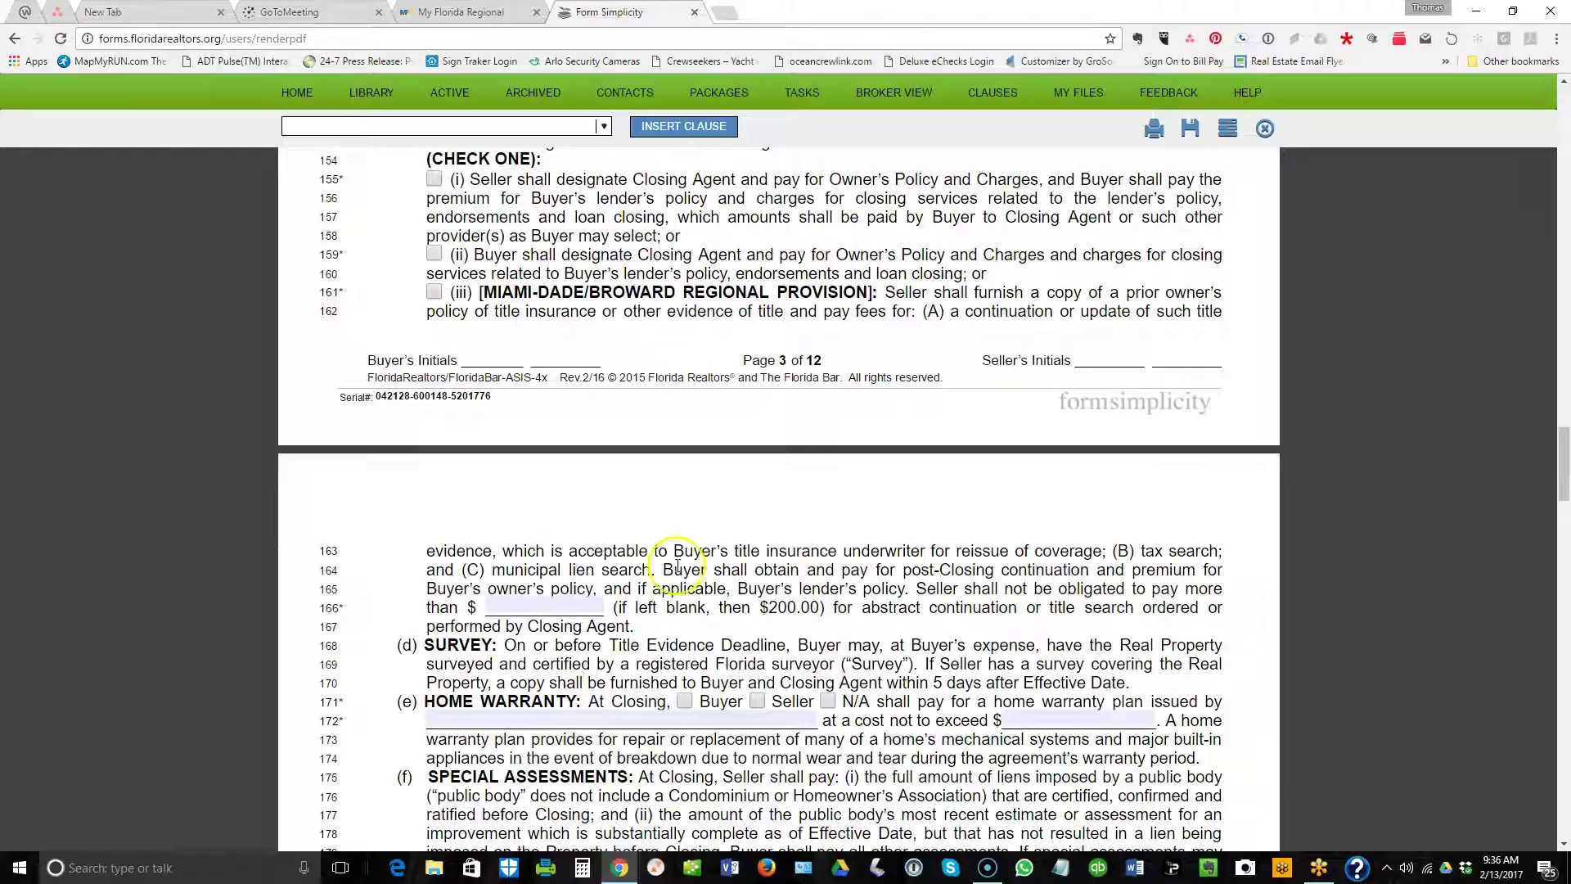
pyautogui.scroll(-5, 687, 524)
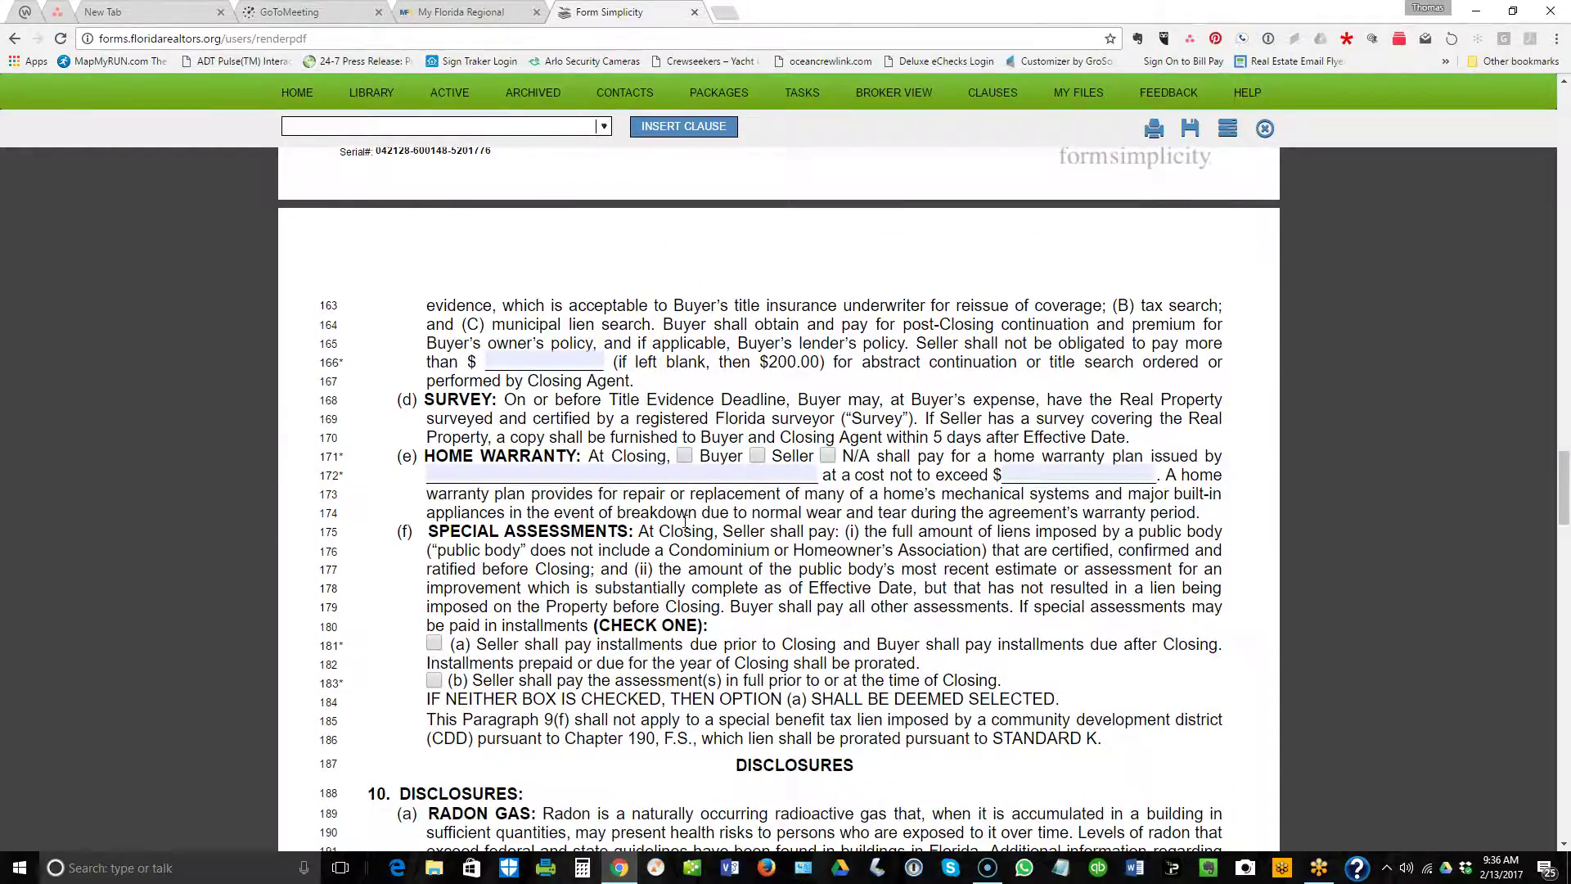
pyautogui.scroll(-1, 686, 521)
pyautogui.scroll(-1, 446, 399)
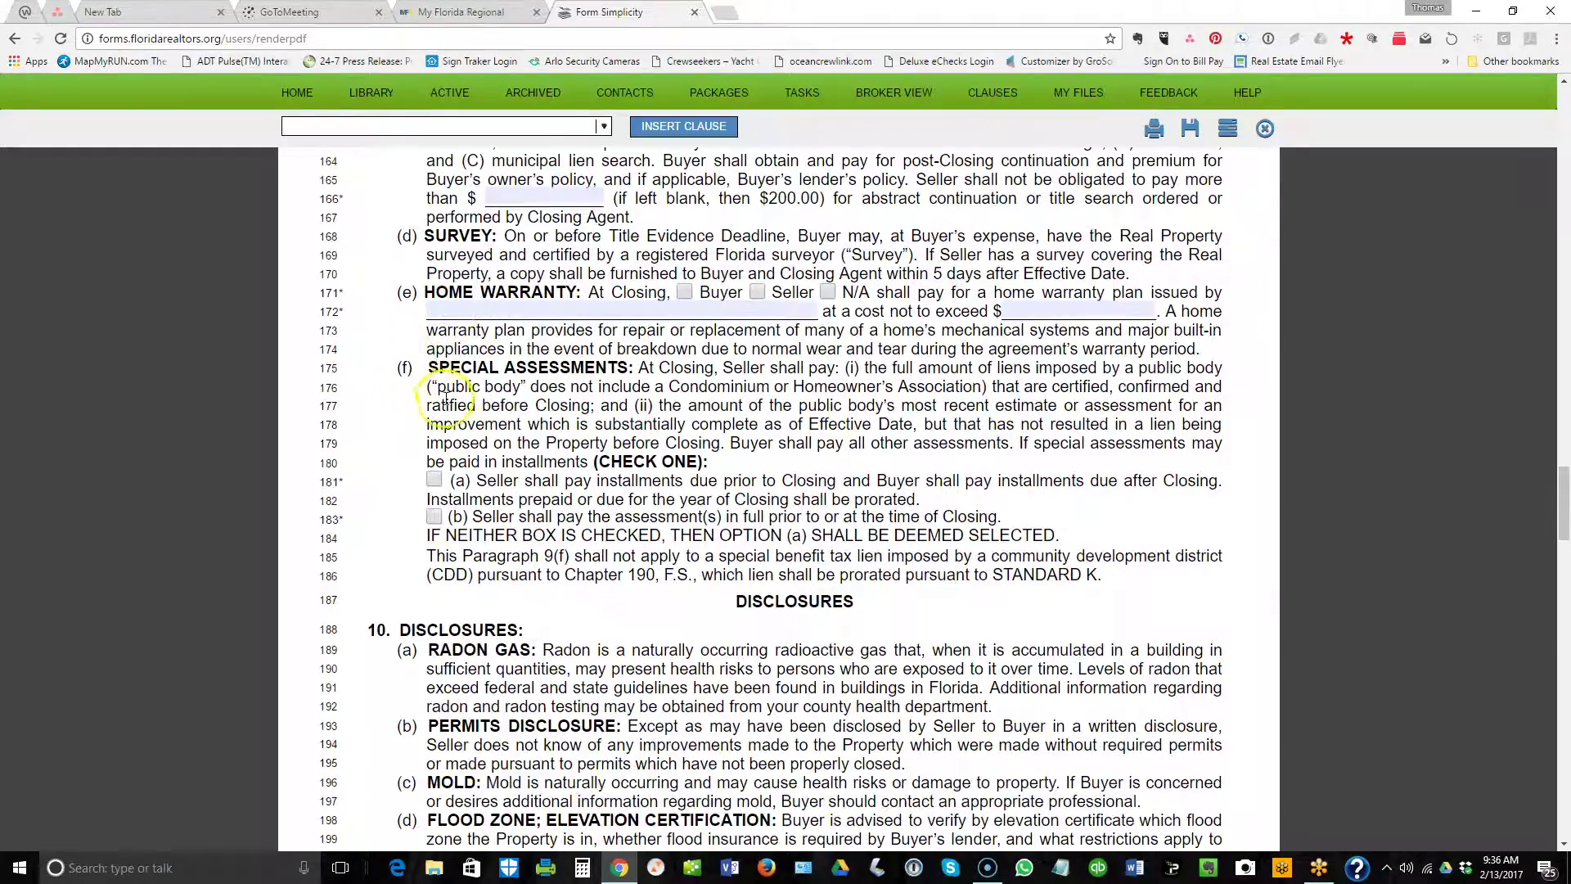
pyautogui.scroll(-1, 452, 395)
pyautogui.scroll(6, 434, 377)
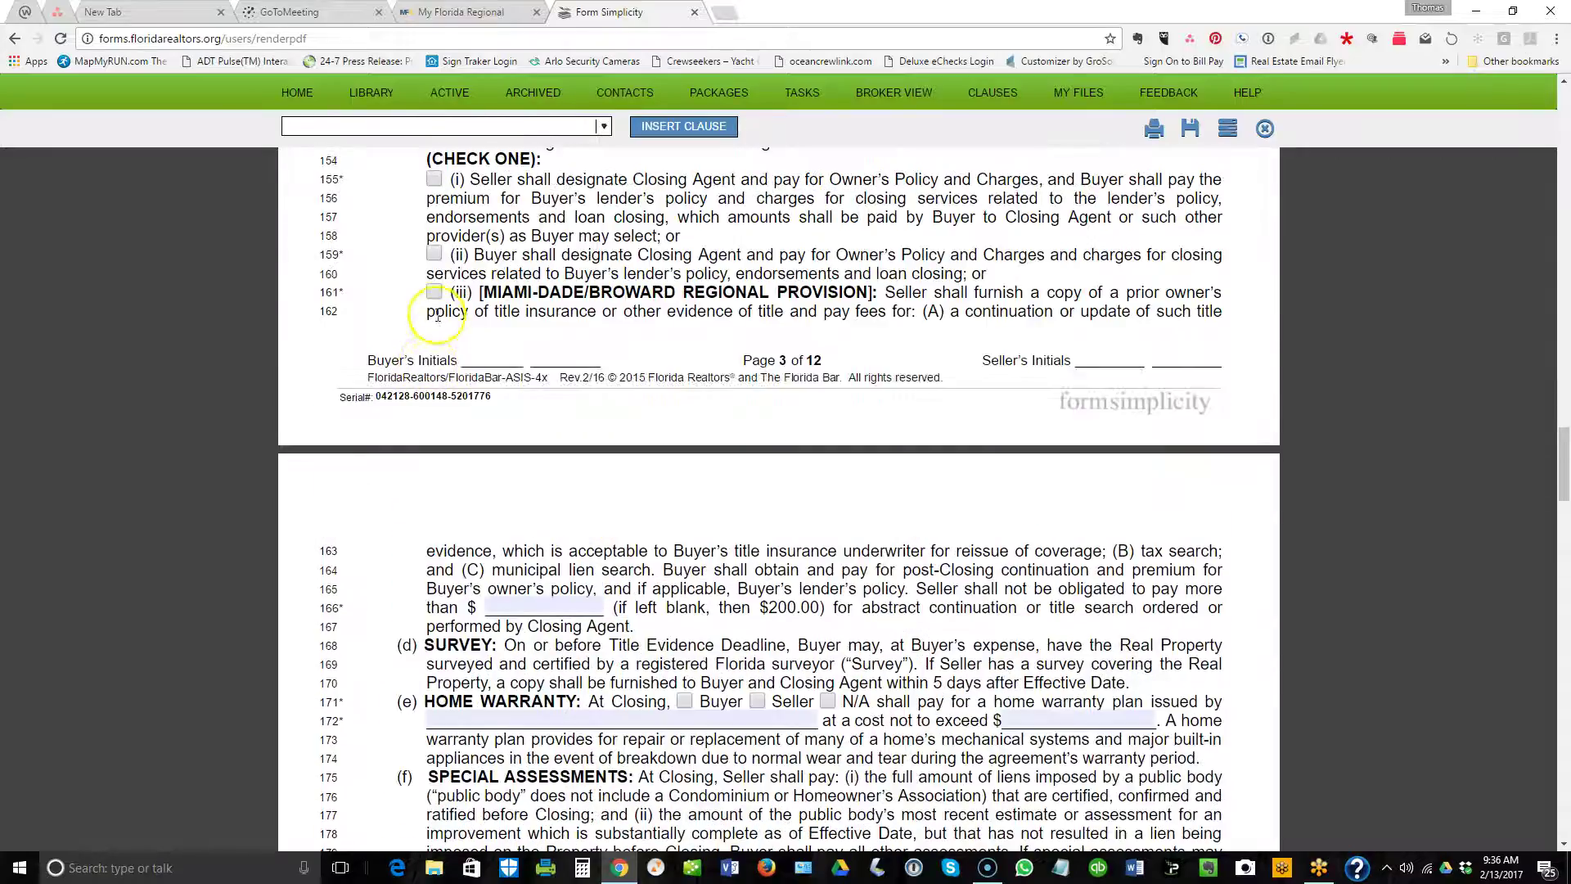
pyautogui.scroll(-2, 475, 564)
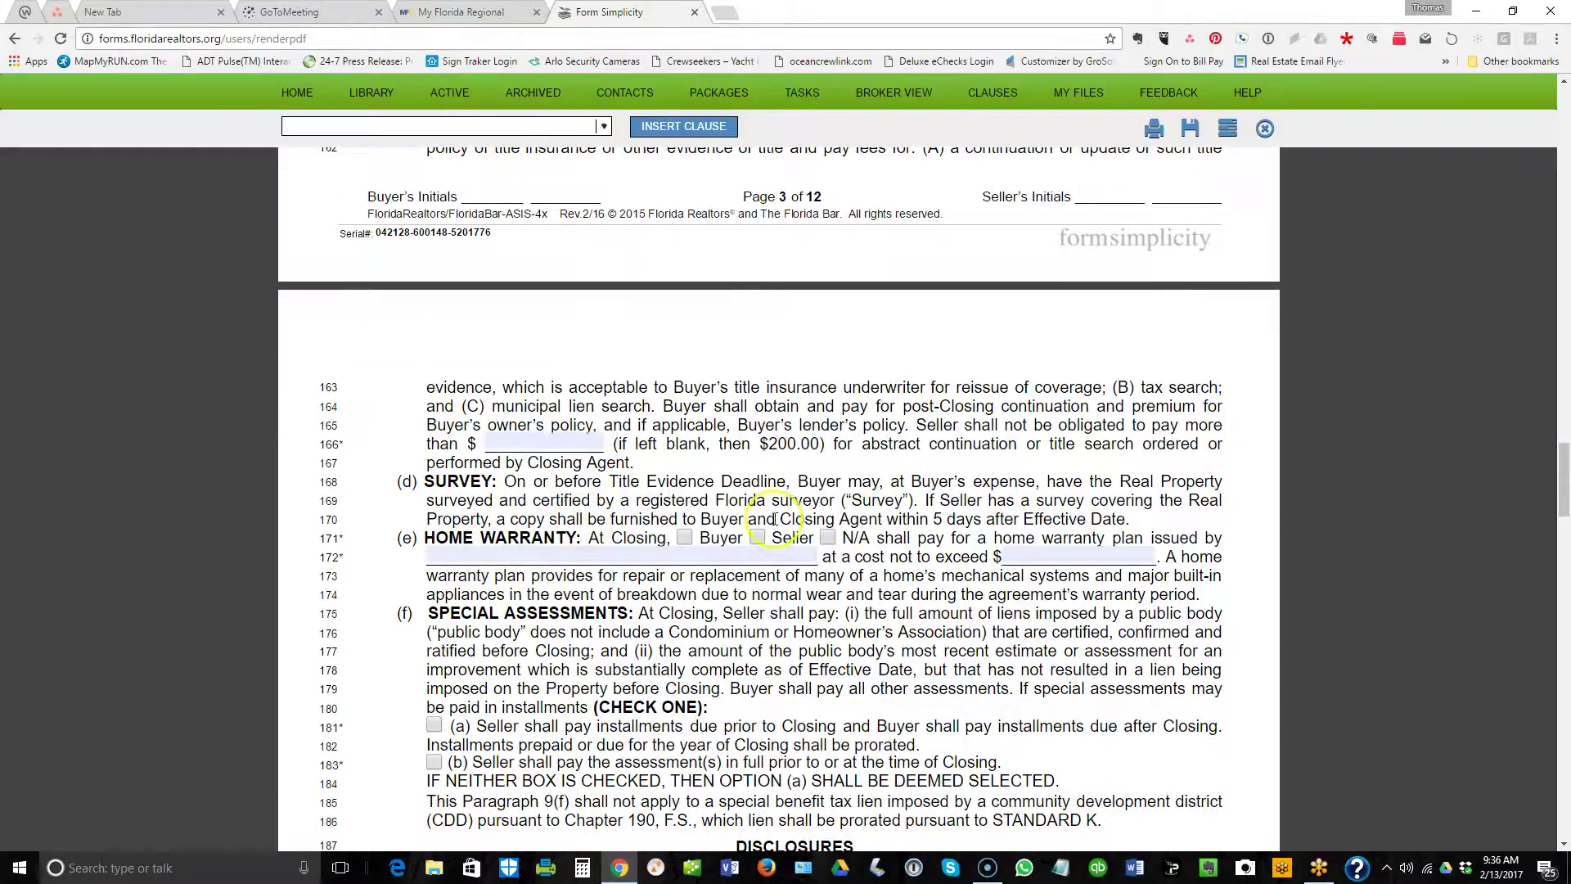
pyautogui.scroll(-1, 610, 528)
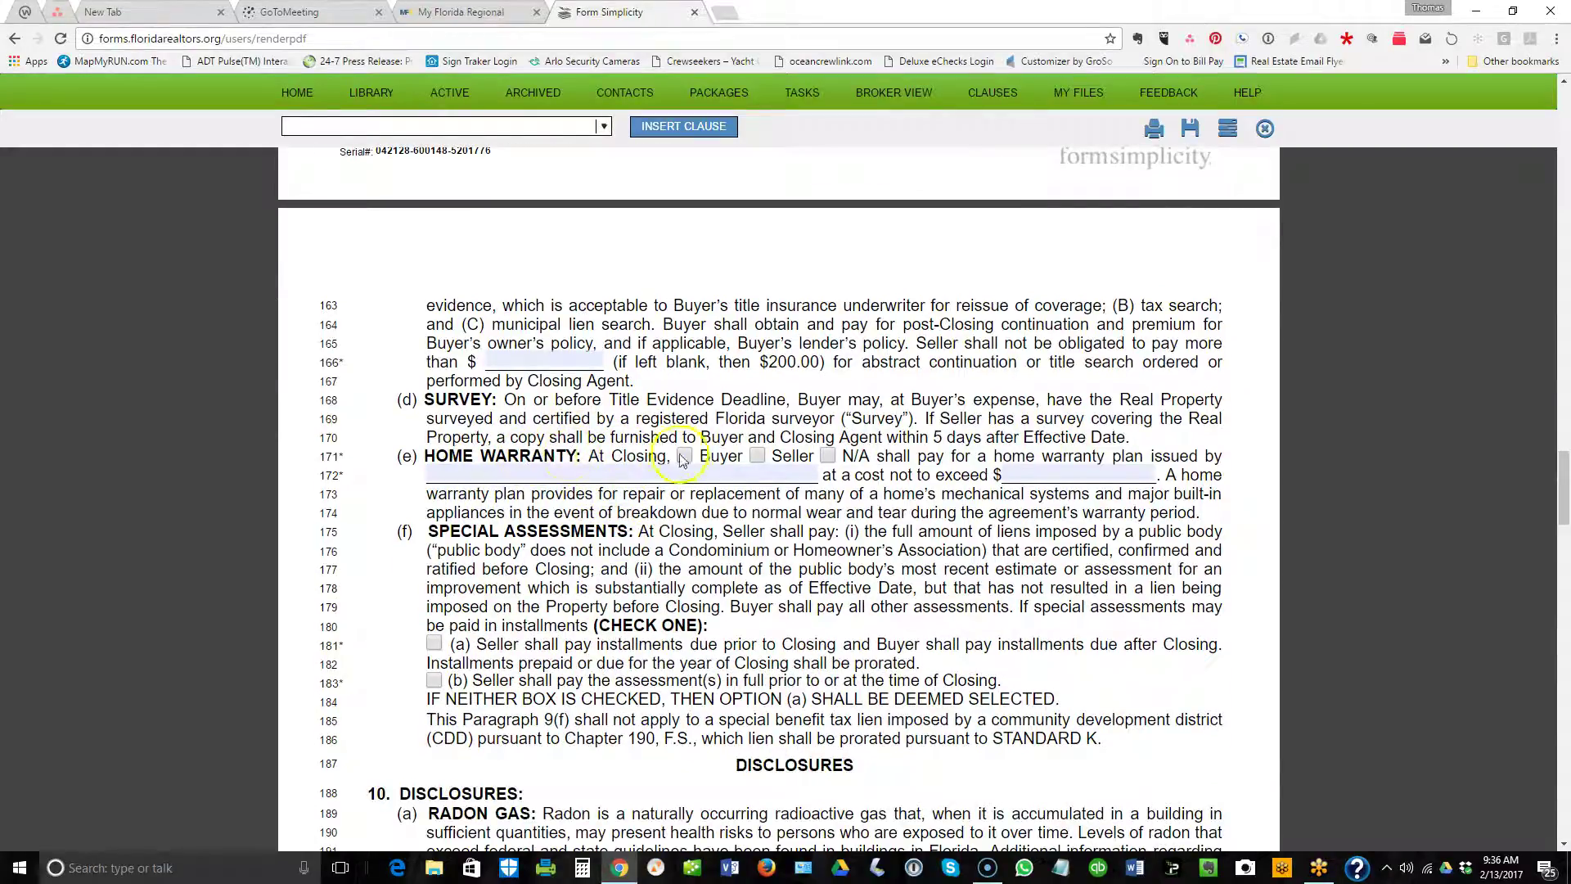
pyautogui.click(828, 455)
pyautogui.scroll(-1, 460, 514)
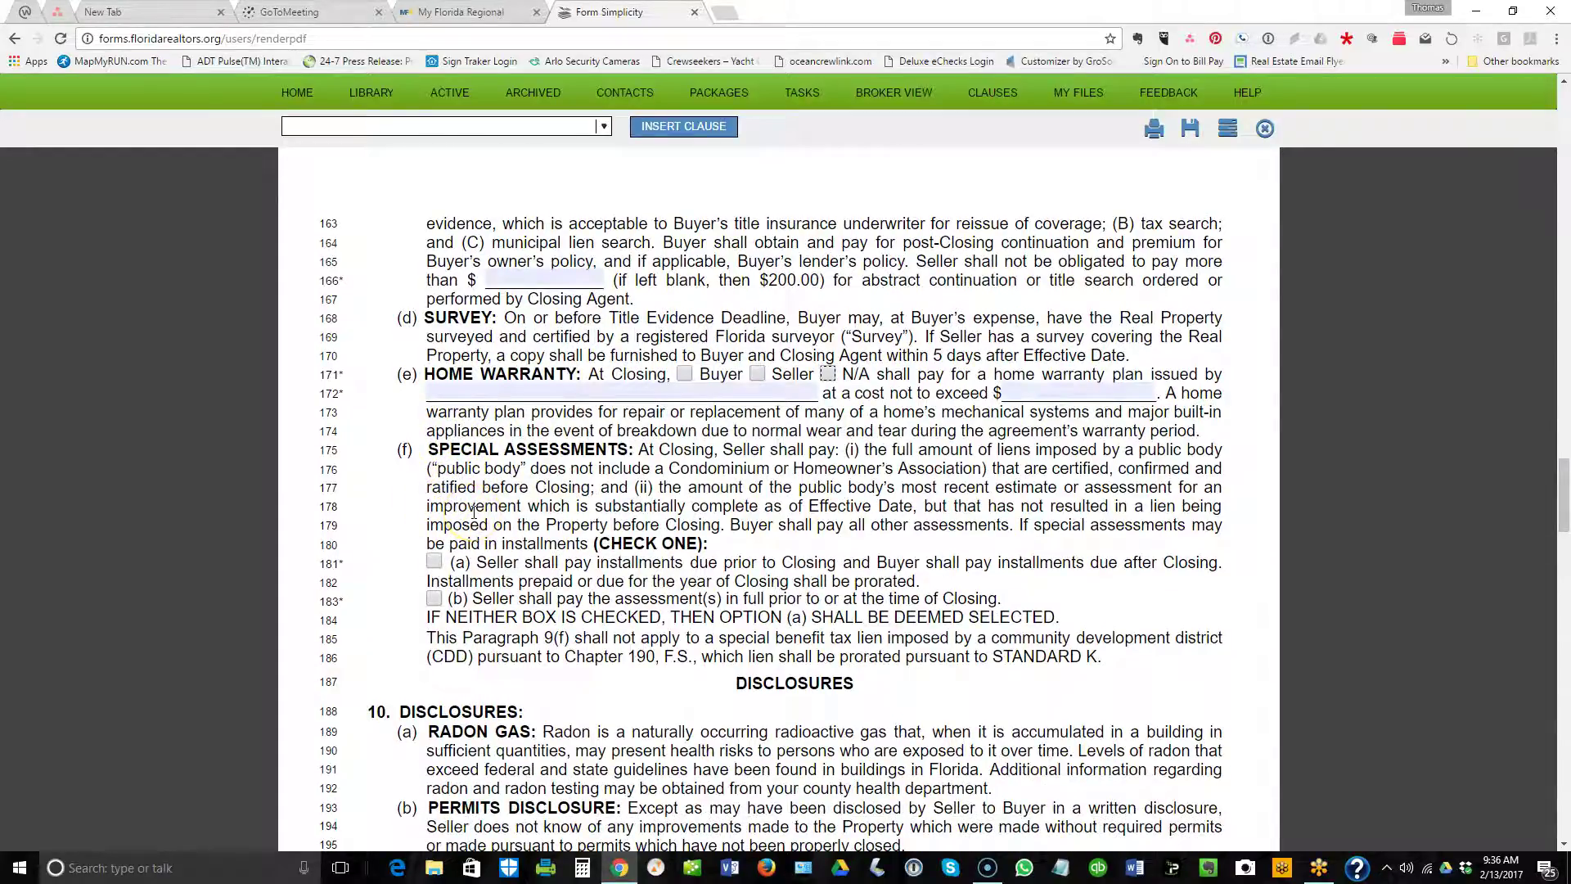
pyautogui.scroll(-2, 473, 513)
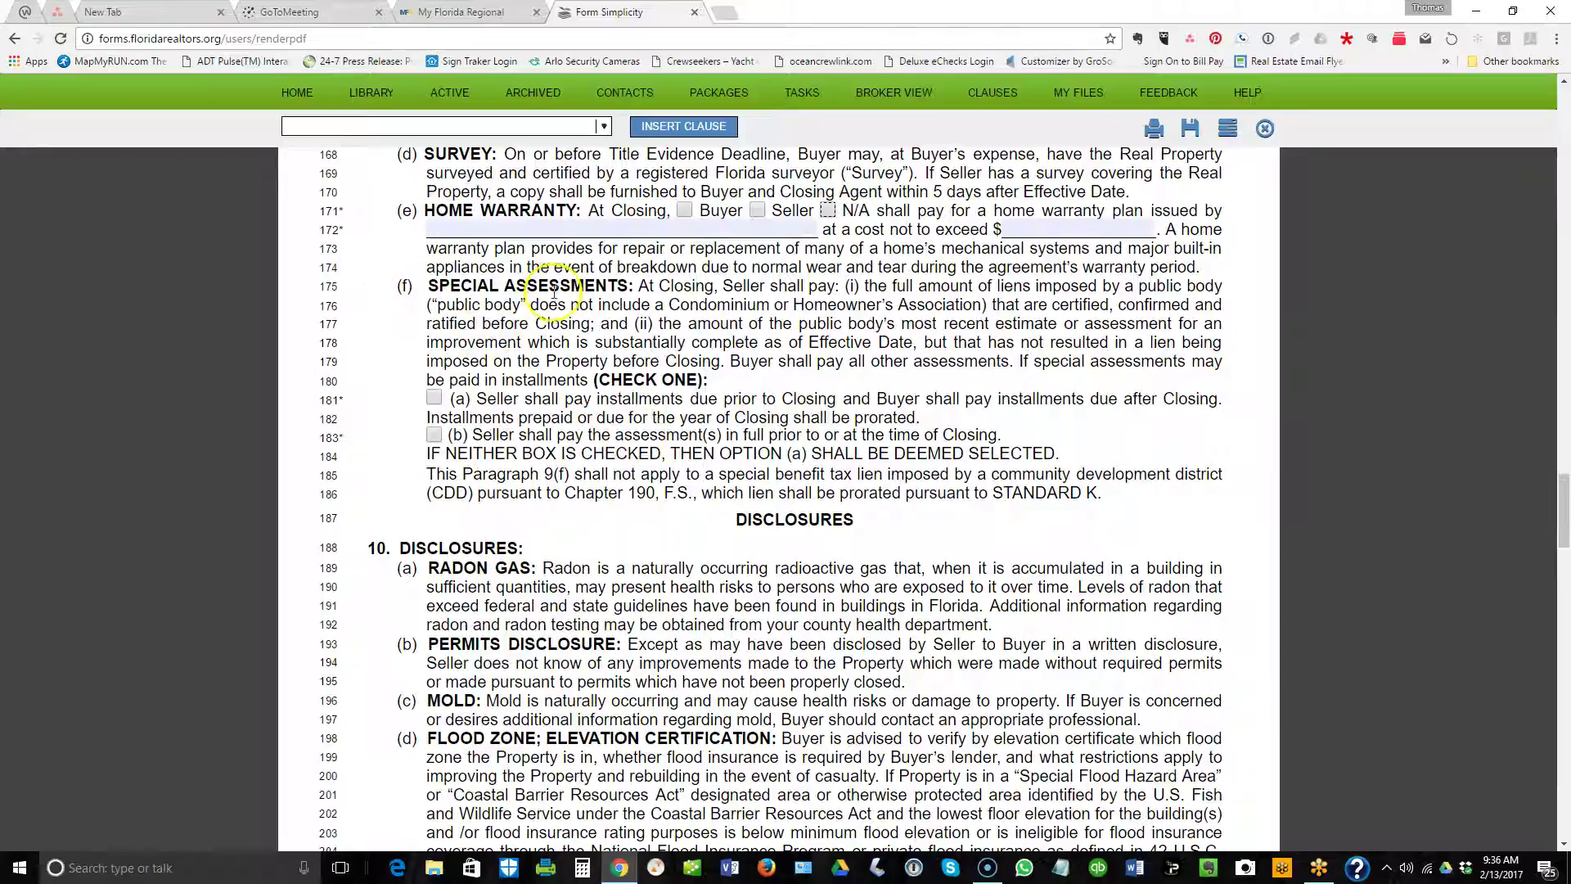
pyautogui.moveTo(514, 380); pyautogui.dragTo(723, 387)
pyautogui.click(721, 386)
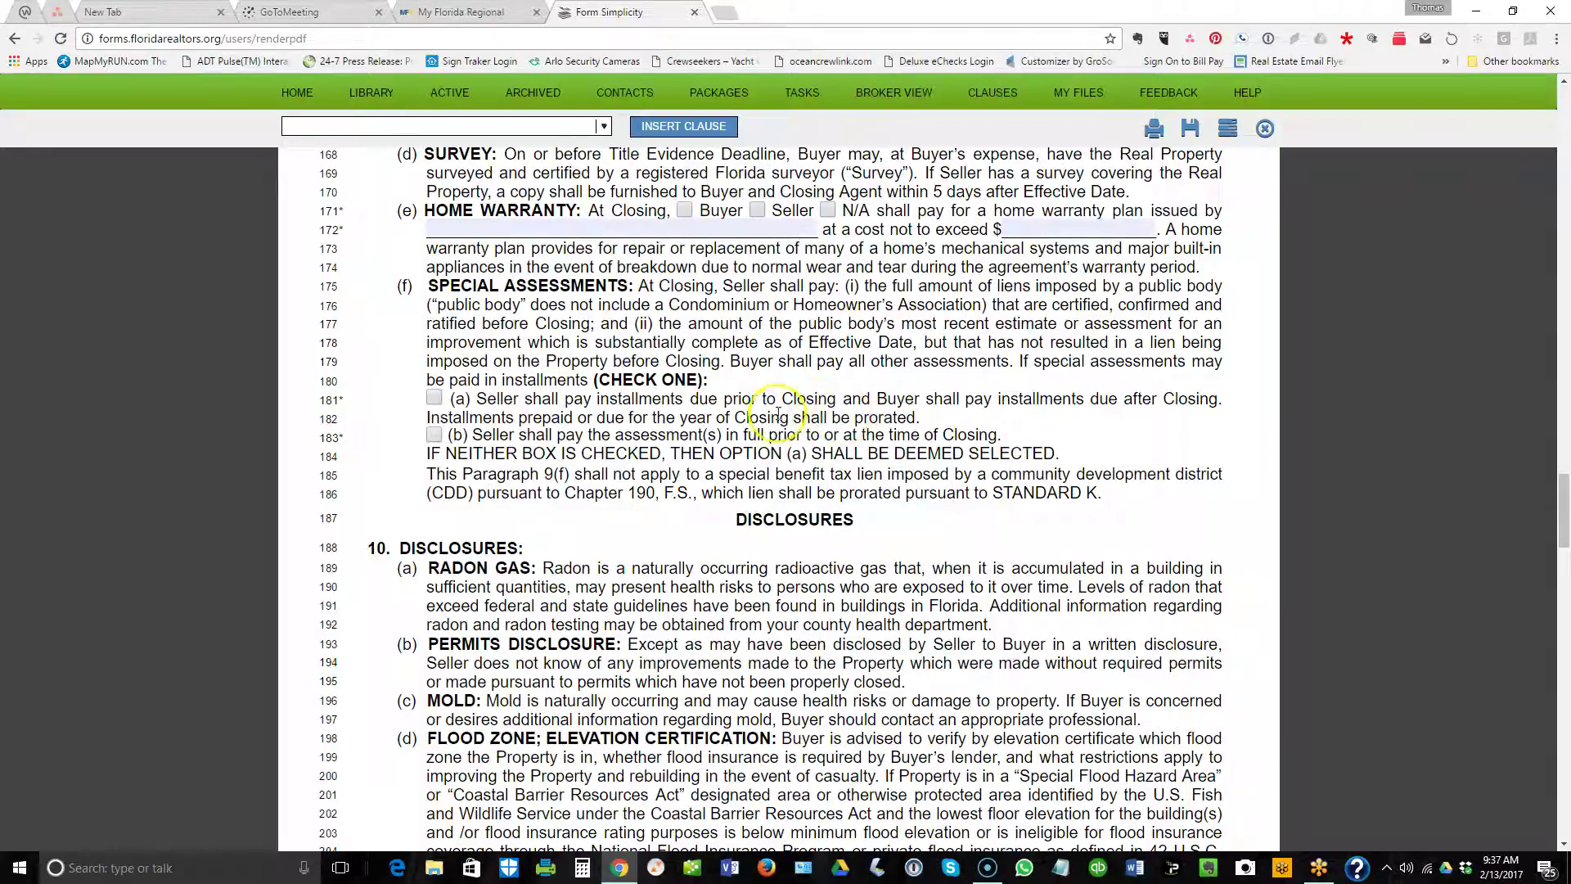
pyautogui.click(435, 399)
pyautogui.click(434, 398)
pyautogui.click(522, 434)
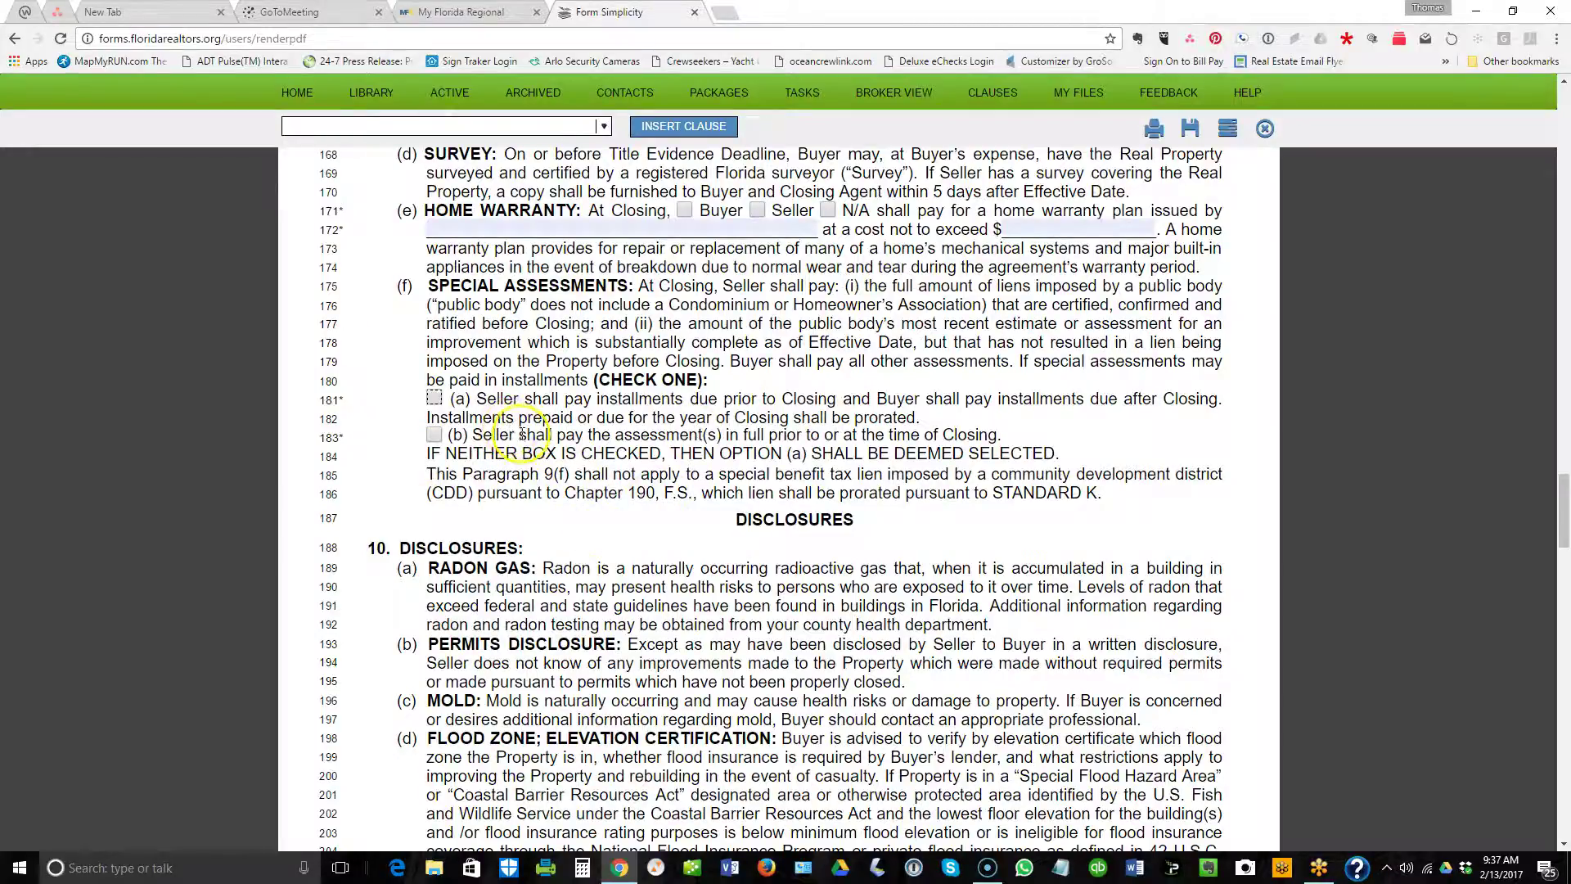
pyautogui.click(433, 435)
pyautogui.click(434, 436)
pyautogui.scroll(-2, 595, 435)
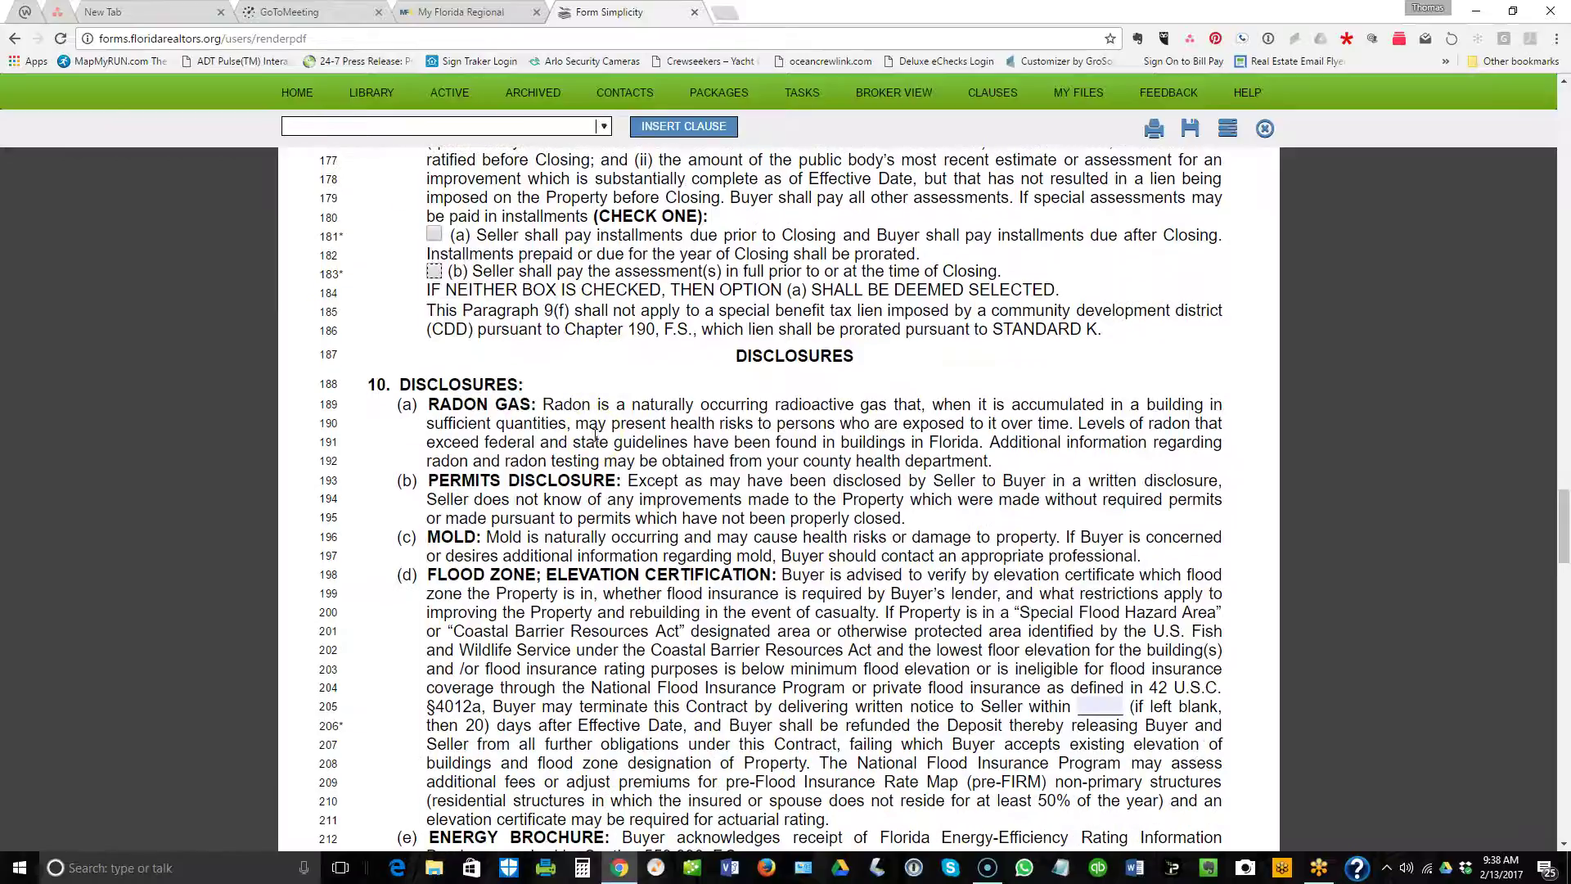
pyautogui.scroll(1, 595, 436)
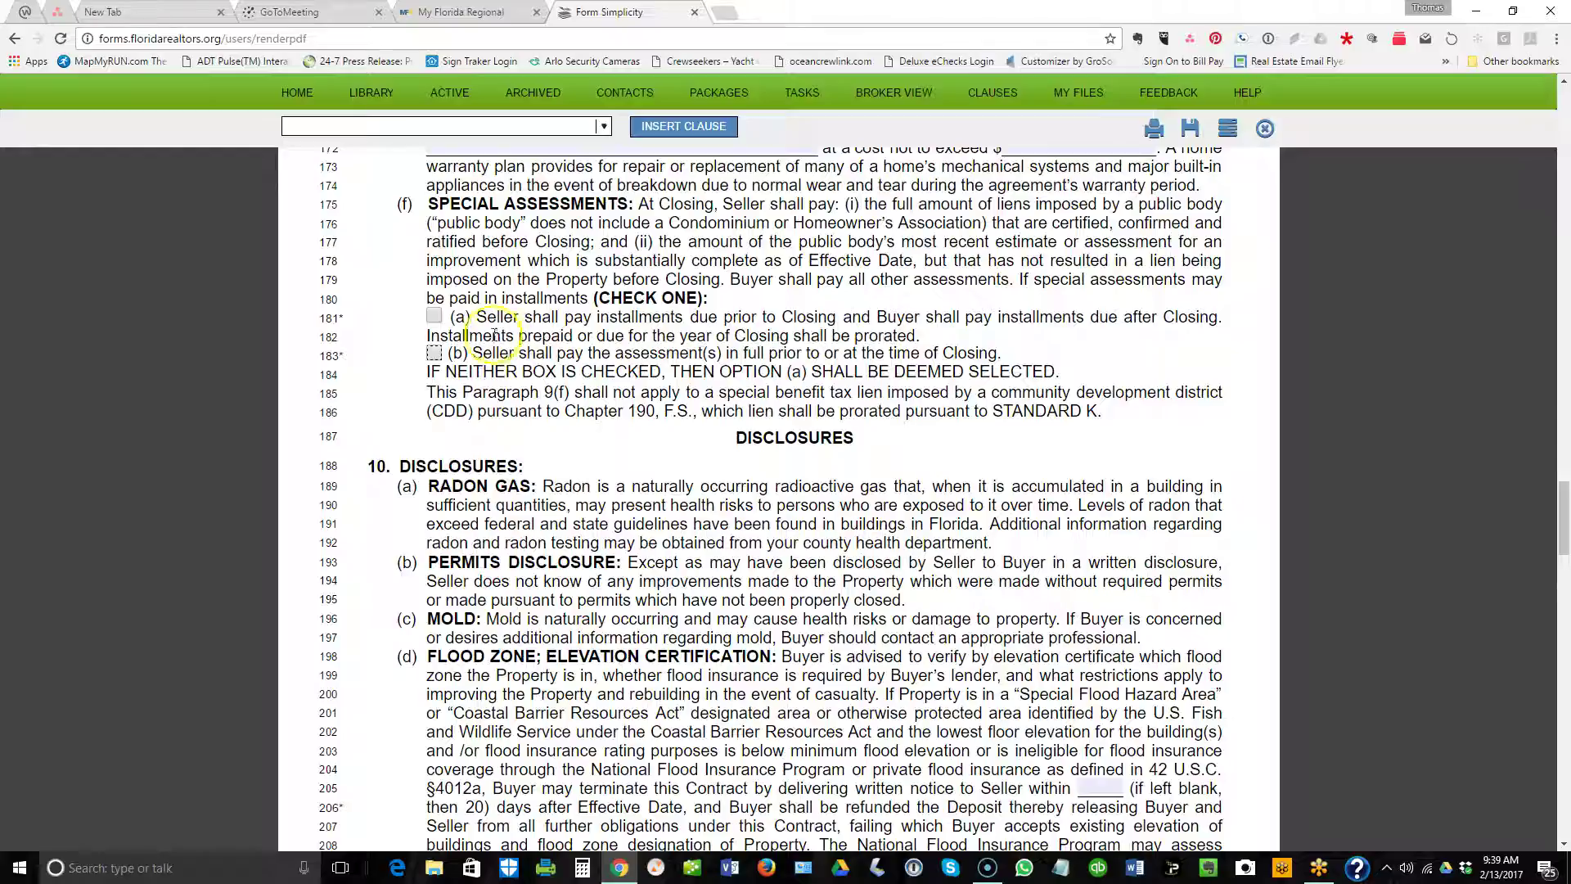
# Highlight the 9(f) assessment lines, then scroll back to the contract's title and Parties section.
pyautogui.moveTo(708, 315); pyautogui.dragTo(1024, 317)
pyautogui.click(1064, 315)
pyautogui.scroll(-5, 606, 388)
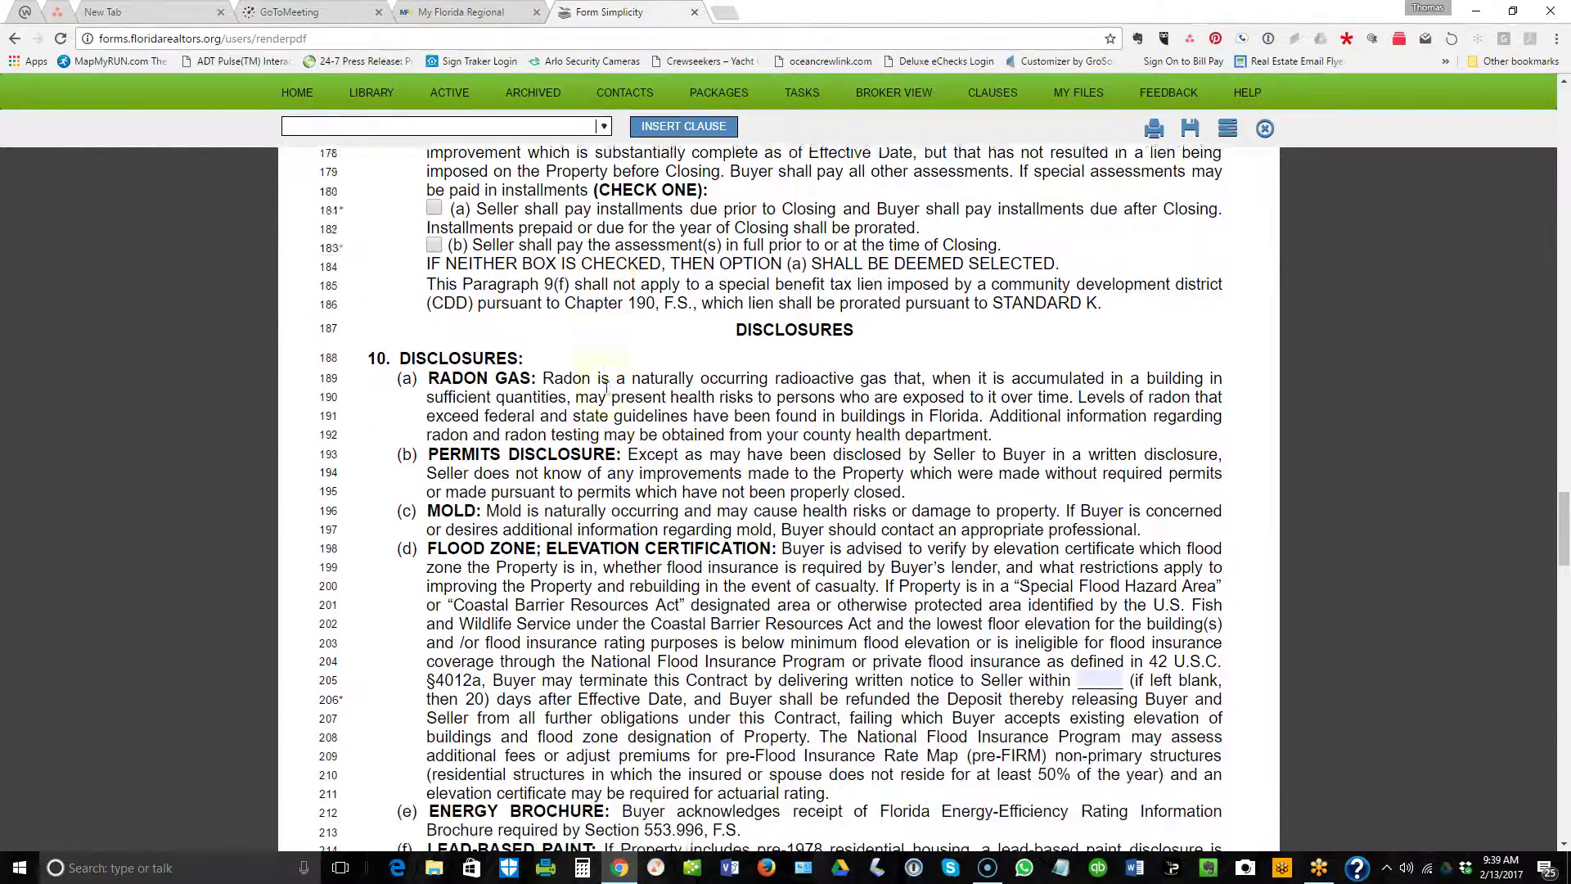
pyautogui.scroll(-6, 605, 387)
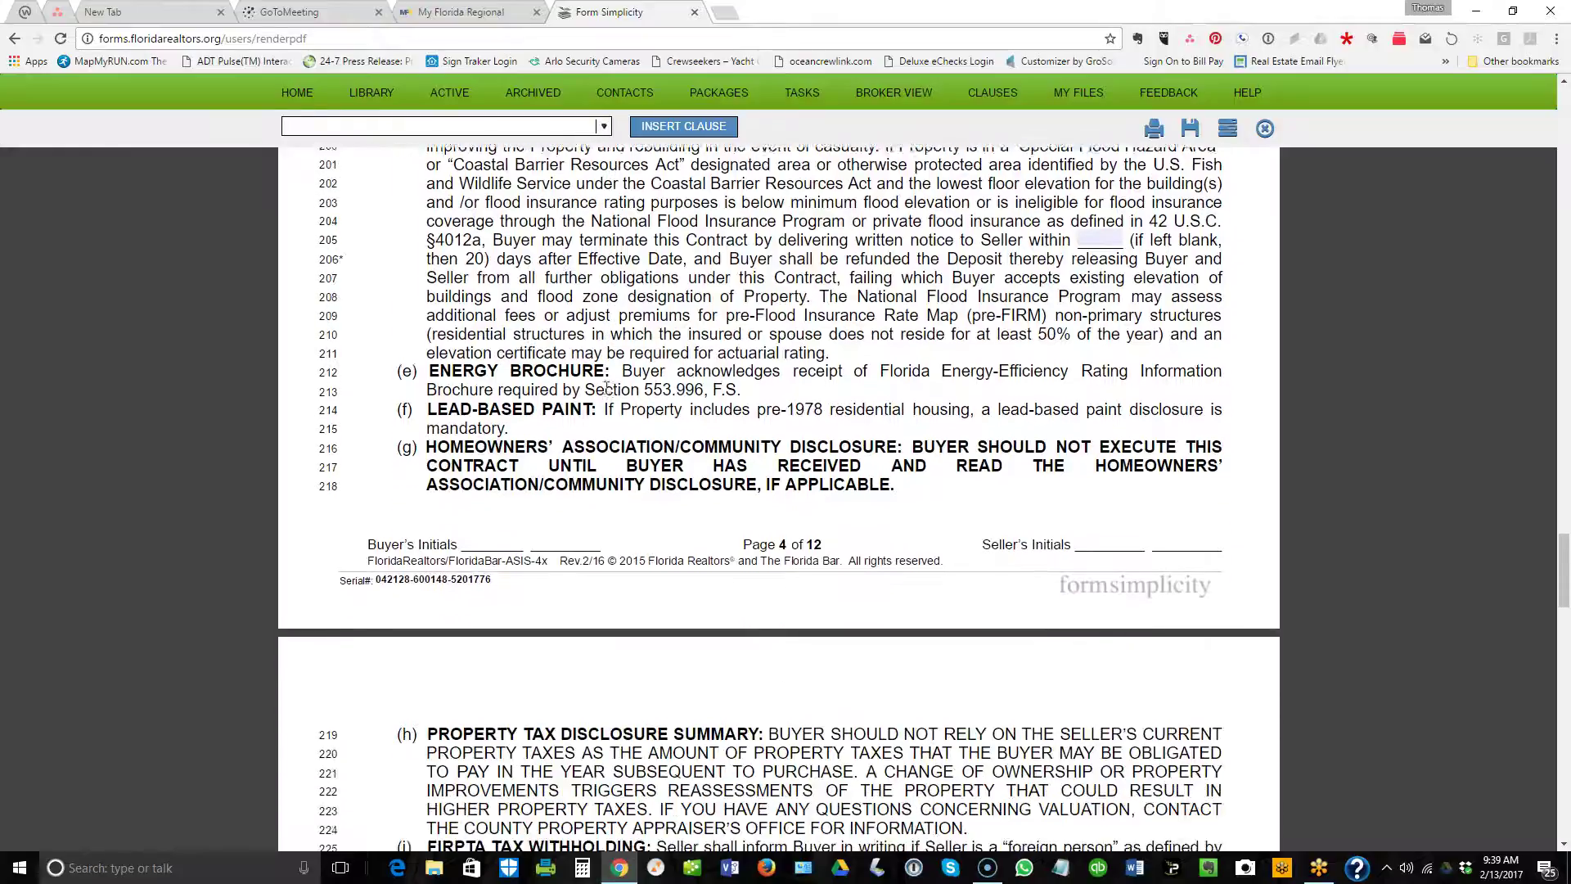
pyautogui.scroll(-6, 606, 388)
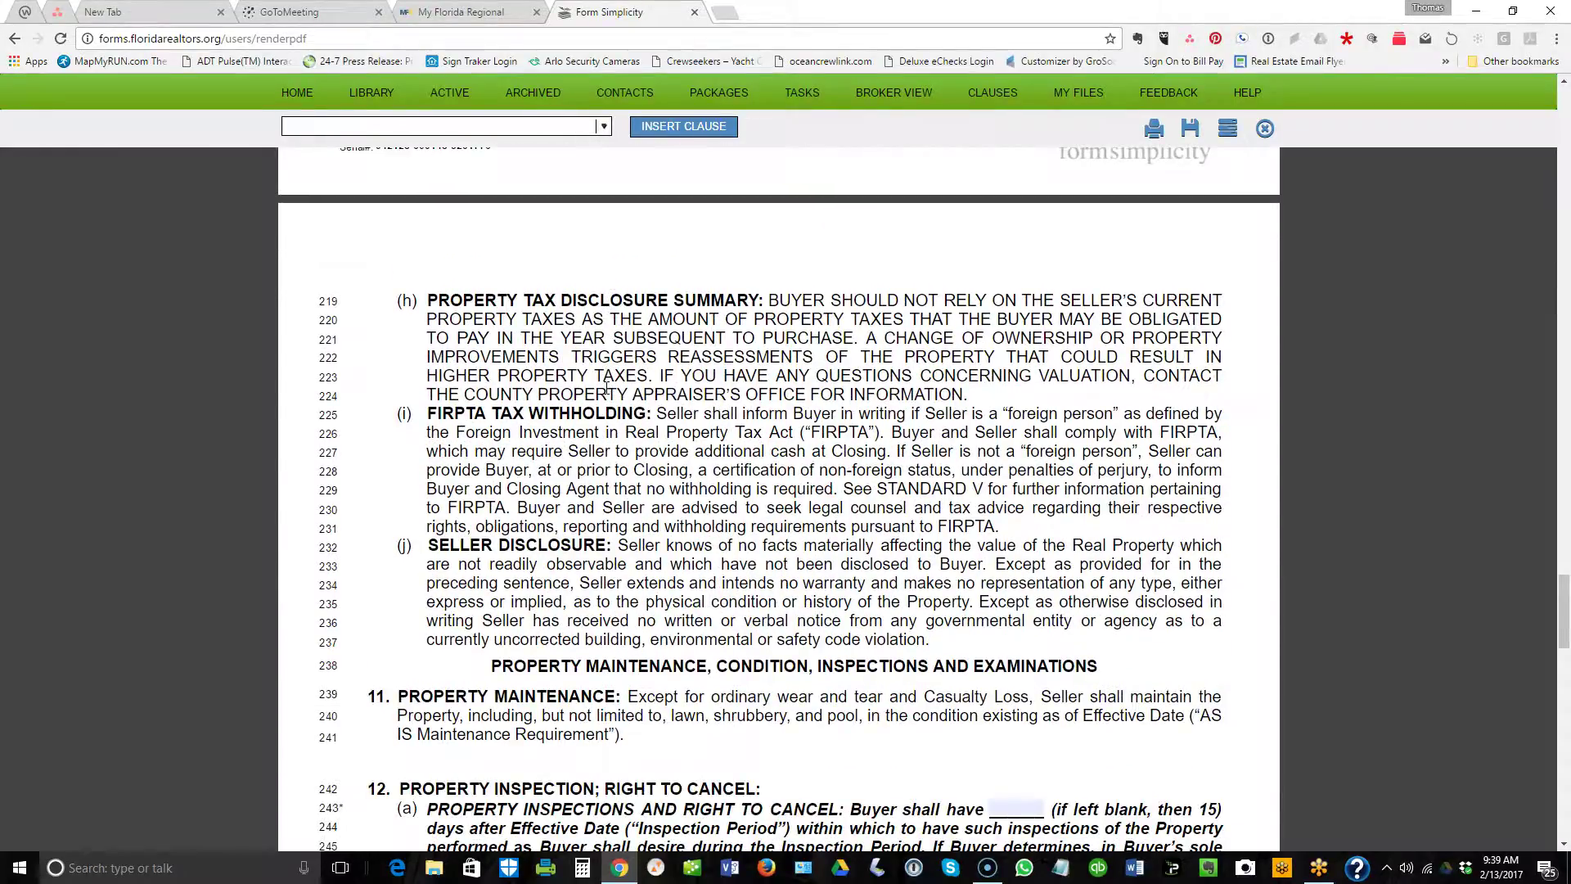
pyautogui.scroll(-1, 606, 384)
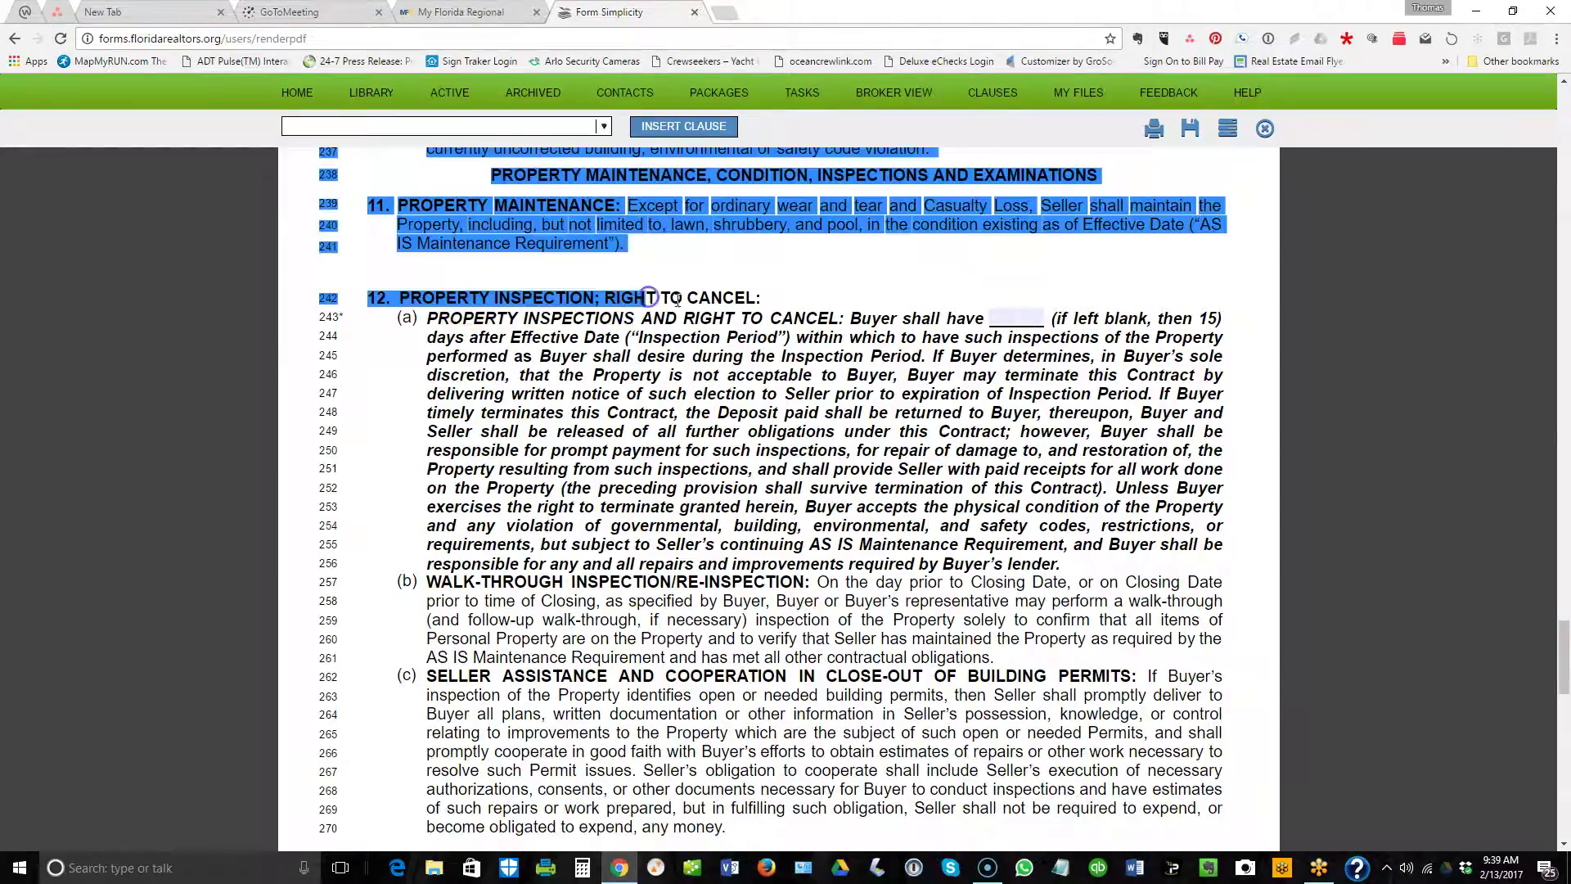
pyautogui.scroll(-1, 960, 320)
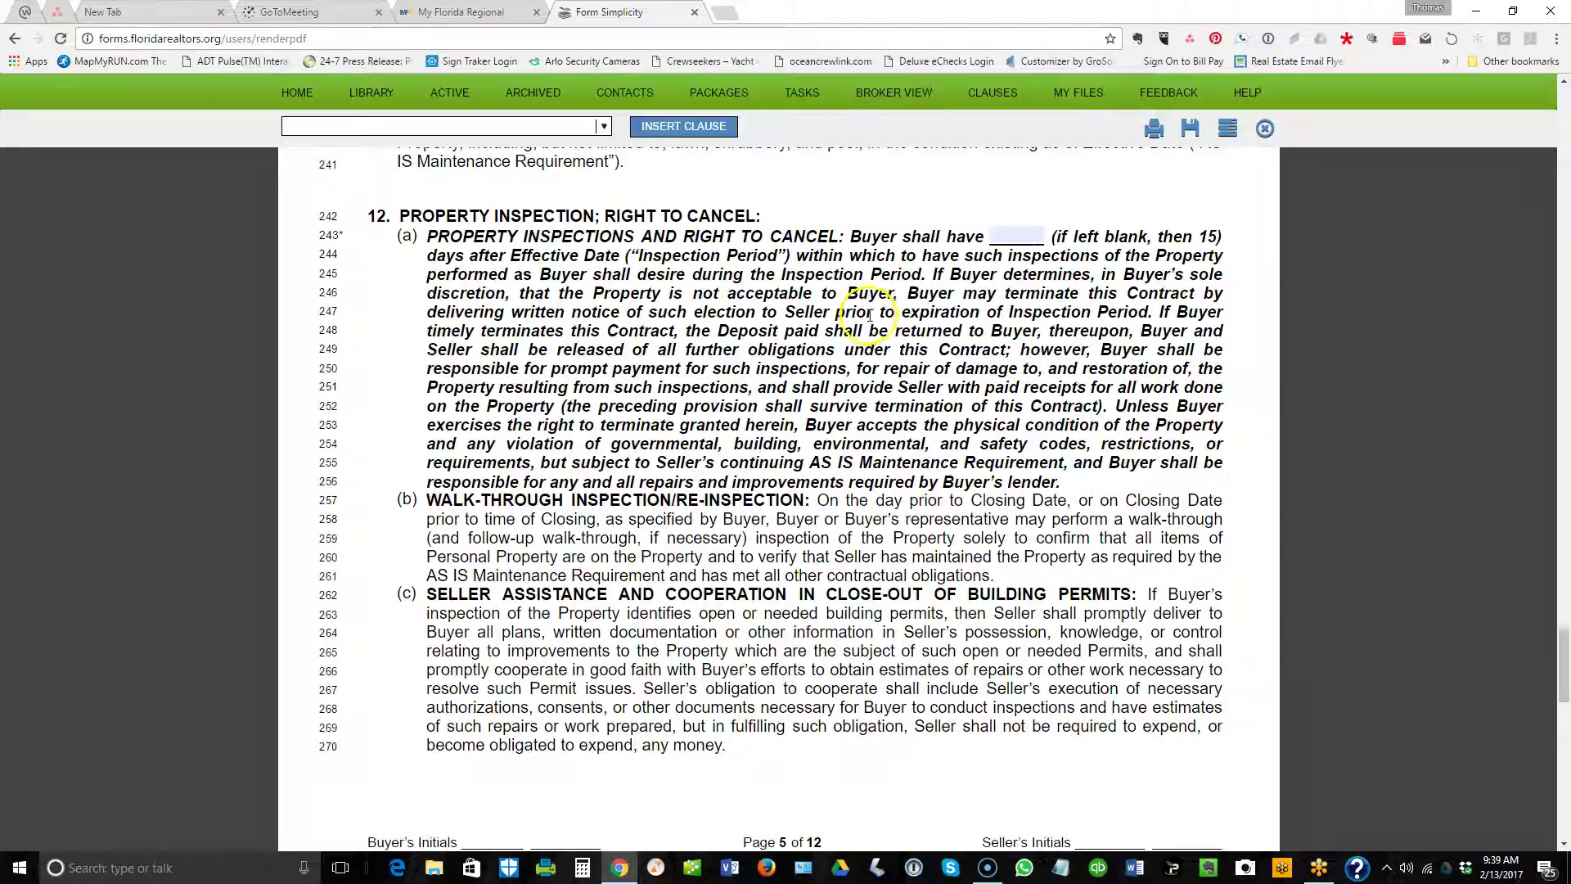
pyautogui.scroll(1, 855, 310)
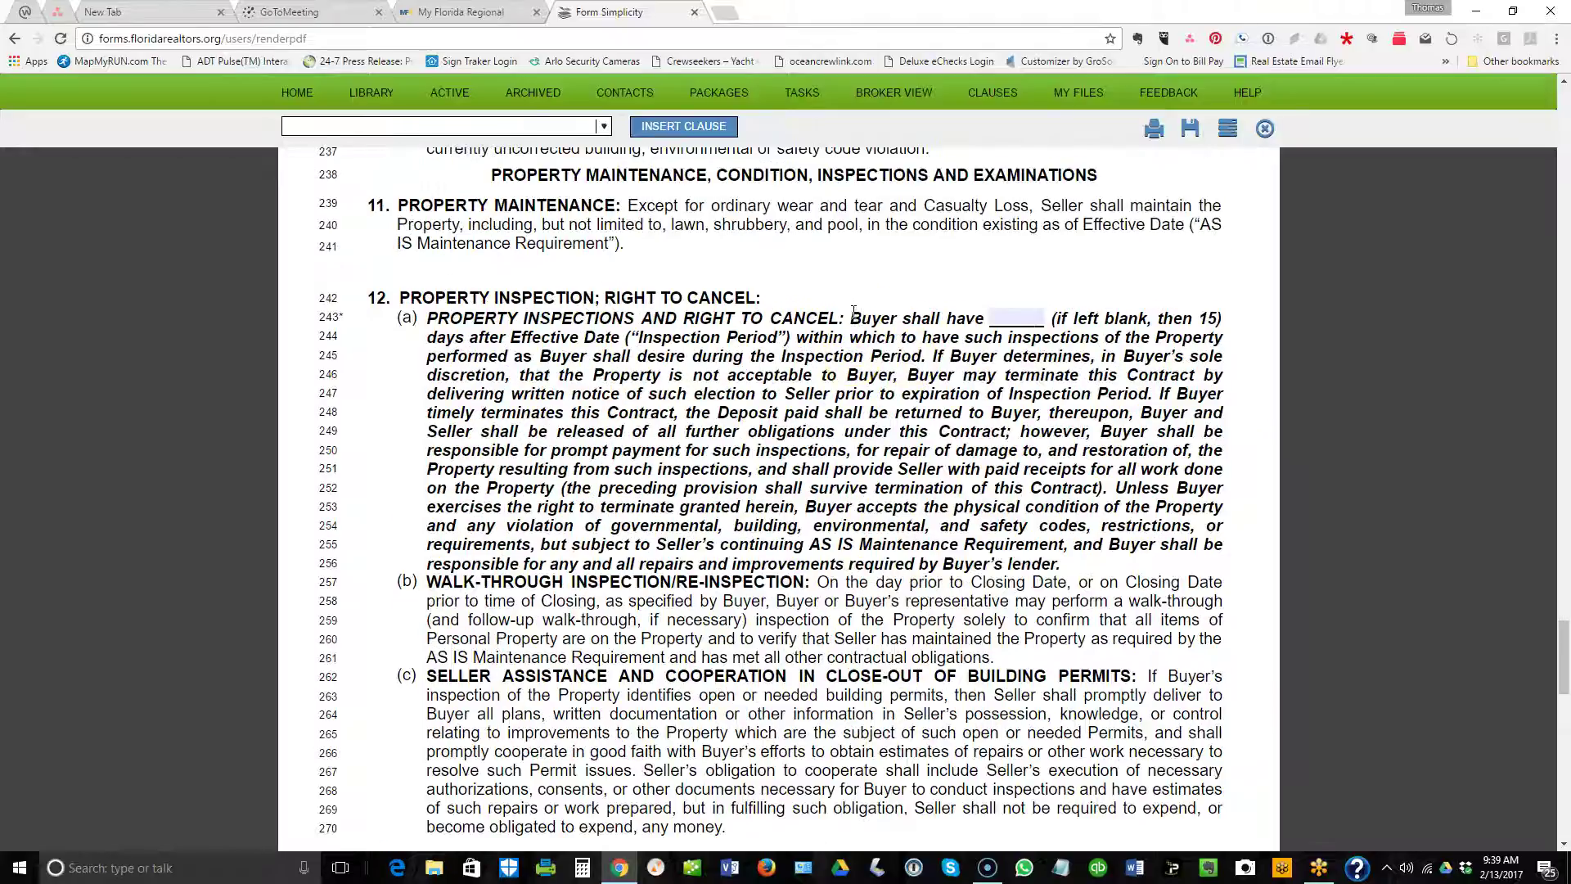
pyautogui.scroll(2, 854, 311)
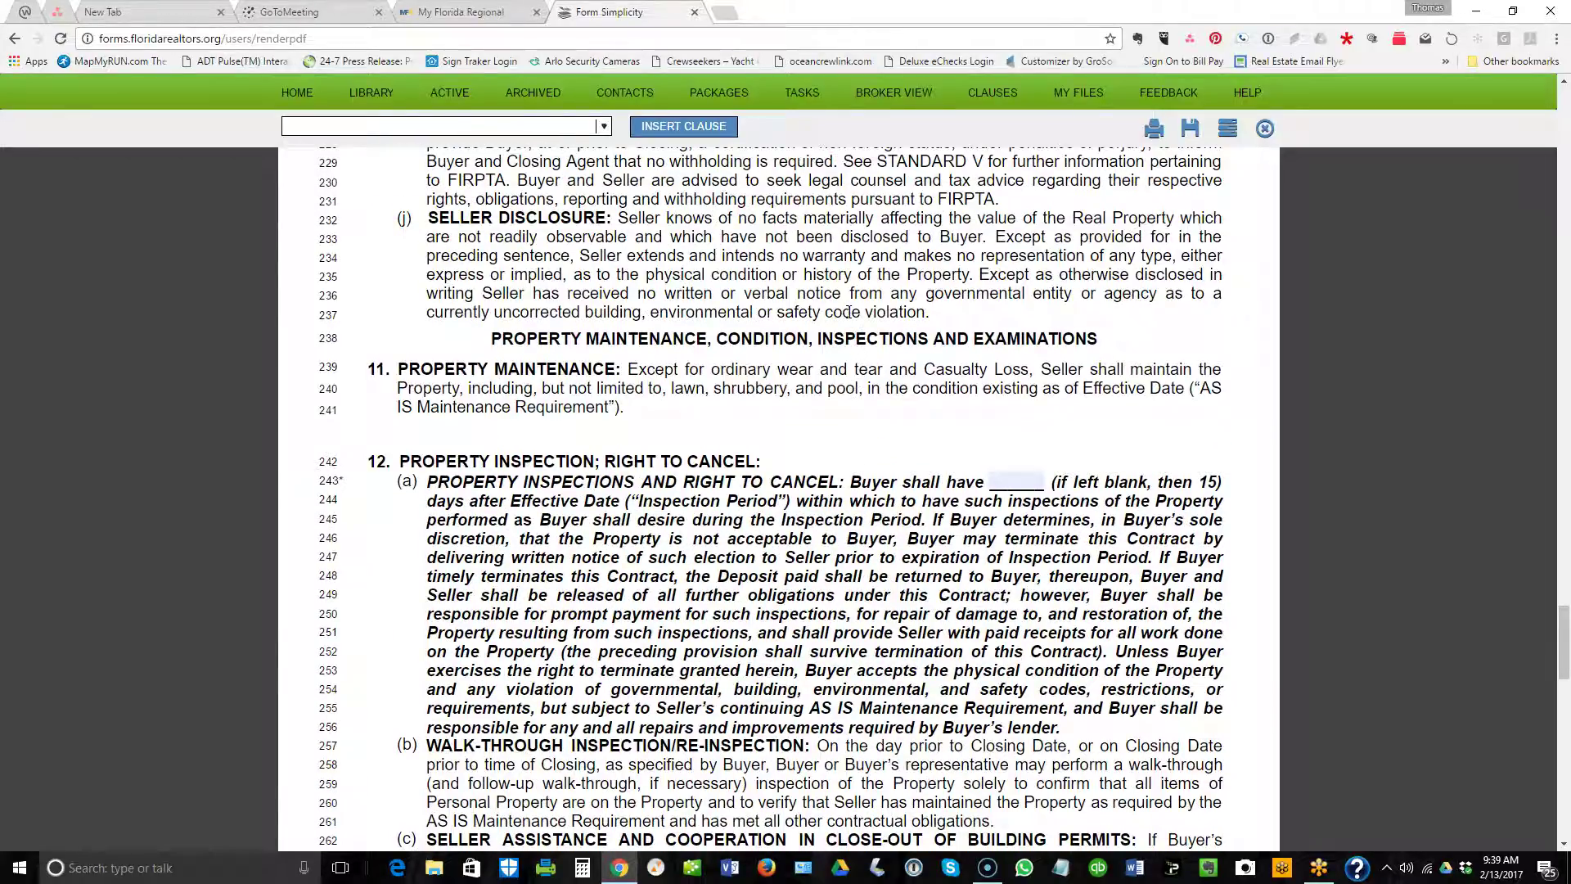
pyautogui.scroll(-3, 849, 311)
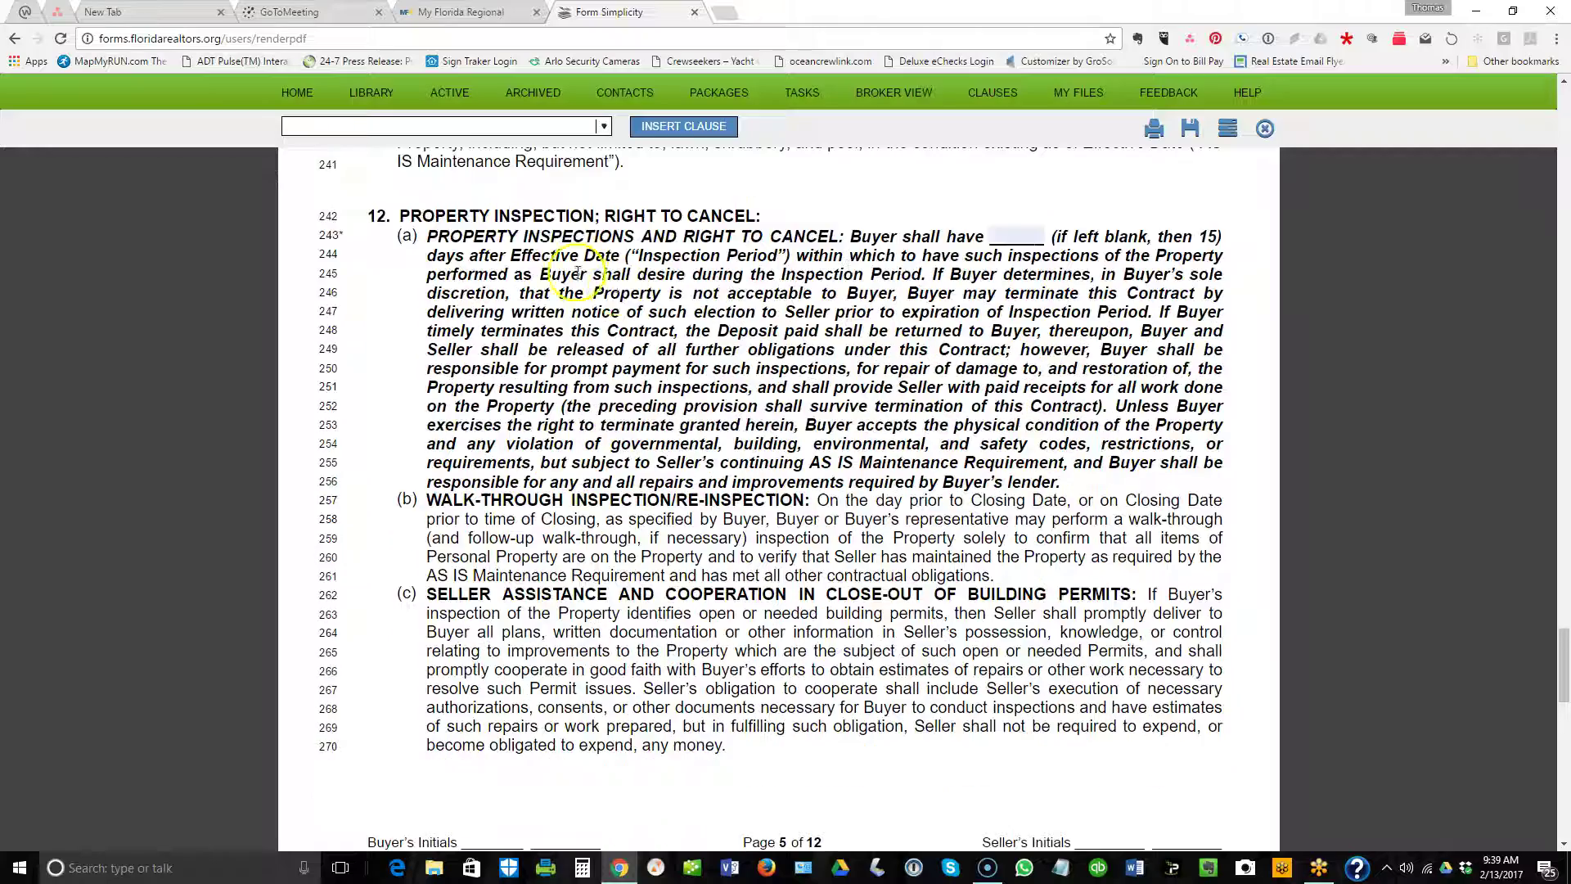
pyautogui.scroll(20, 701, 363)
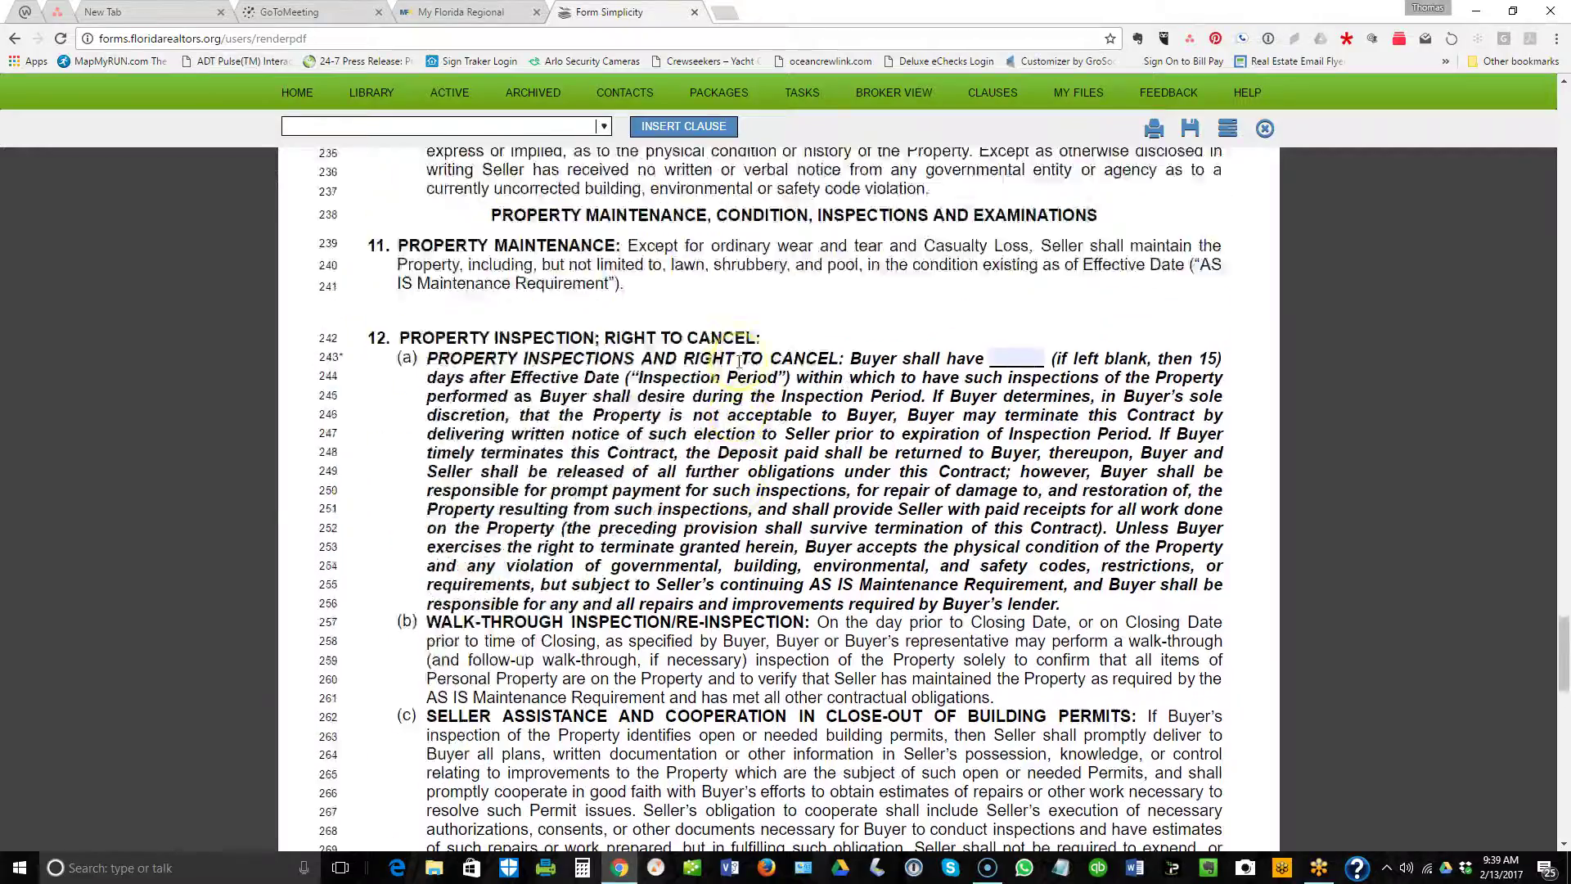
pyautogui.scroll(20, 869, 350)
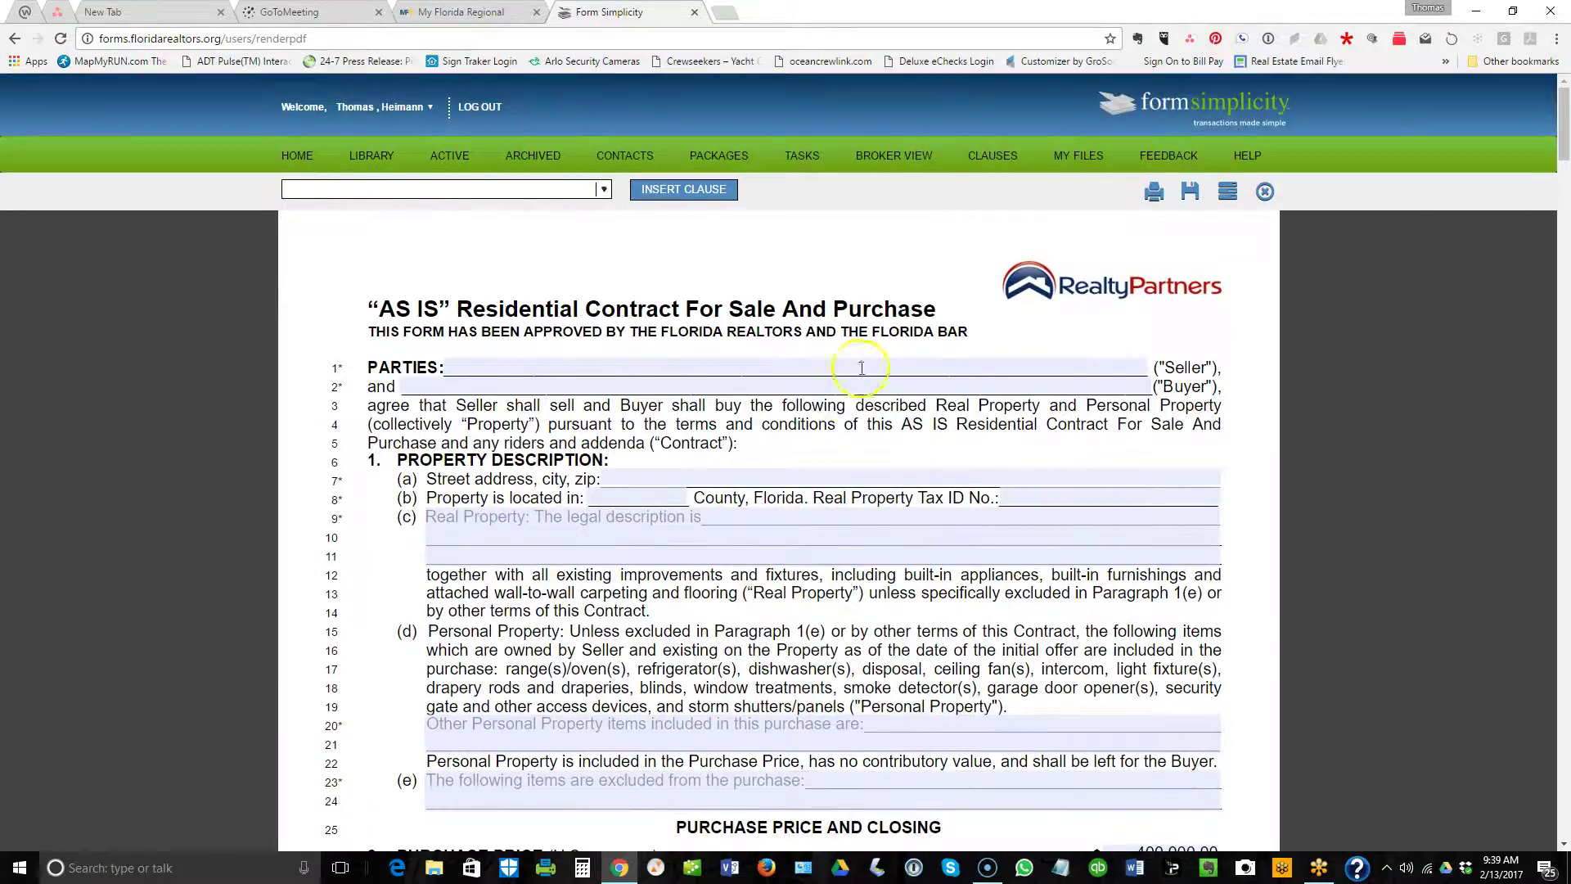
# Scroll through pages 1–4 to paragraph 12, Property Inspection; Right to Cancel, on page 5.
pyautogui.scroll(-18, 842, 396)
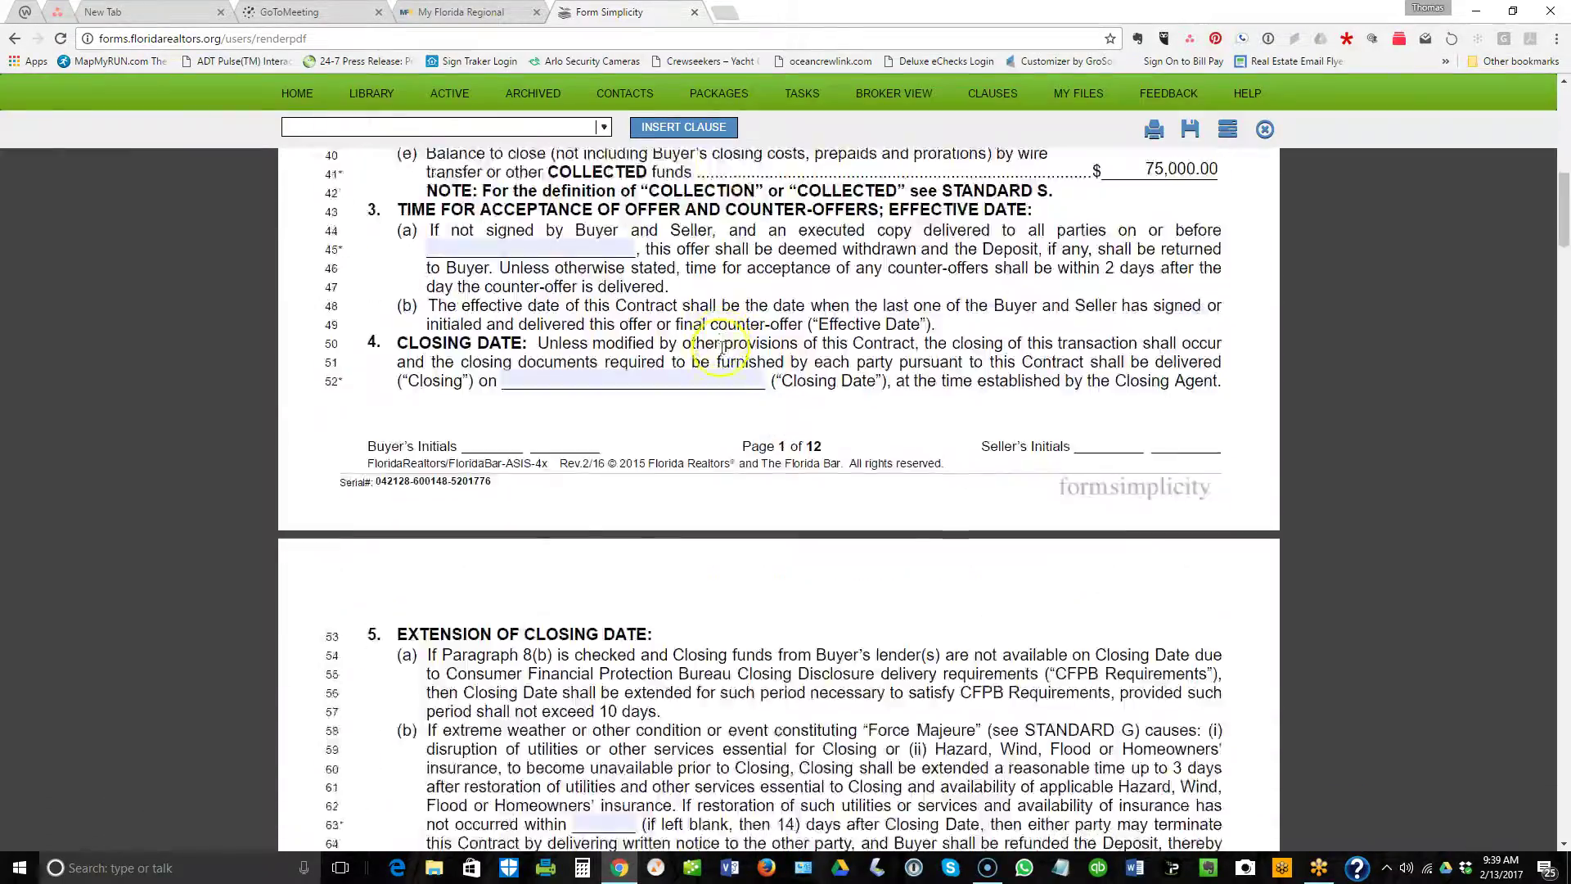
pyautogui.scroll(-20, 724, 347)
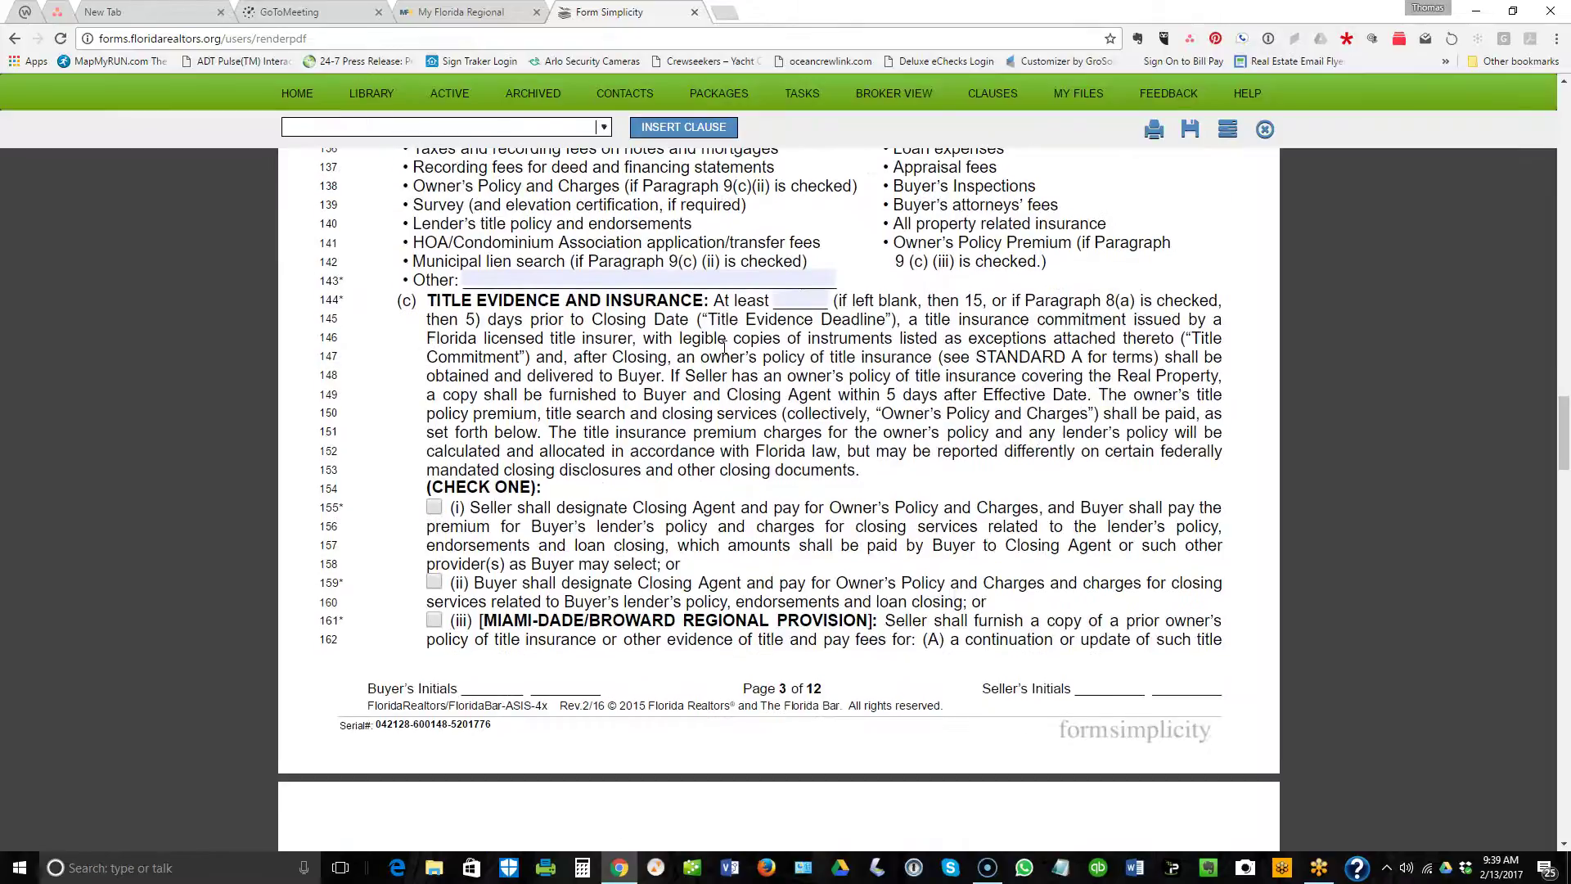
pyautogui.scroll(-9, 723, 347)
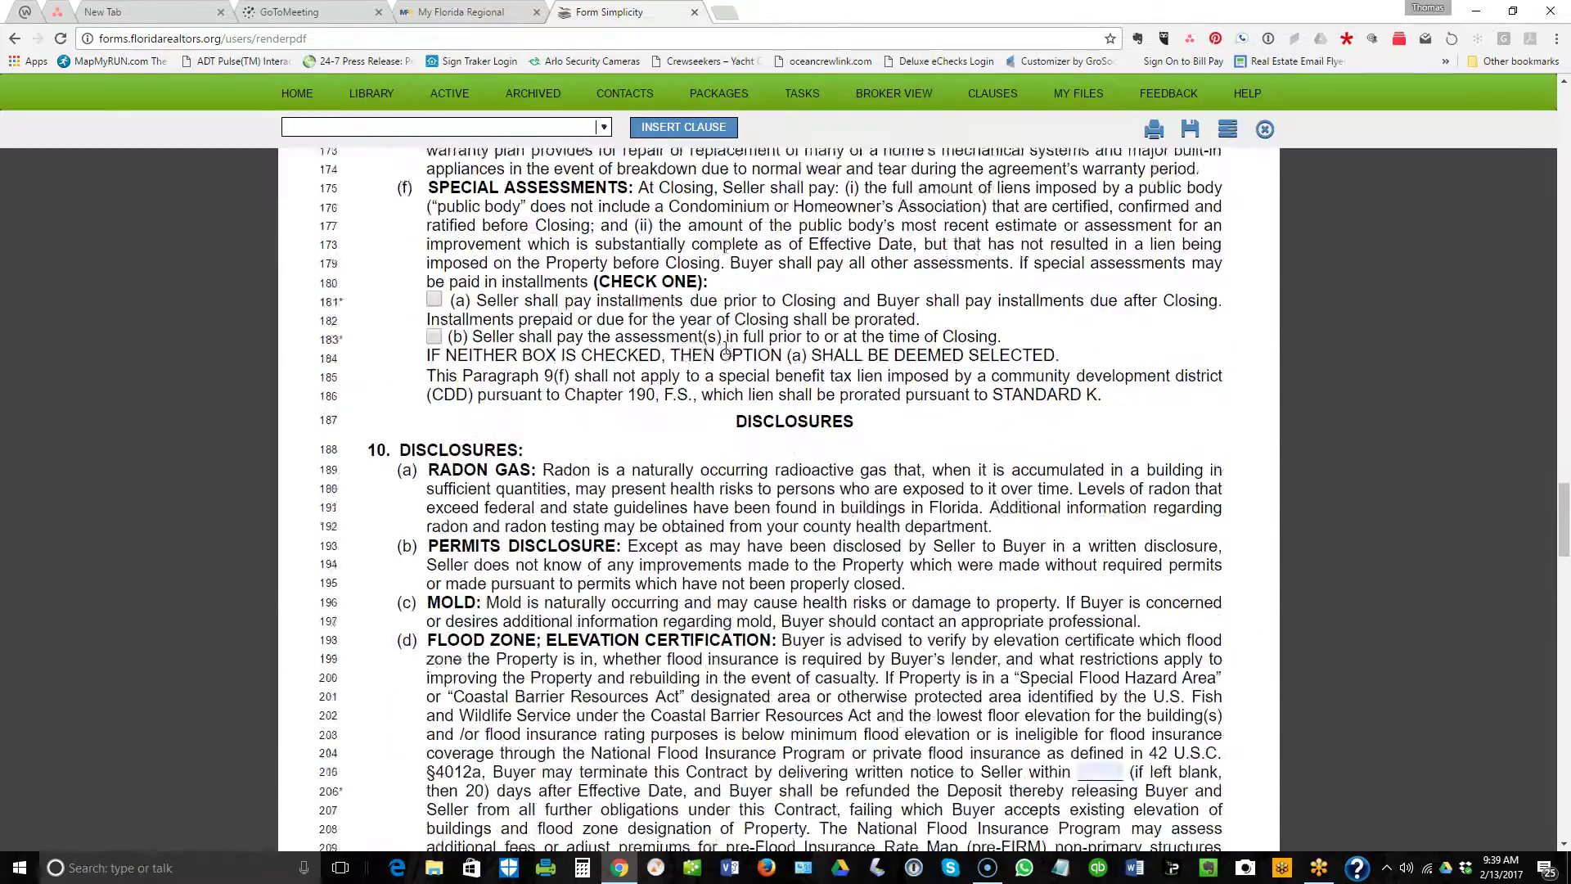
pyautogui.scroll(-6, 726, 347)
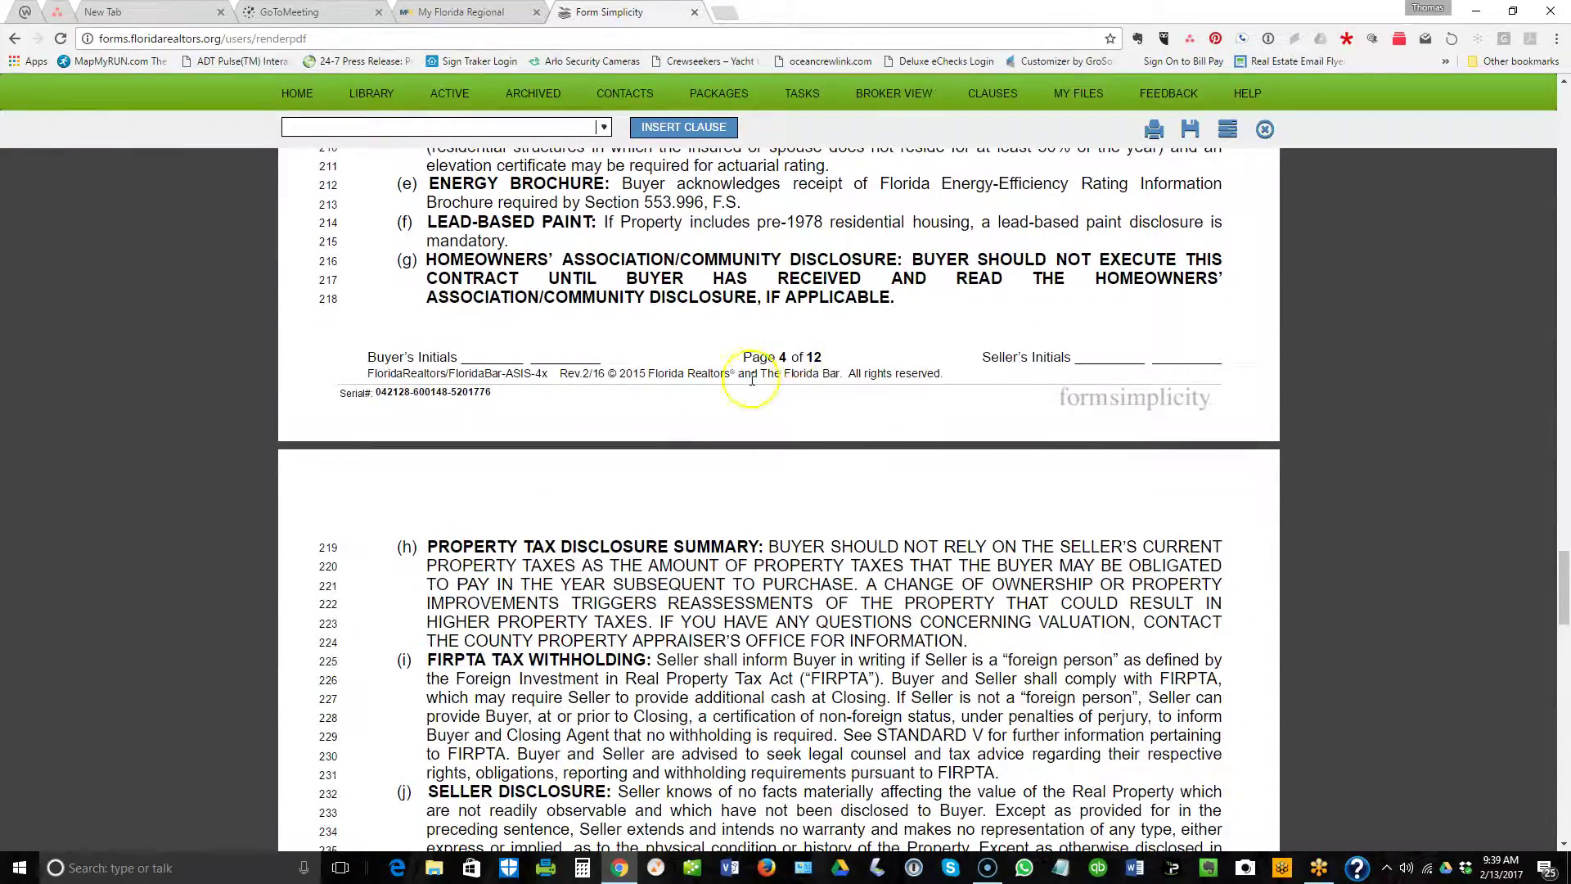
pyautogui.scroll(-7, 572, 311)
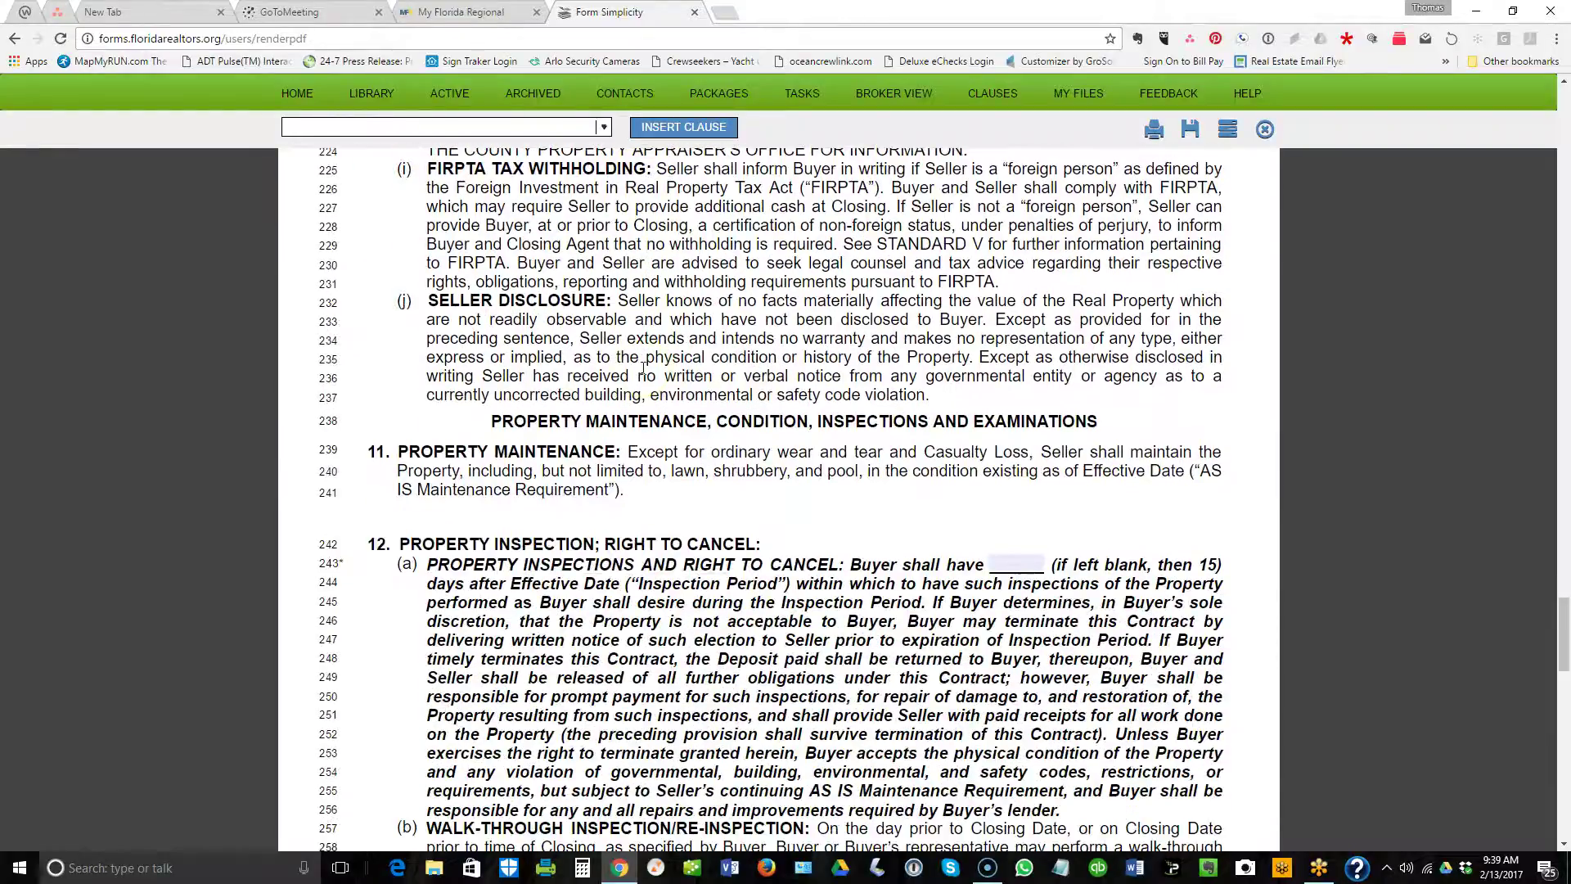
pyautogui.scroll(-3, 802, 384)
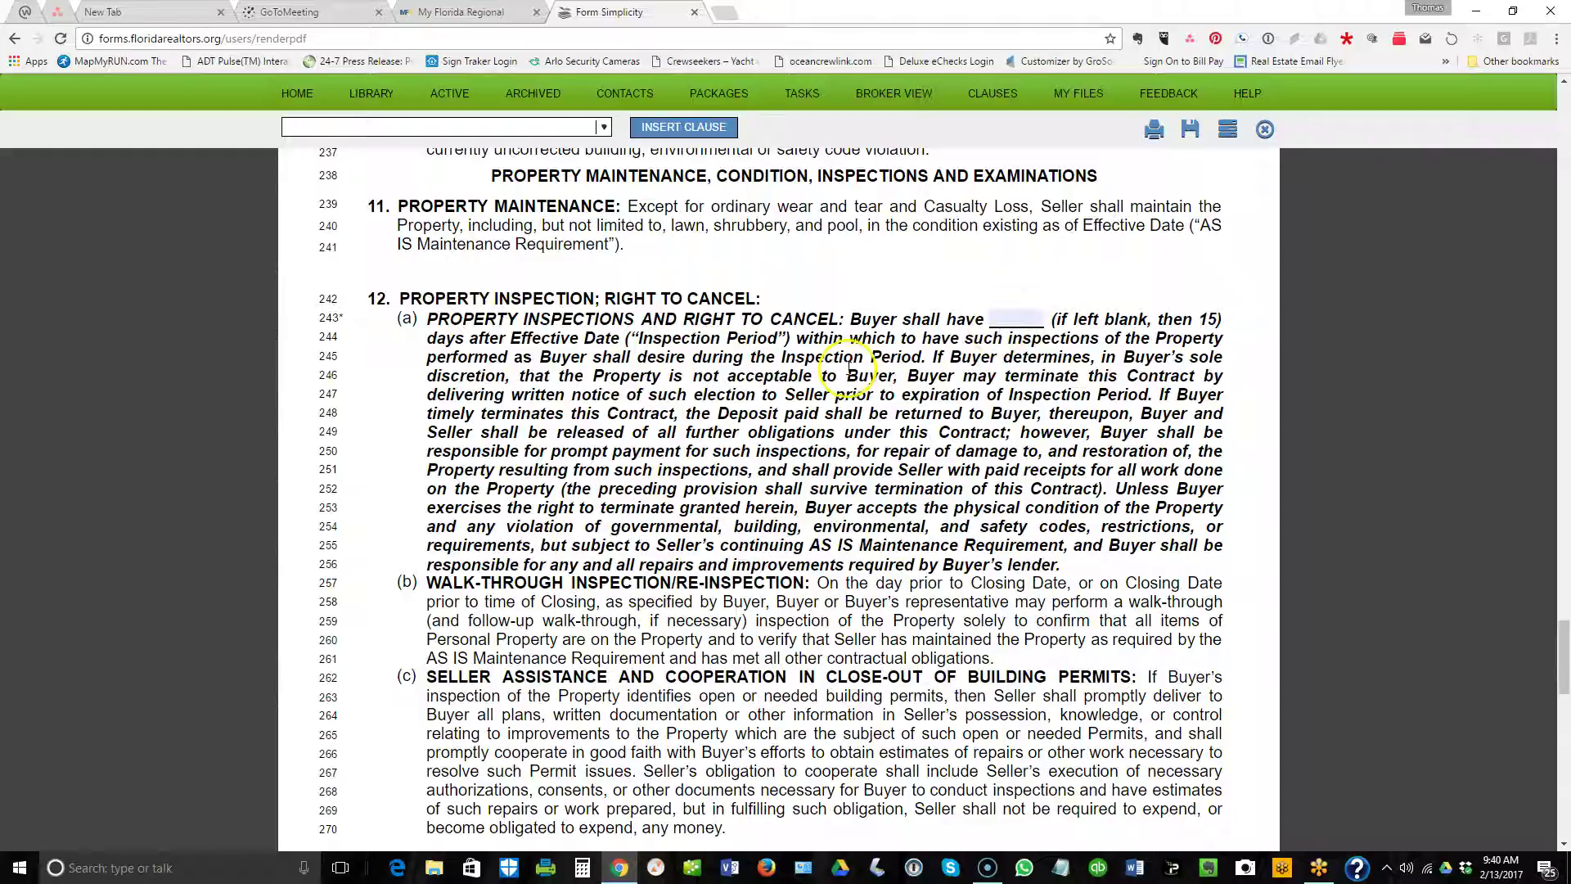
pyautogui.scroll(-1, 700, 339)
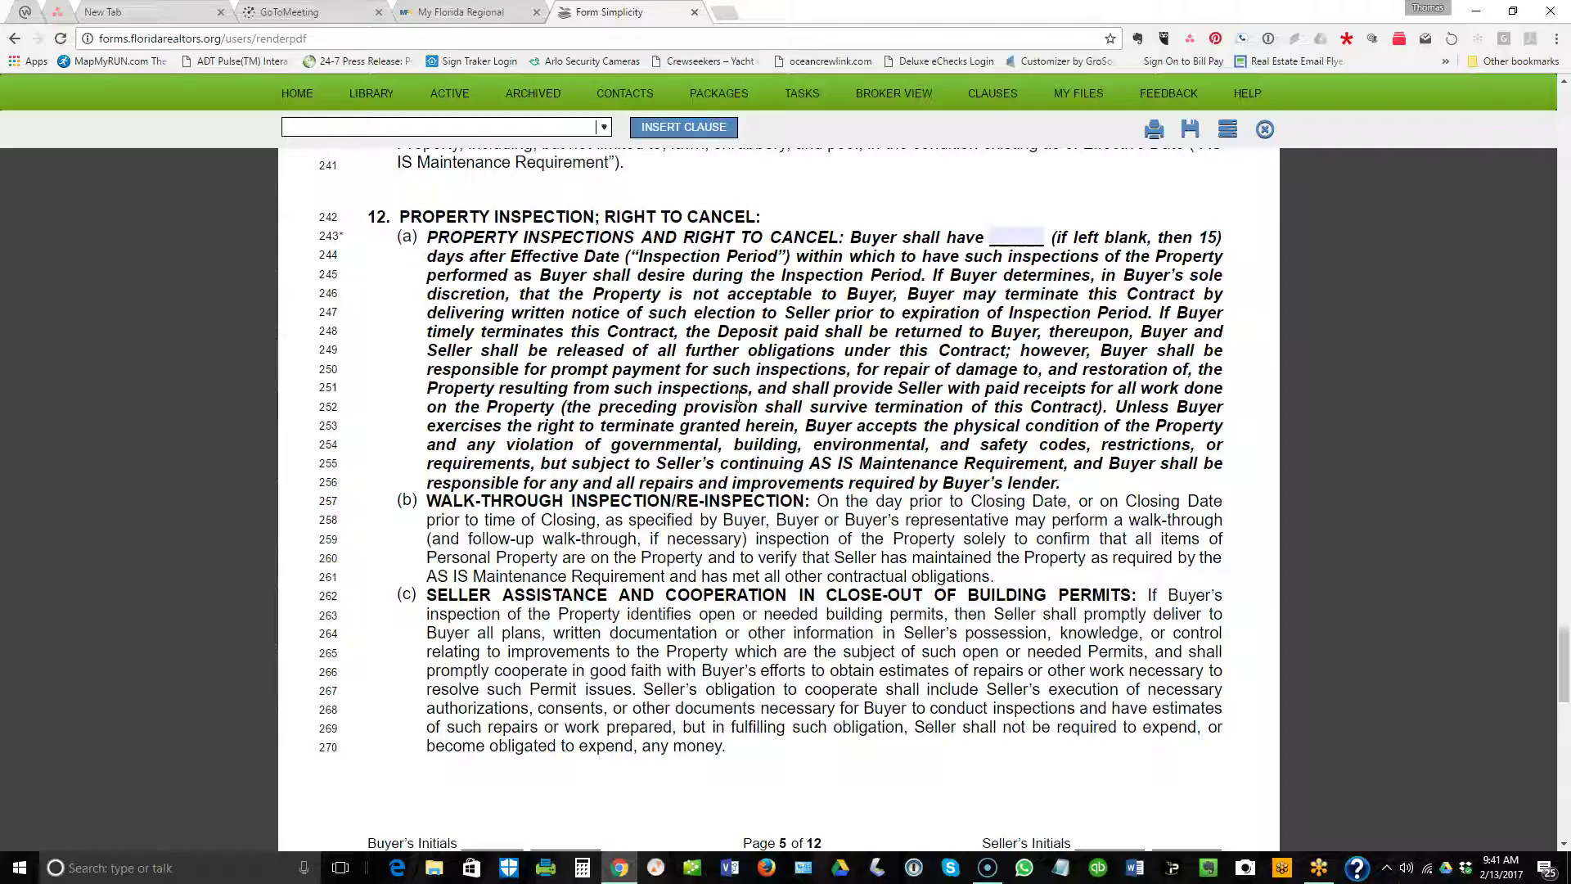
# Highlight then clear 'Inspection Period' on line 244, and scroll to section 13, Escrow Agent.
pyautogui.click(638, 256)
pyautogui.moveTo(639, 256); pyautogui.dragTo(774, 257)
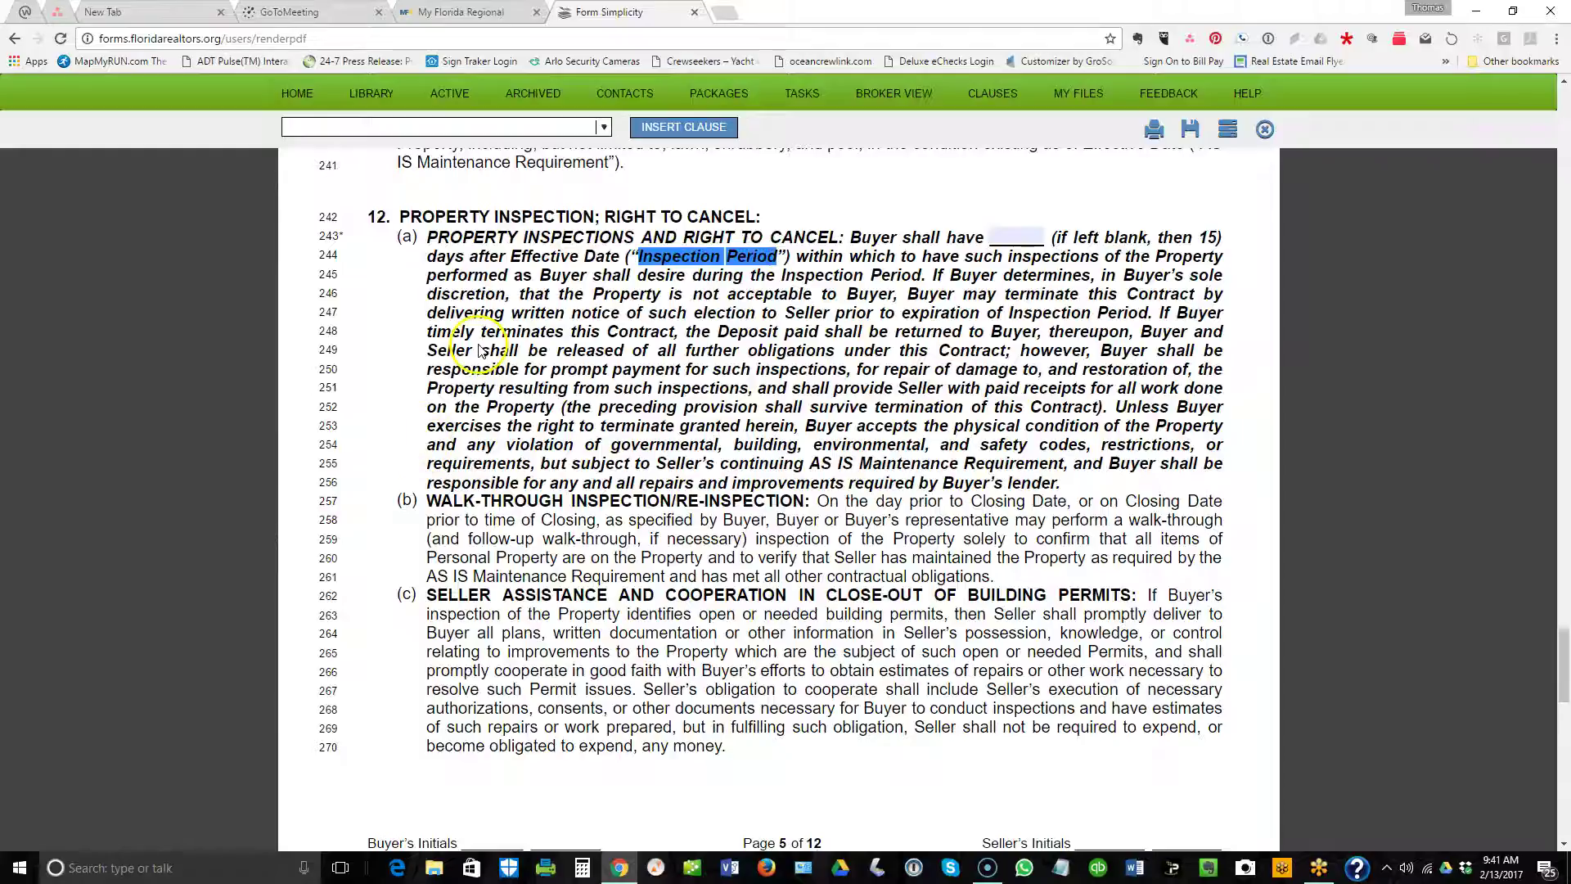
pyautogui.click(505, 366)
pyautogui.scroll(-3, 506, 366)
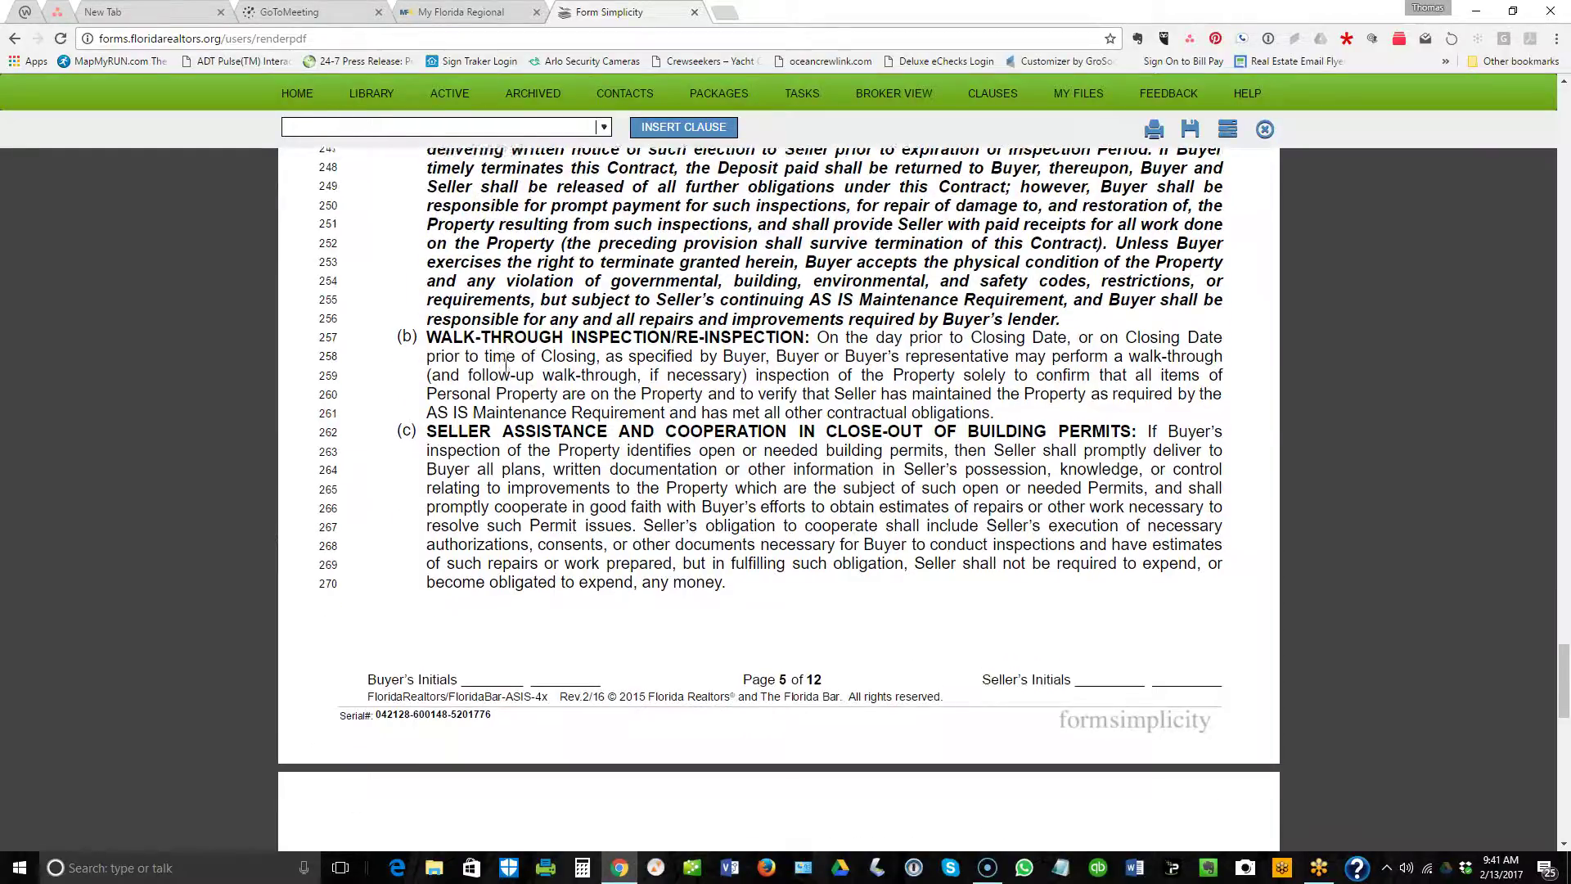
pyautogui.scroll(-1, 504, 370)
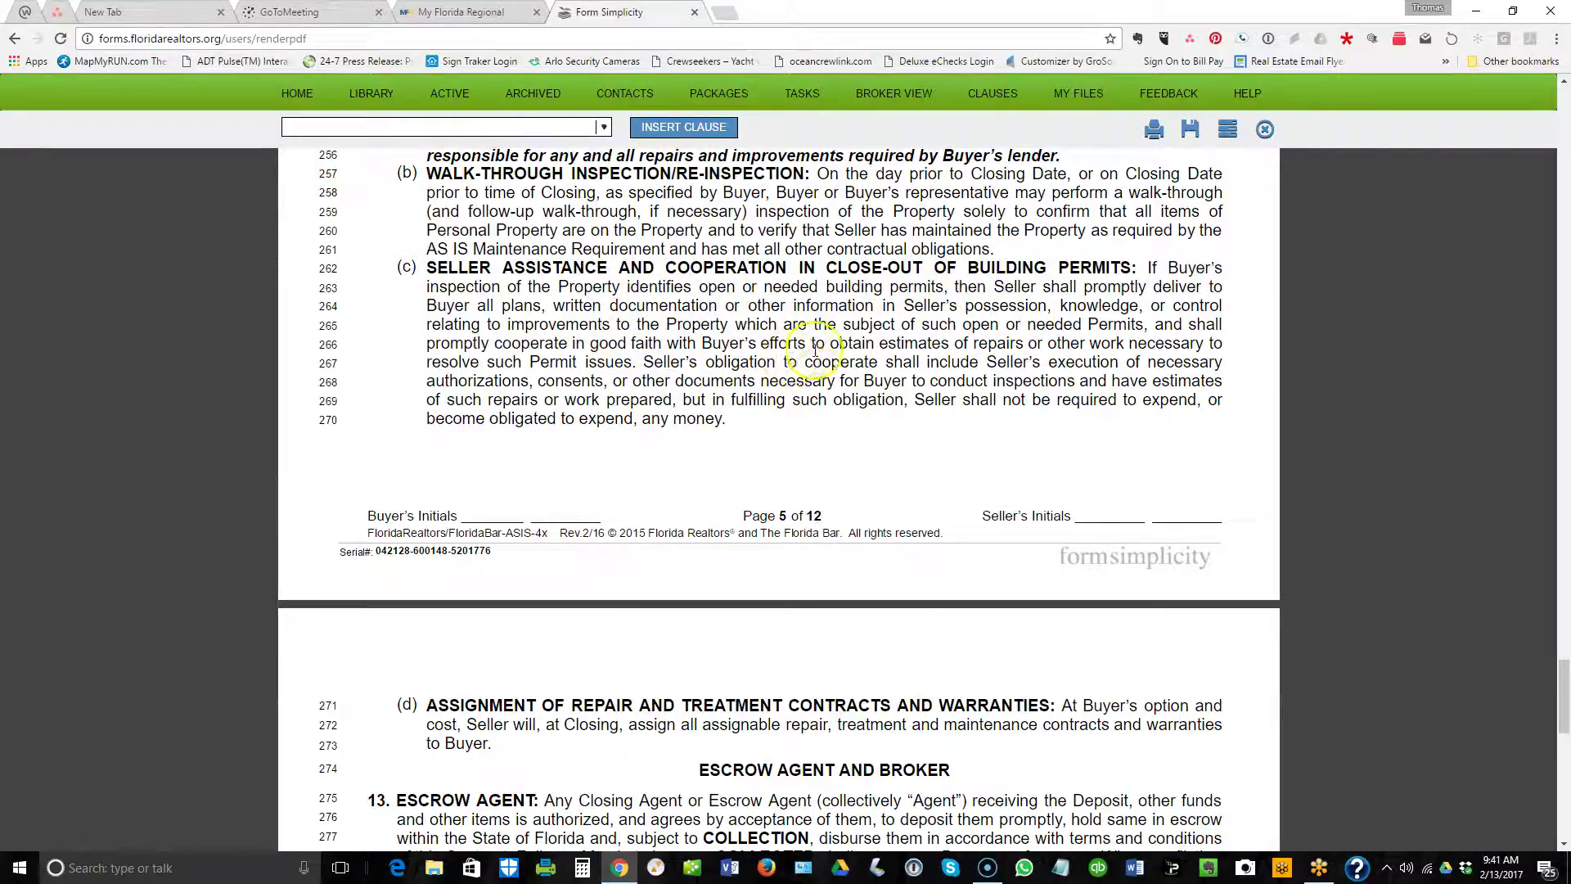
pyautogui.scroll(-1, 399, 413)
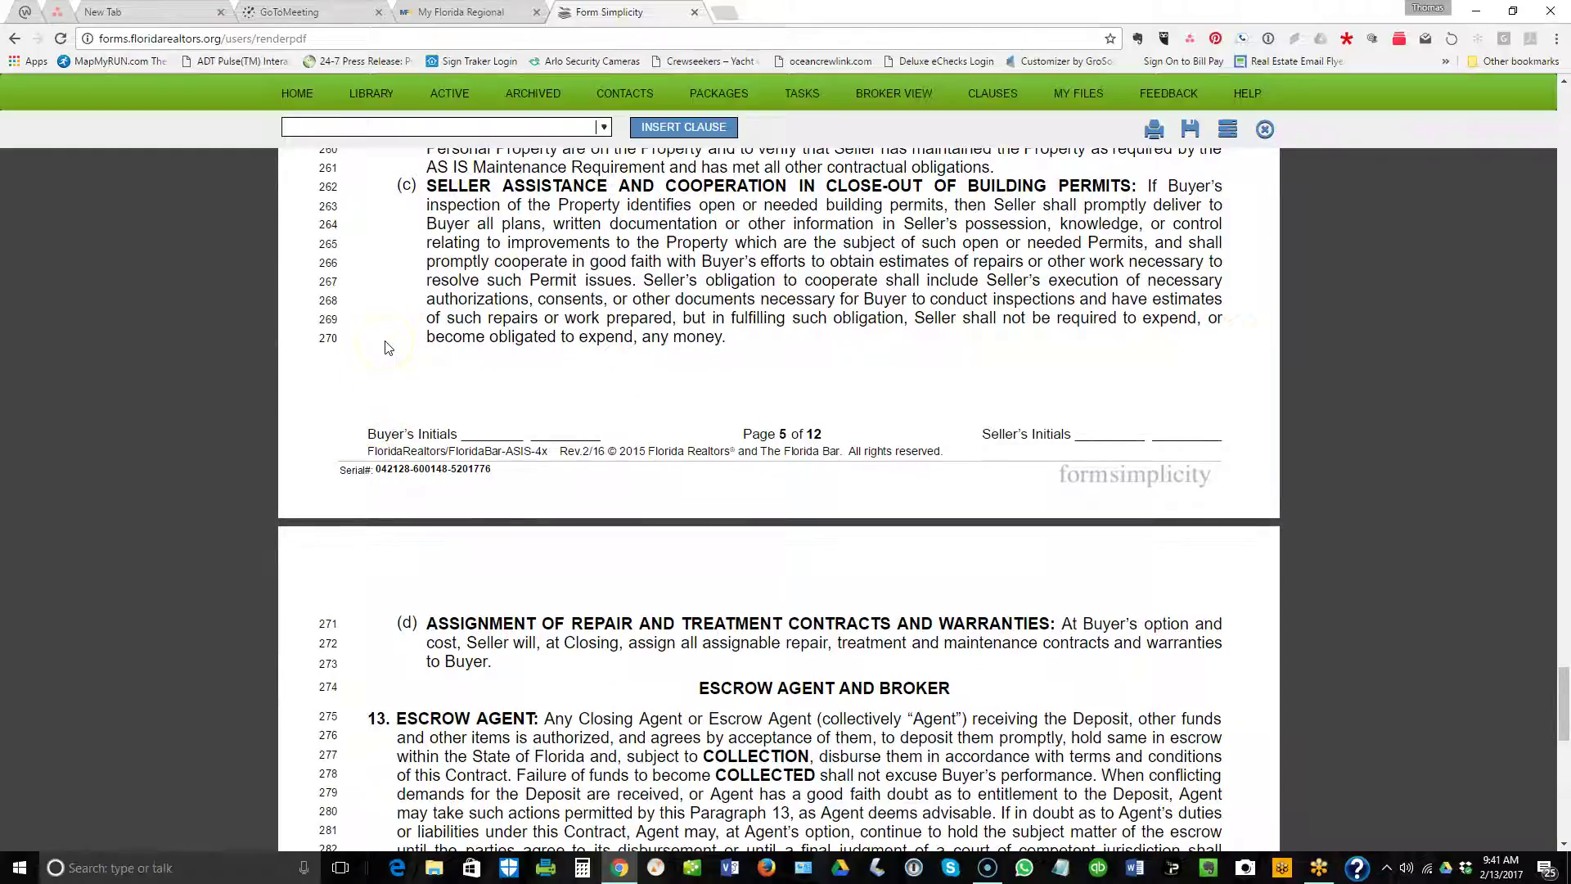
pyautogui.scroll(-1, 388, 348)
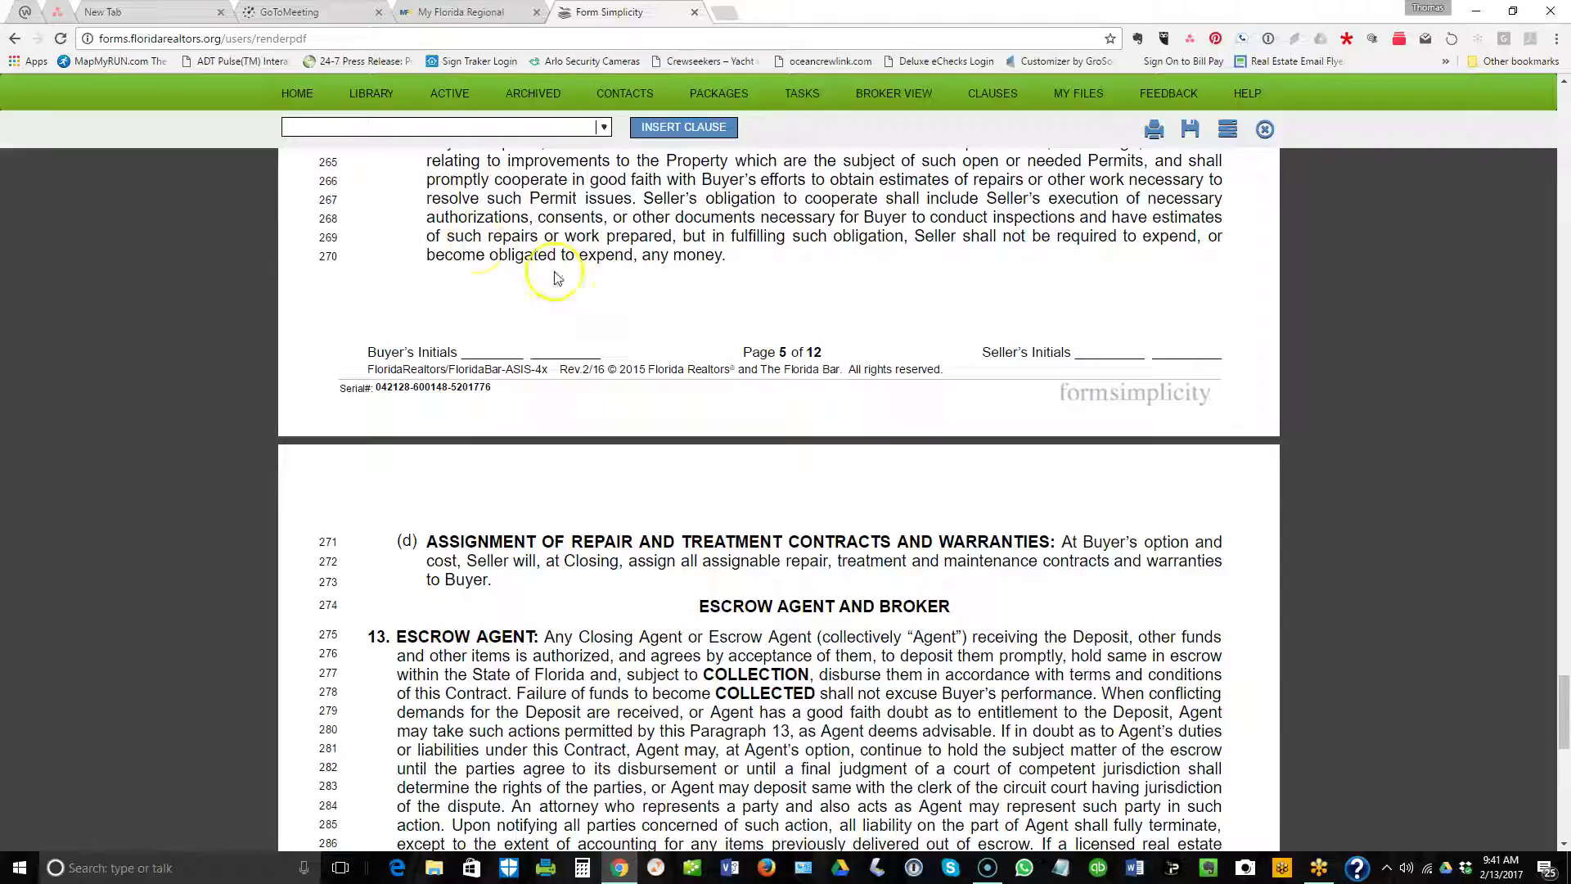
pyautogui.scroll(1, 737, 244)
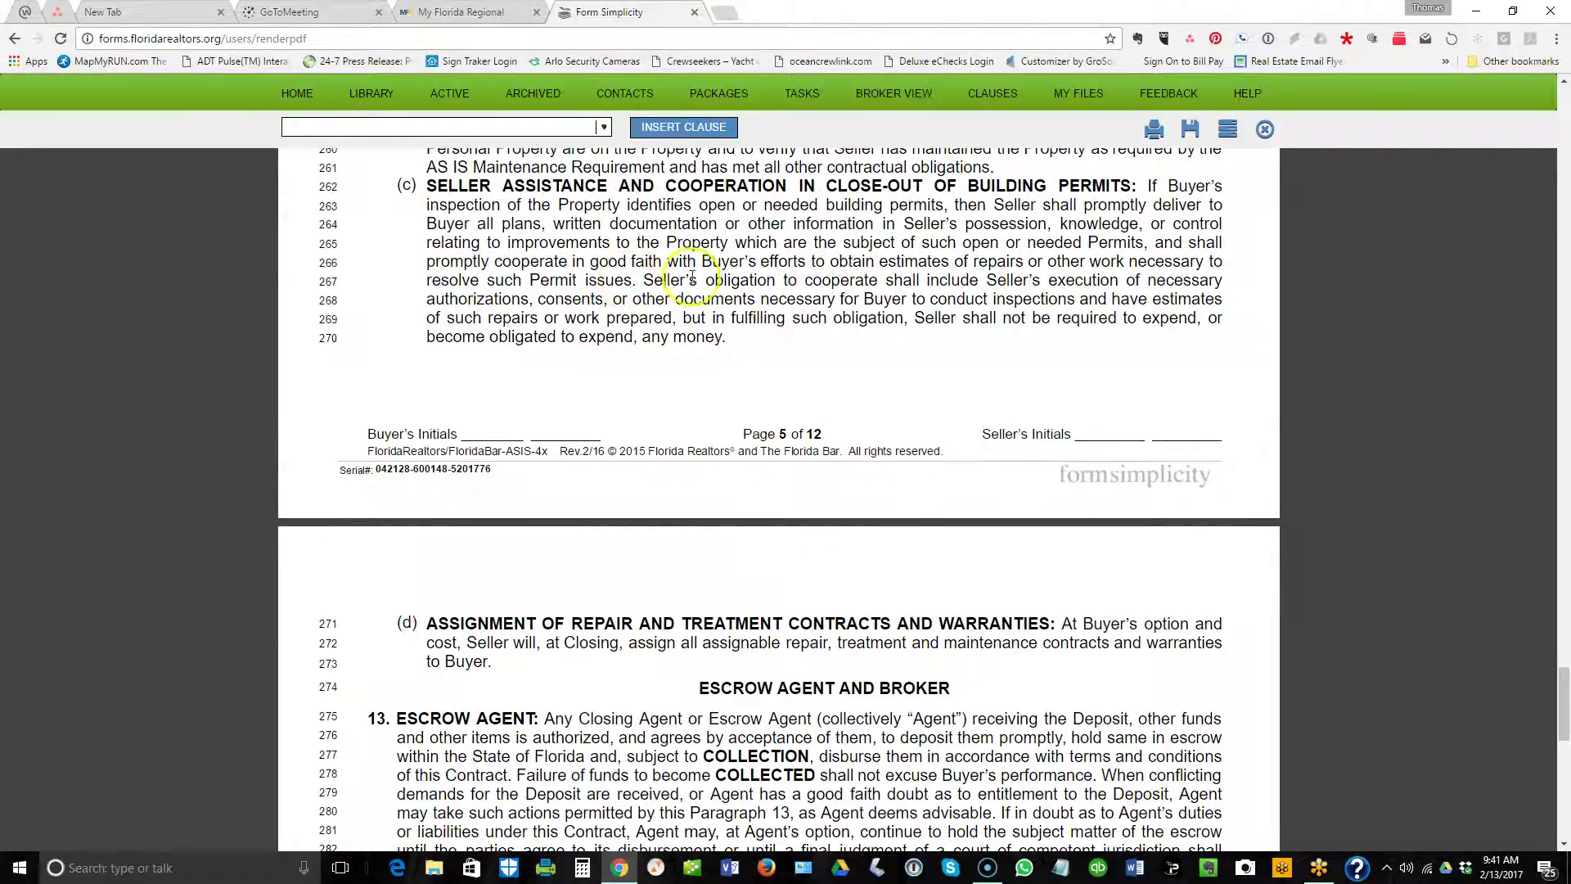
pyautogui.moveTo(546, 204); pyautogui.dragTo(968, 204)
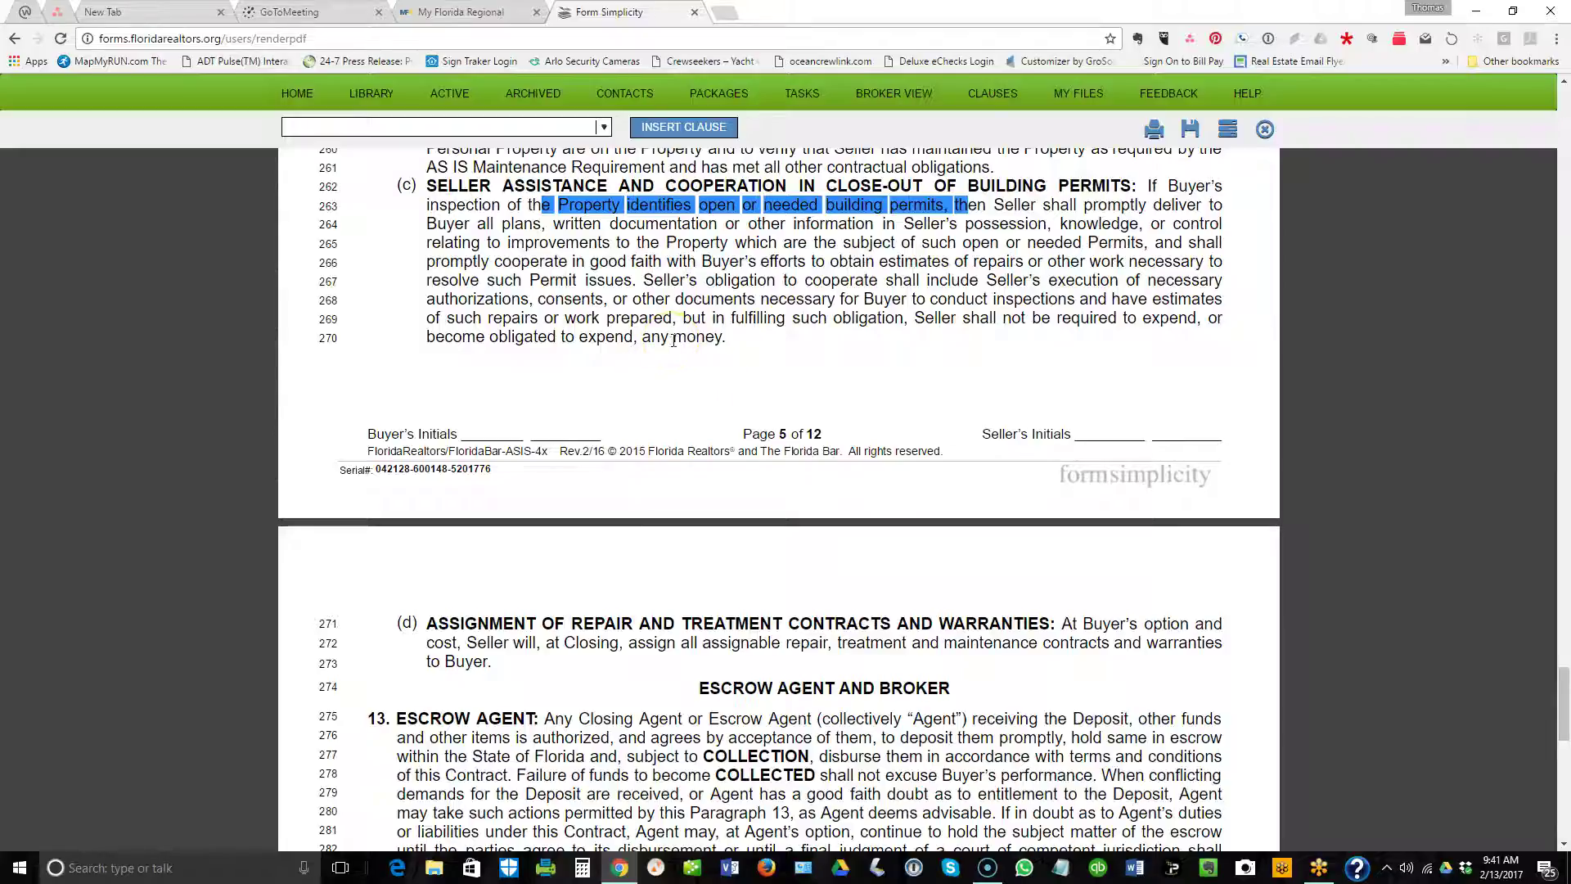
pyautogui.click(853, 305)
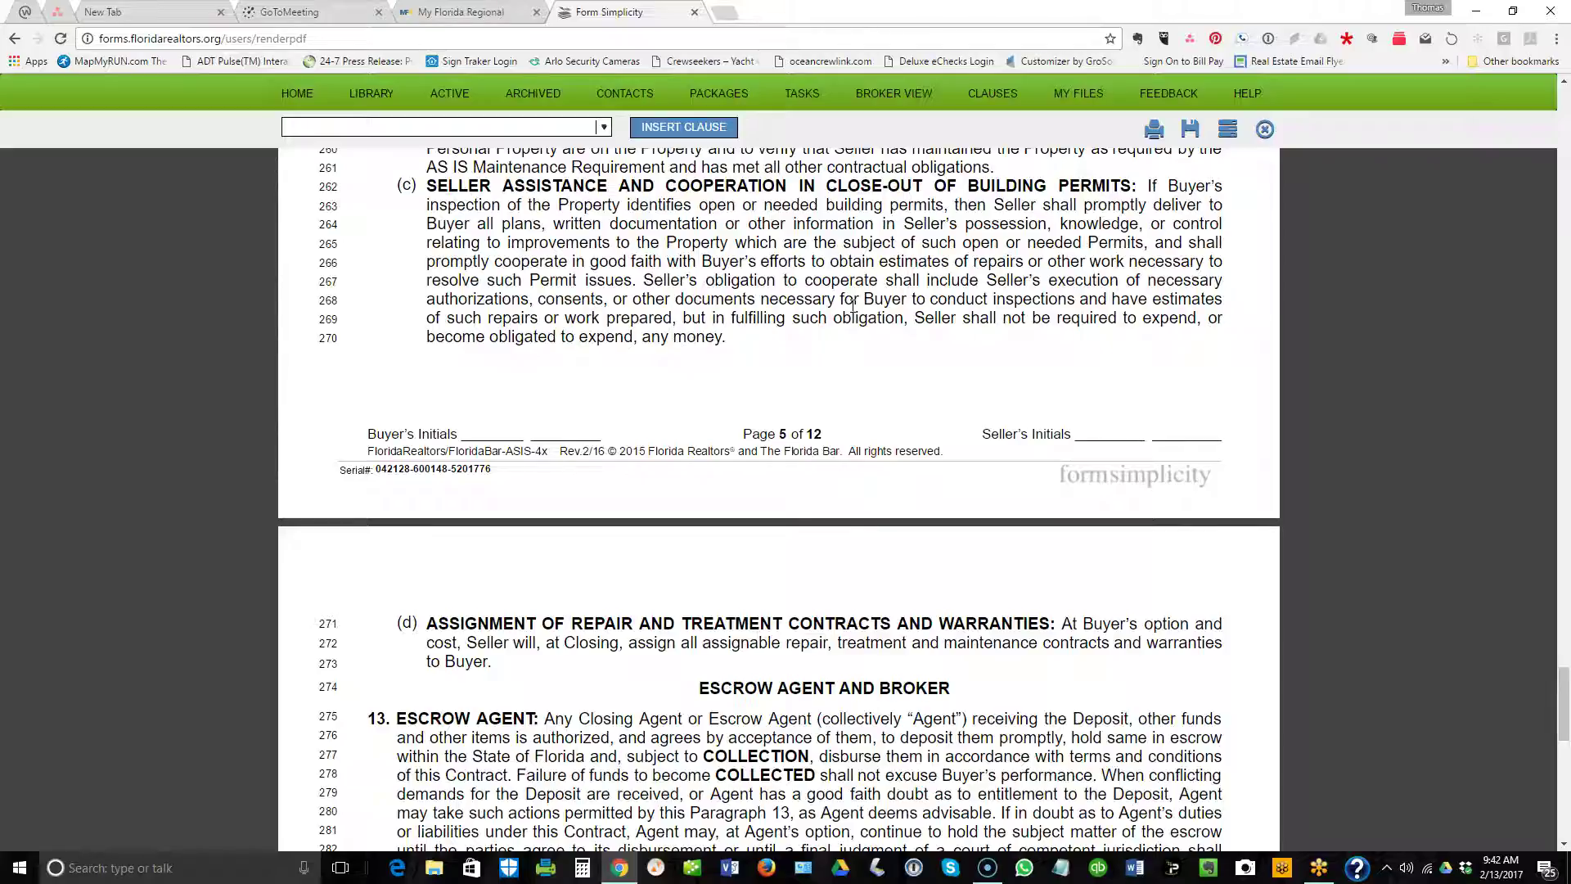
pyautogui.scroll(1, 491, 214)
pyautogui.scroll(4, 491, 214)
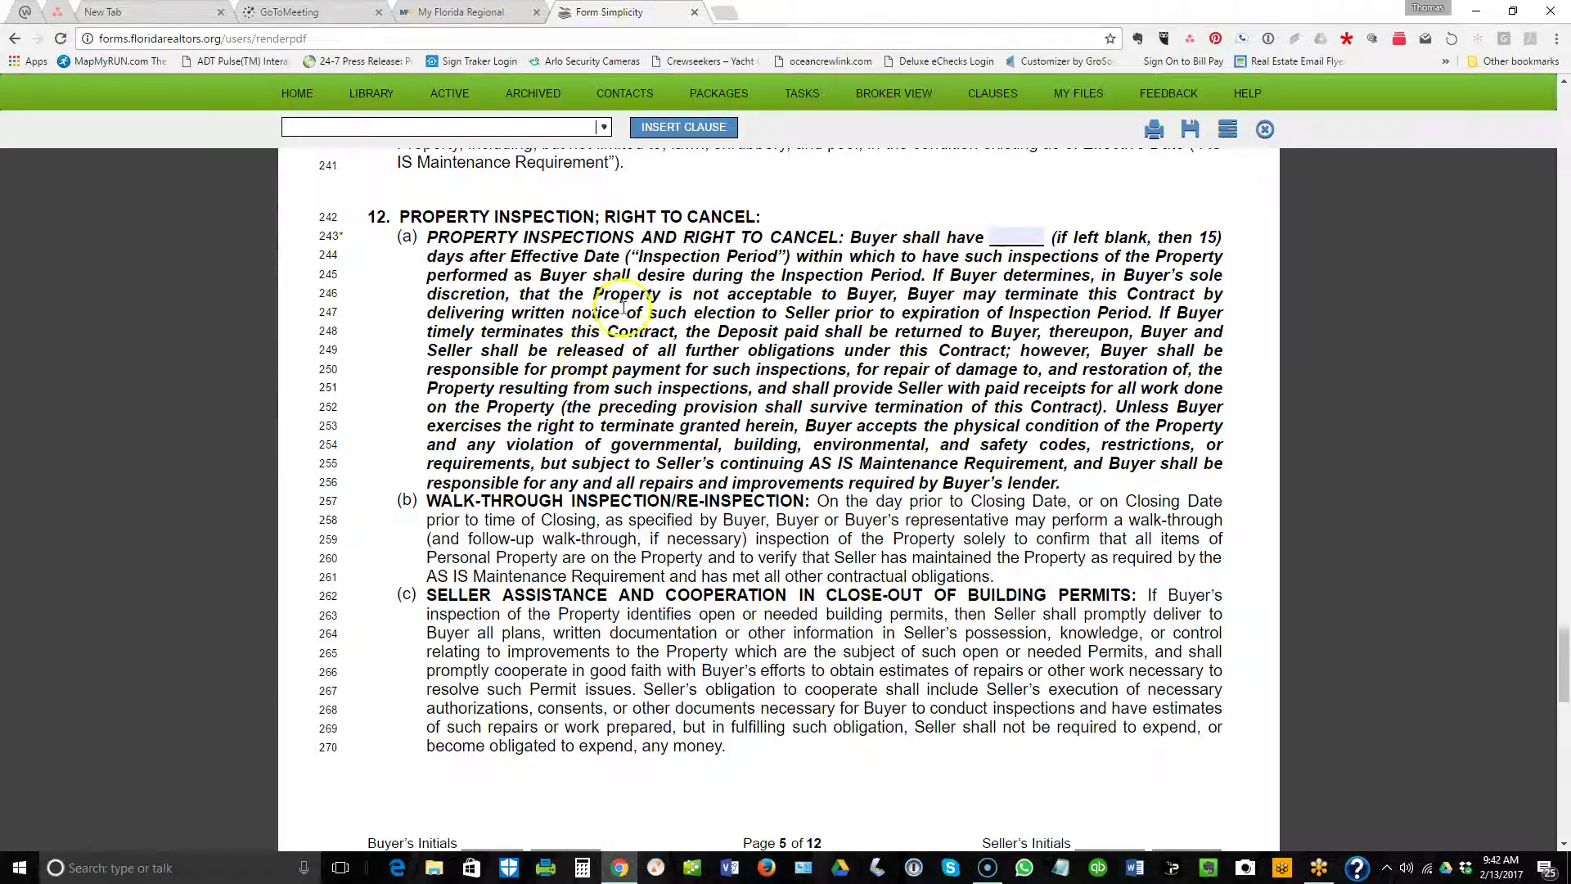
pyautogui.scroll(-2, 647, 304)
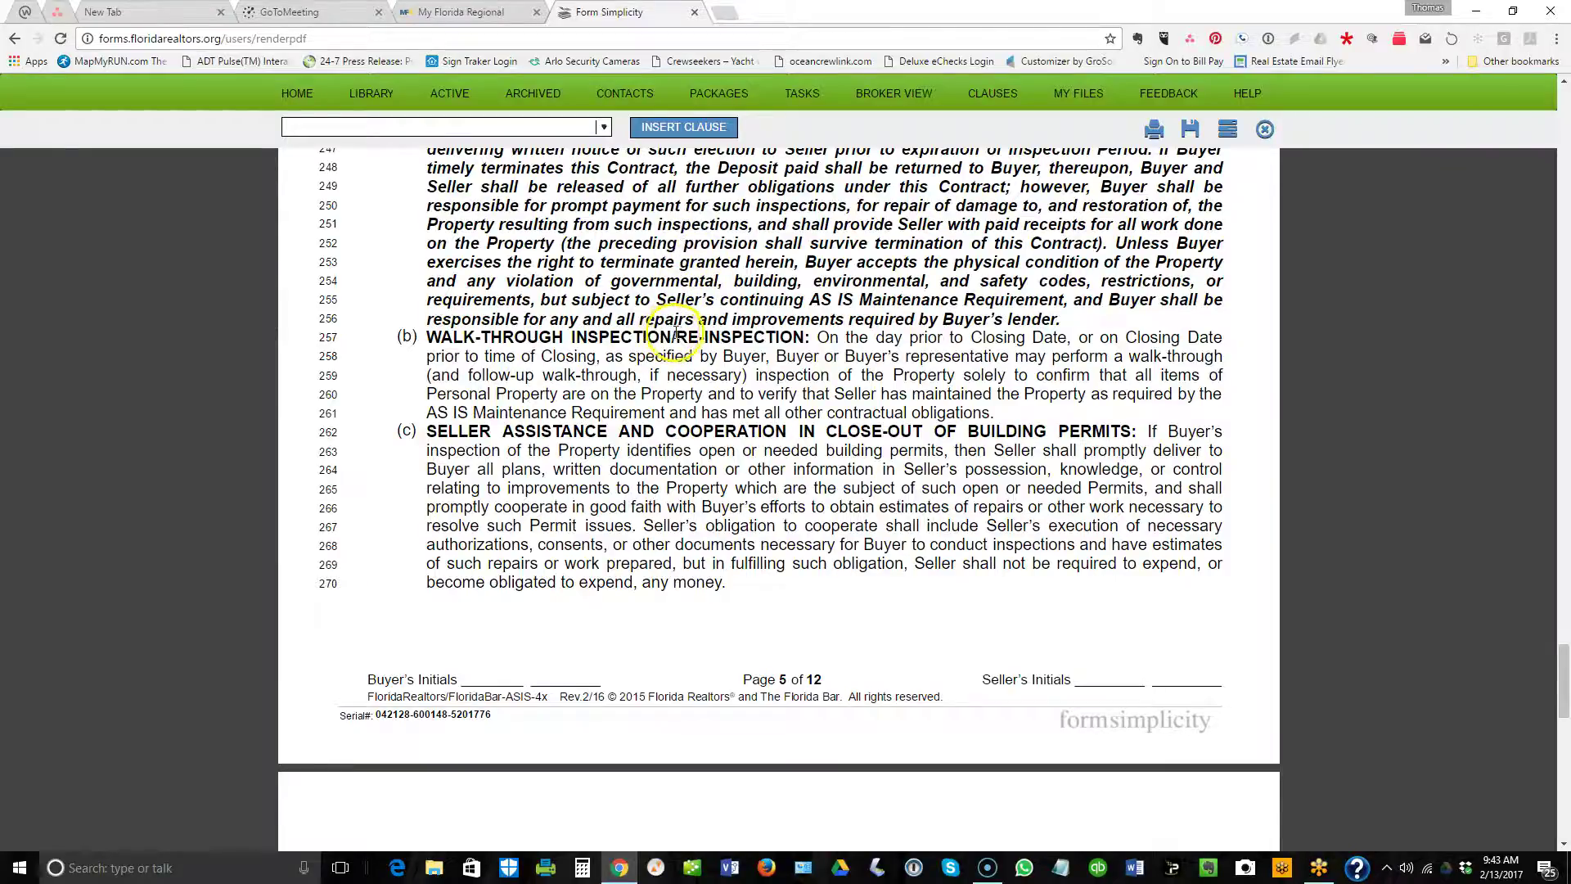
# Scroll from paragraph 13 on page 5 to Standard V, FIRPTA withholding, on page 10 (lines 520–551).
pyautogui.scroll(-2, 695, 323)
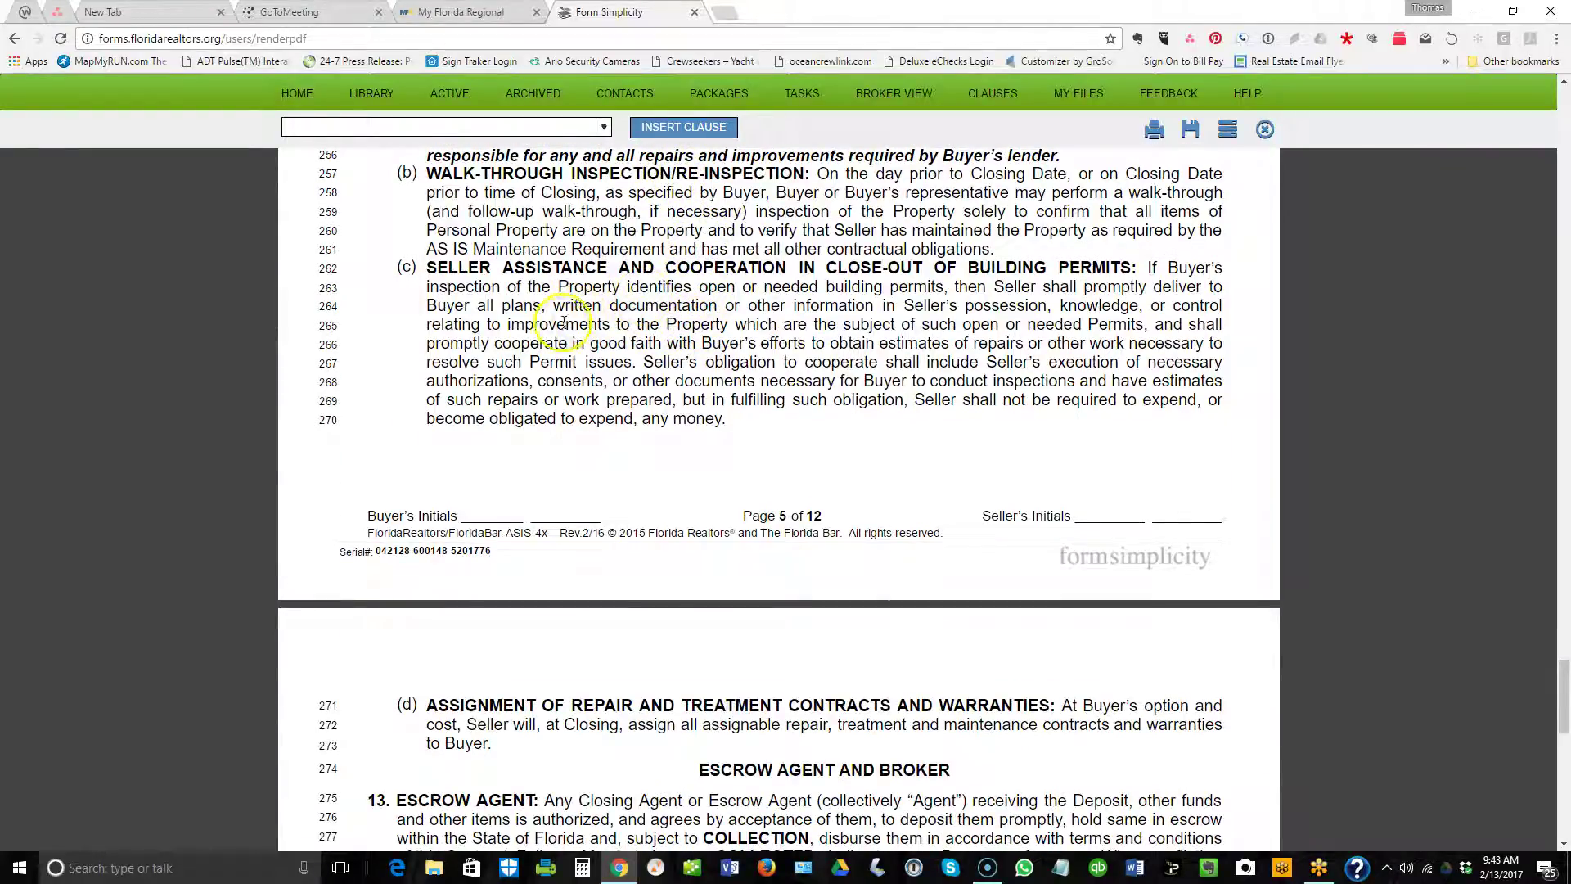
pyautogui.scroll(-6, 563, 326)
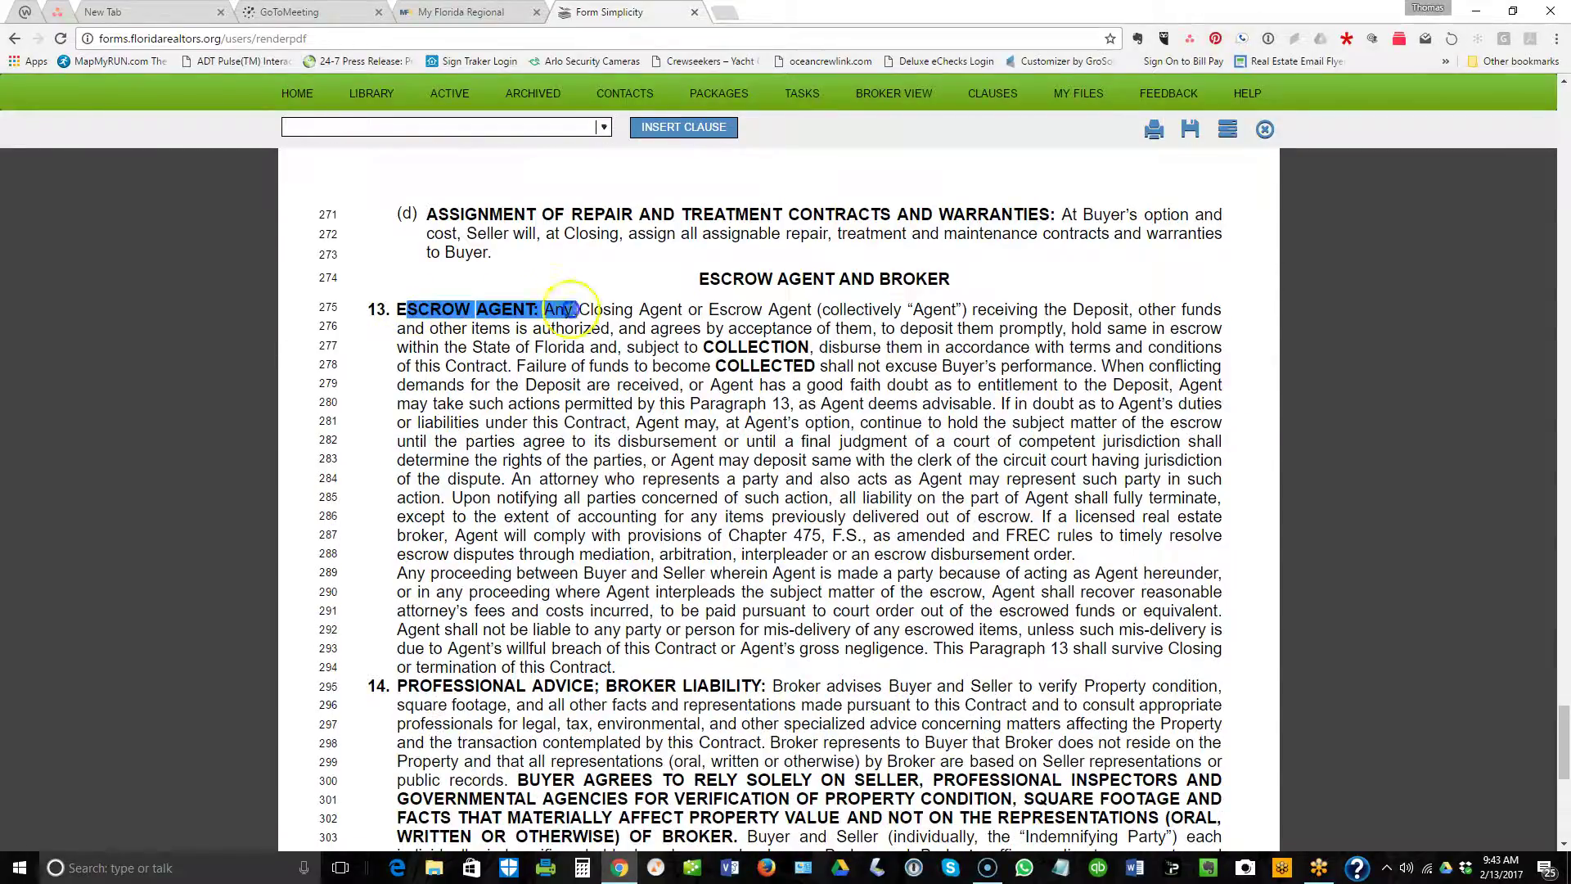
pyautogui.scroll(-6, 610, 318)
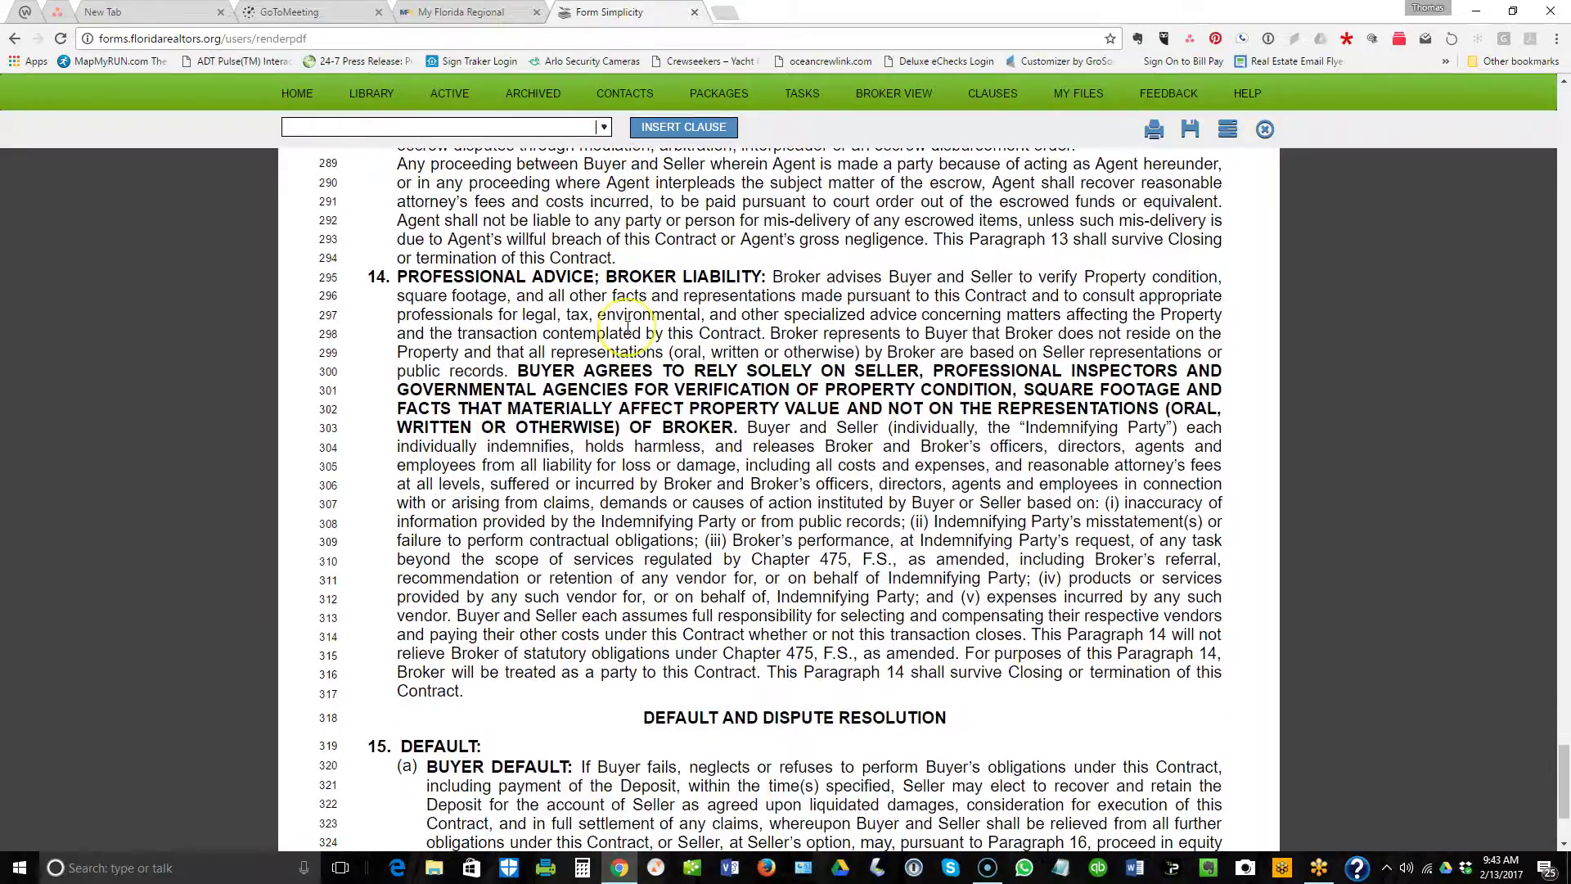
pyautogui.scroll(-5, 627, 327)
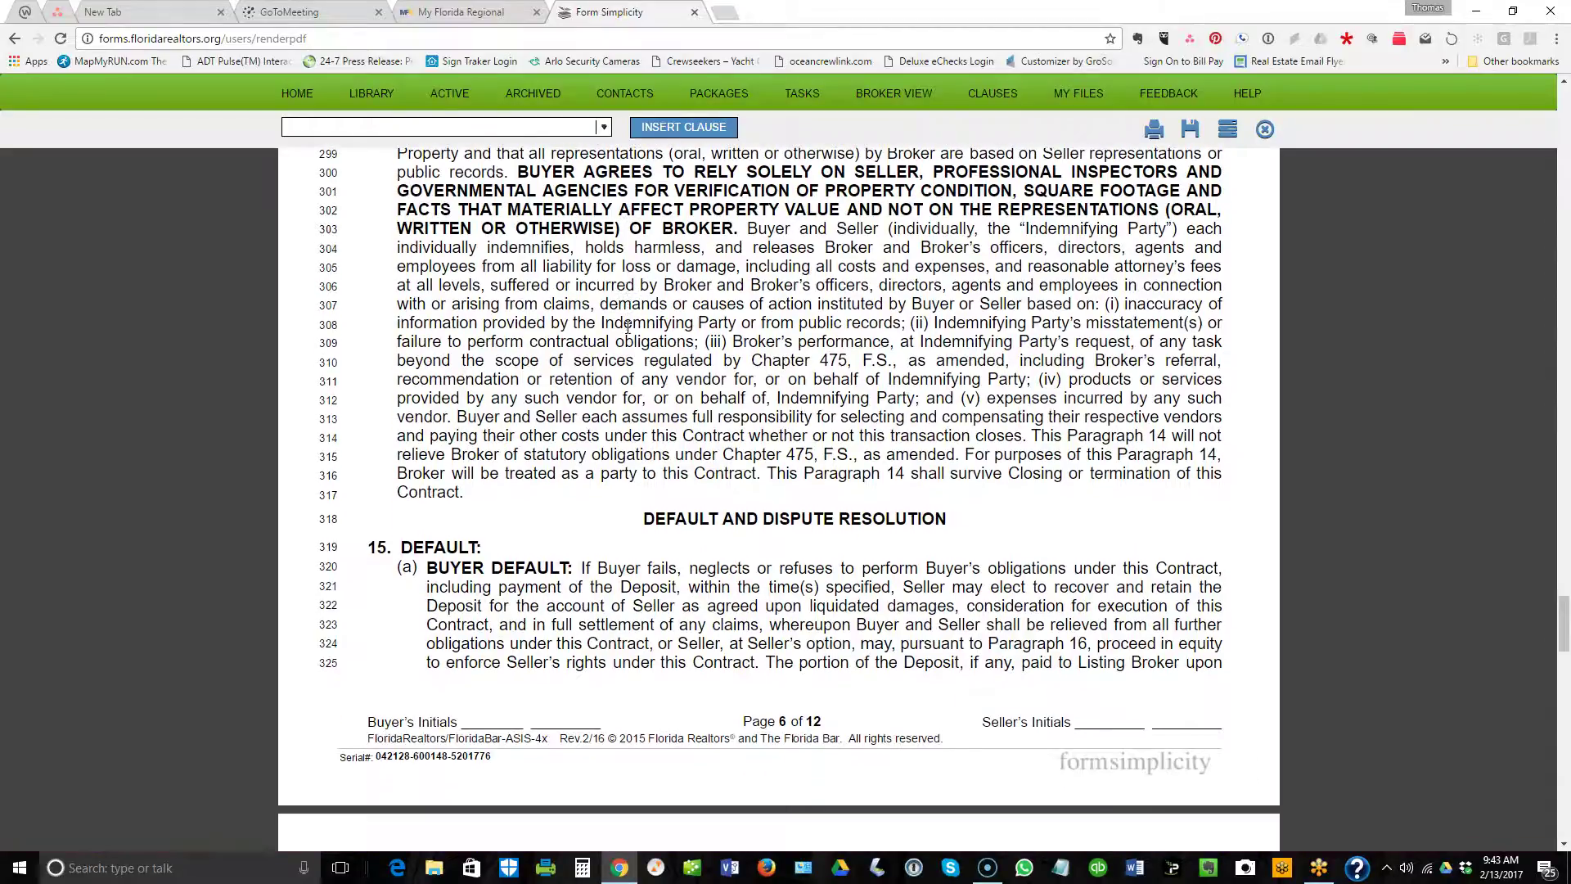
pyautogui.scroll(-10, 758, 391)
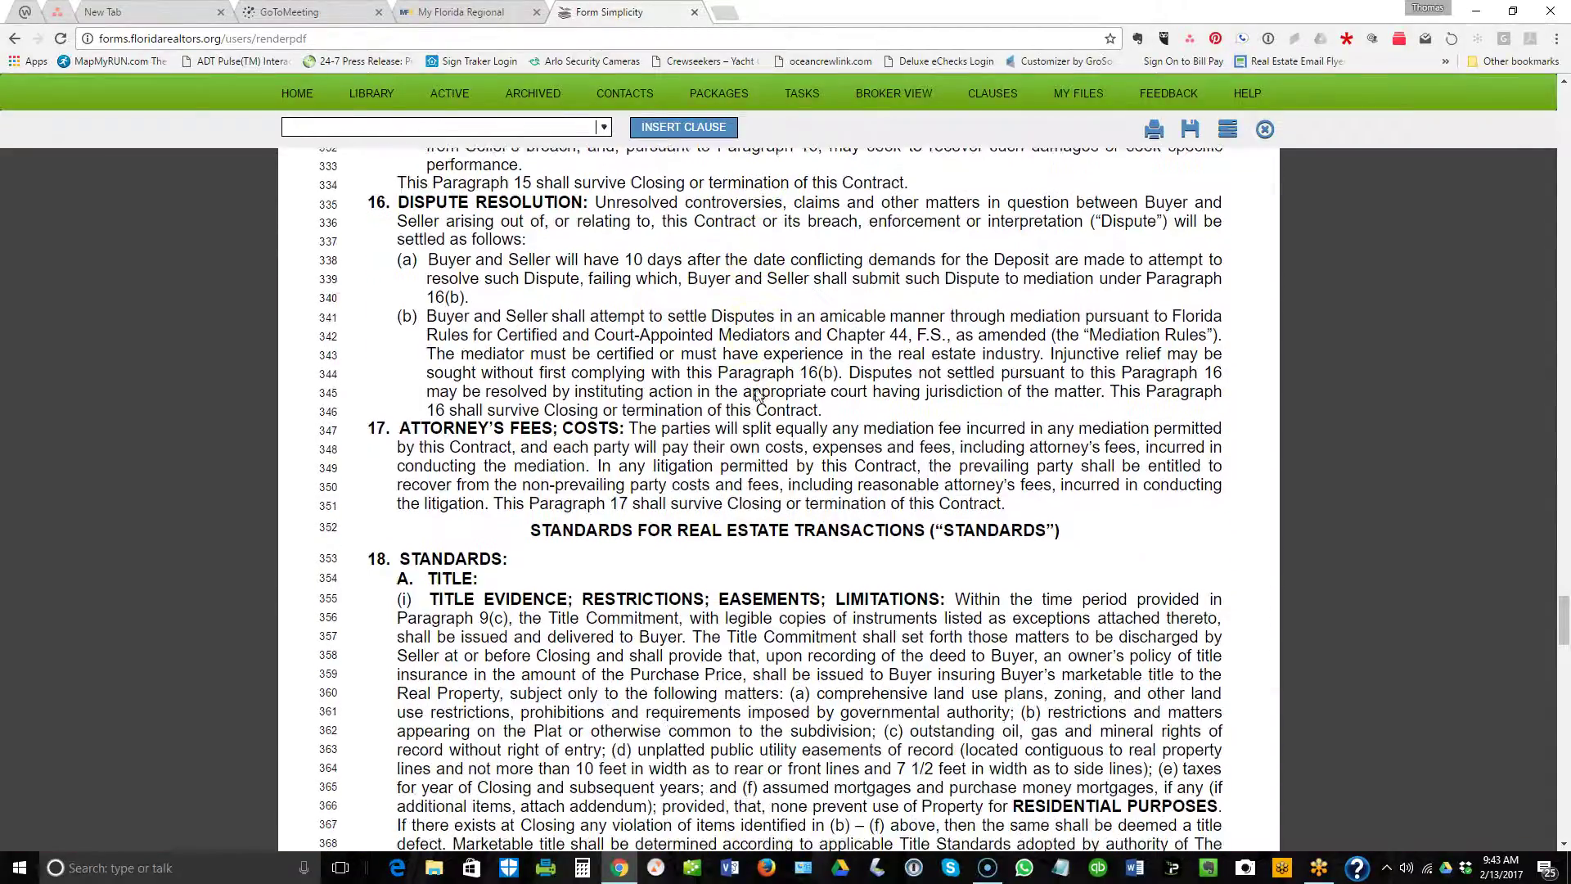
pyautogui.scroll(-2, 757, 389)
pyautogui.scroll(-10, 731, 373)
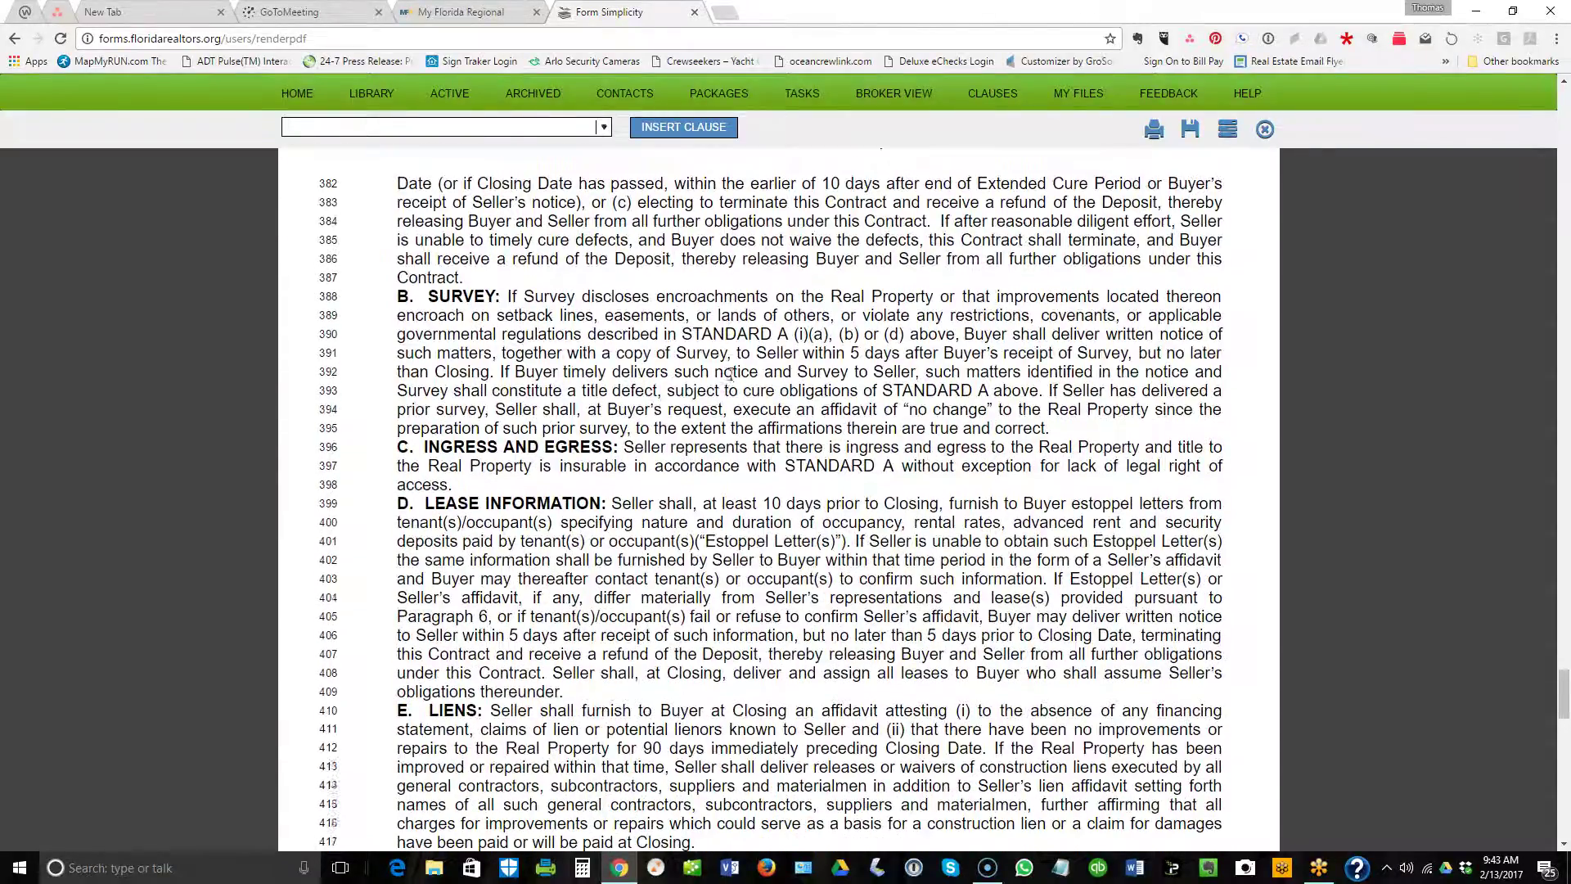
pyautogui.scroll(-9, 731, 372)
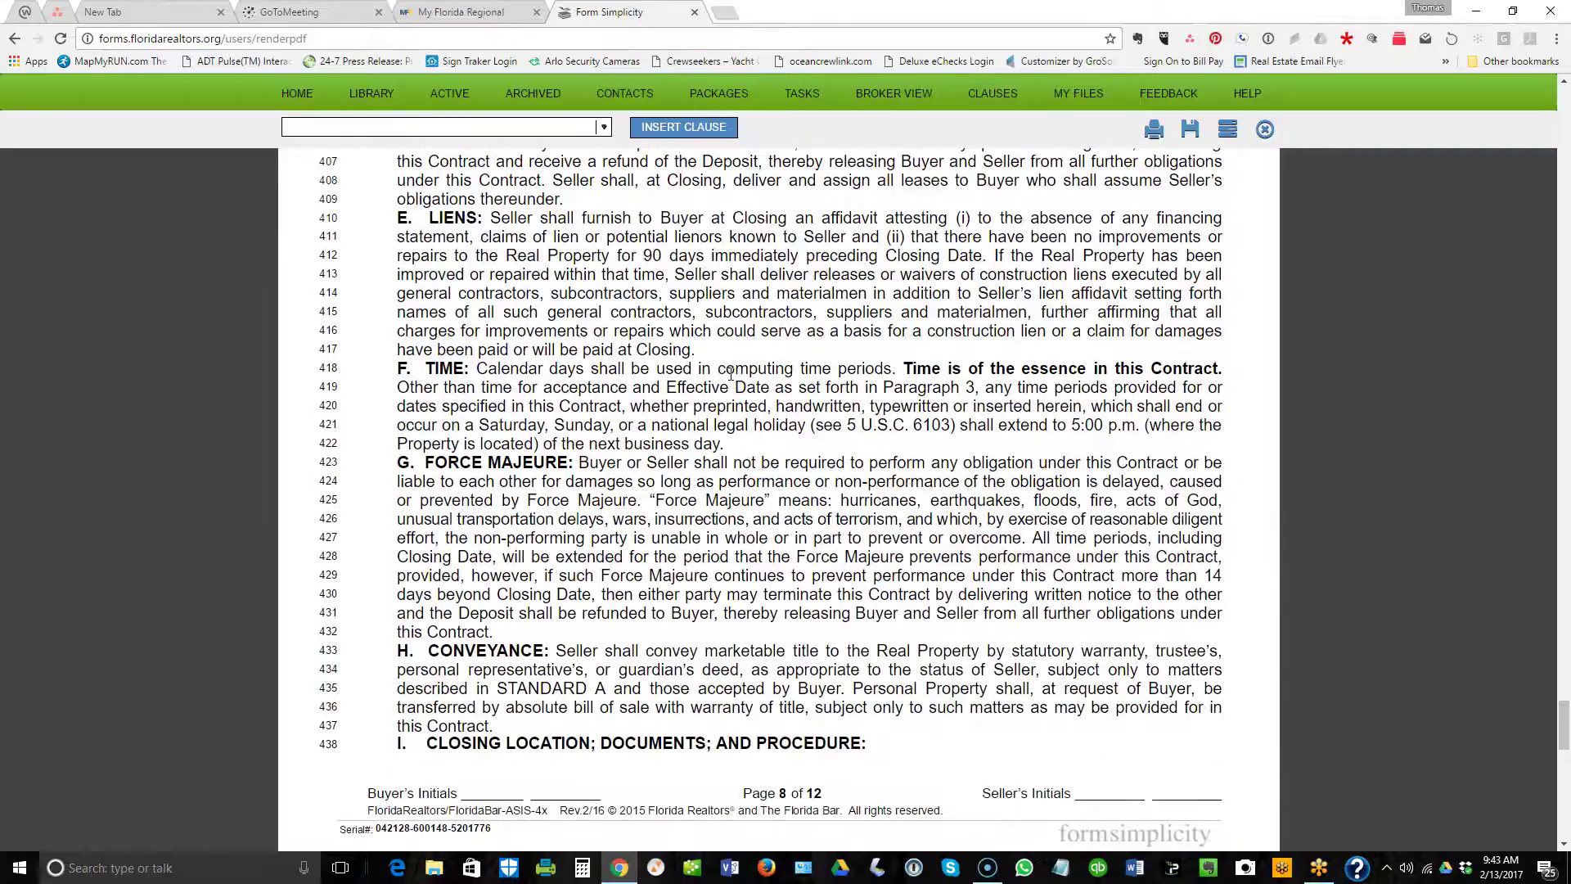
pyautogui.scroll(-5, 731, 372)
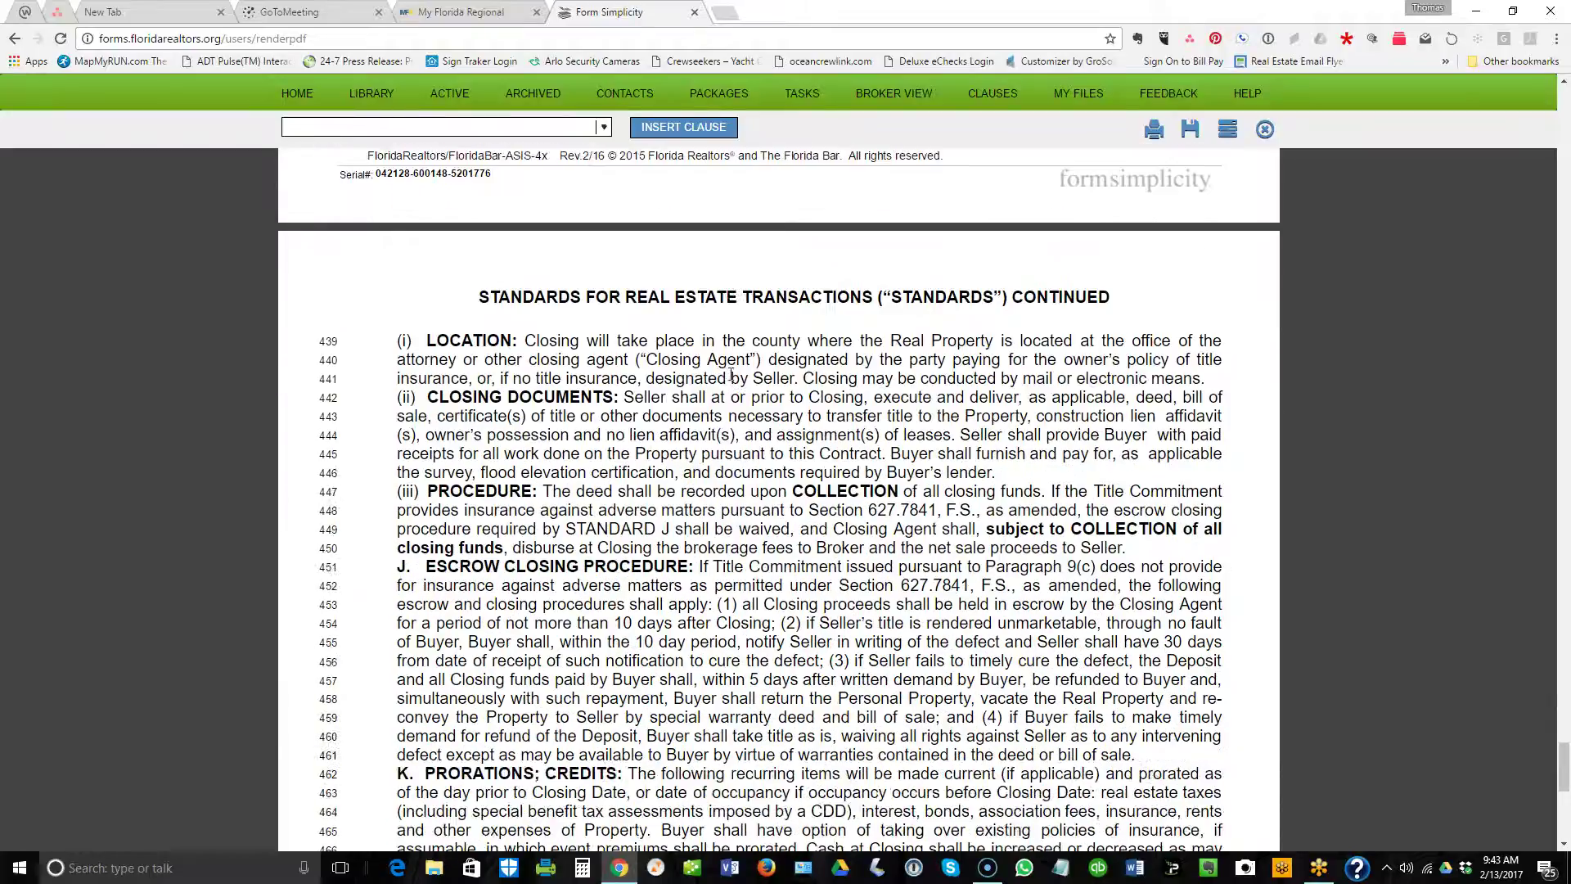
pyautogui.scroll(-5, 731, 375)
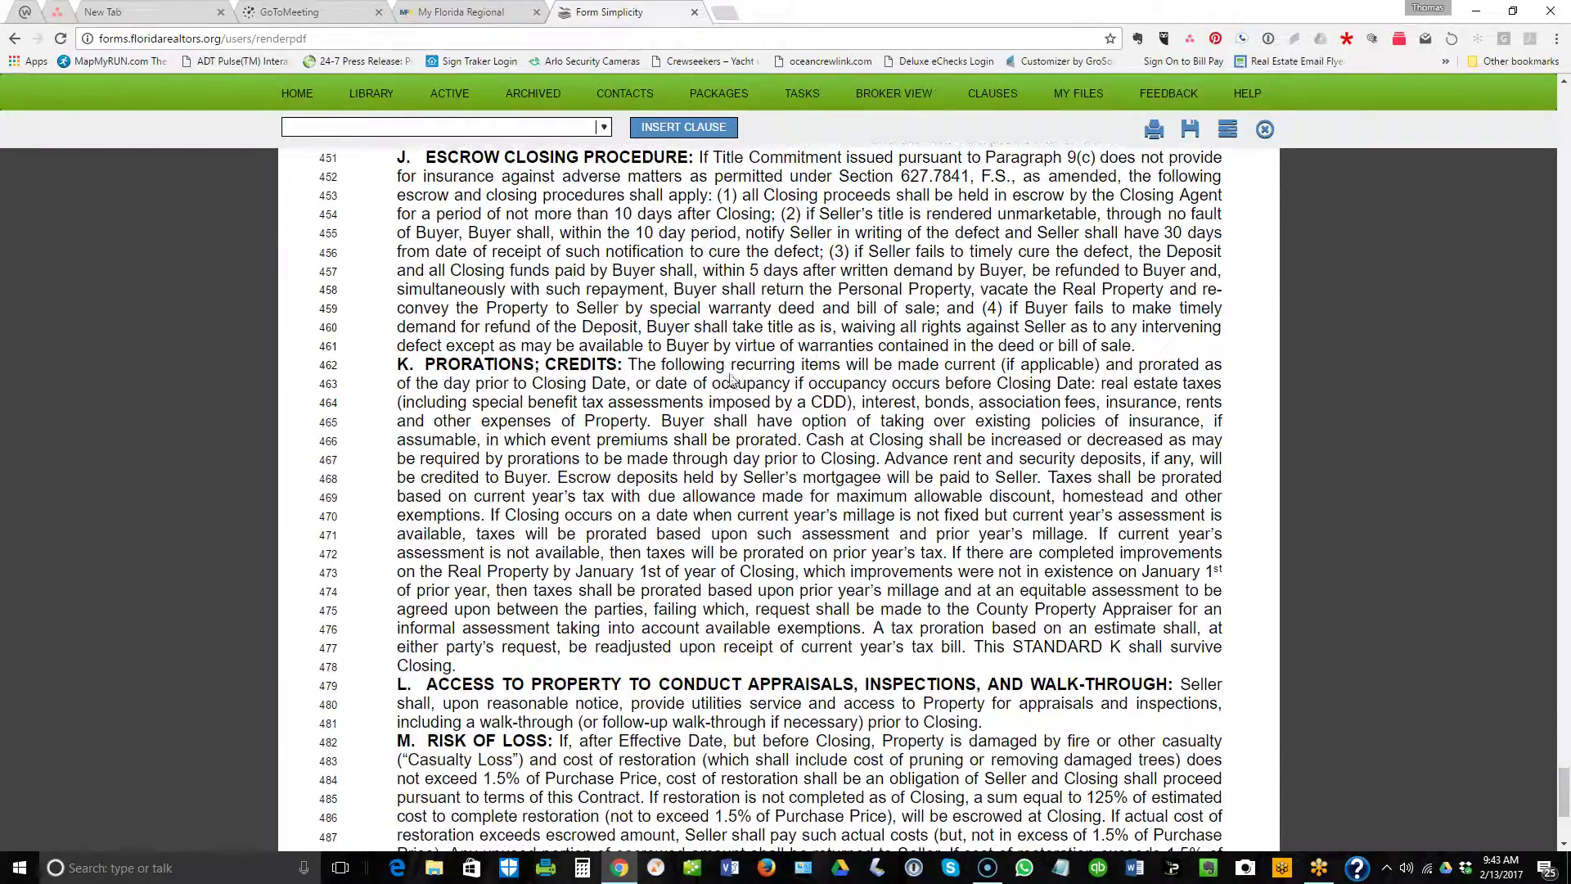
pyautogui.scroll(-4, 731, 380)
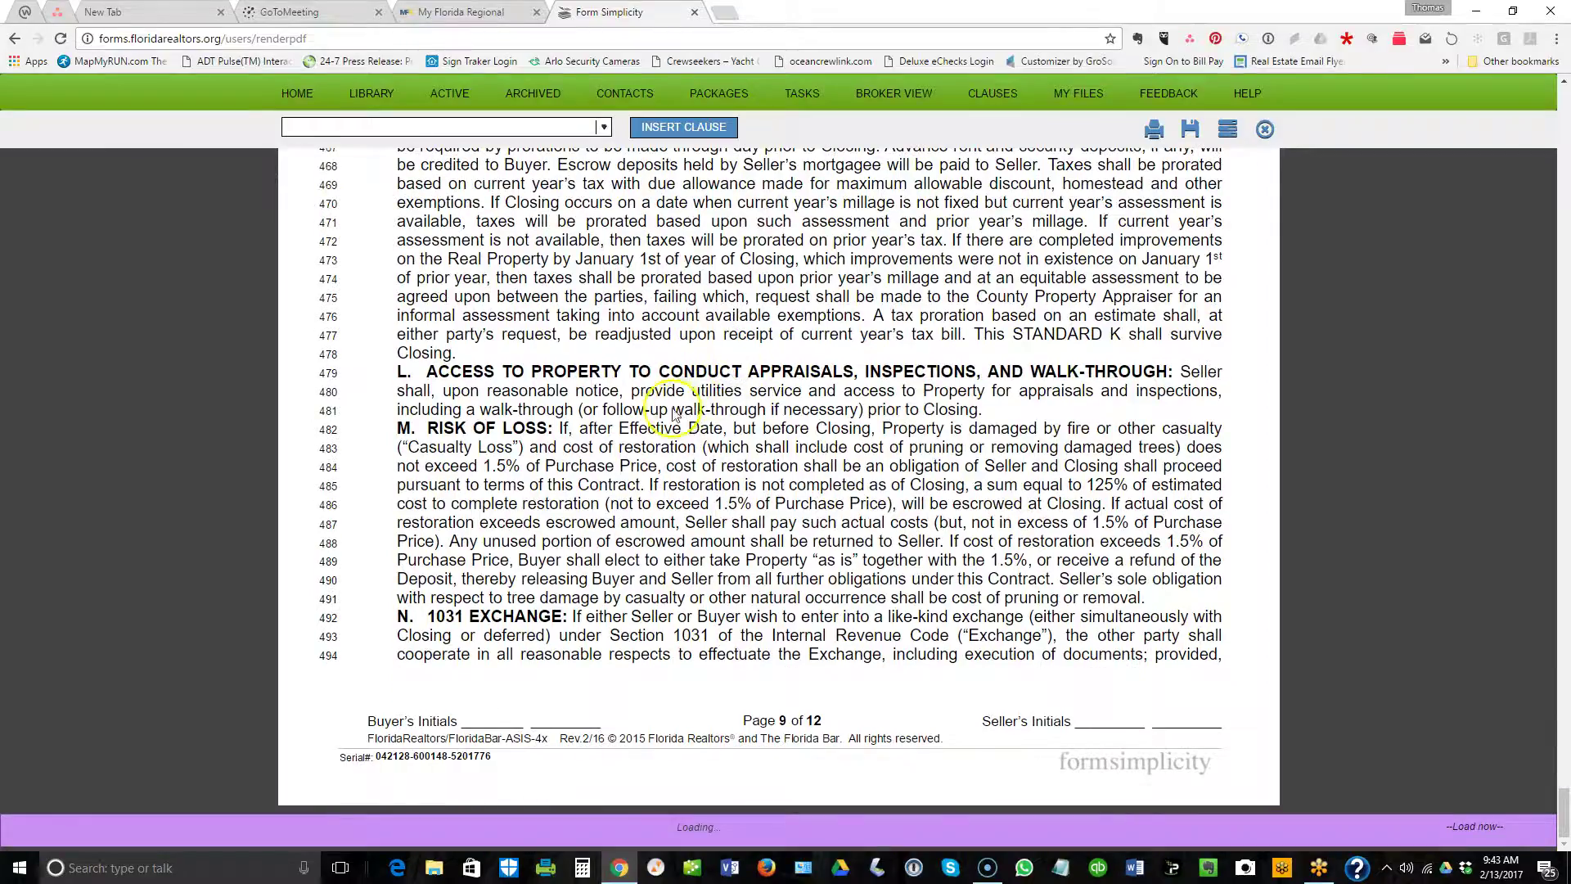
pyautogui.scroll(-8, 684, 401)
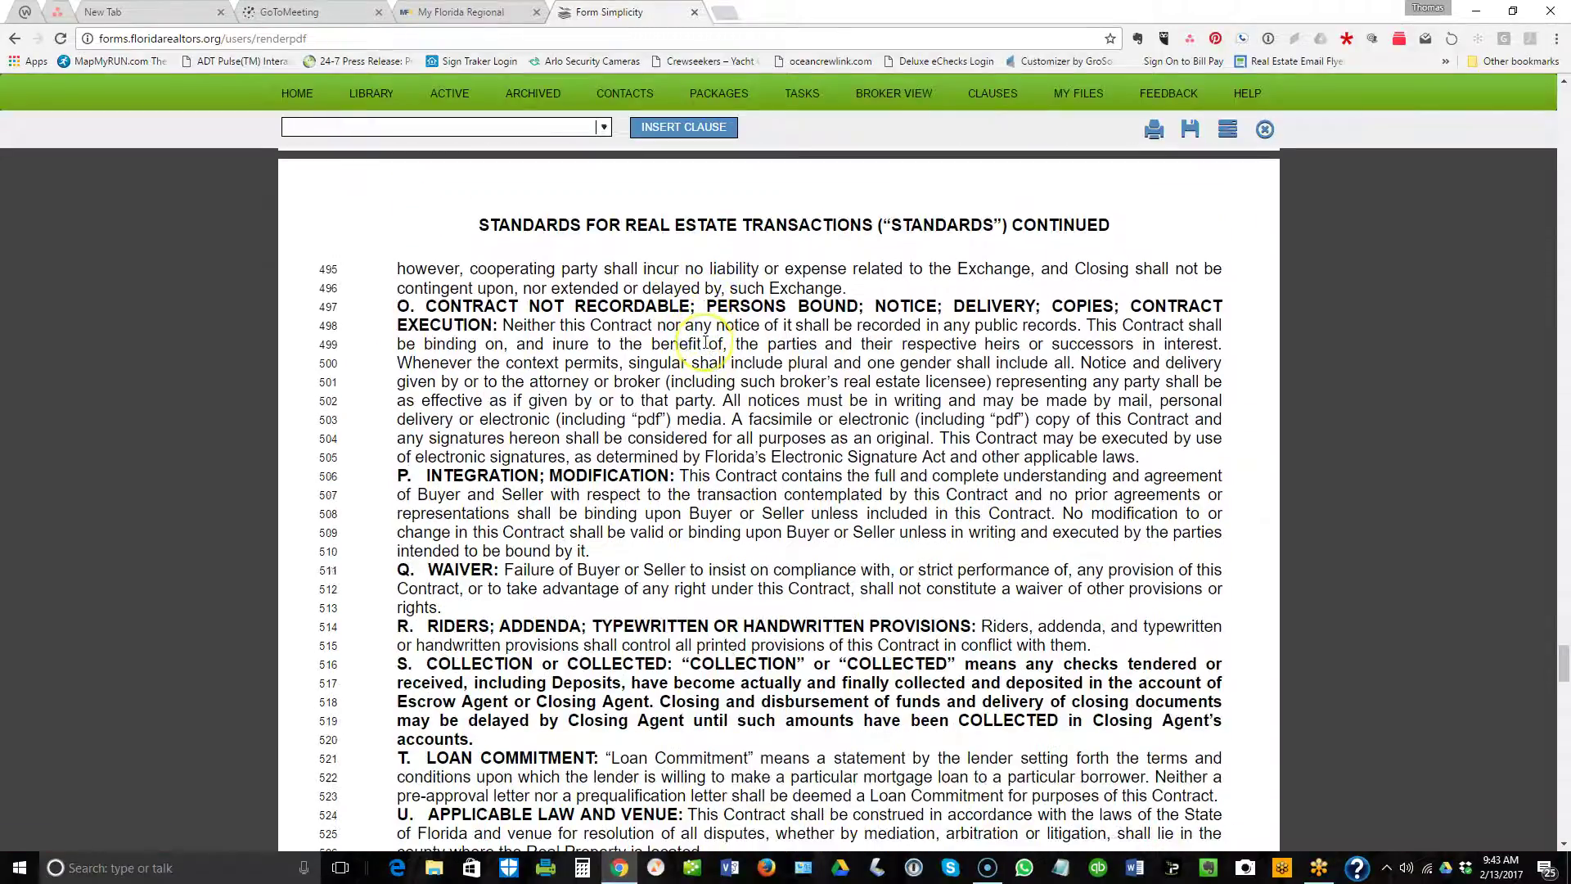
pyautogui.scroll(-1, 705, 343)
pyautogui.scroll(-6, 708, 340)
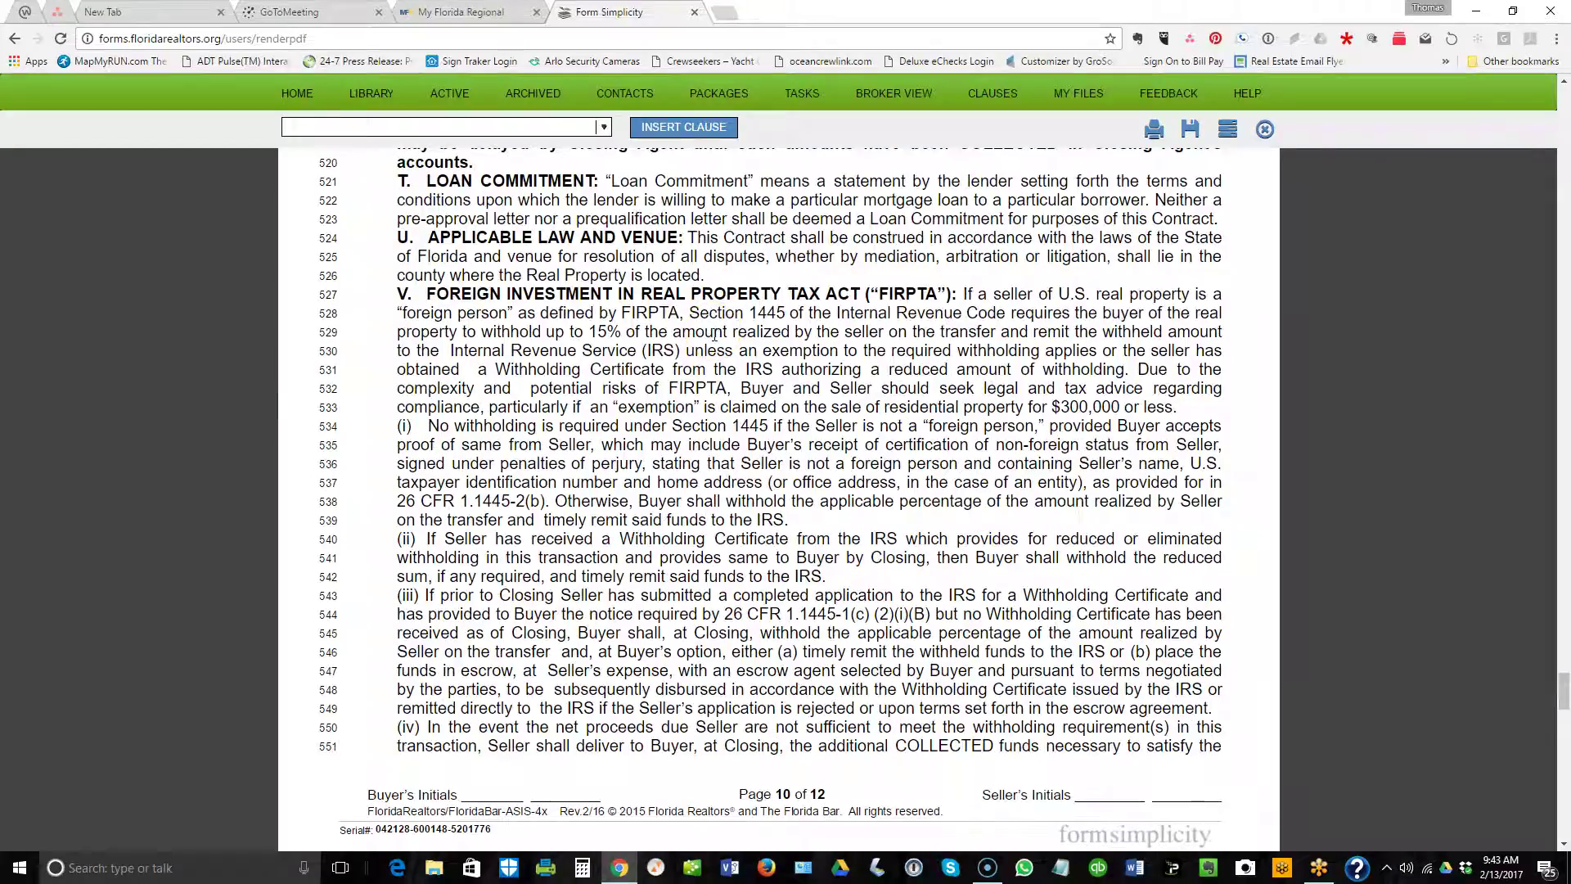
pyautogui.scroll(-1, 458, 266)
pyautogui.moveTo(436, 216); pyautogui.dragTo(958, 217)
pyautogui.click(869, 304)
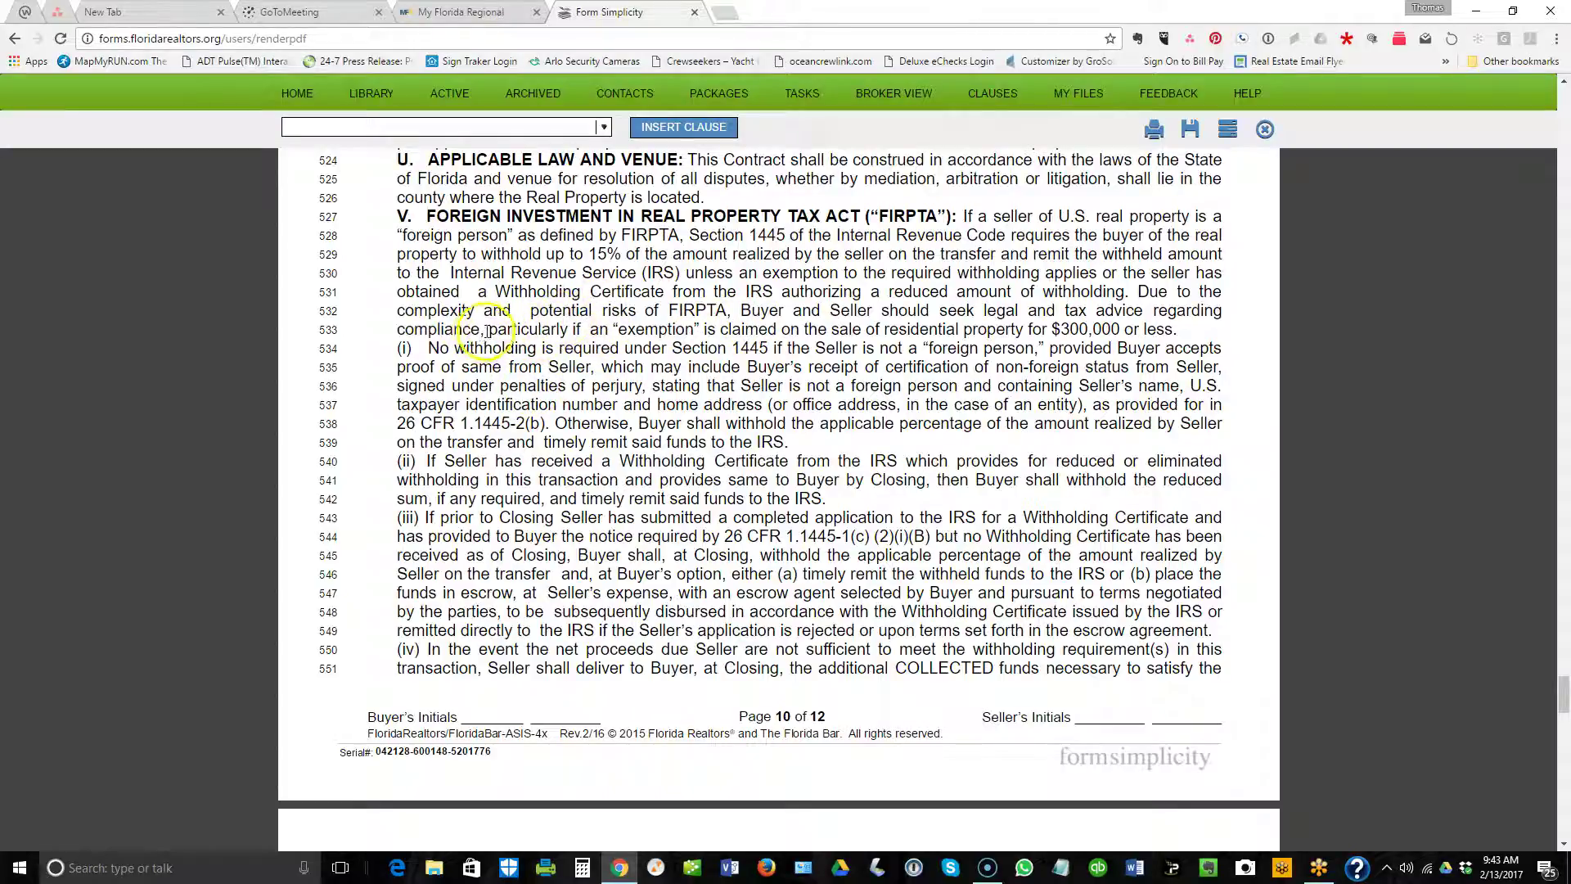
pyautogui.moveTo(489, 329); pyautogui.dragTo(1021, 329)
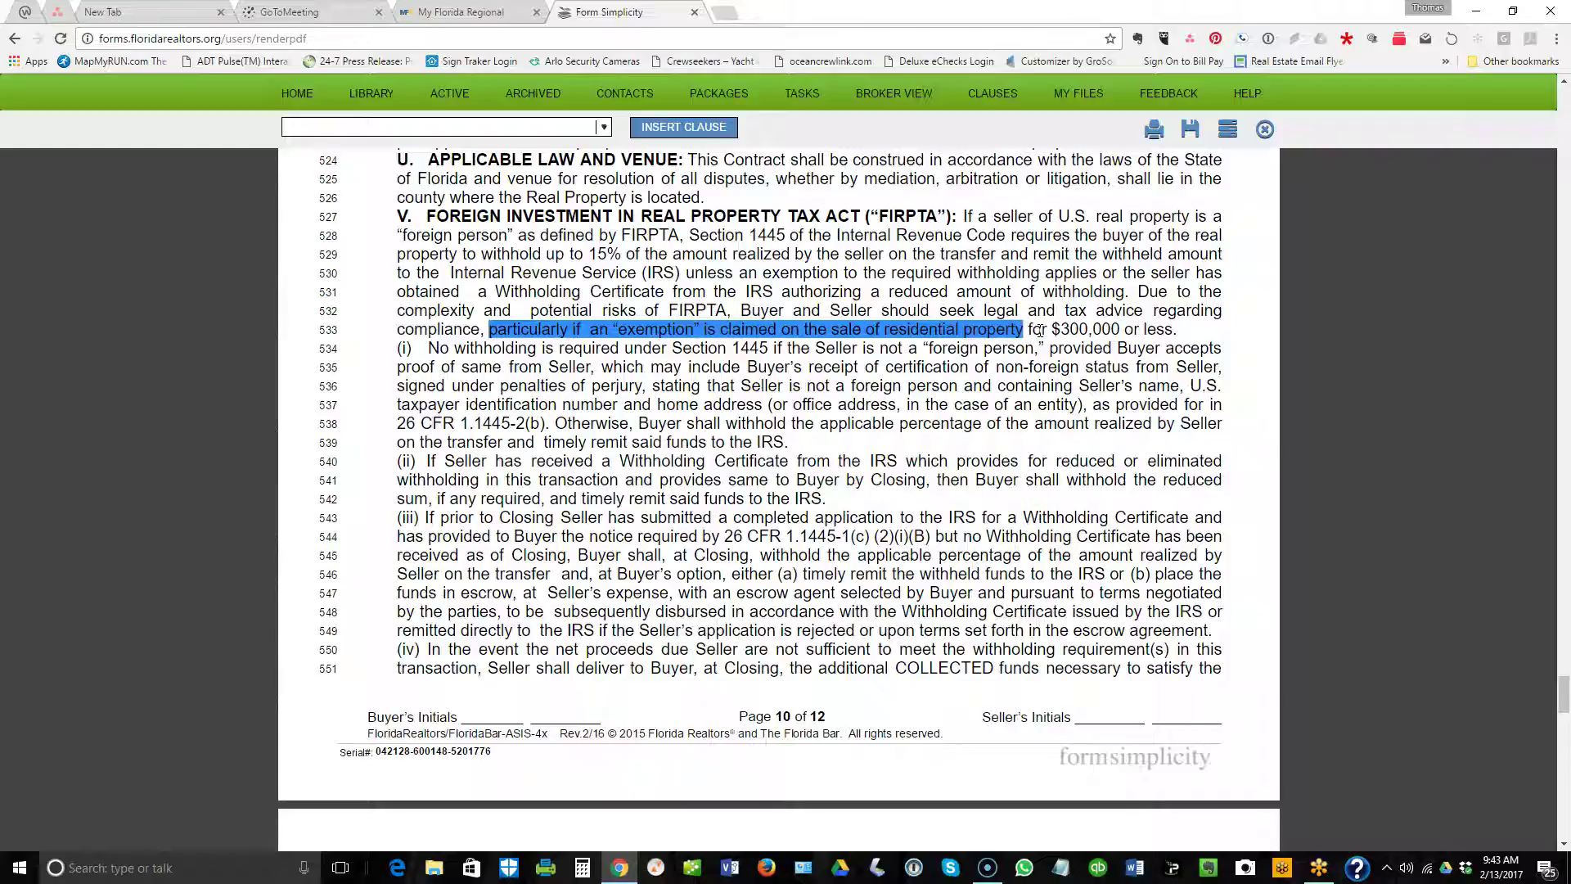
pyautogui.click(1025, 330)
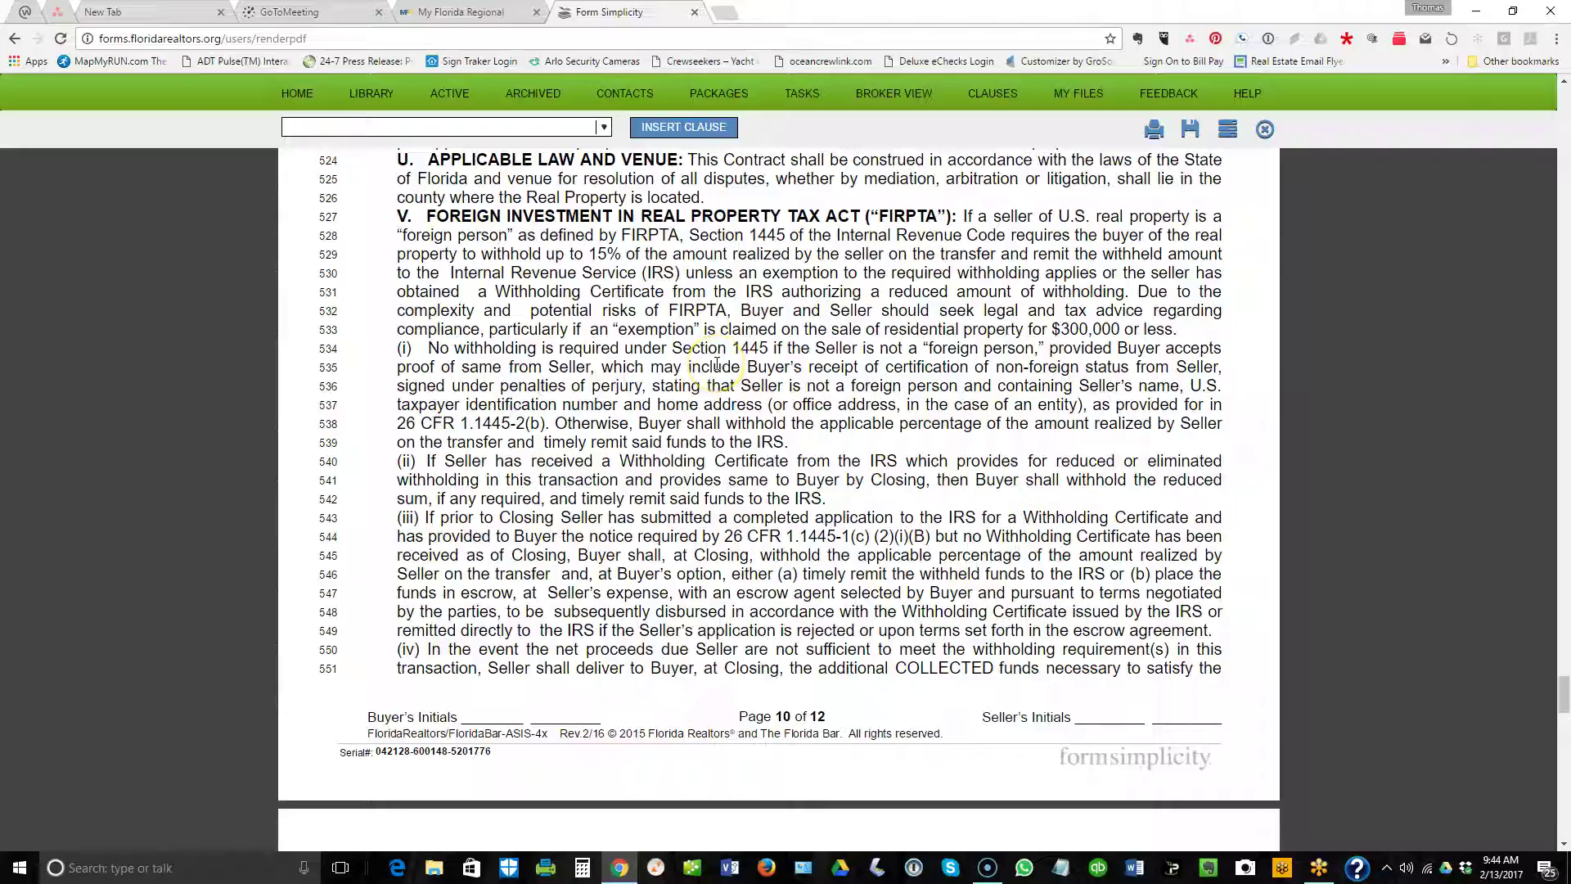
pyautogui.scroll(-4, 717, 365)
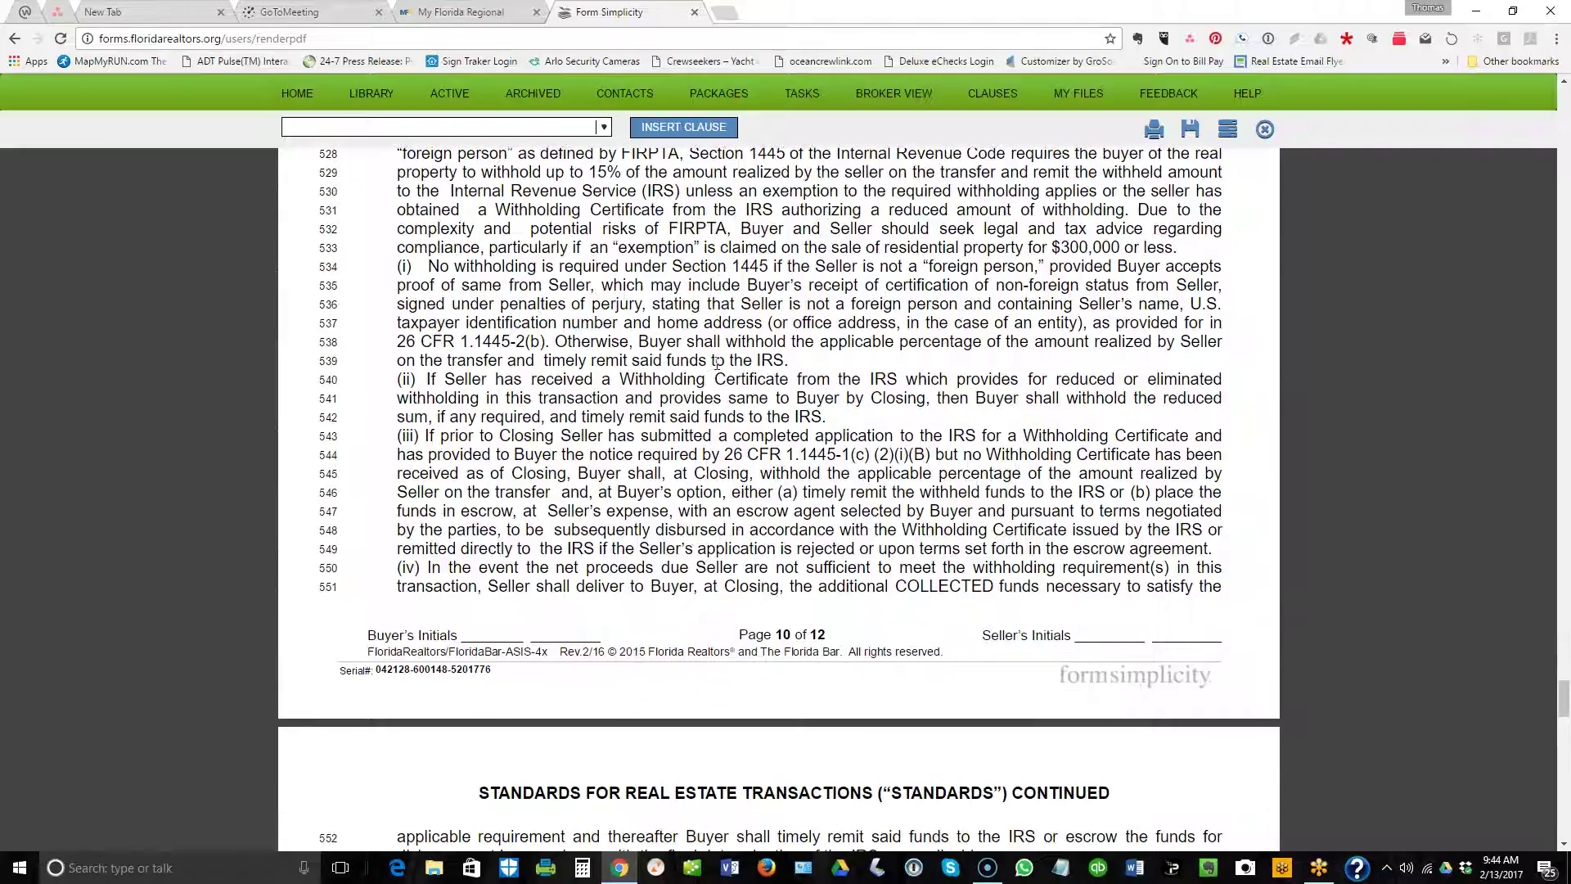
pyautogui.scroll(-1, 717, 365)
pyautogui.scroll(6, 717, 365)
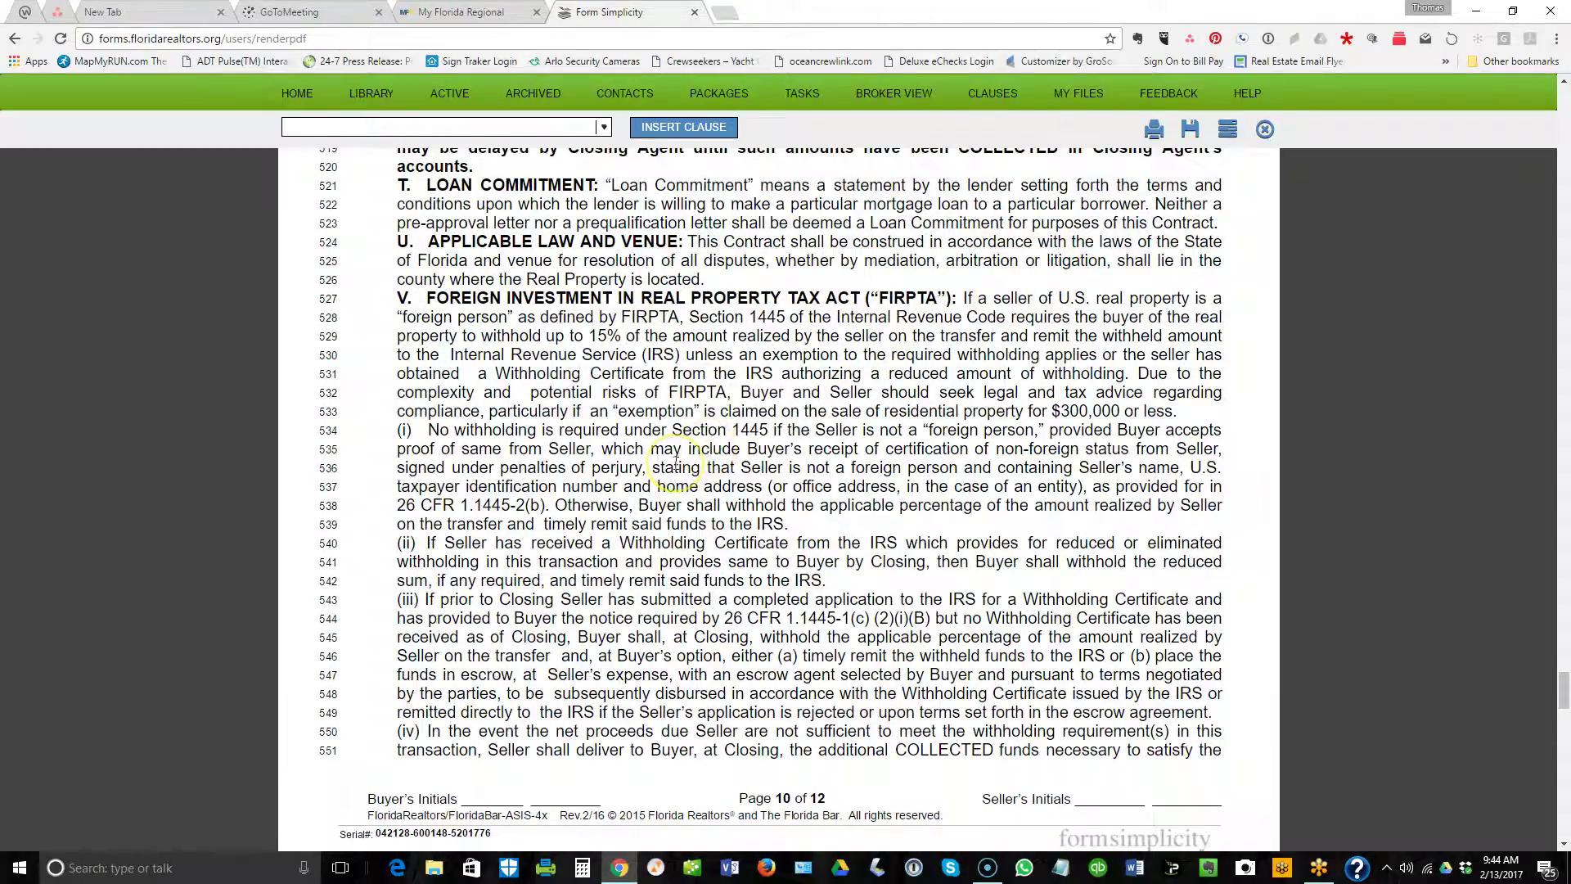
pyautogui.scroll(-1, 678, 464)
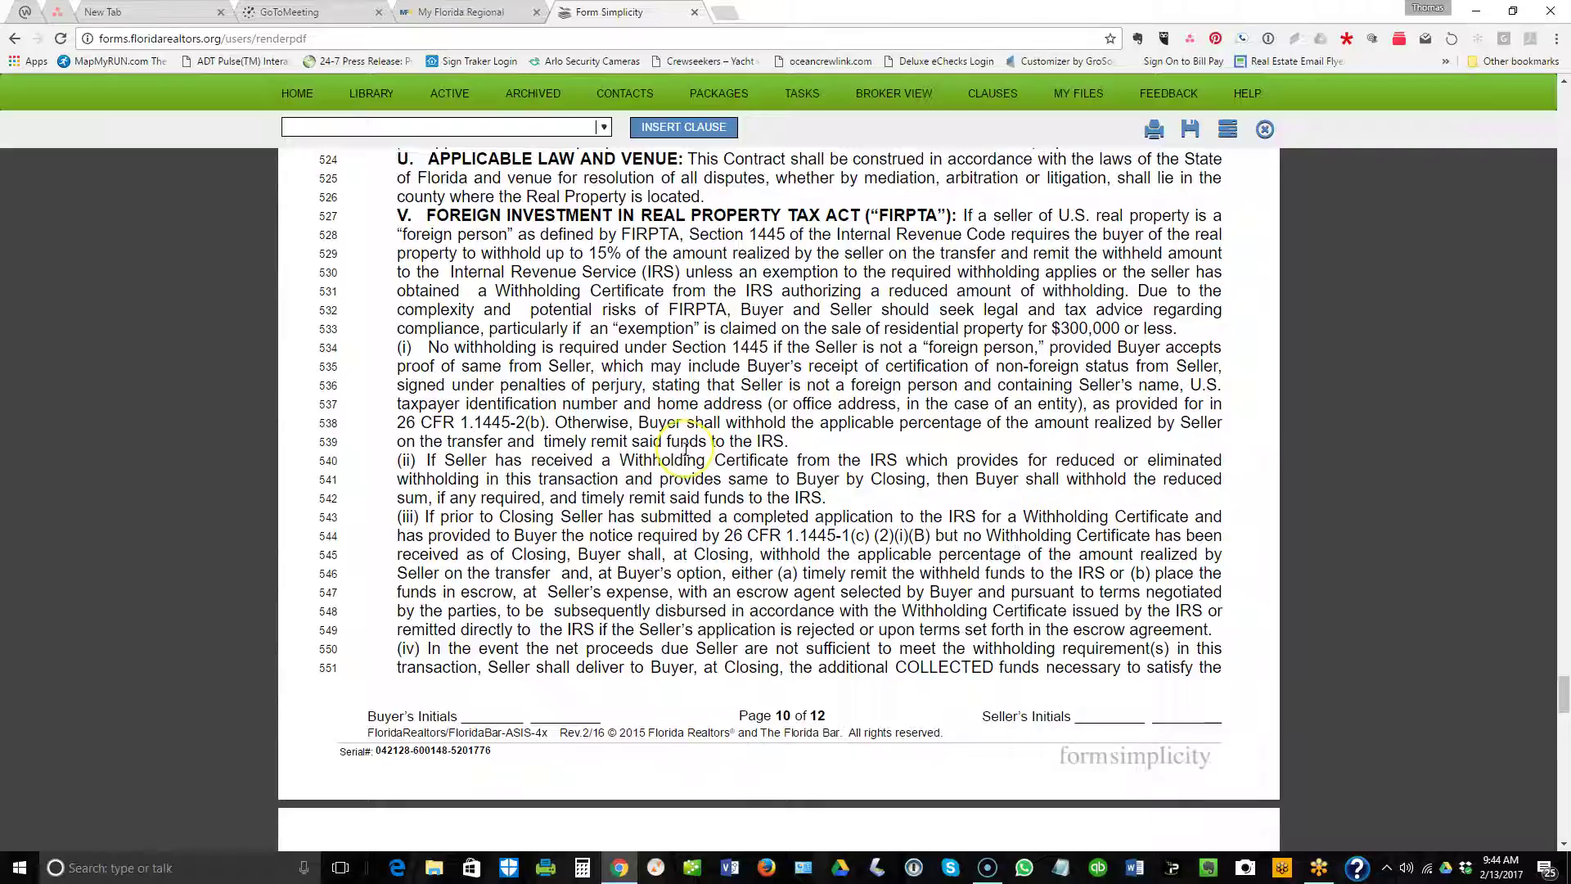
pyautogui.scroll(-1, 678, 455)
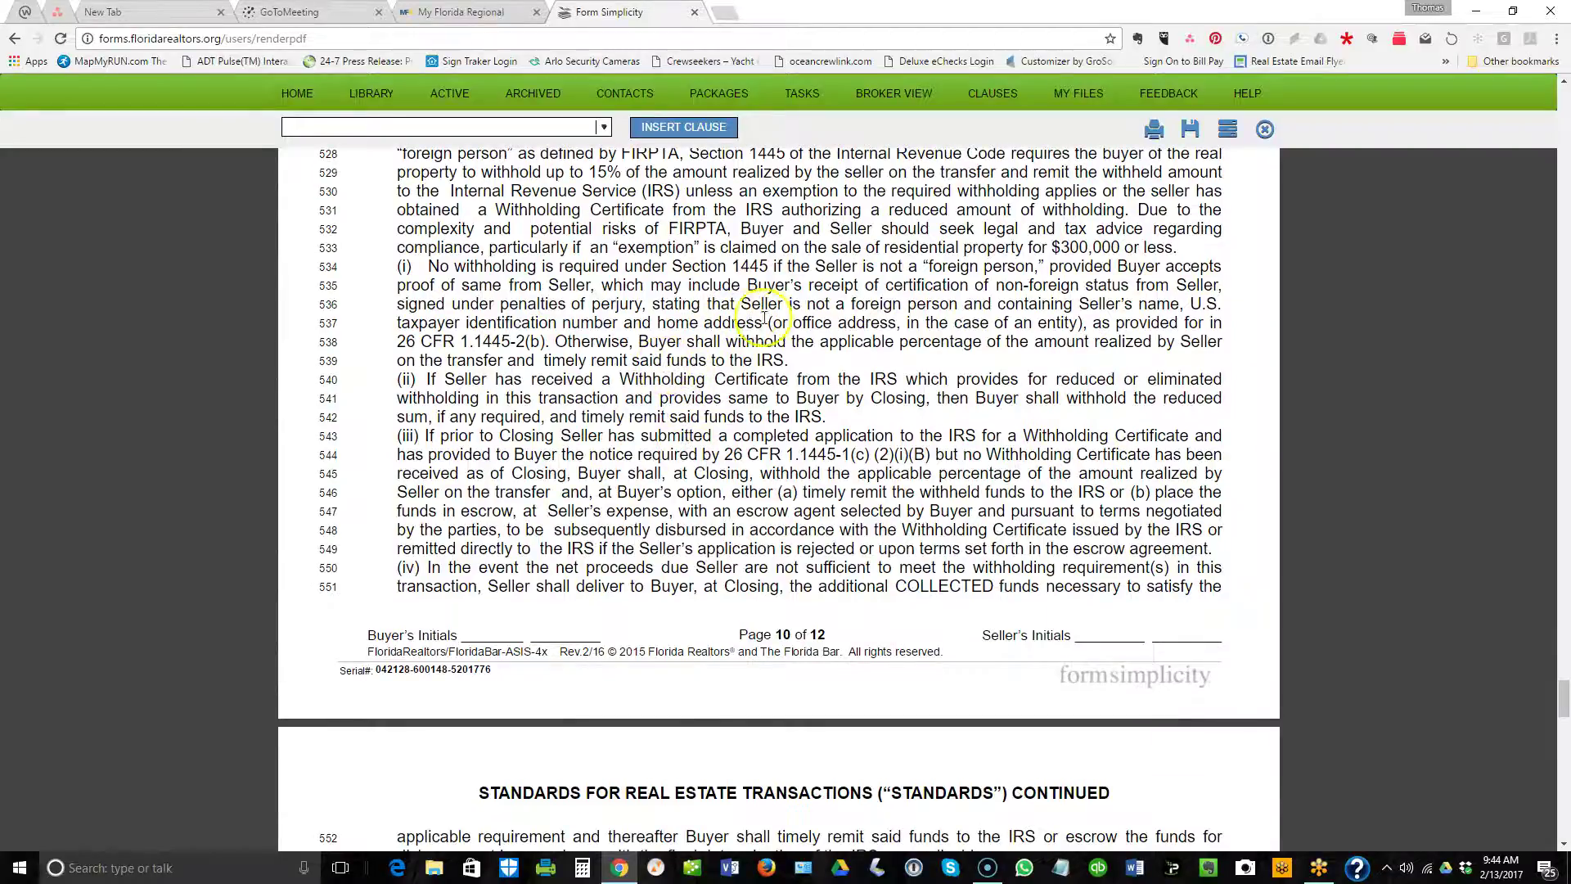
pyautogui.scroll(-4, 790, 348)
pyautogui.scroll(-3, 789, 348)
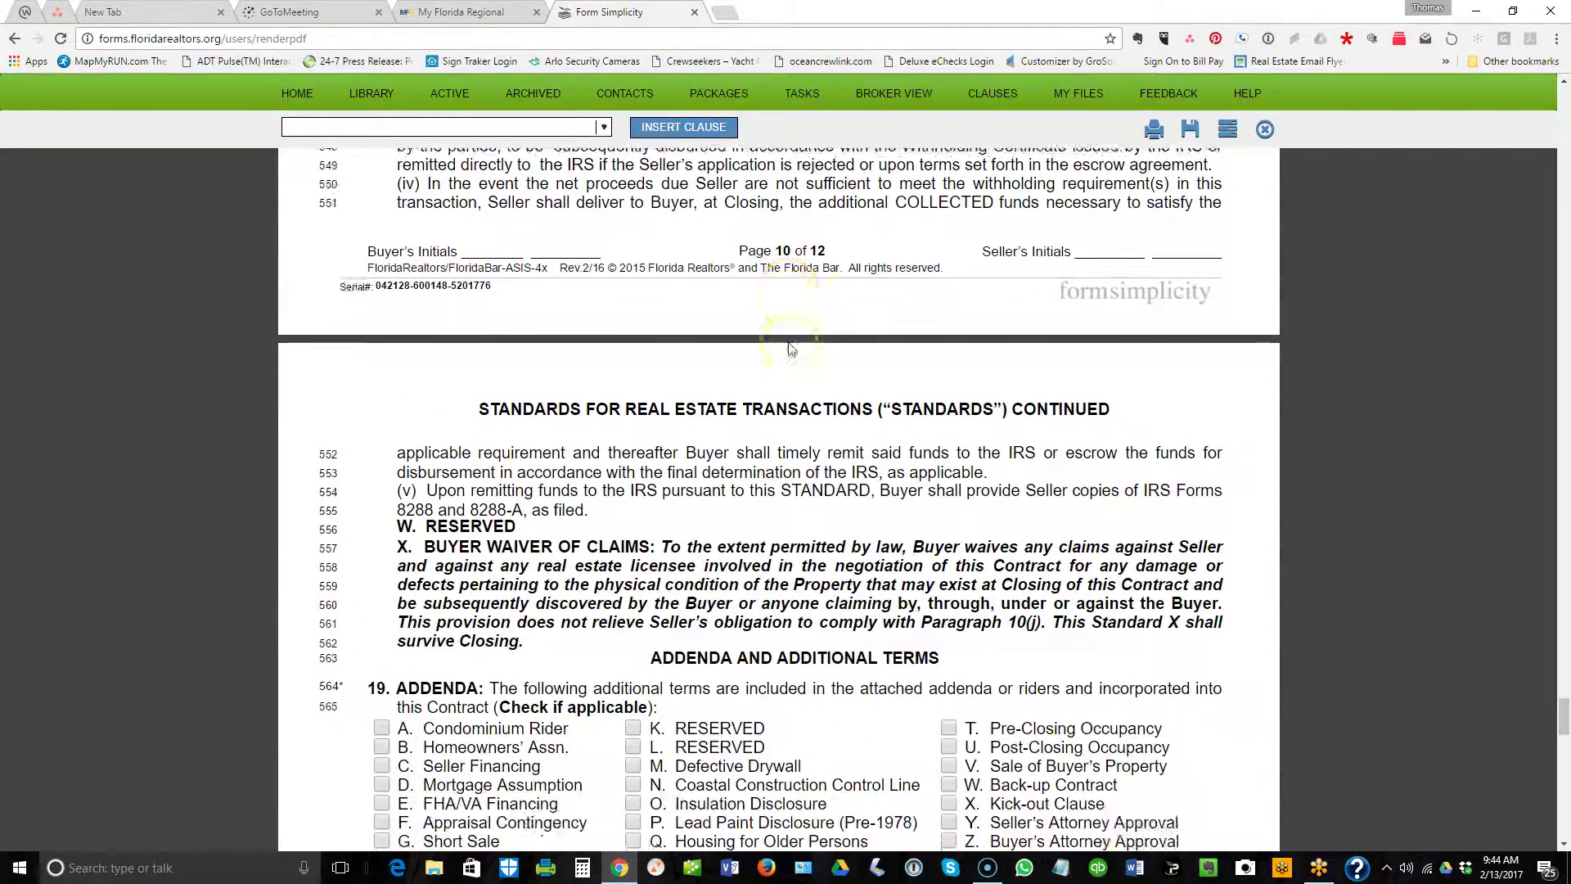
pyautogui.scroll(-3, 790, 348)
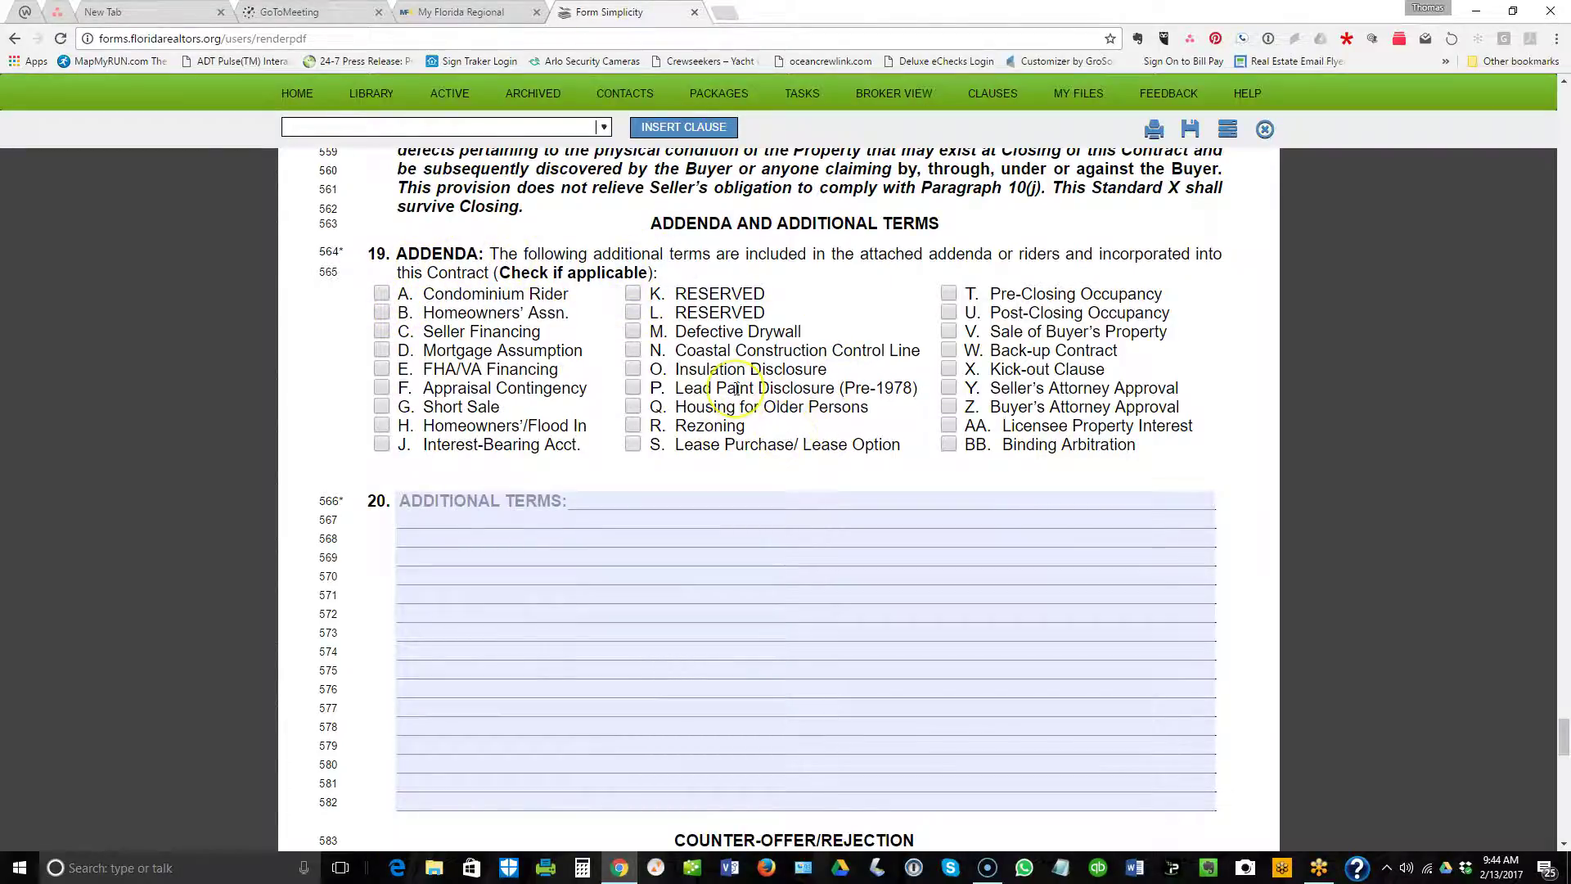
pyautogui.click(720, 458)
pyautogui.click(382, 294)
pyautogui.click(381, 296)
pyautogui.click(381, 314)
pyautogui.click(383, 314)
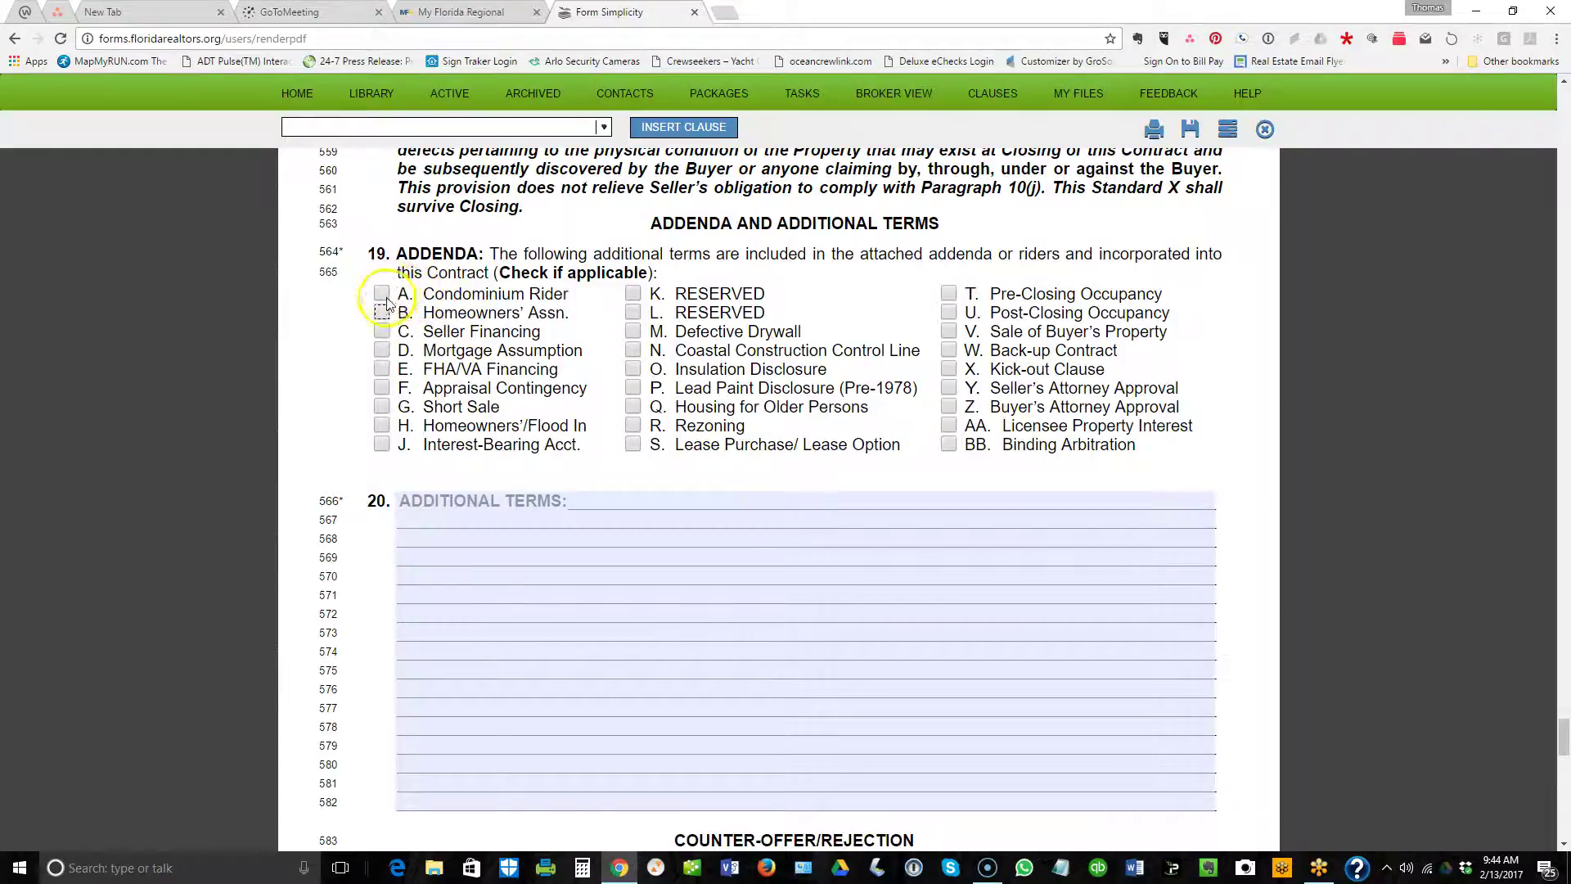
pyautogui.click(382, 295)
pyautogui.click(381, 295)
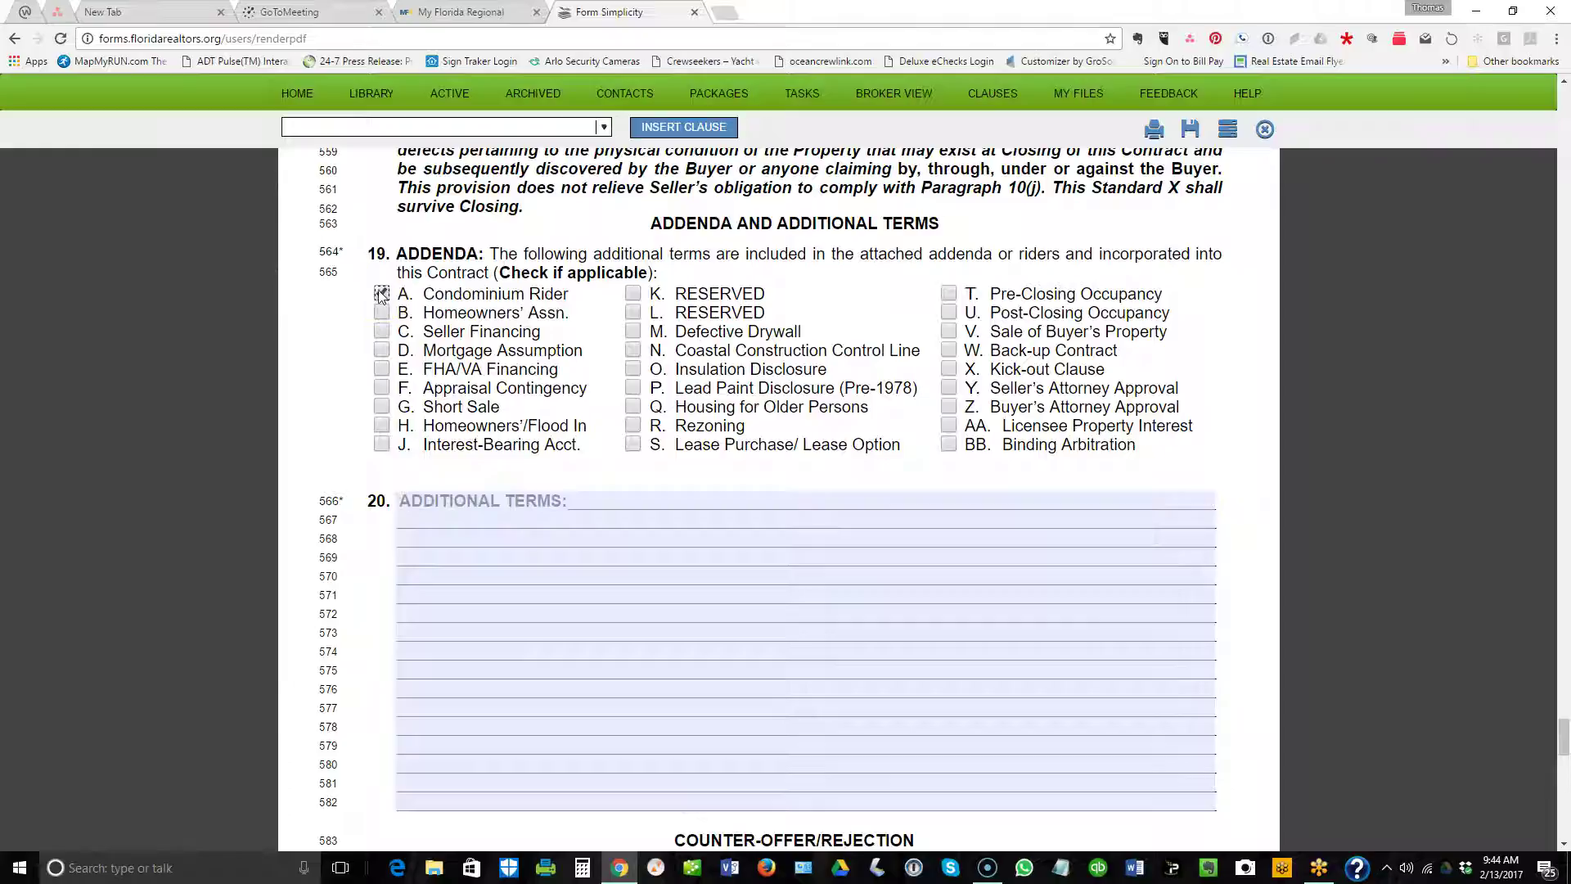
pyautogui.click(382, 295)
pyautogui.click(382, 295)
pyautogui.click(384, 299)
pyautogui.click(381, 295)
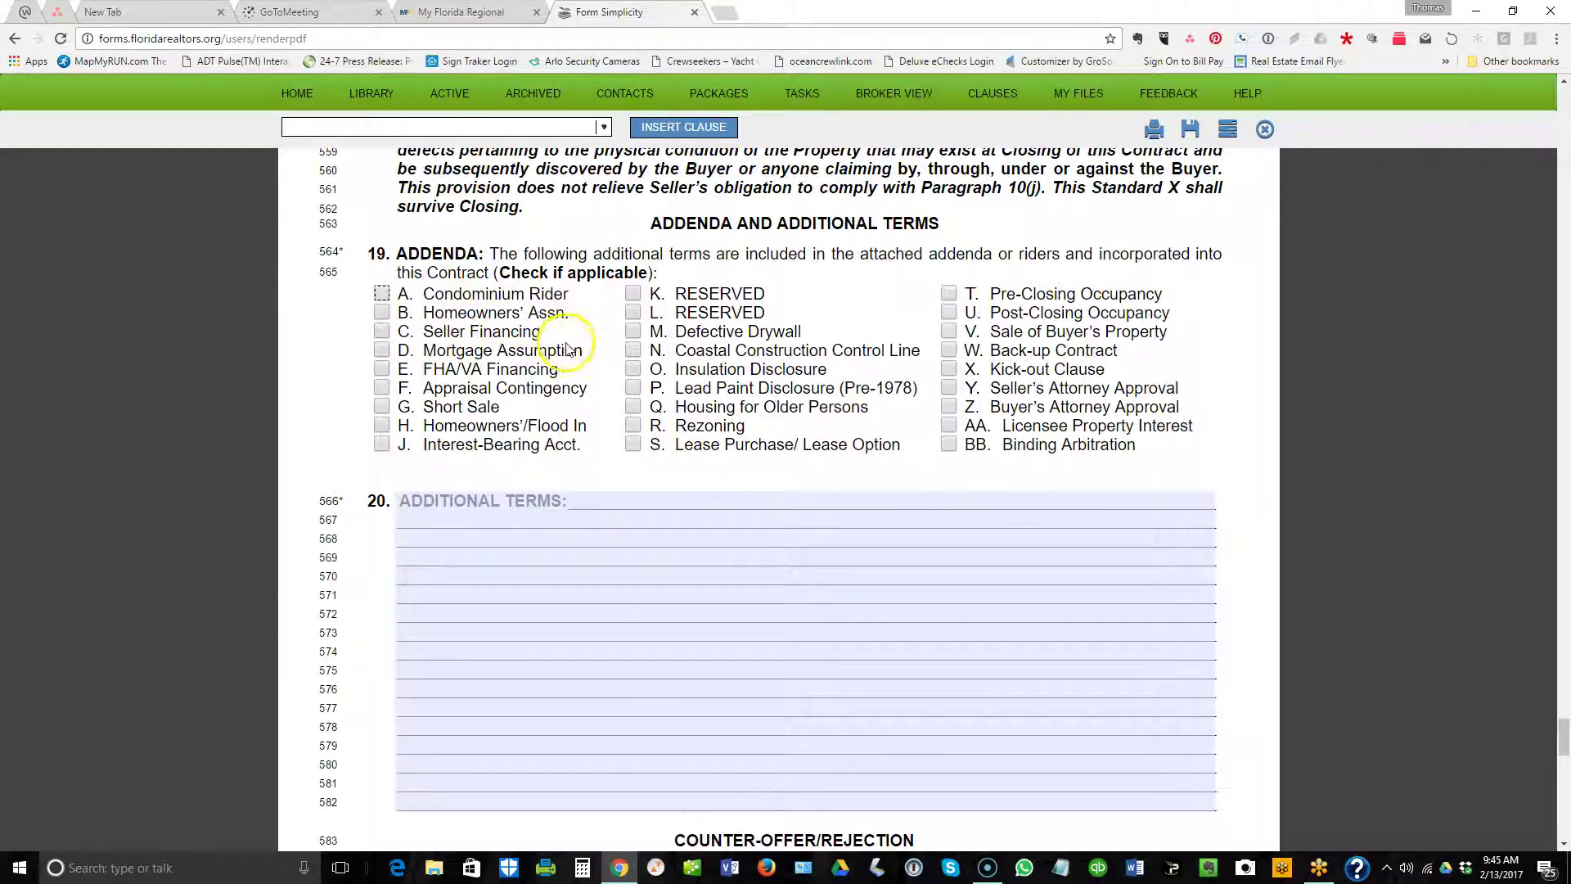
pyautogui.scroll(-1, 567, 349)
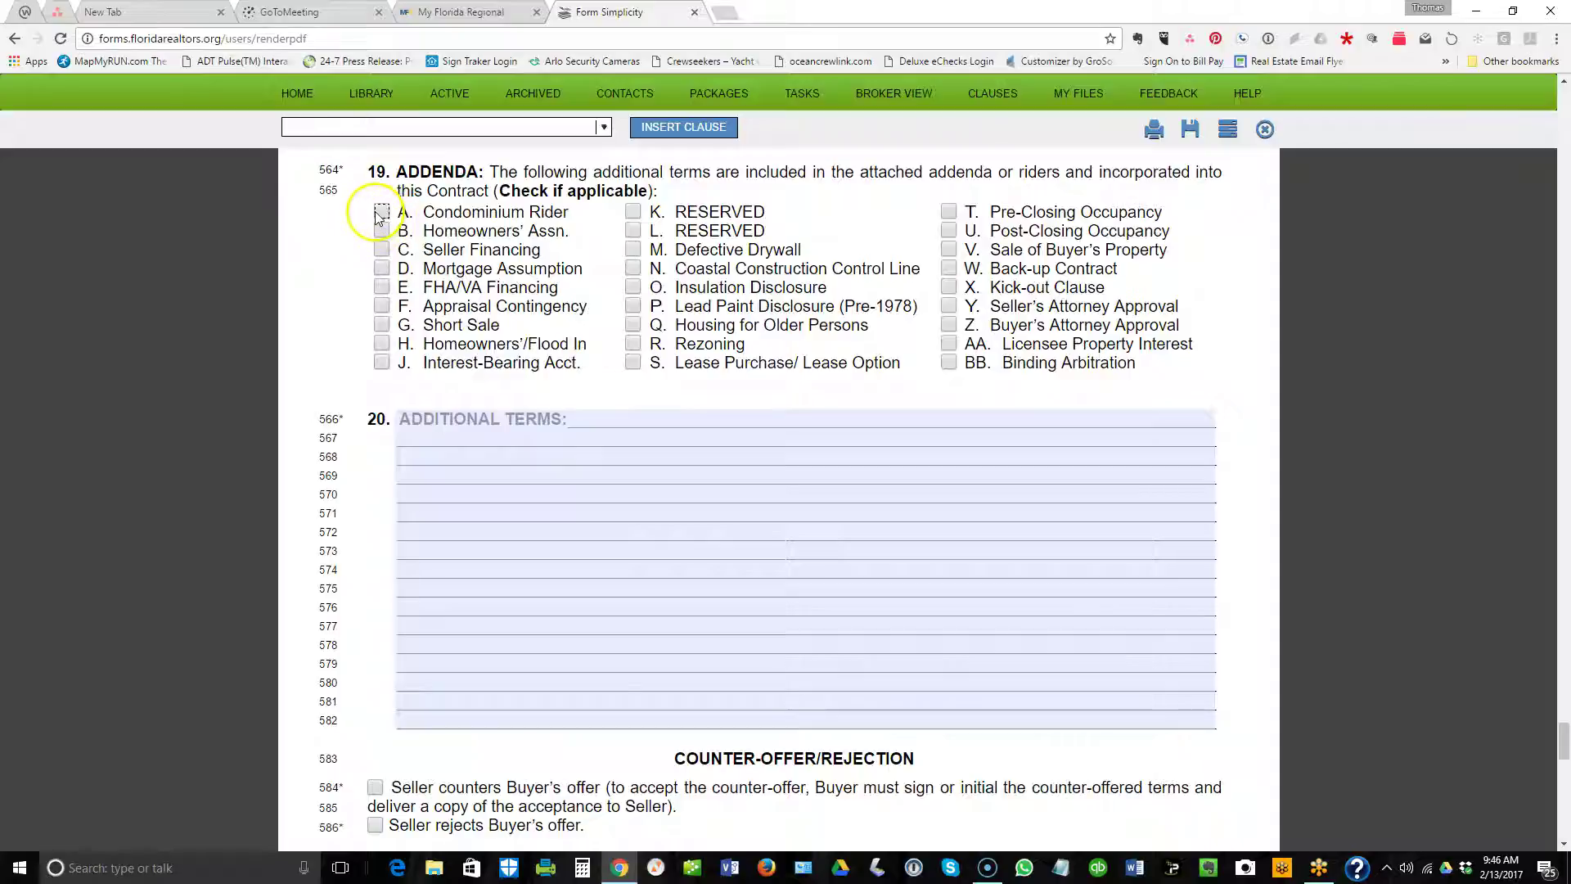
pyautogui.click(381, 212)
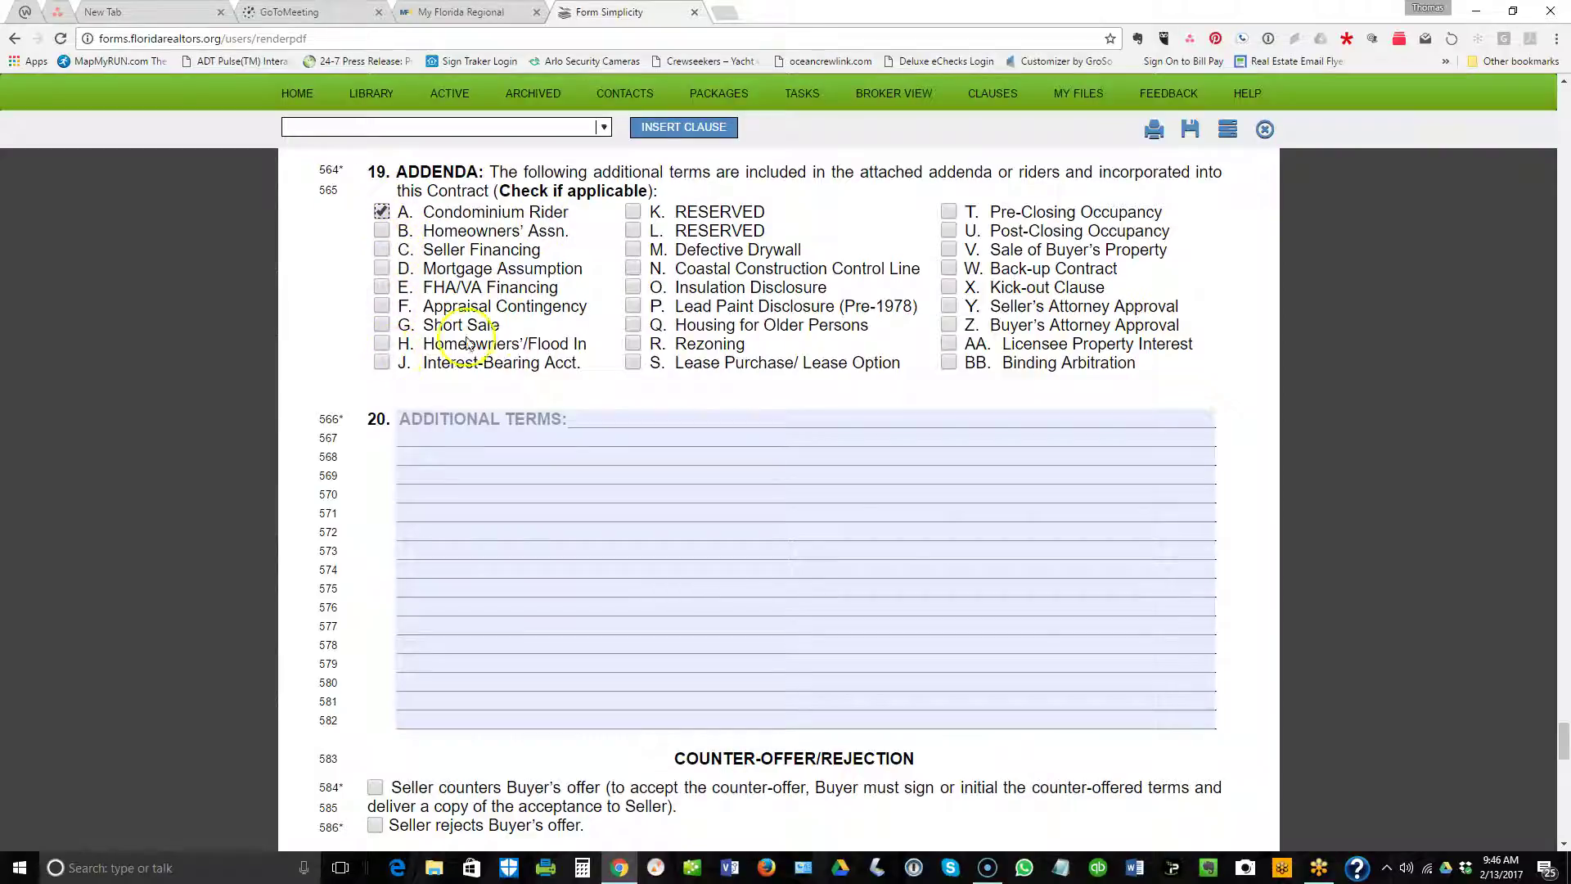
pyautogui.click(381, 211)
pyautogui.scroll(-2, 491, 450)
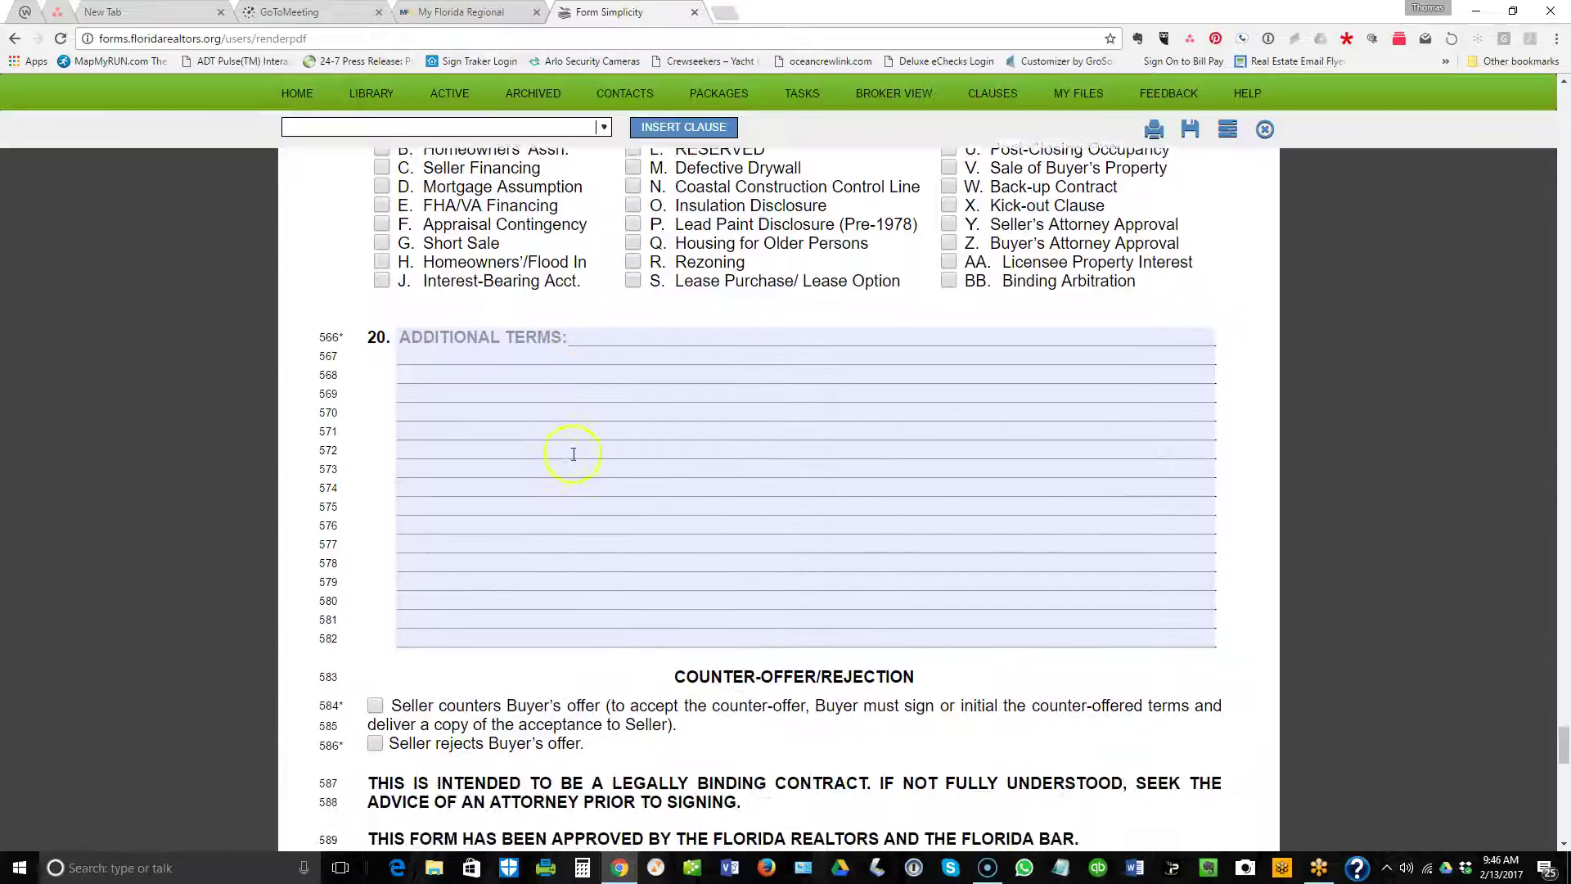
pyautogui.scroll(-1, 427, 466)
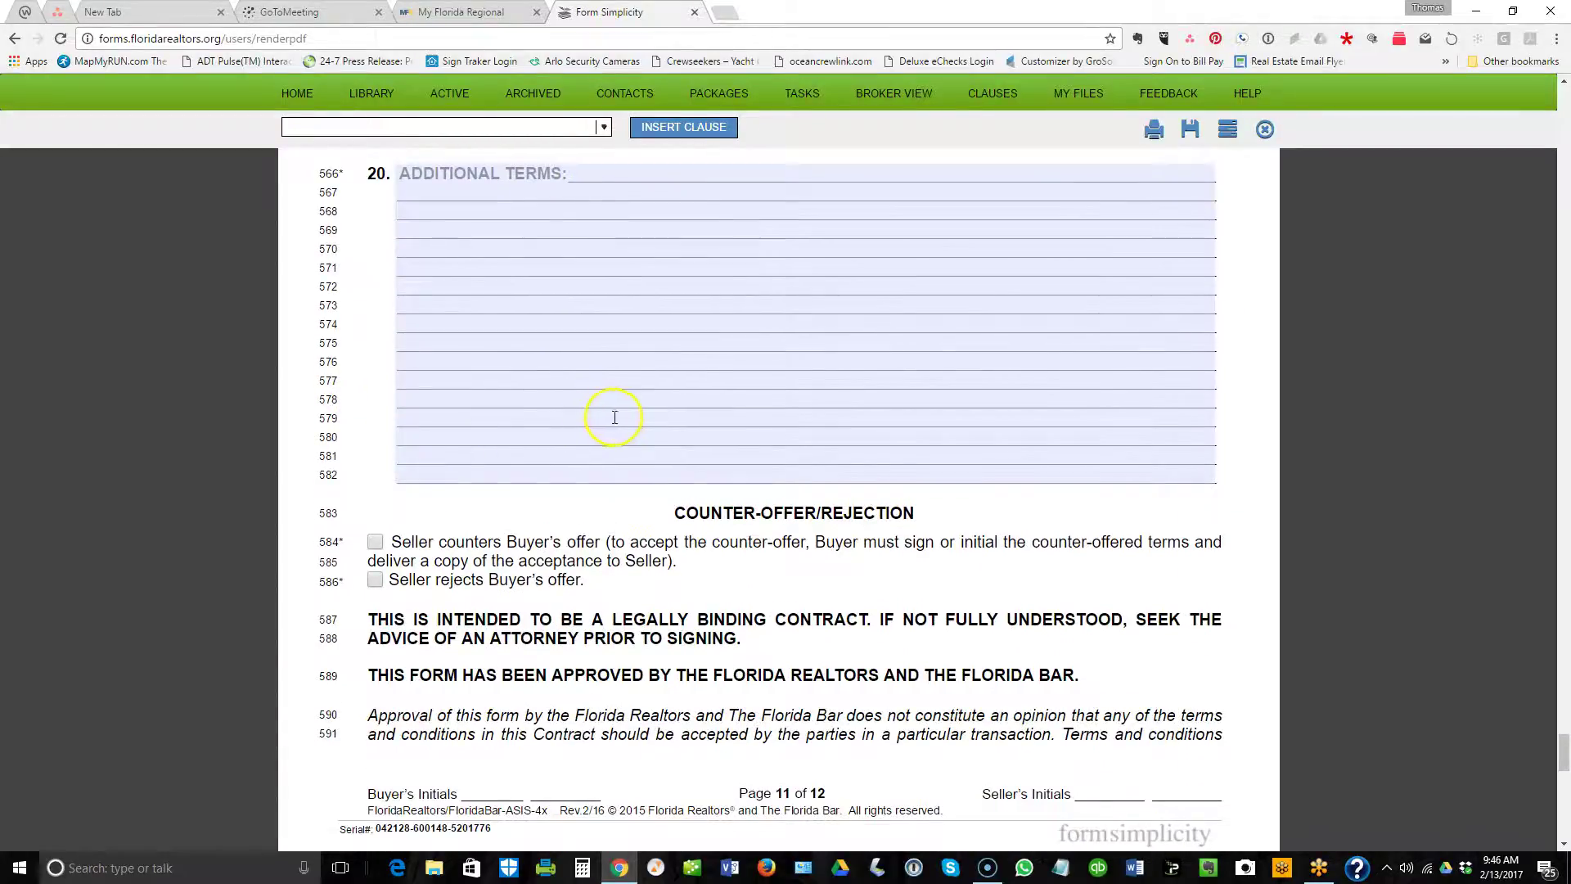
pyautogui.scroll(-3, 309, 422)
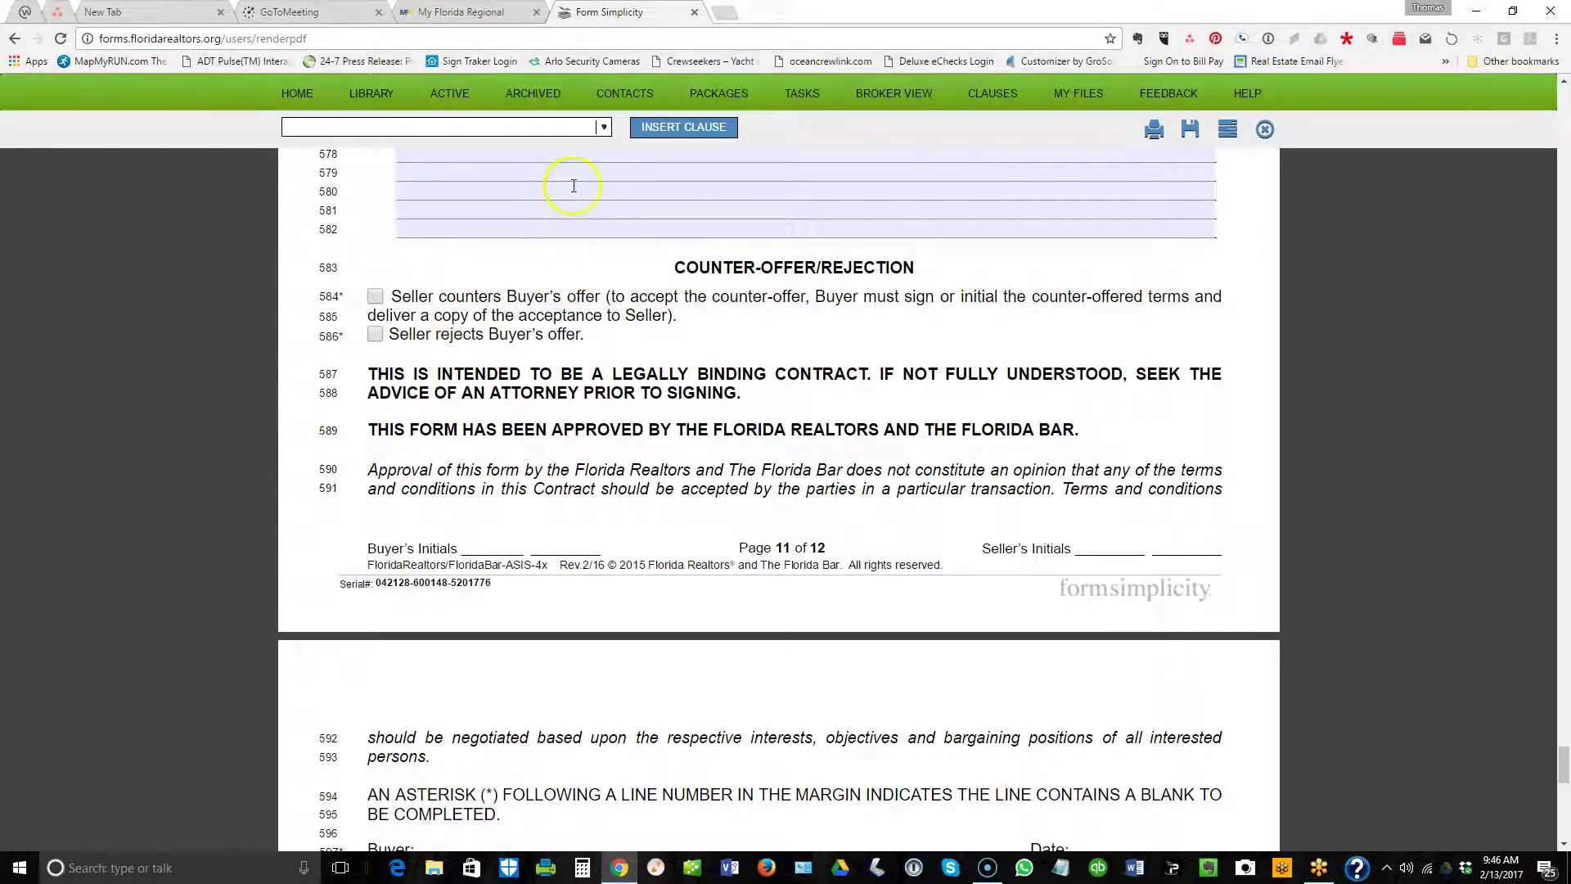
pyautogui.scroll(1, 606, 196)
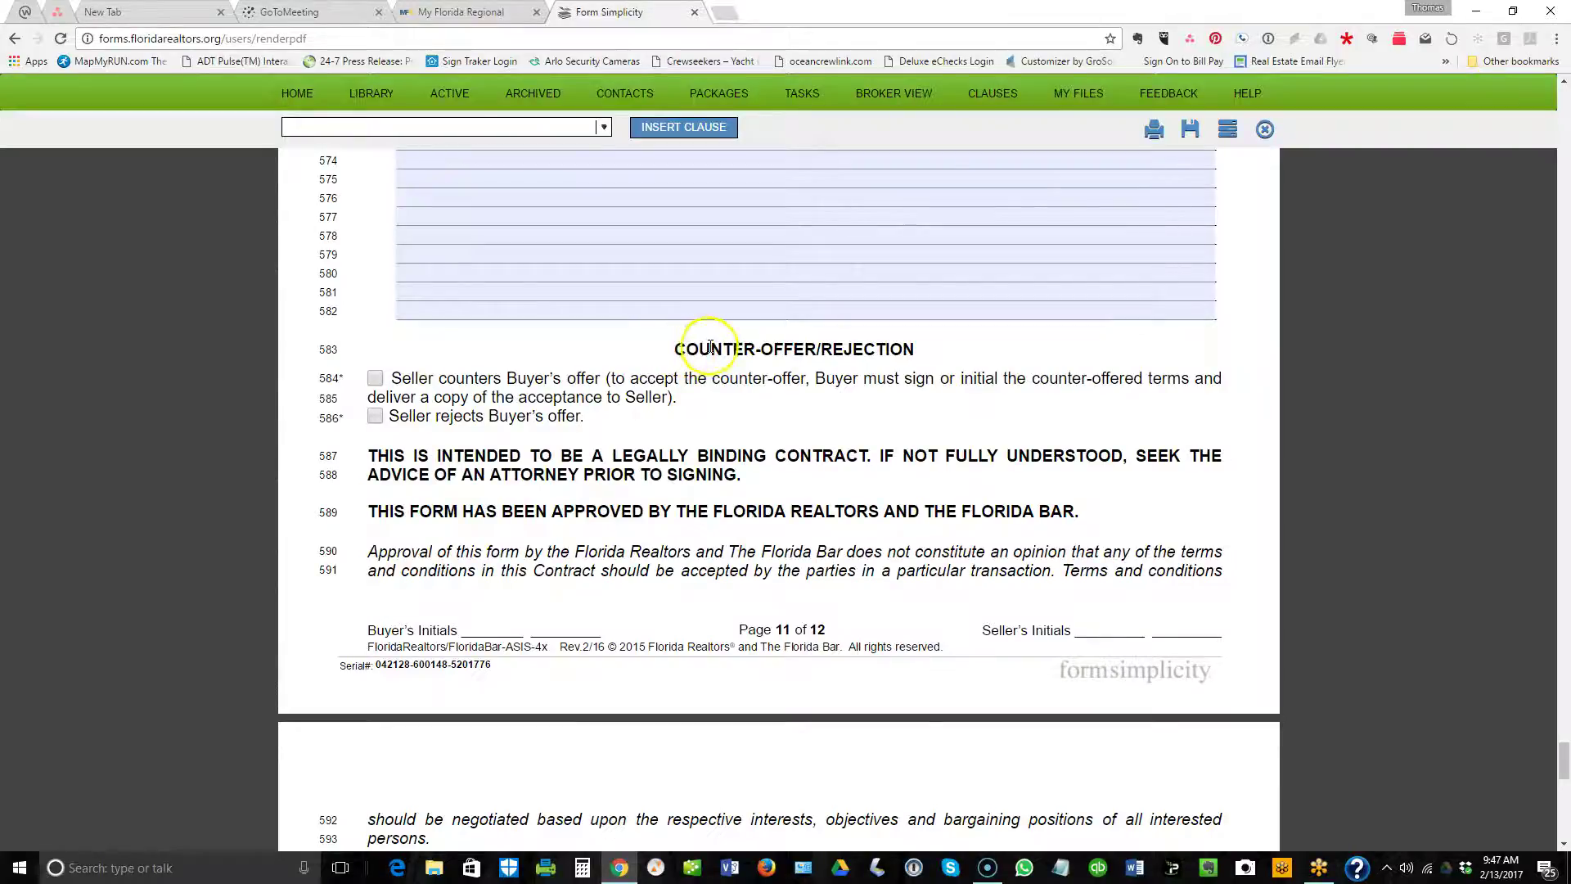
pyautogui.scroll(-3, 712, 348)
pyautogui.scroll(-6, 714, 350)
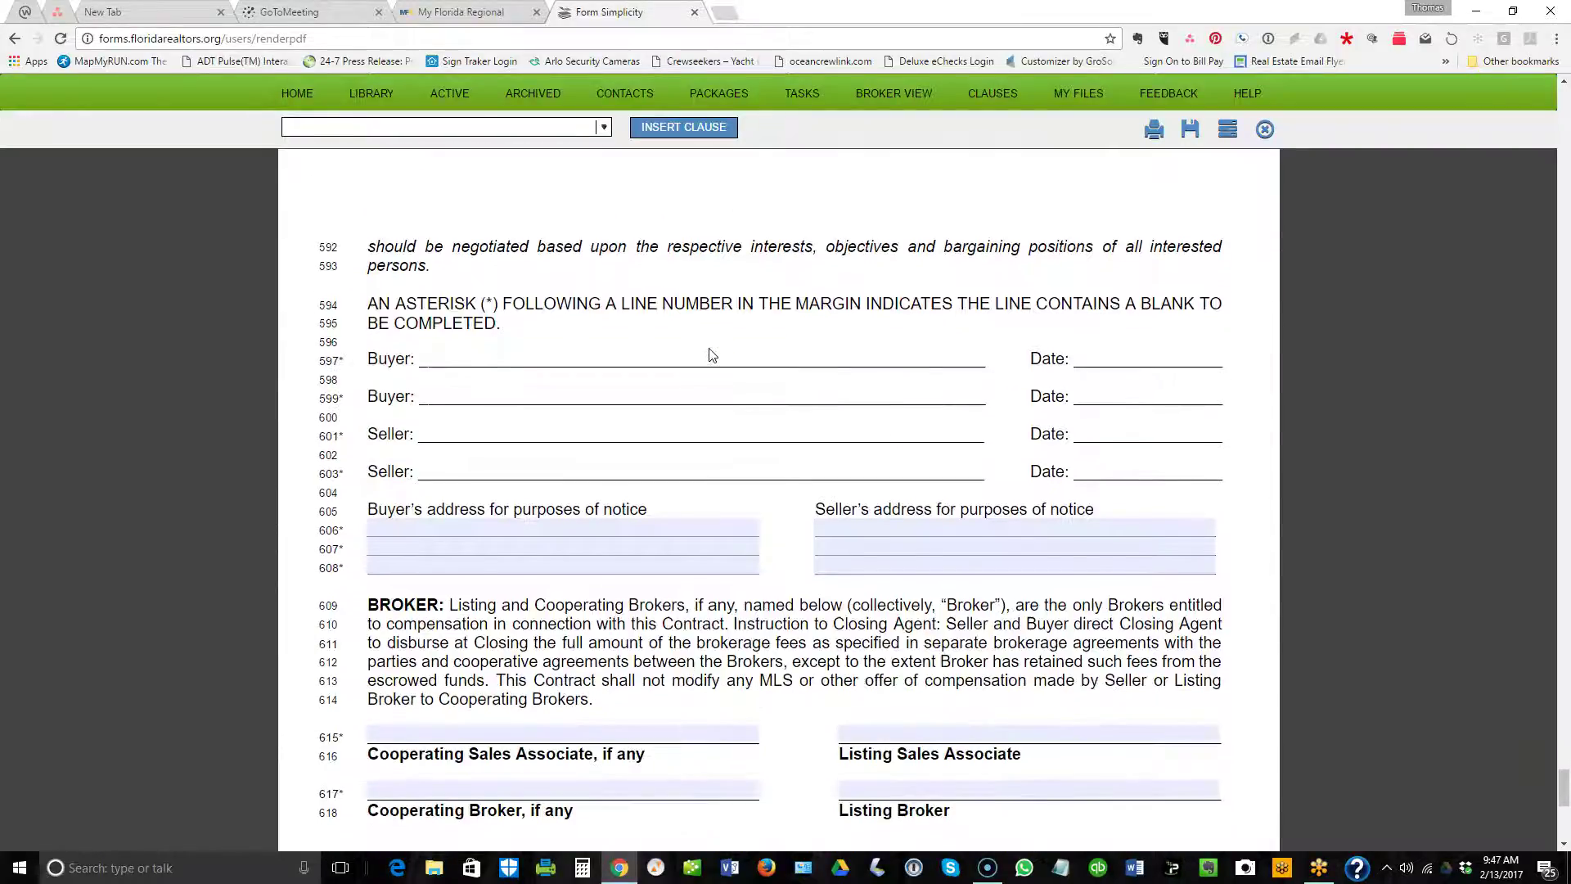
pyautogui.scroll(-1, 642, 348)
pyautogui.click(430, 304)
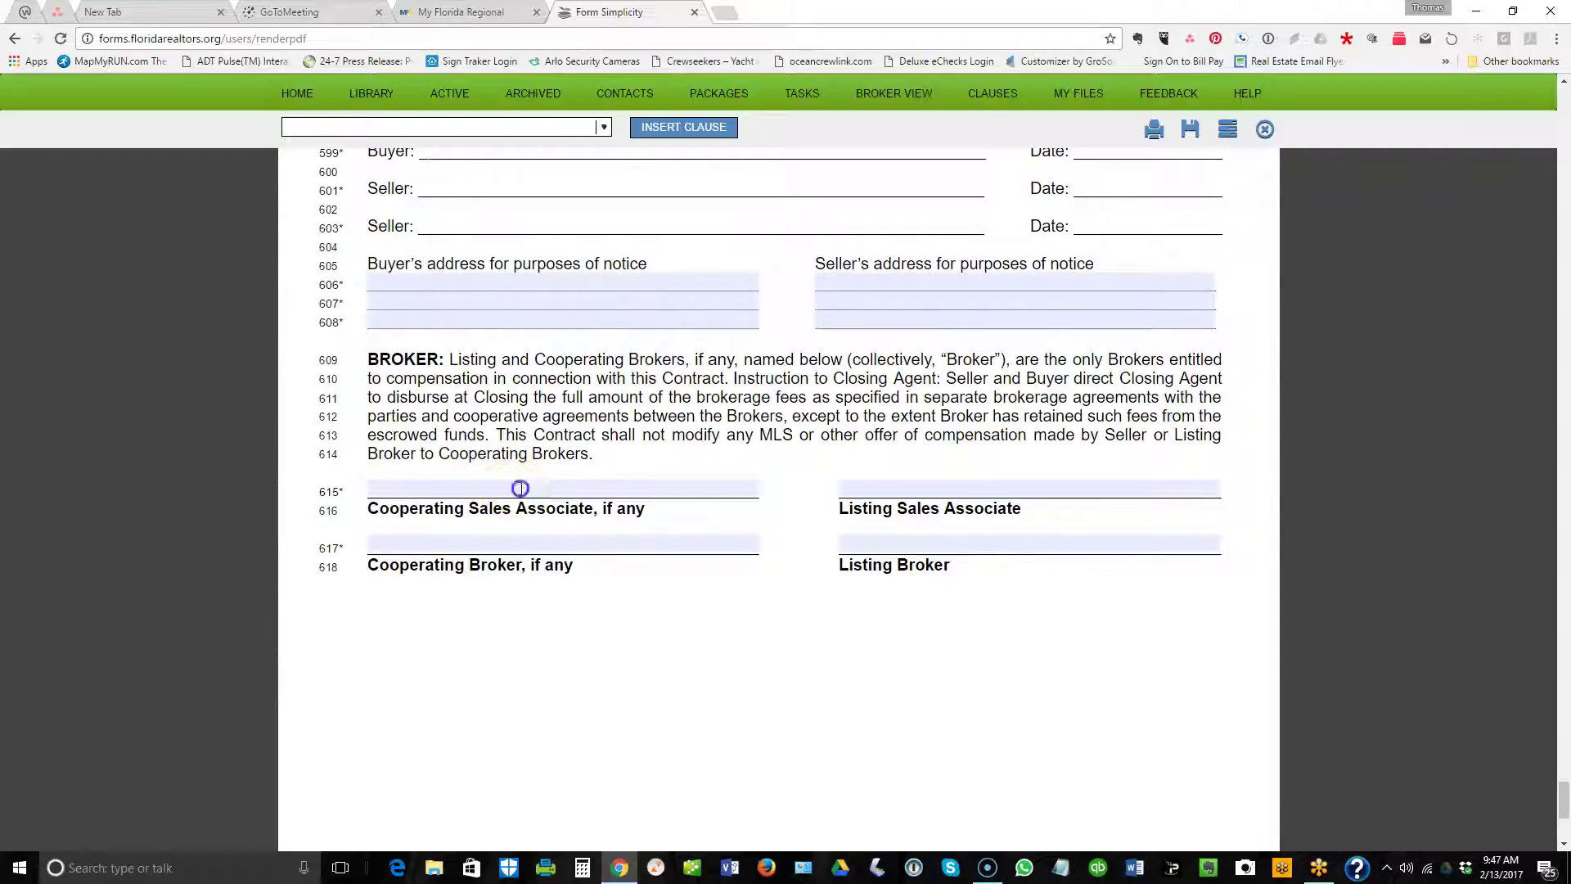
pyautogui.scroll(-2, 658, 485)
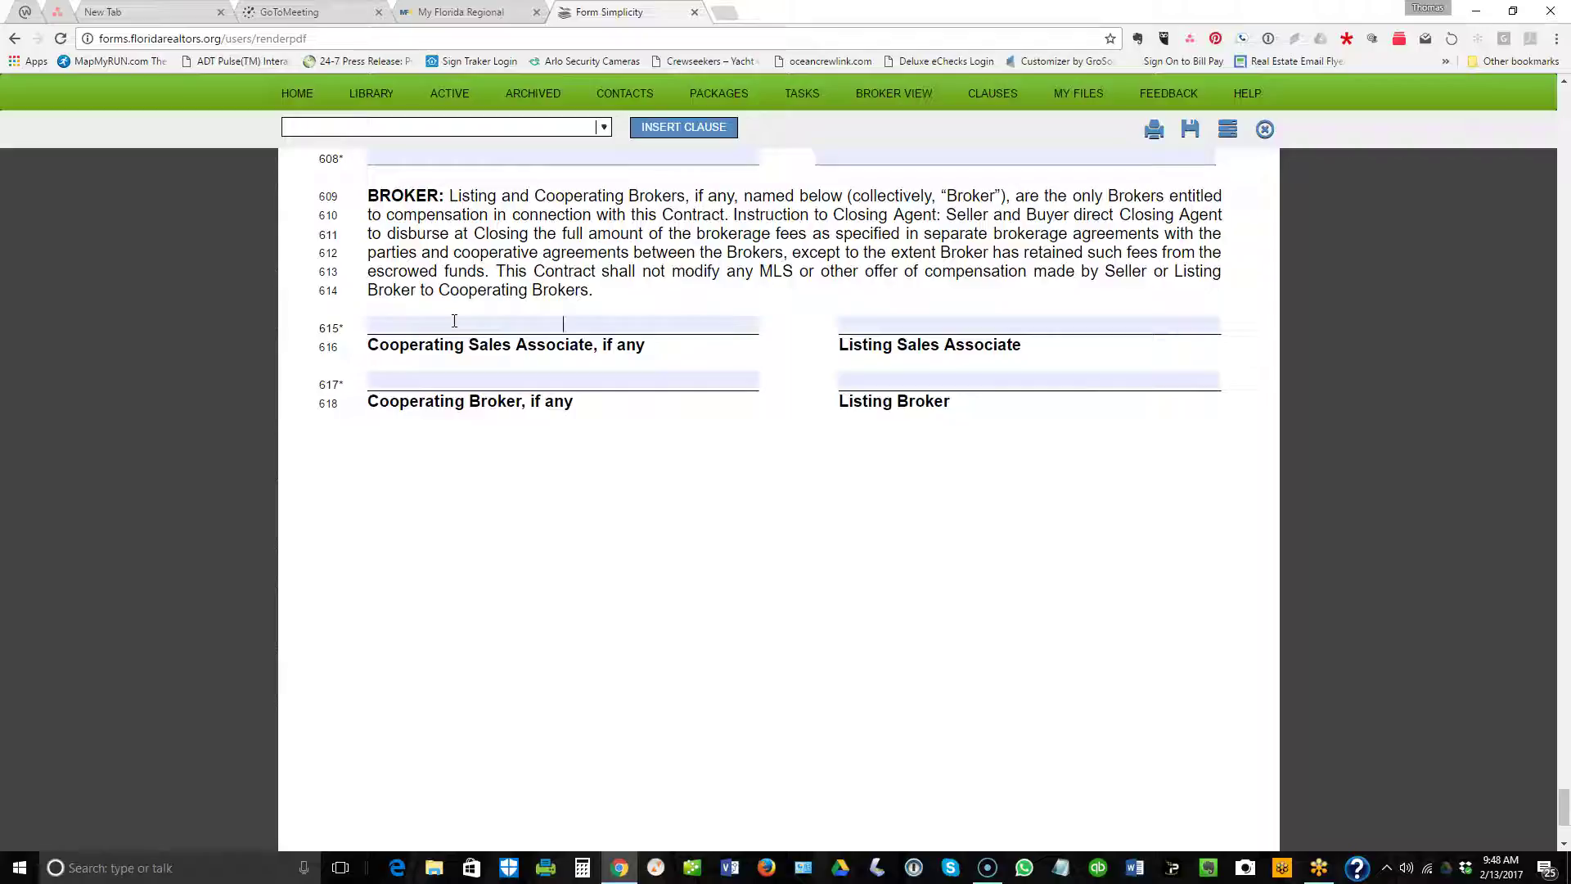
# Select the sentence beginning 'This Contract' on line 613, then clear the selection.
pyautogui.moveTo(496, 271); pyautogui.dragTo(619, 274)
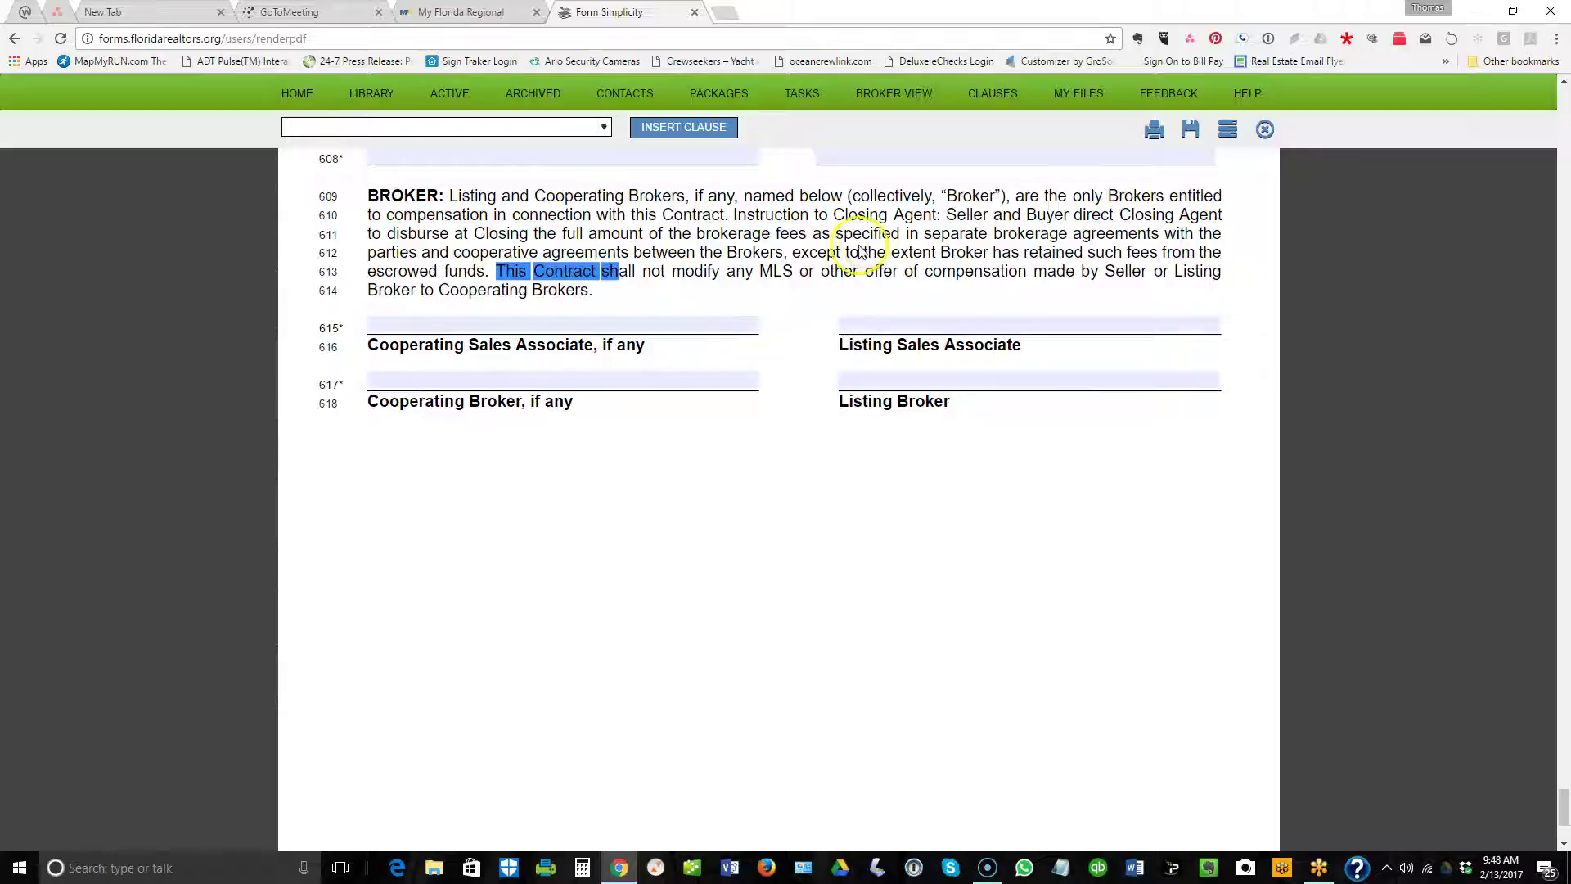
pyautogui.click(818, 264)
pyautogui.click(762, 274)
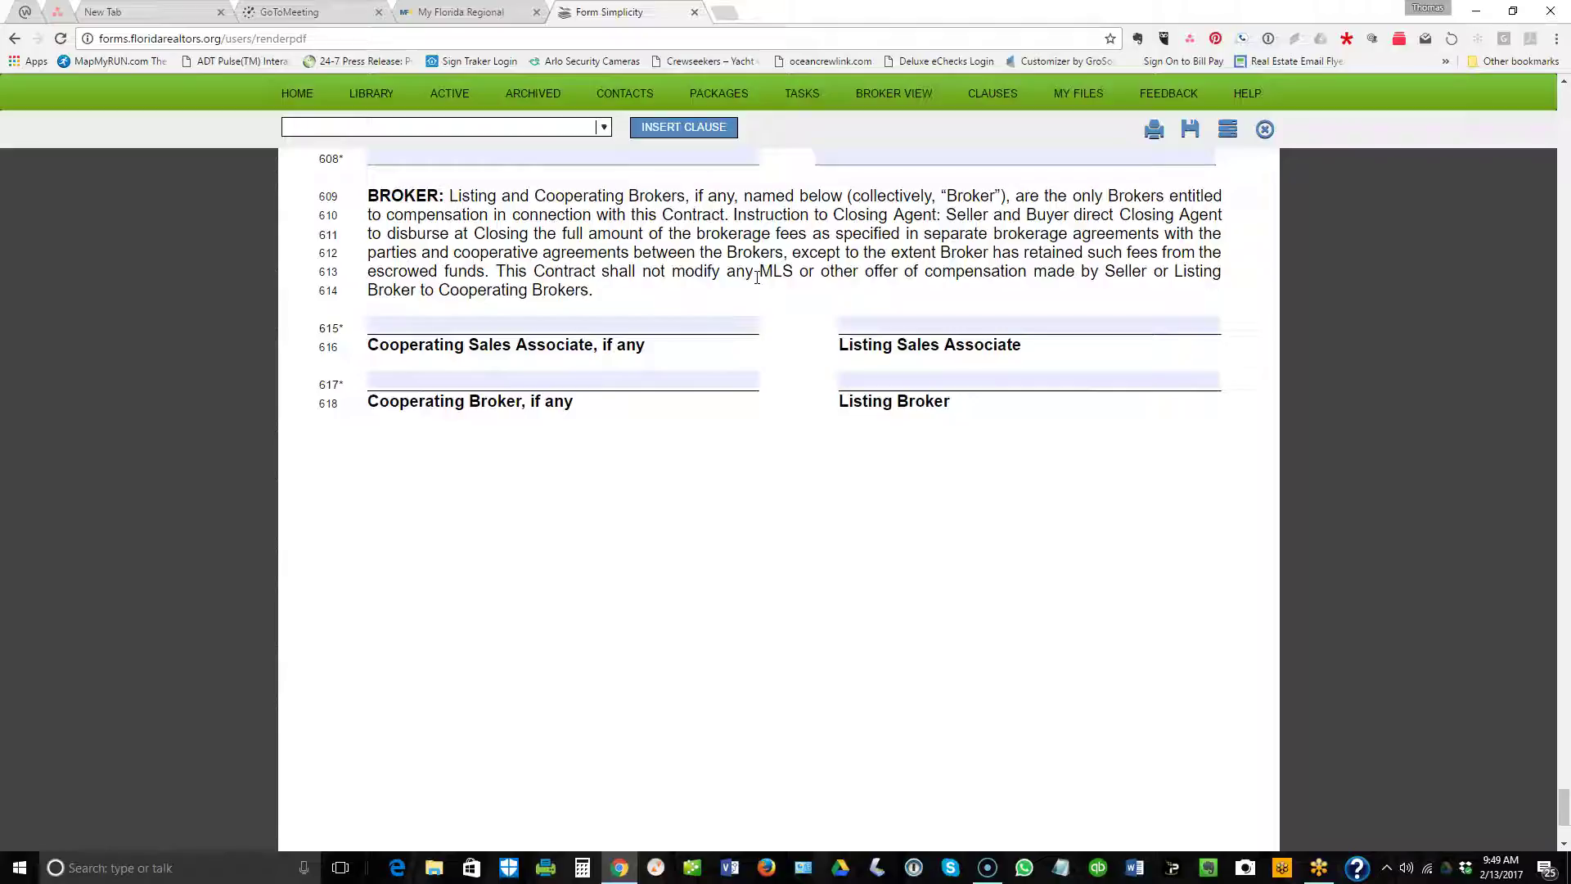
# Highlight and clear the MLS compensation sentence on lines 613–614, then scroll back to paragraph 20.
pyautogui.scroll(-1, 439, 308)
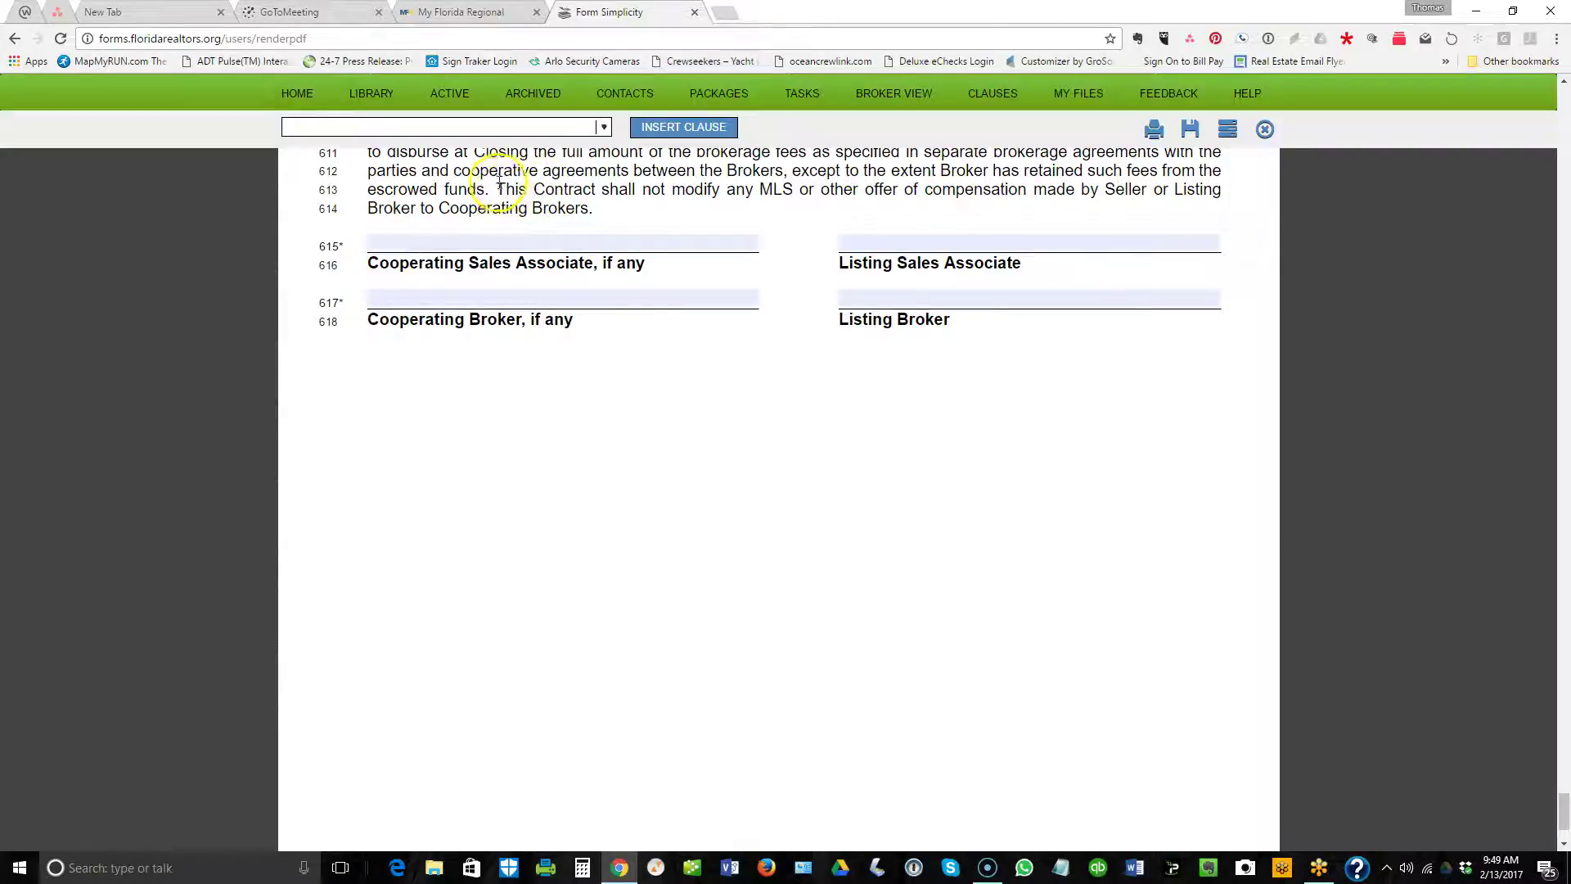
pyautogui.moveTo(505, 190); pyautogui.dragTo(609, 212)
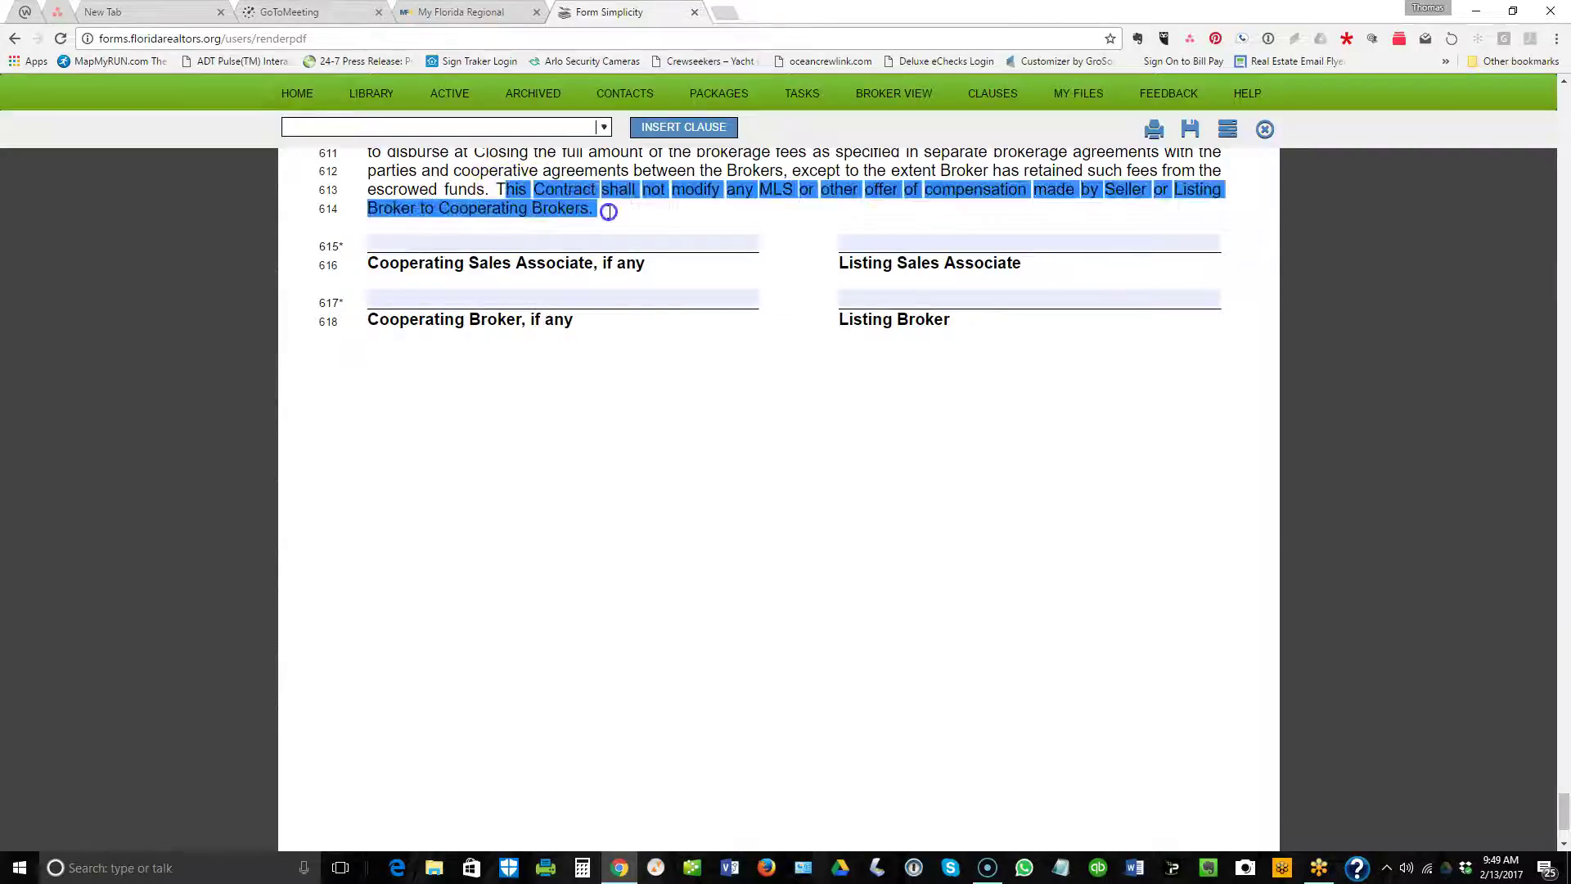
pyautogui.click(627, 439)
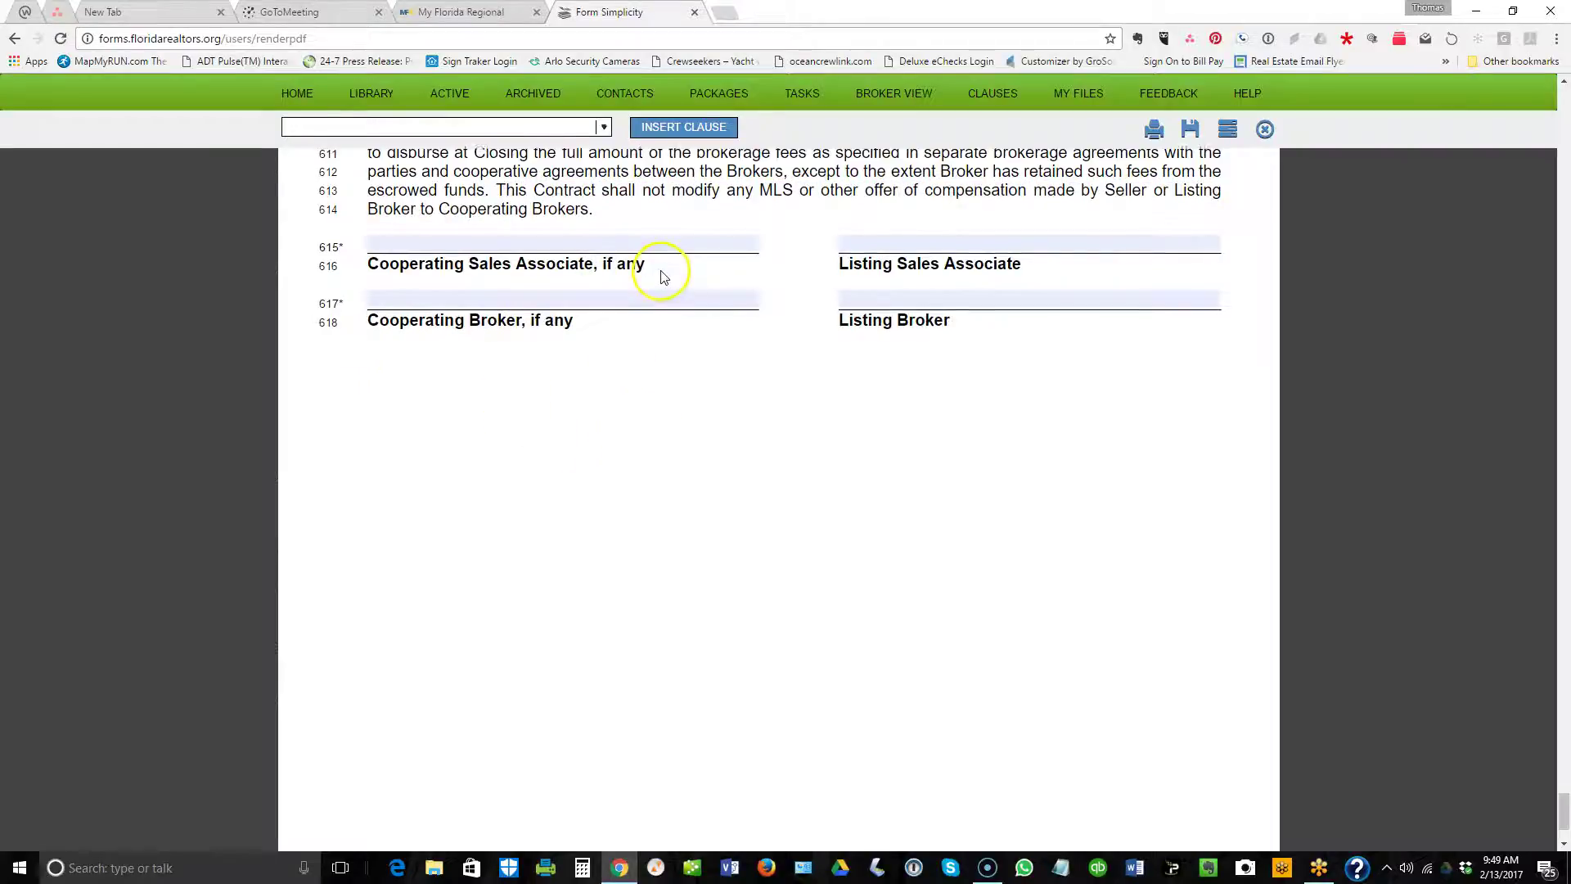
pyautogui.scroll(2, 660, 270)
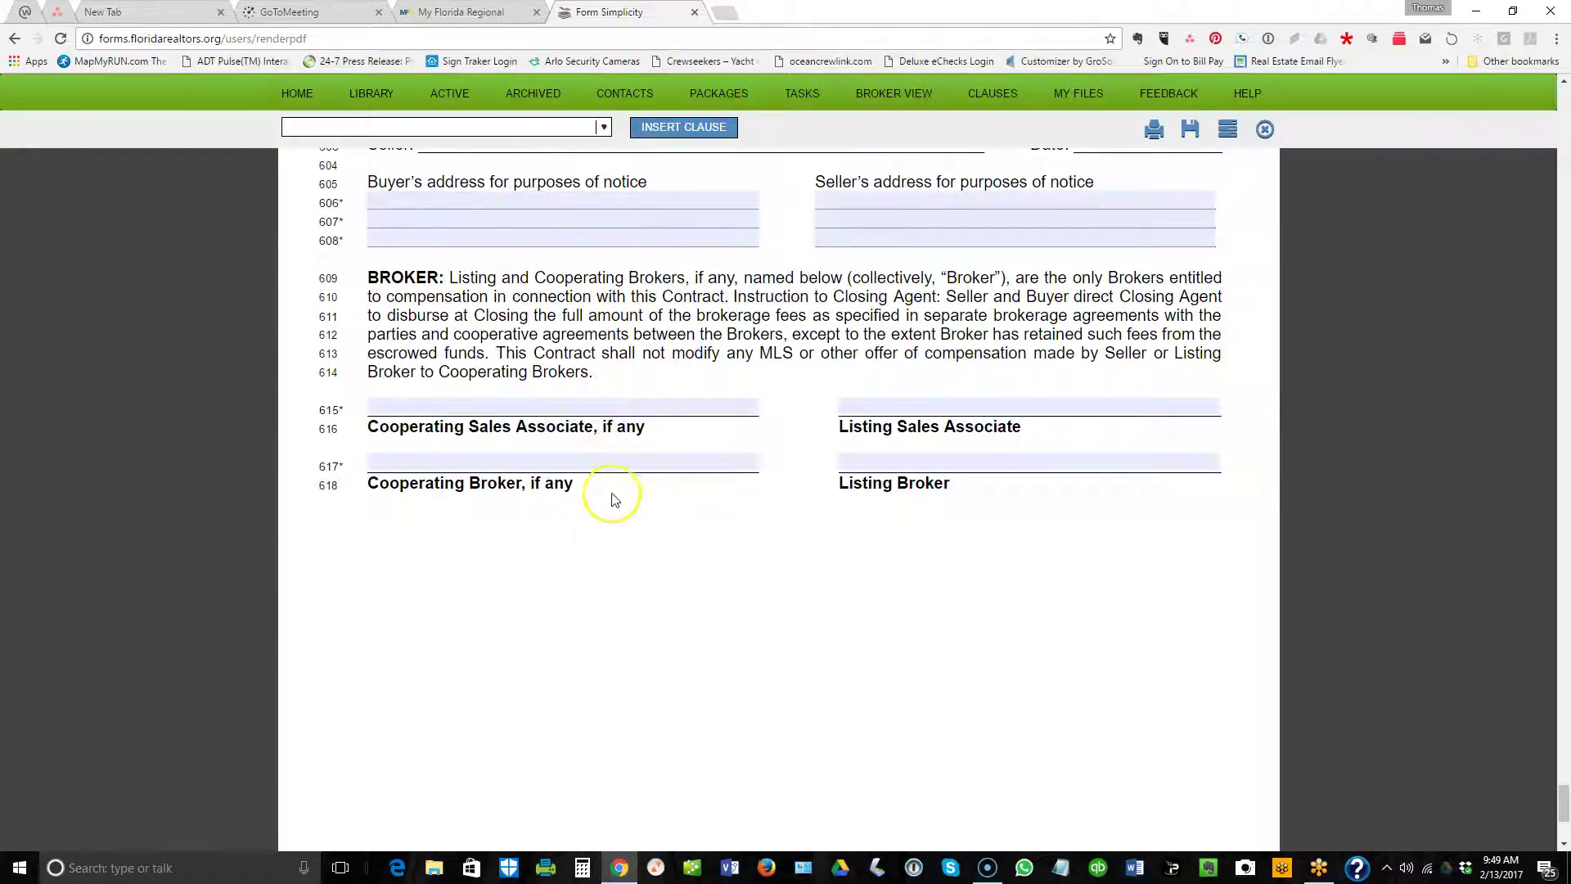
pyautogui.scroll(8, 736, 376)
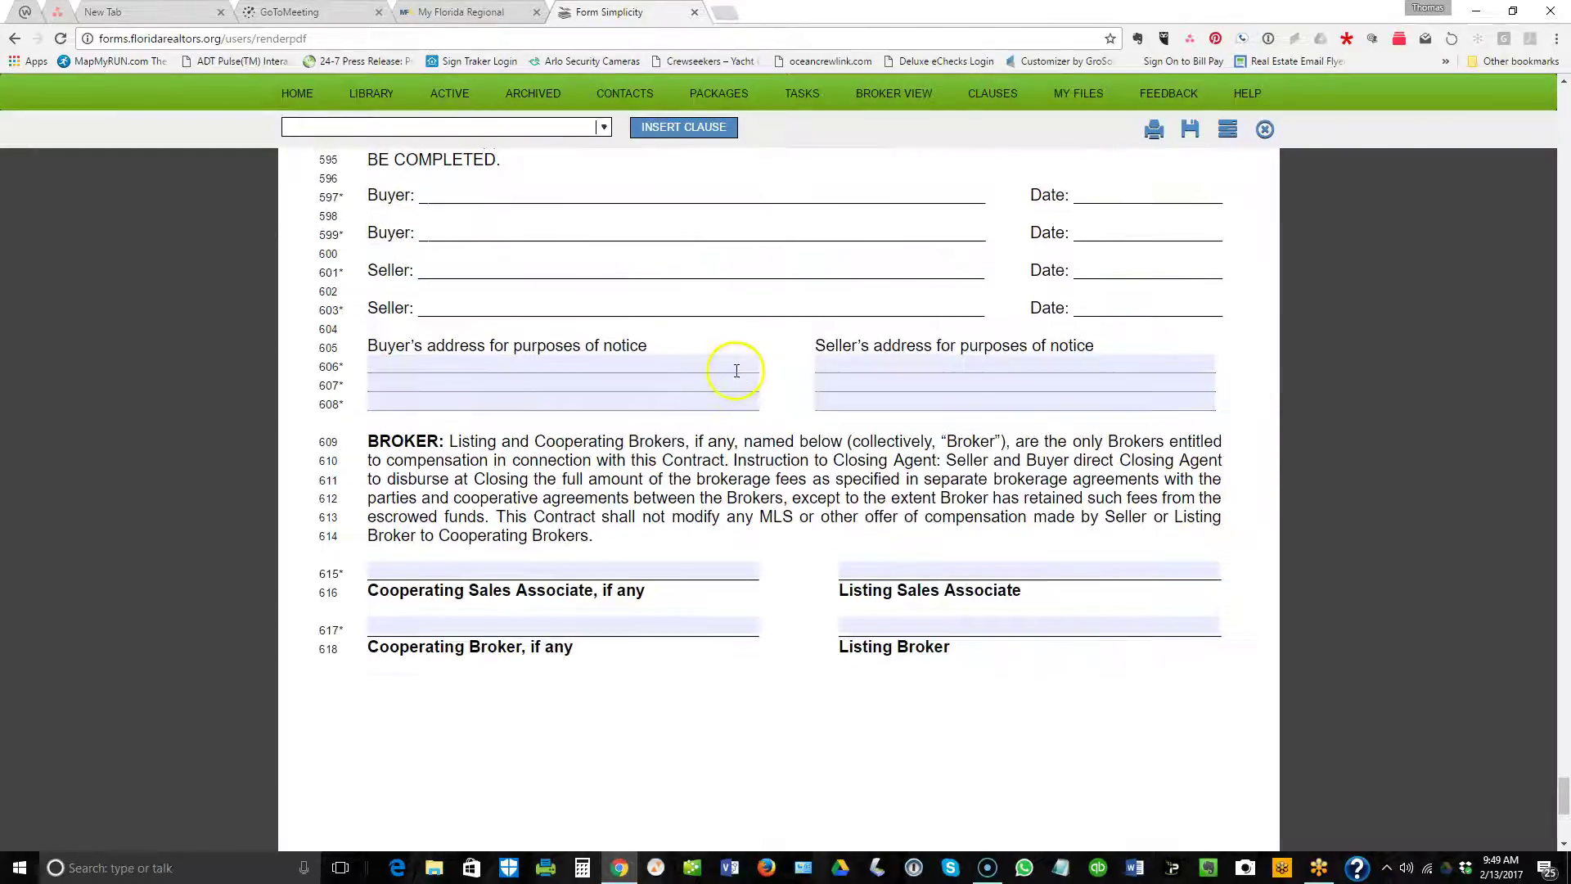
pyautogui.scroll(7, 736, 377)
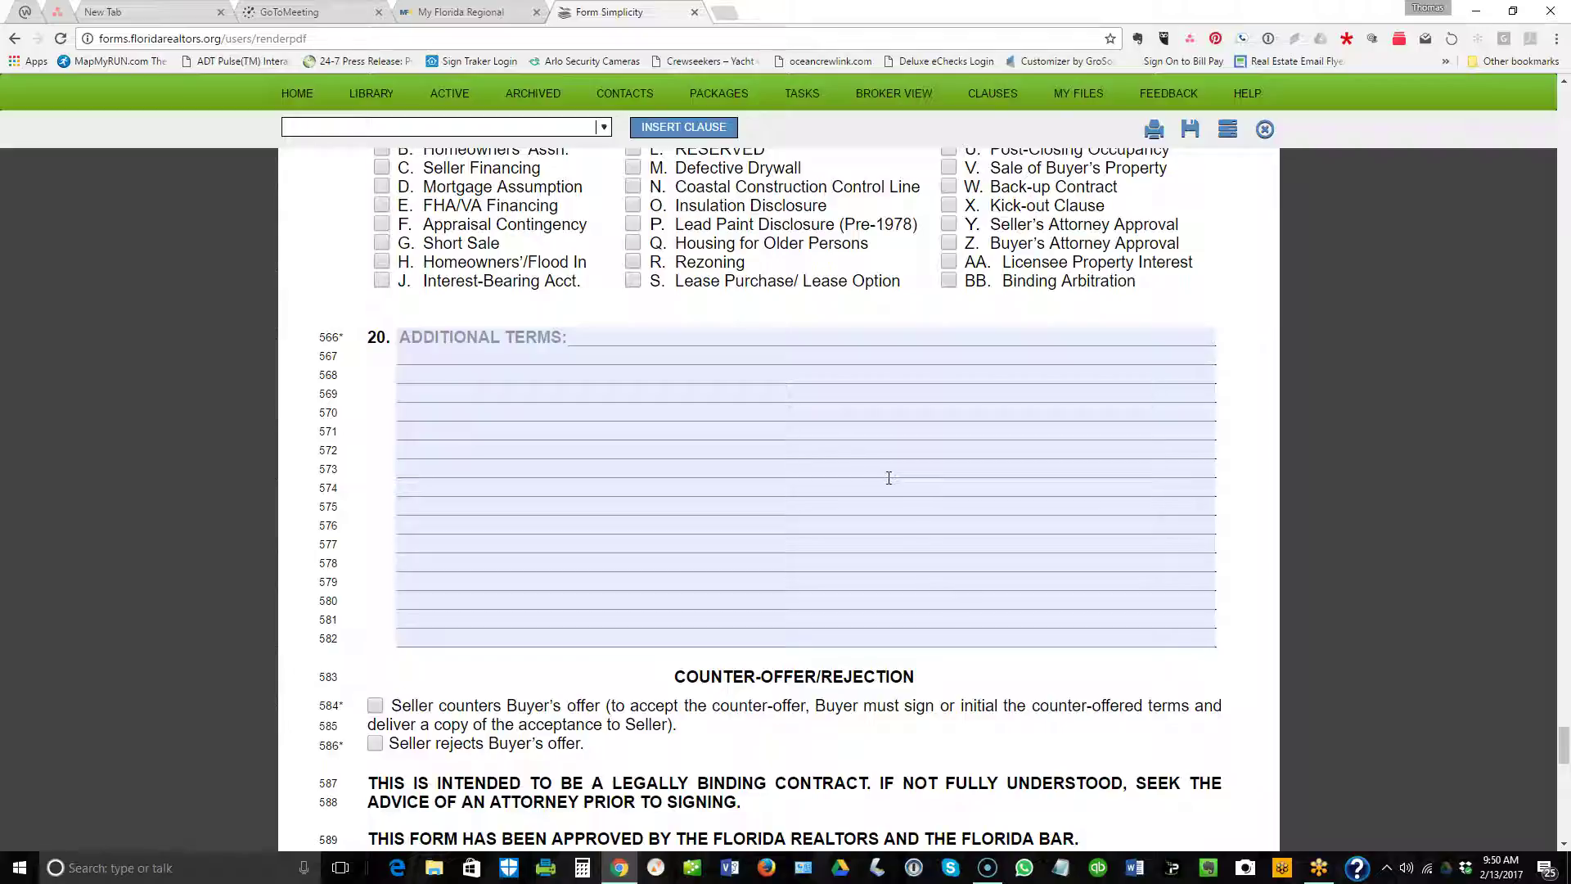
# Close the contract form, choosing SAVE & CLOSE in the Save Form dialog.
pyautogui.click(946, 431)
pyautogui.click(596, 360)
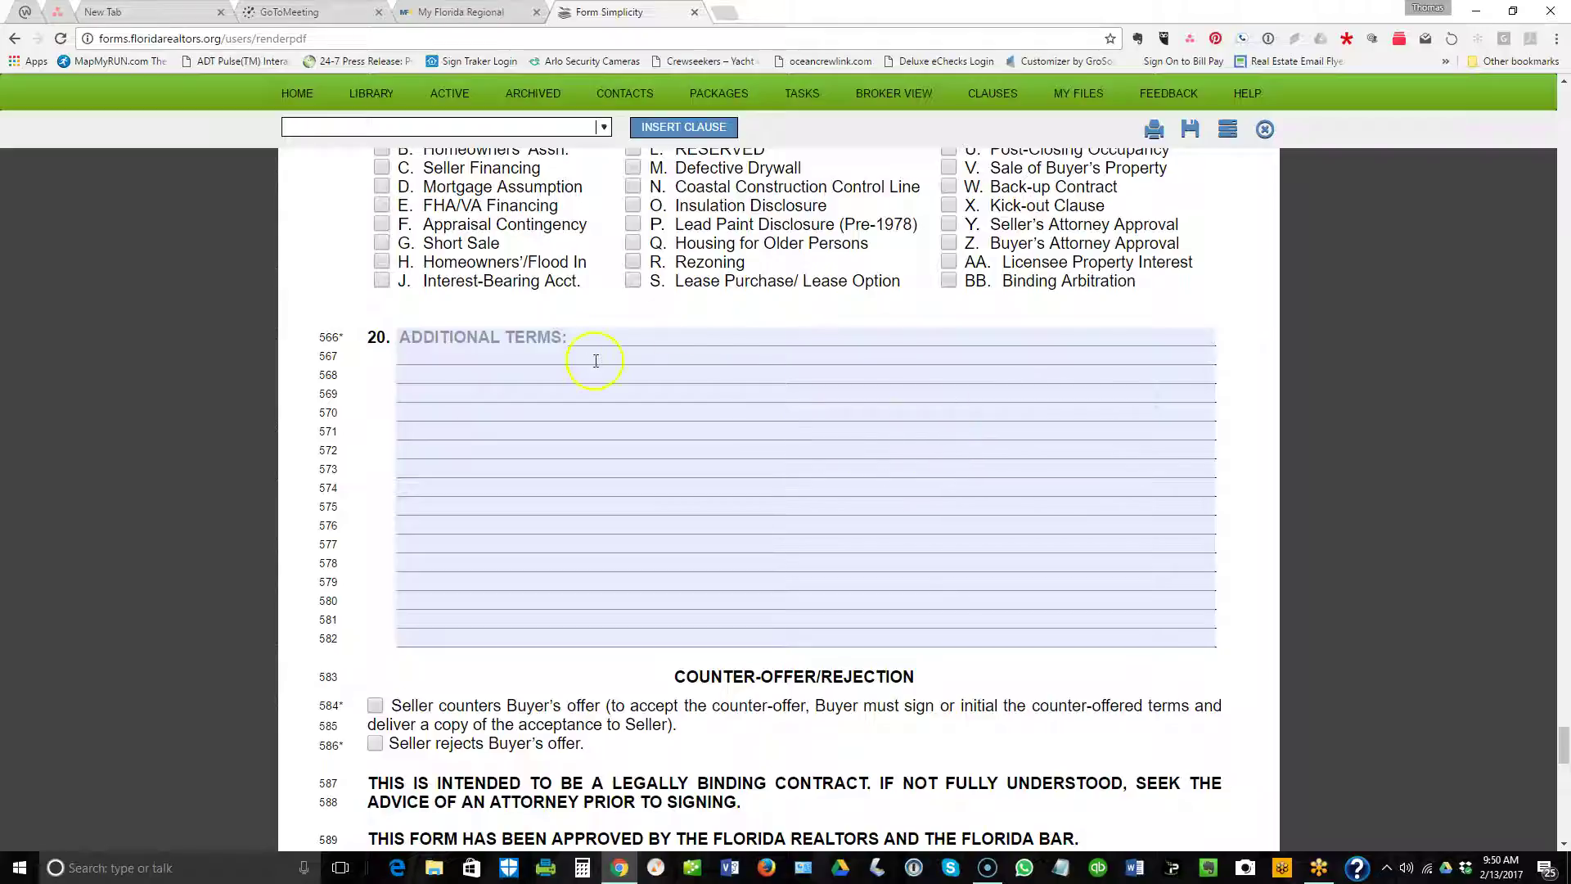
pyautogui.click(1265, 129)
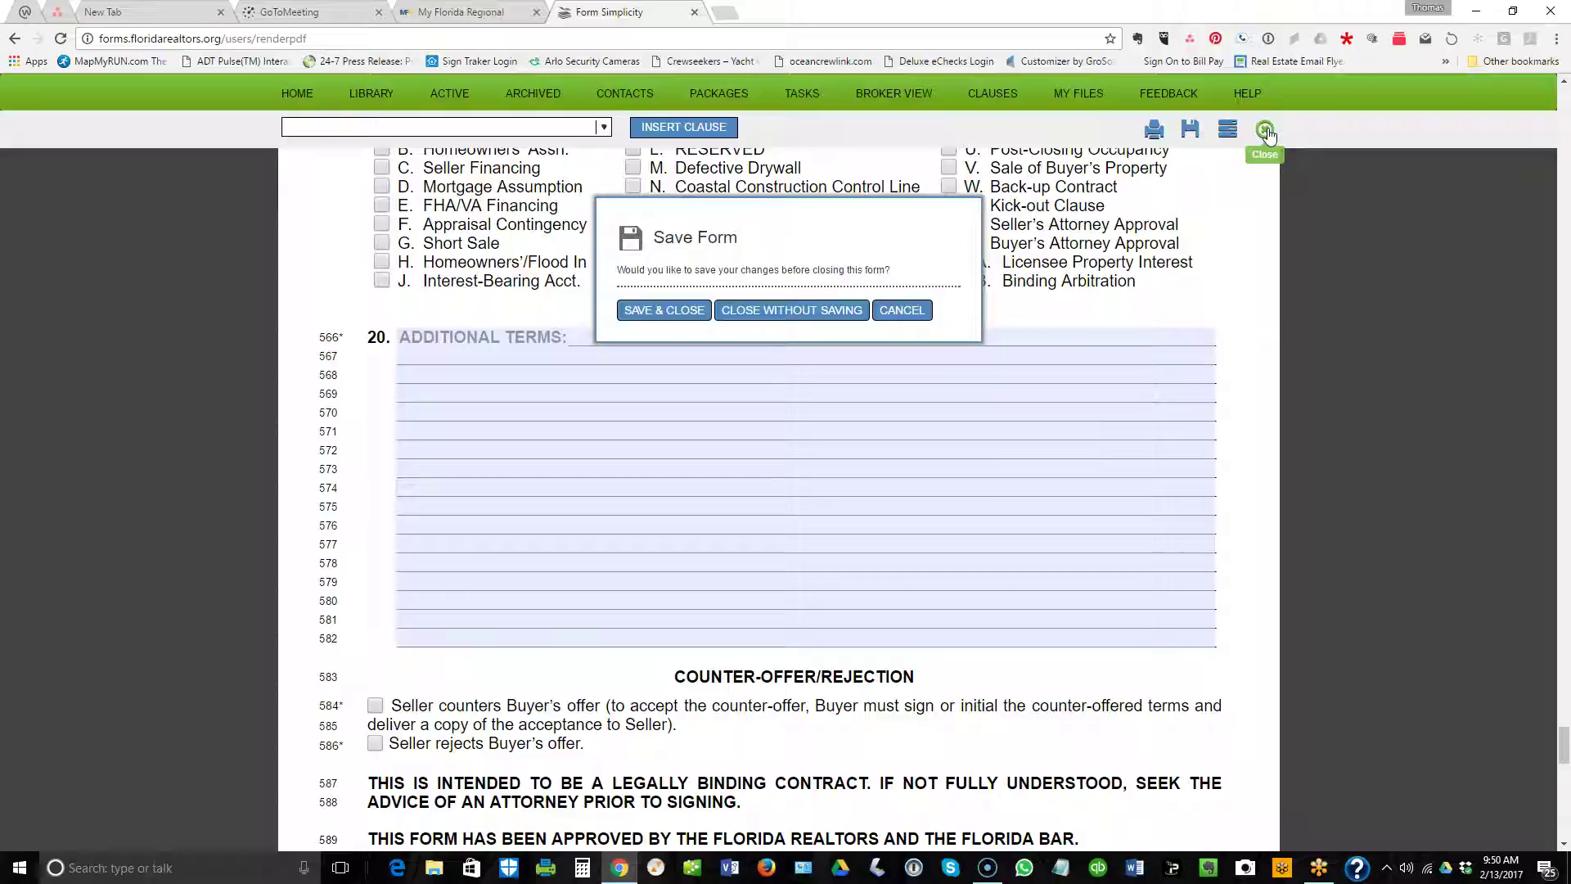
pyautogui.click(720, 242)
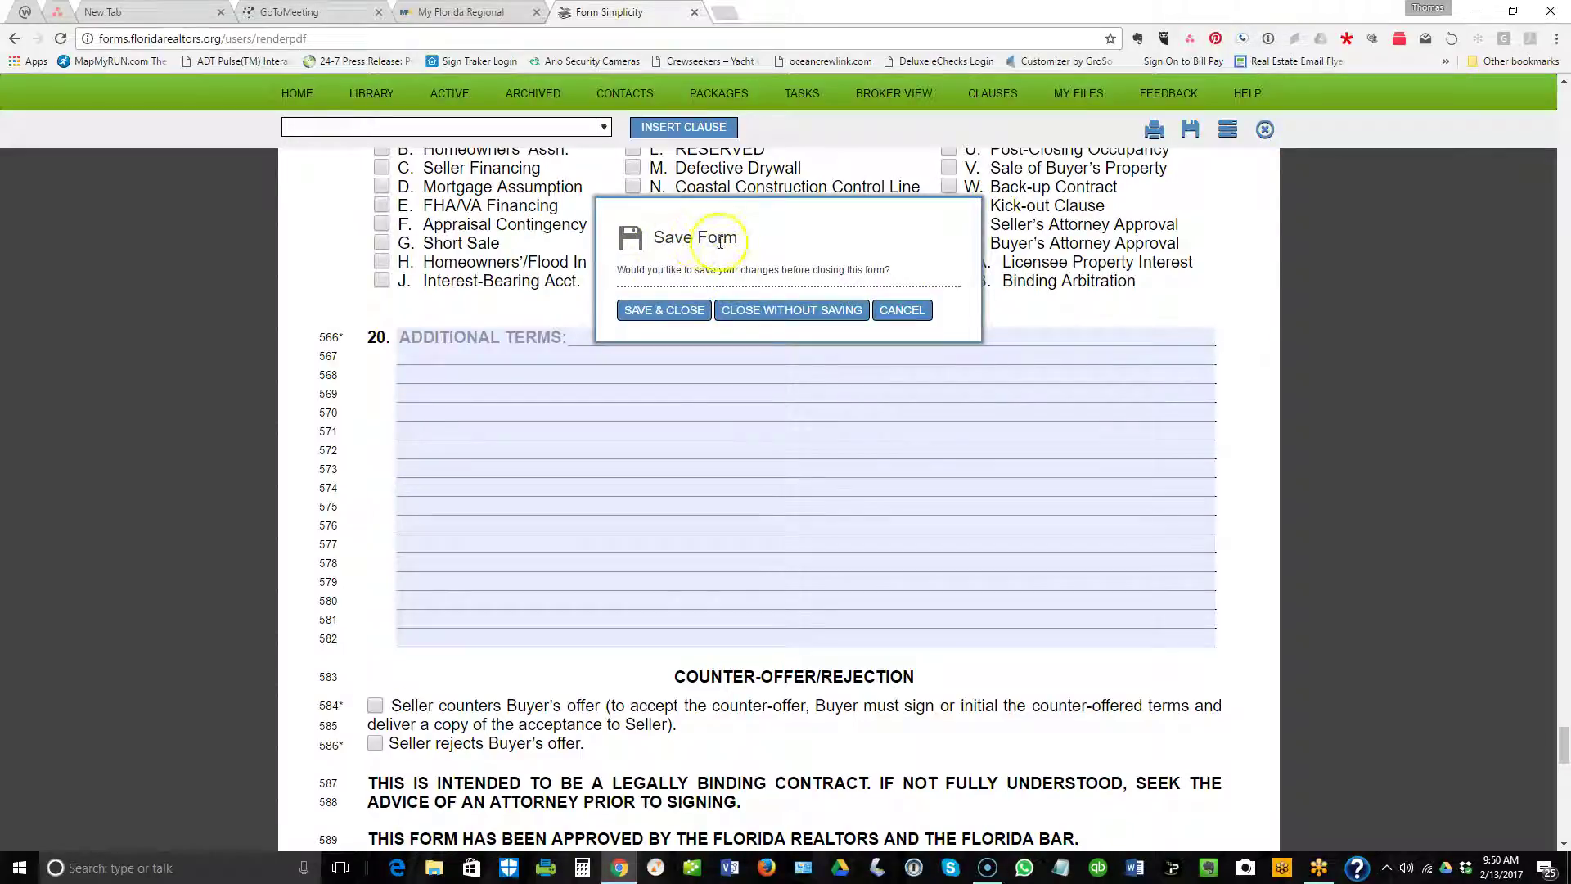
pyautogui.click(665, 310)
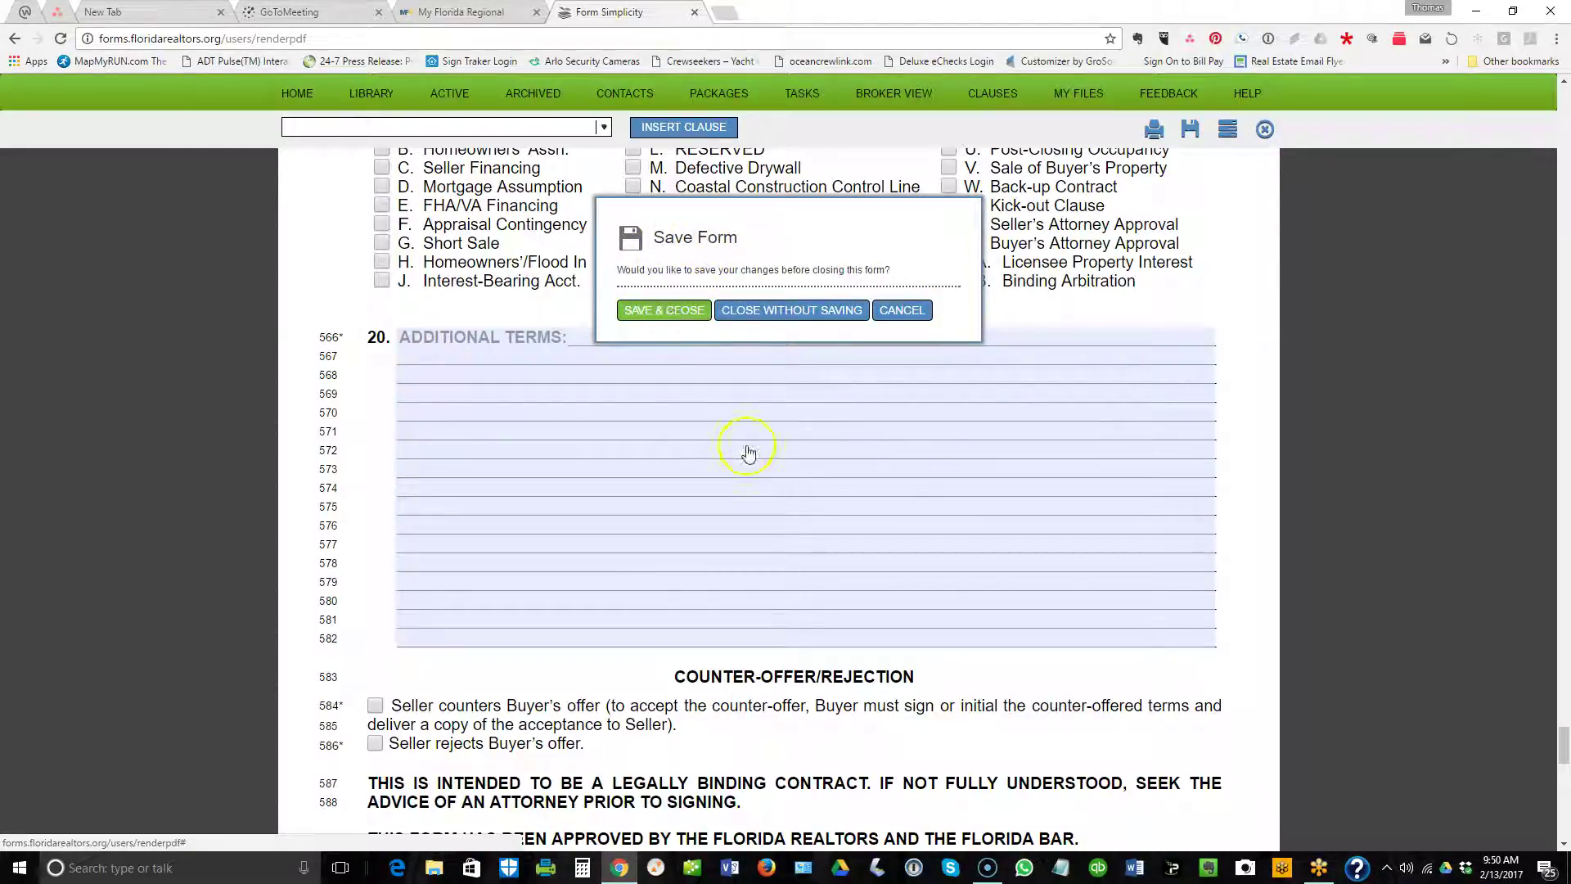
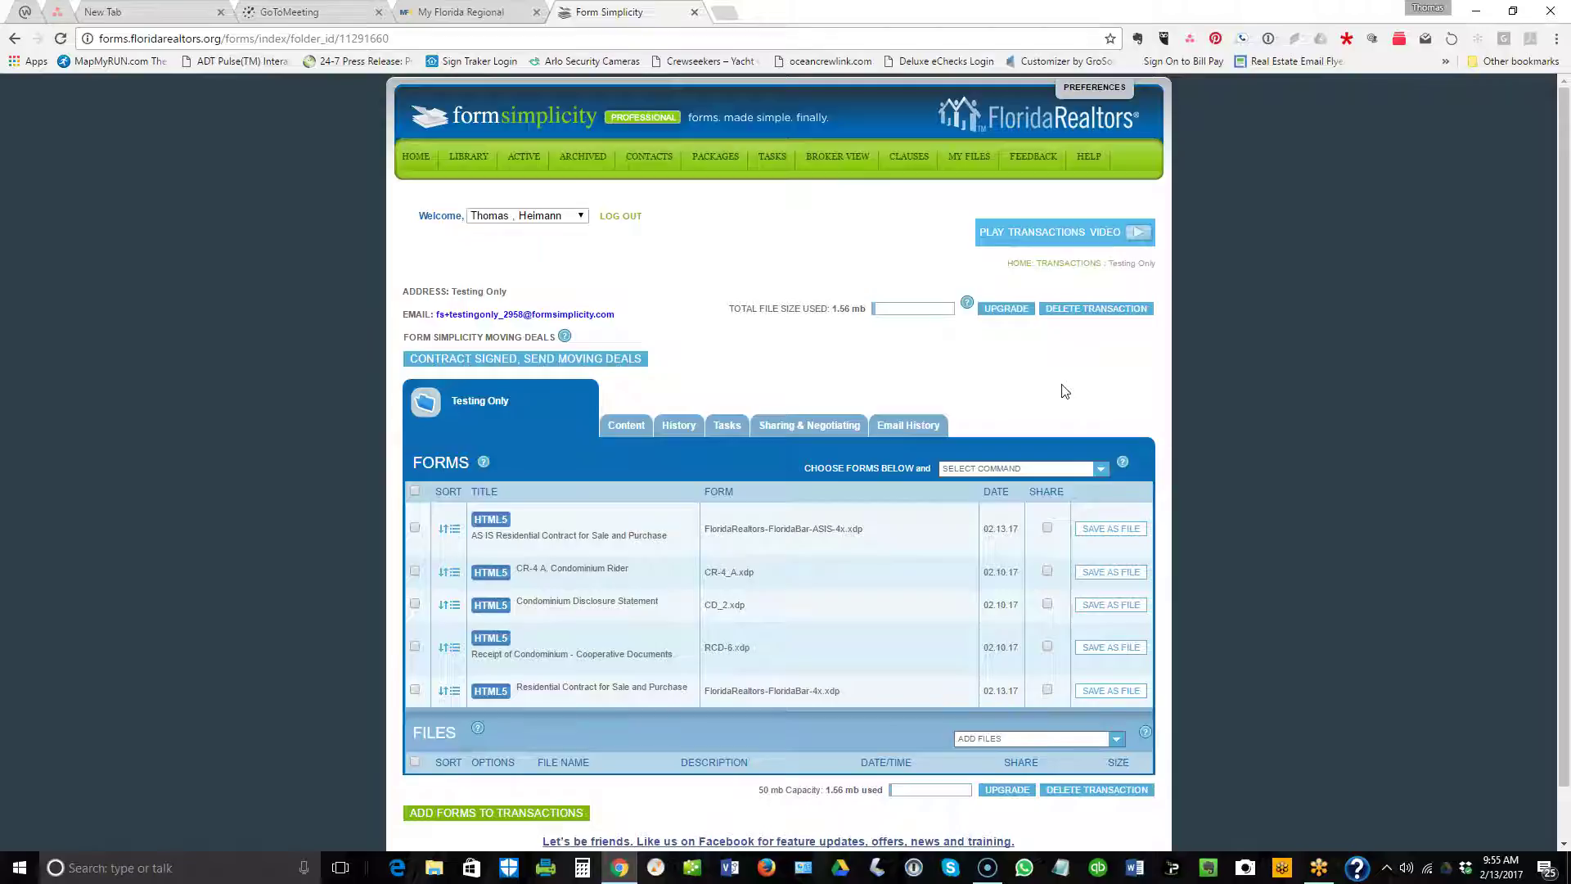
# Open the Residential Contract for Sale and Purchase from the transaction's Forms list.
pyautogui.click(1045, 368)
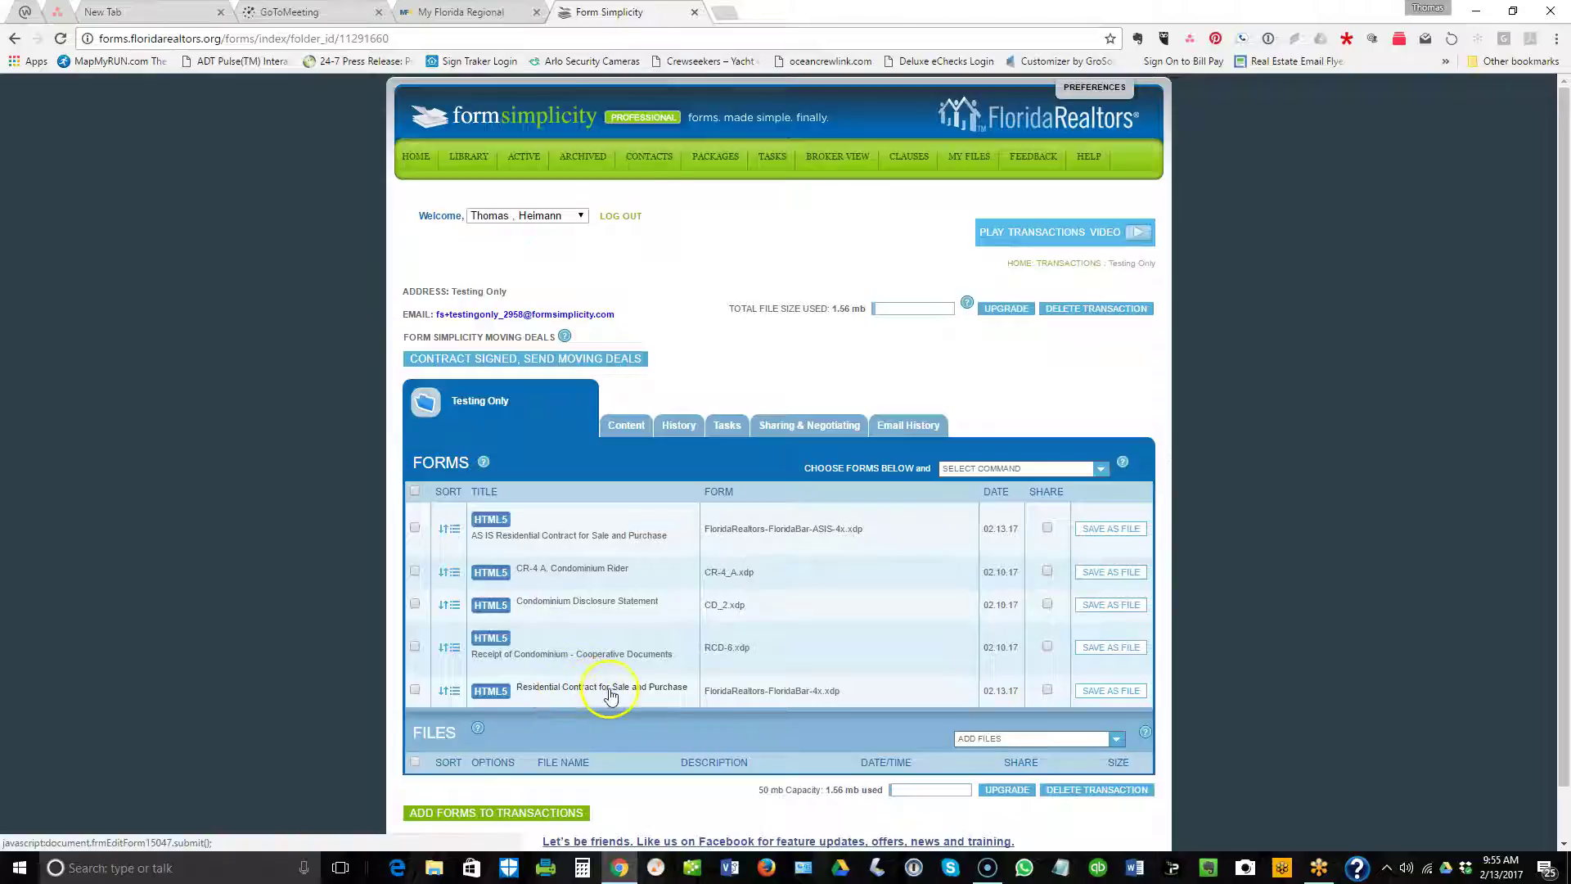
pyautogui.click(654, 692)
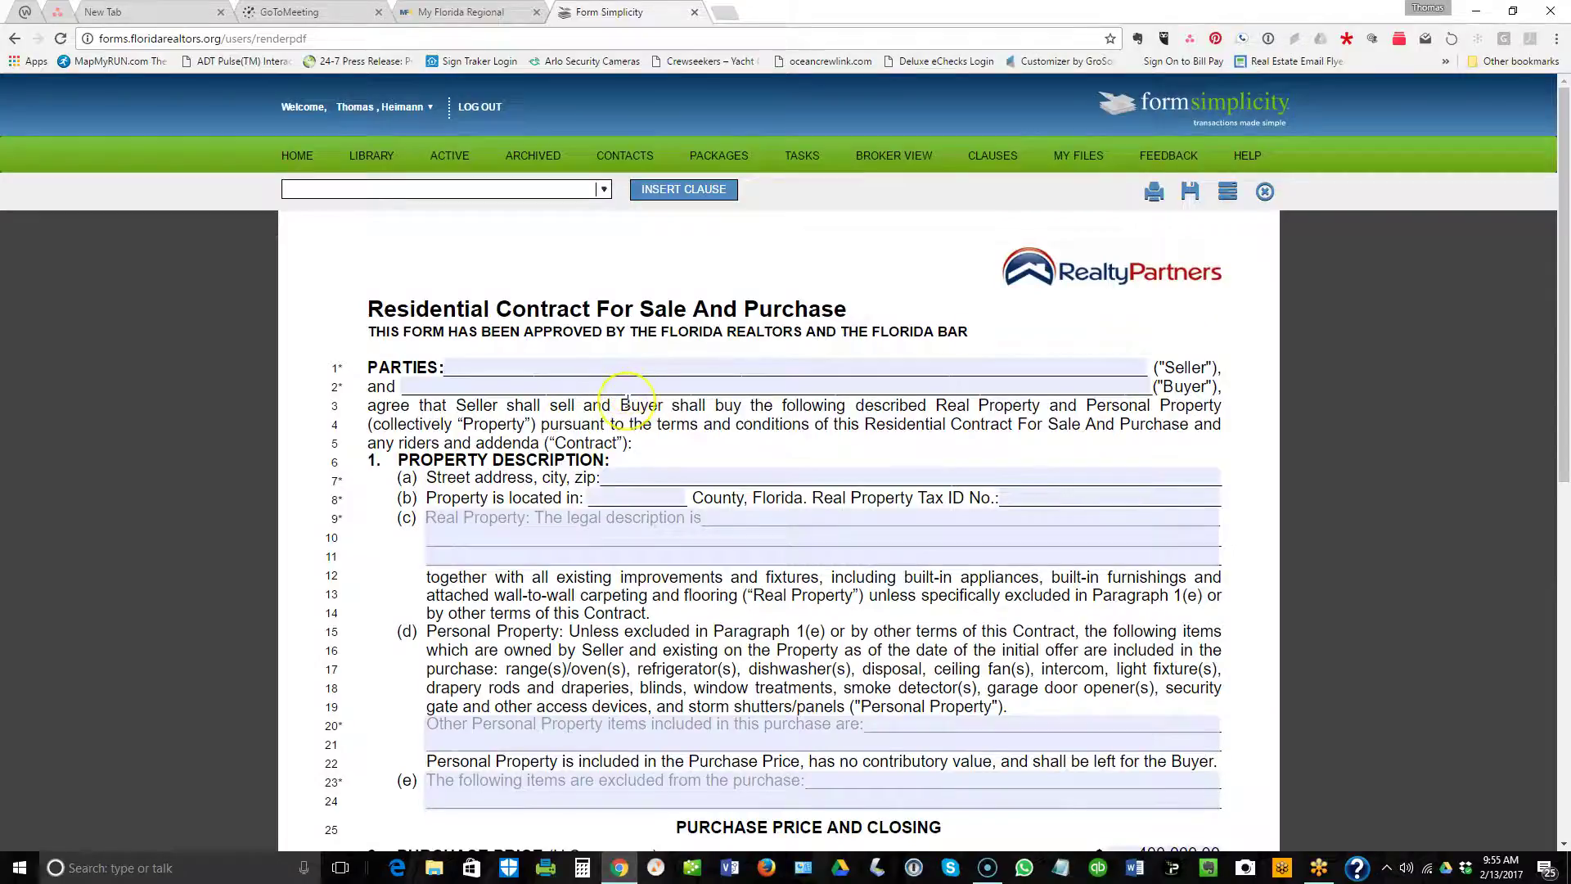
# Scroll the loaded contract past Purchase Price and Closing to section 8 Financing on page 2.
pyautogui.scroll(-3, 647, 377)
pyautogui.scroll(-1, 660, 372)
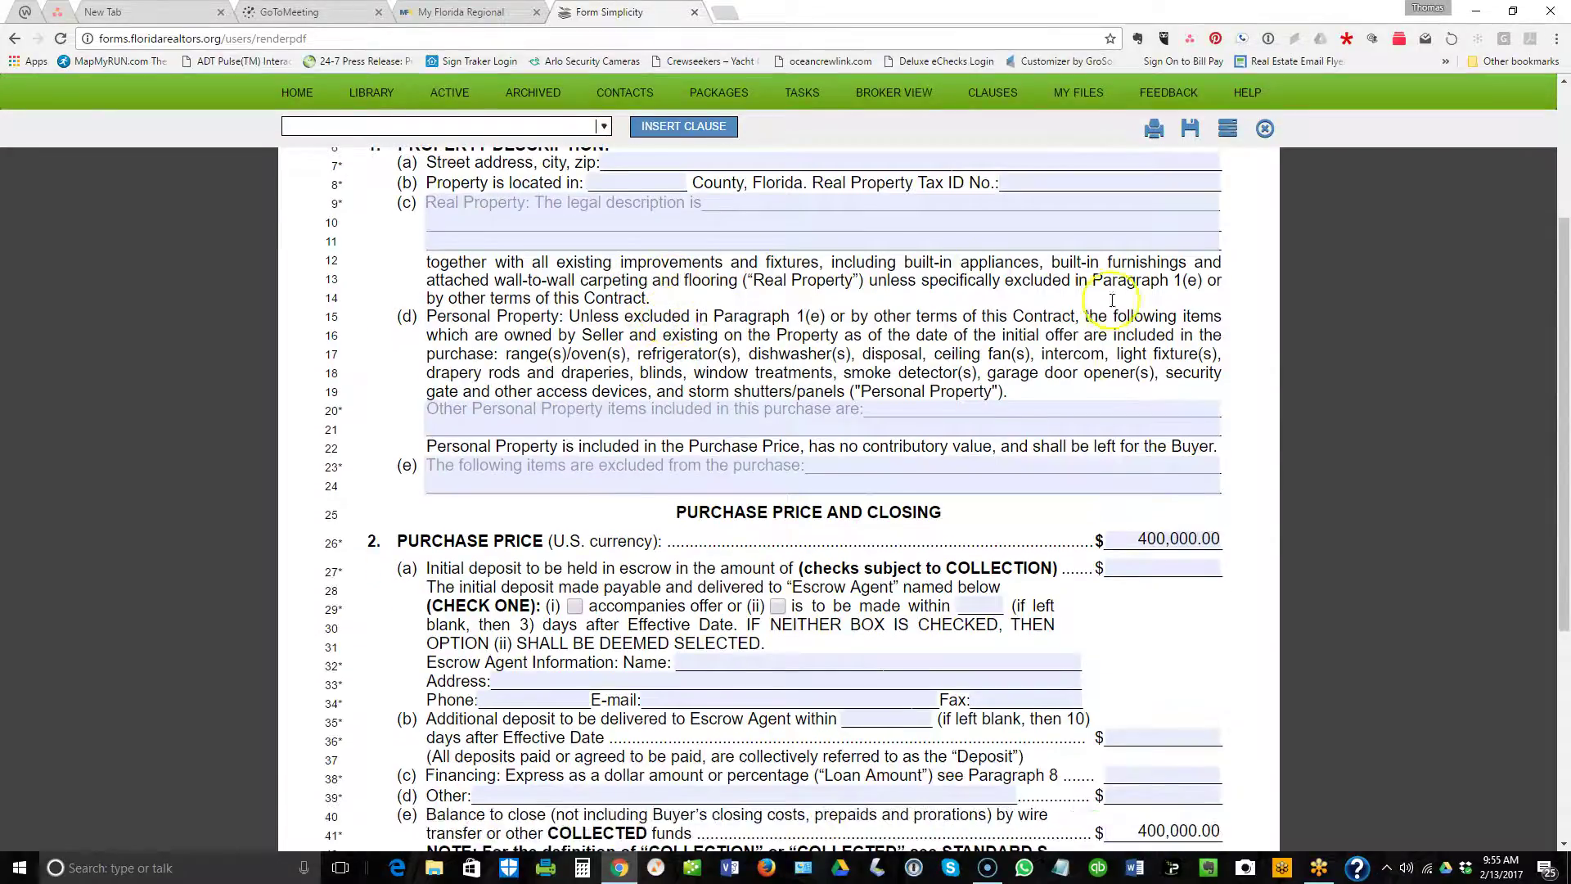
pyautogui.scroll(-1, 839, 401)
pyautogui.scroll(-3, 874, 315)
pyautogui.scroll(-1, 802, 393)
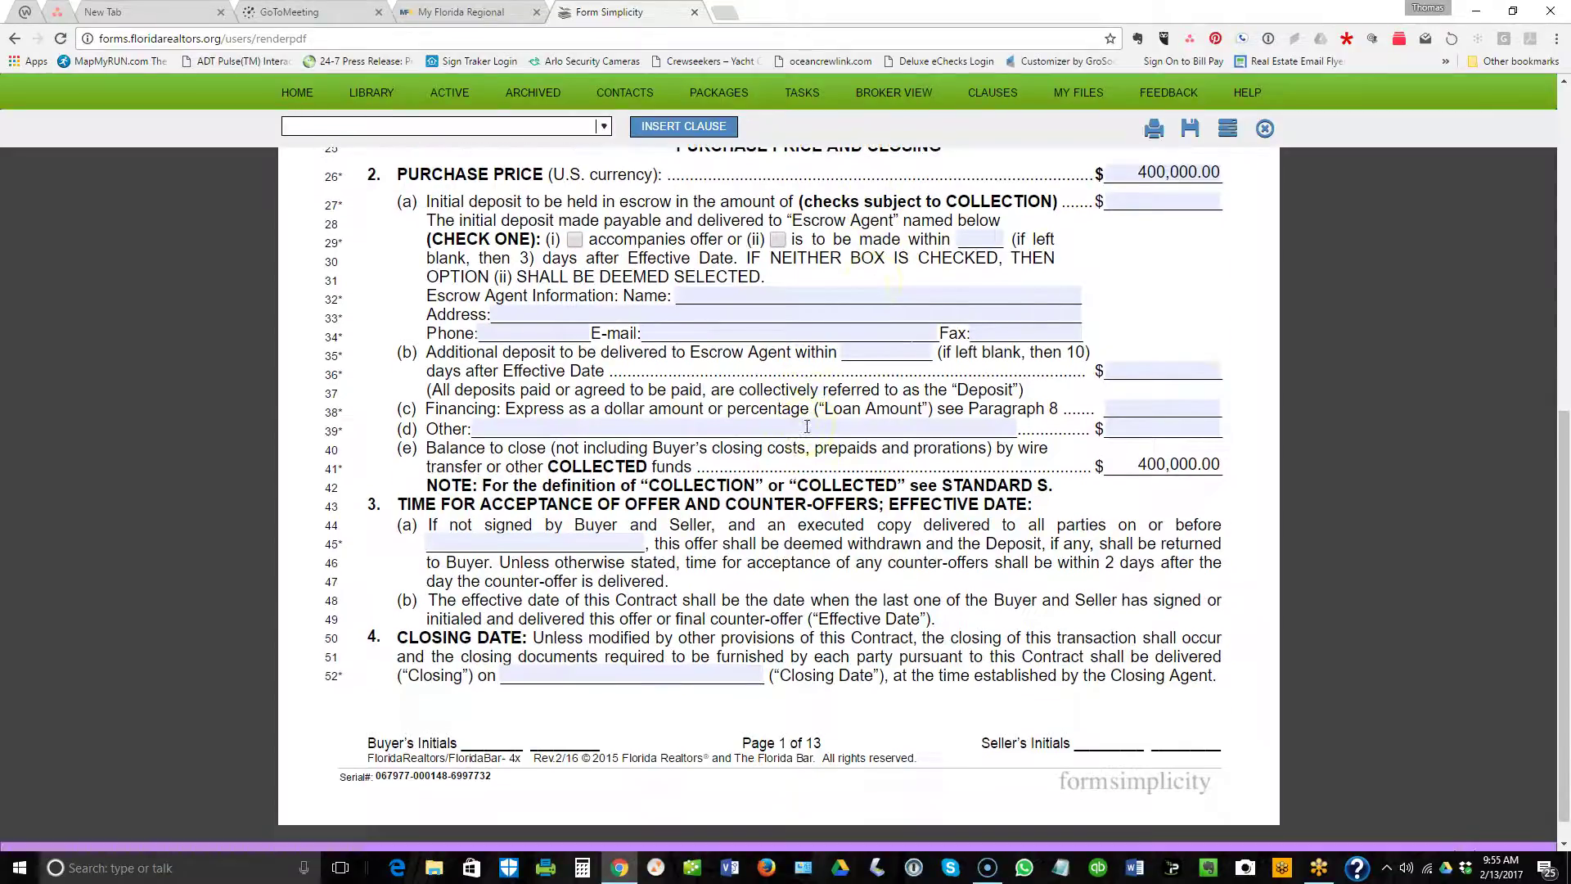
pyautogui.scroll(-2, 738, 459)
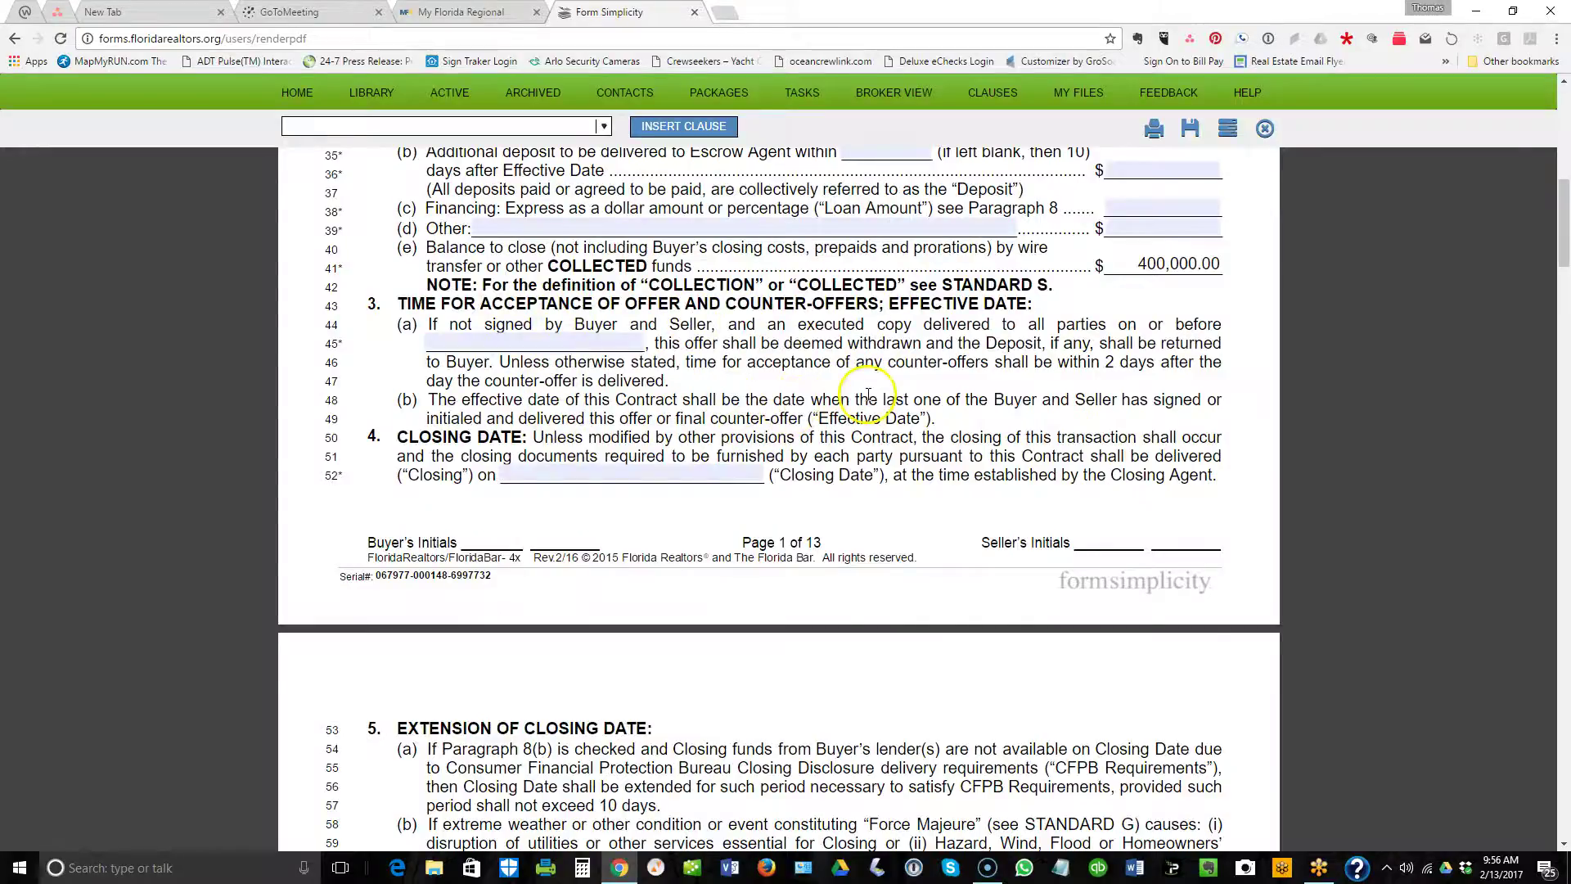
pyautogui.scroll(-5, 861, 401)
pyautogui.scroll(-6, 863, 407)
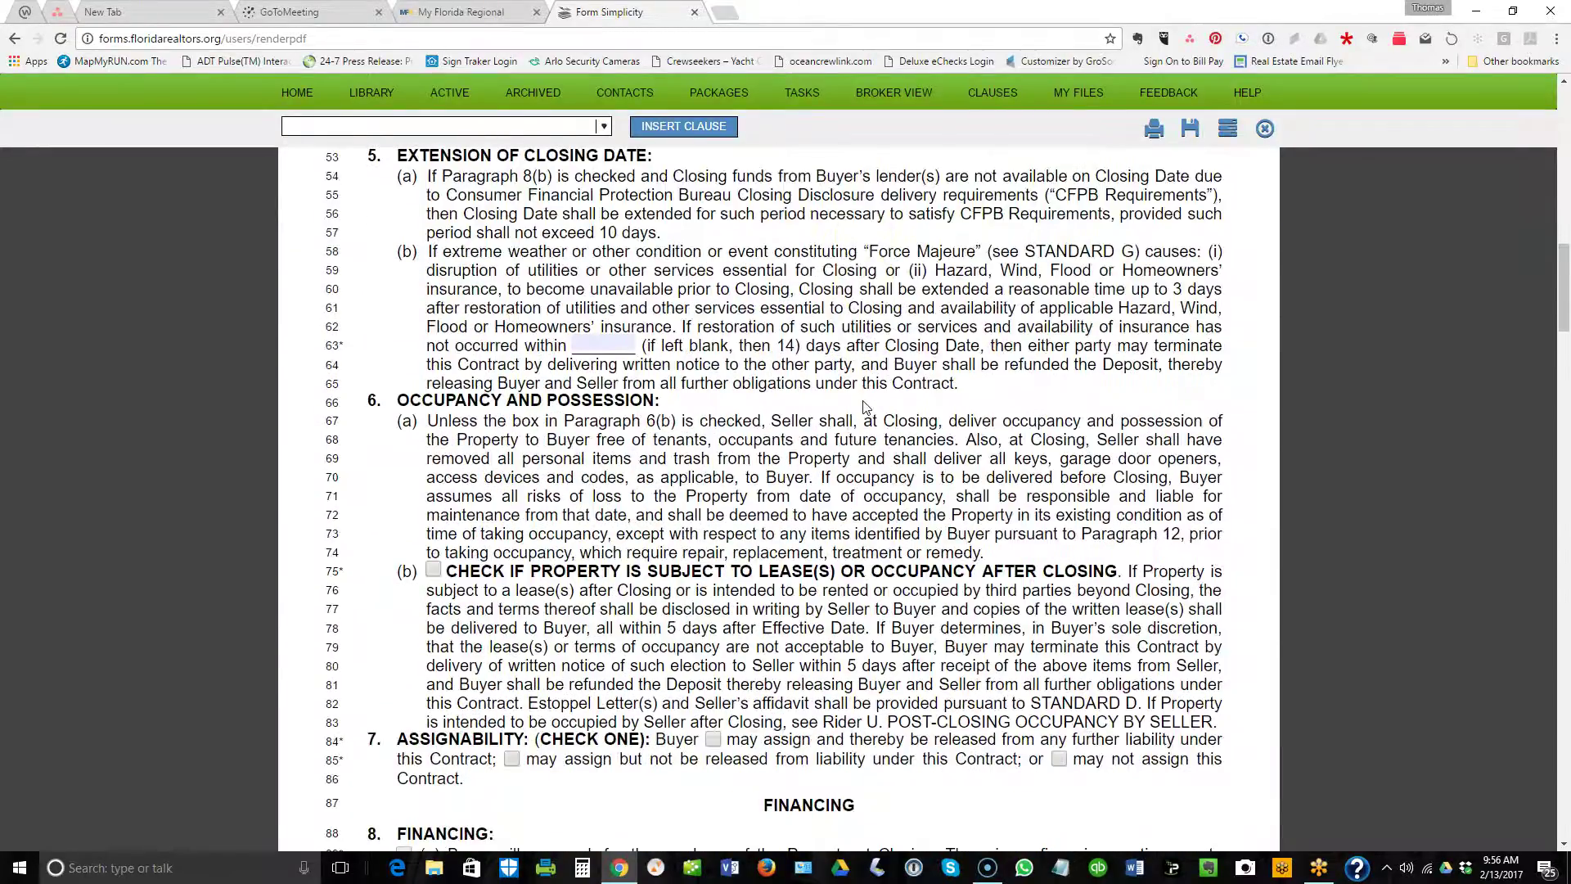
pyautogui.scroll(-2, 865, 401)
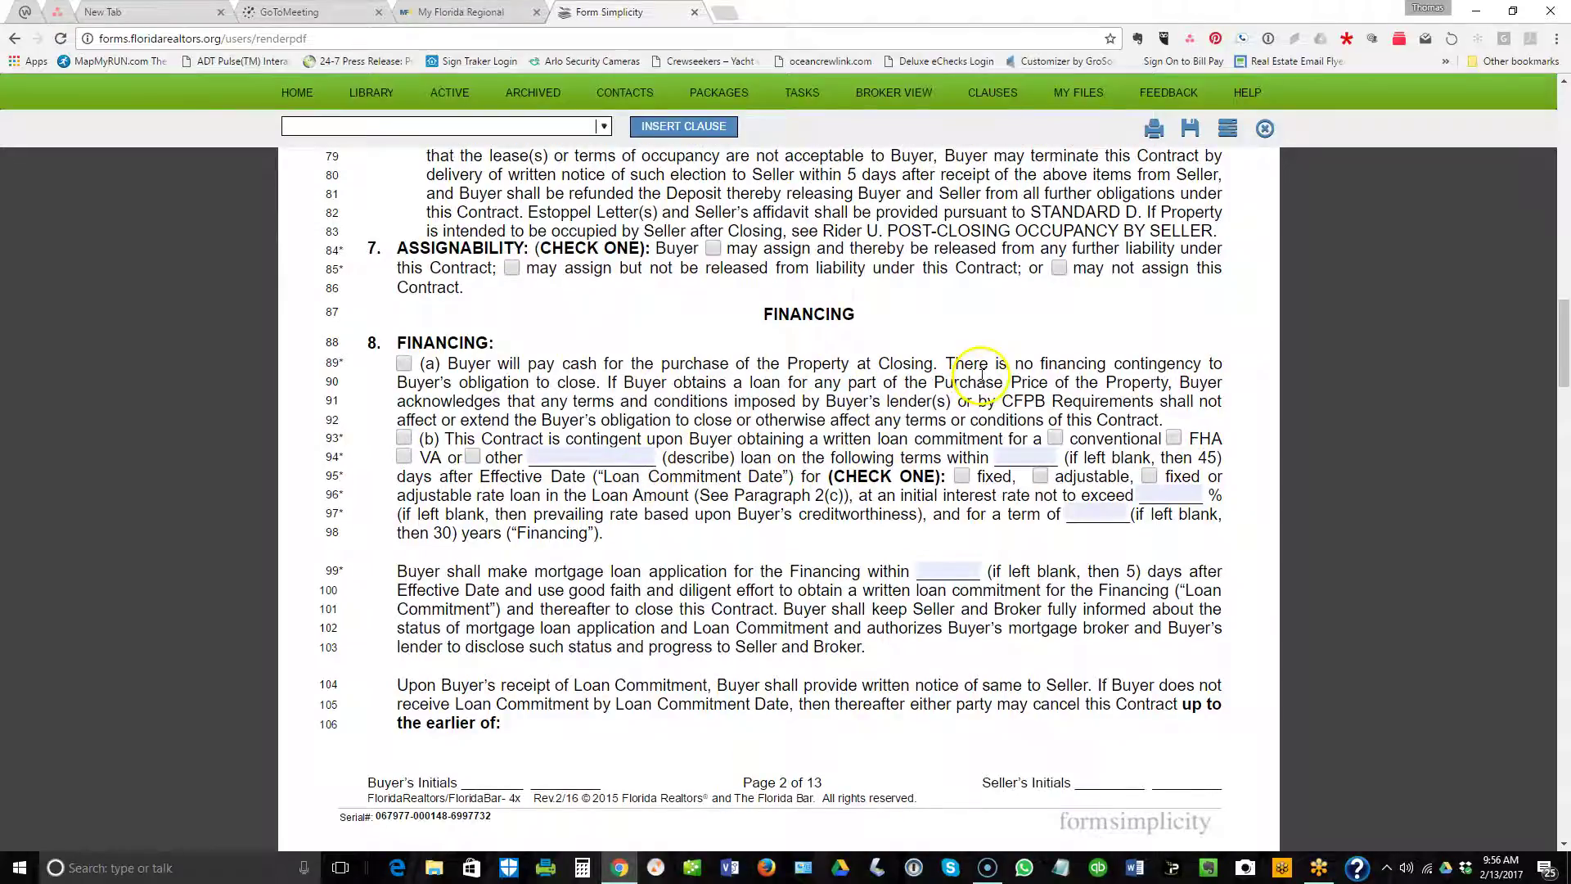
pyautogui.scroll(-1, 978, 368)
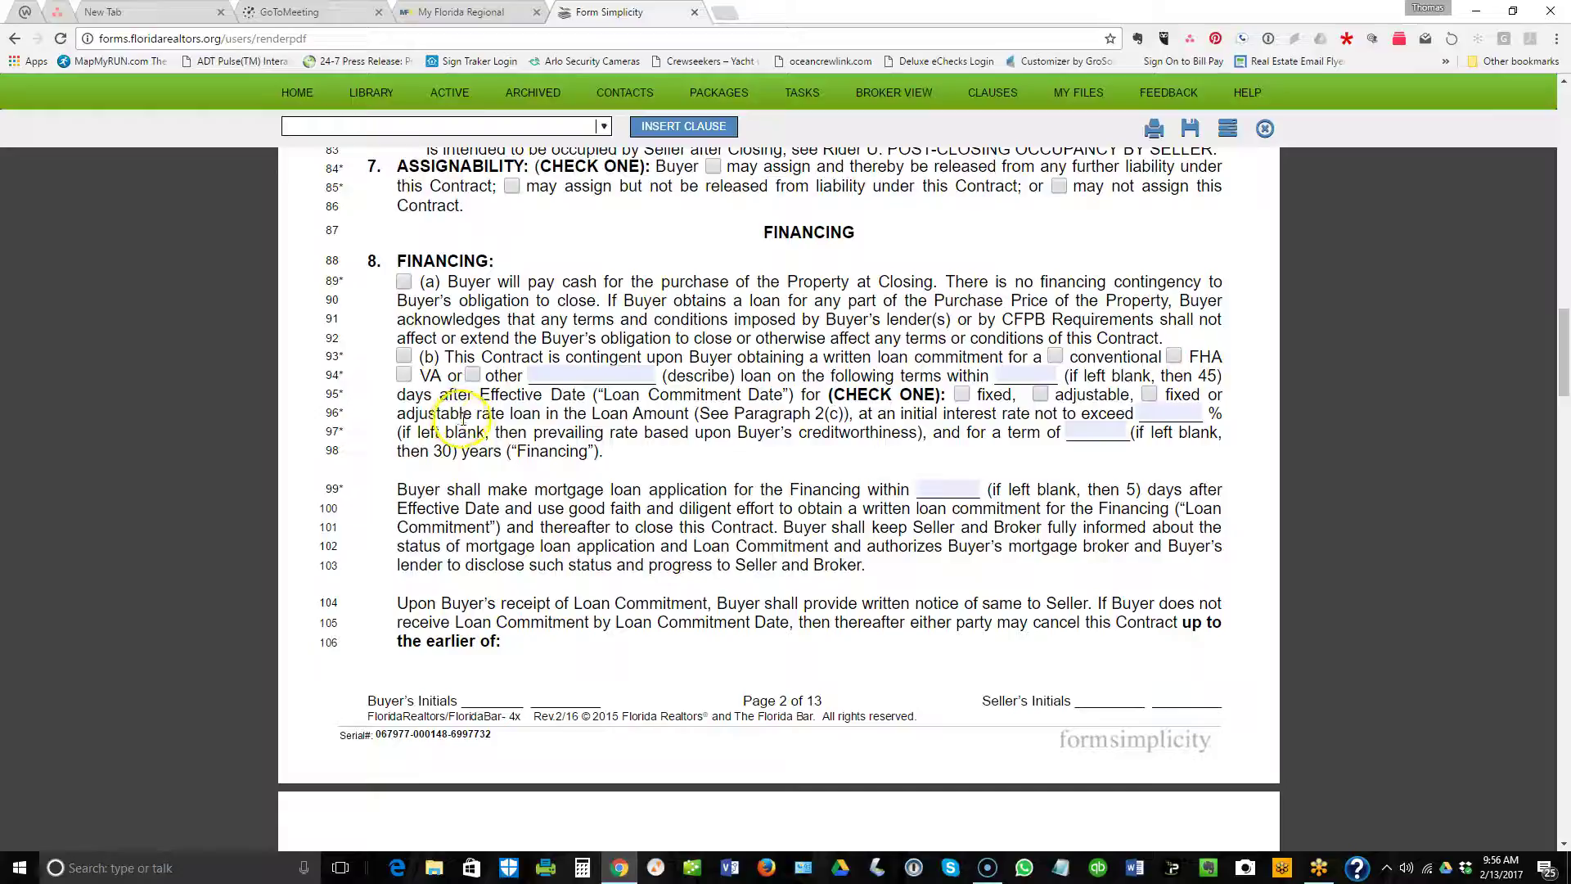
# Highlight the loan-amount wording on line 96, then go back up to Purchase Price on page 1.
pyautogui.moveTo(509, 409); pyautogui.dragTo(915, 413)
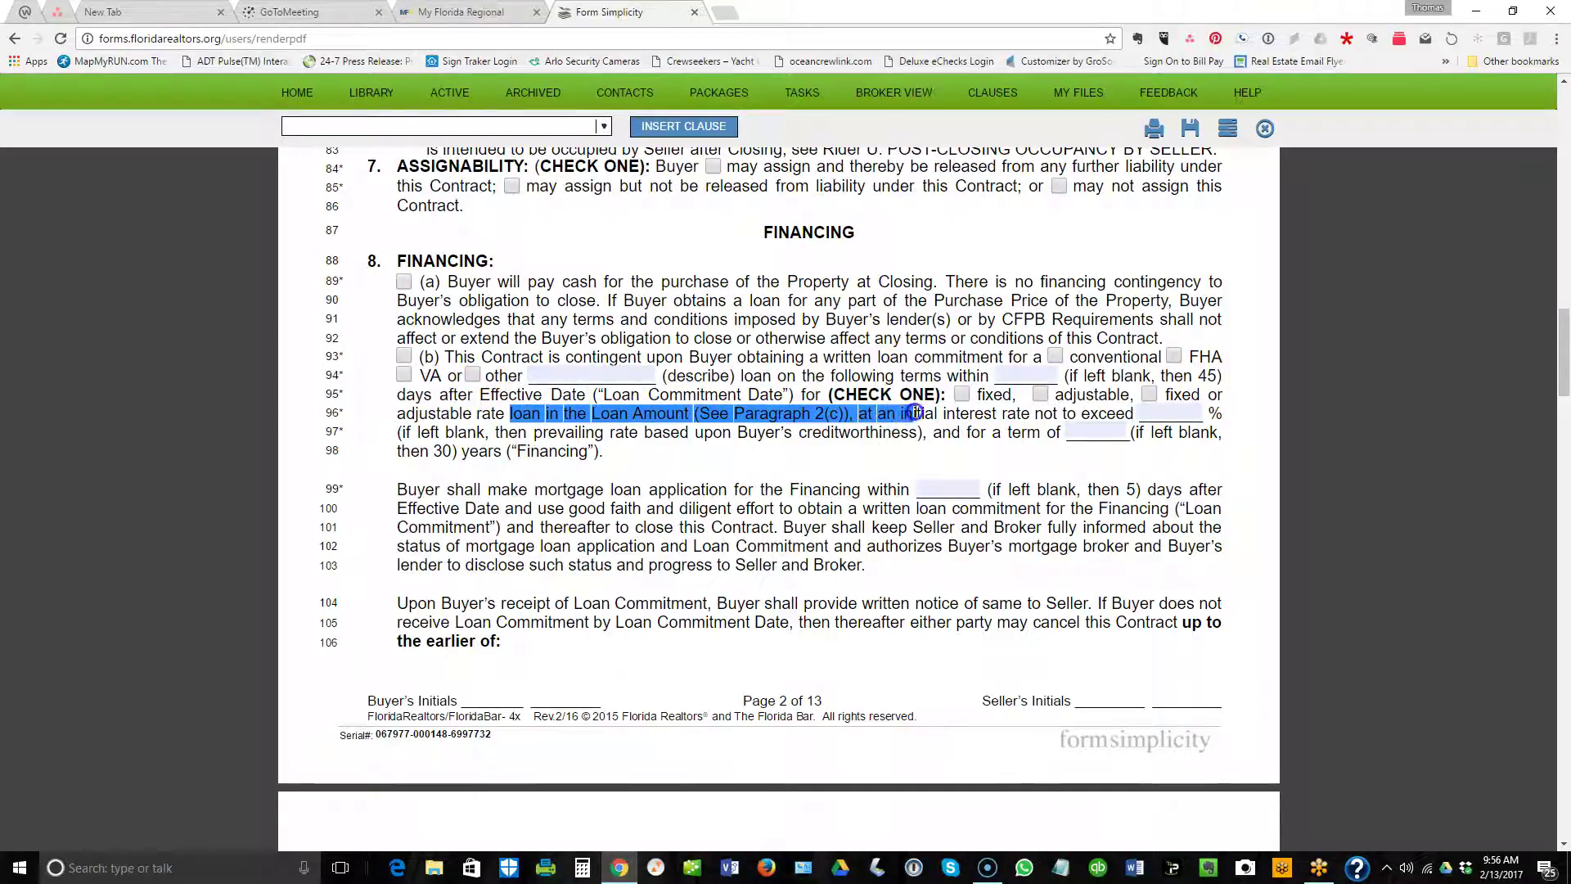
pyautogui.scroll(10, 604, 399)
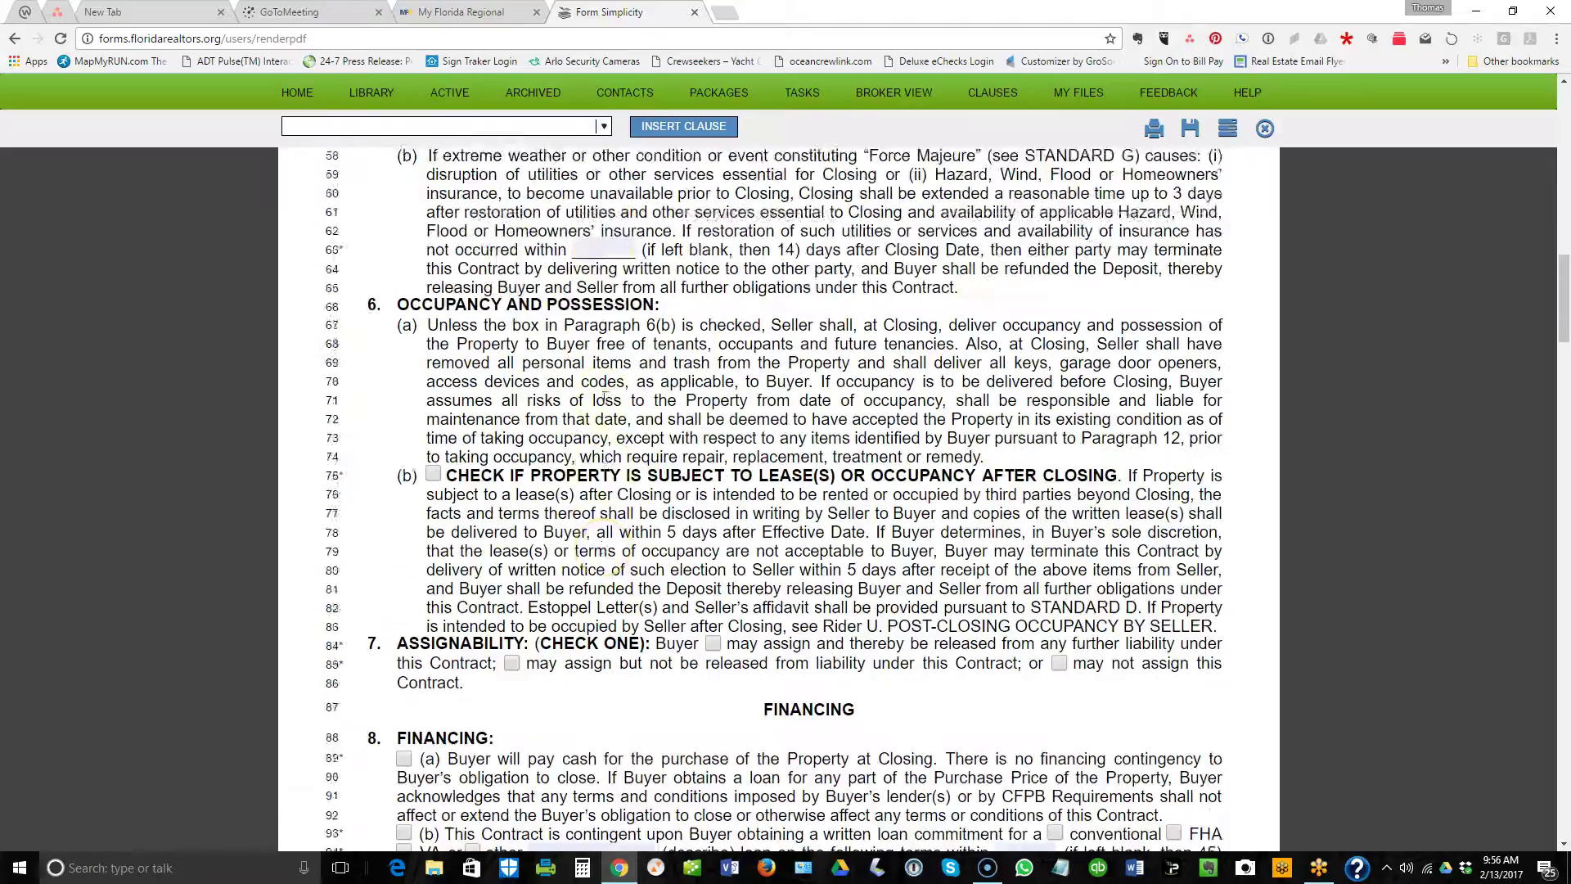
pyautogui.scroll(9, 604, 399)
pyautogui.click(1174, 391)
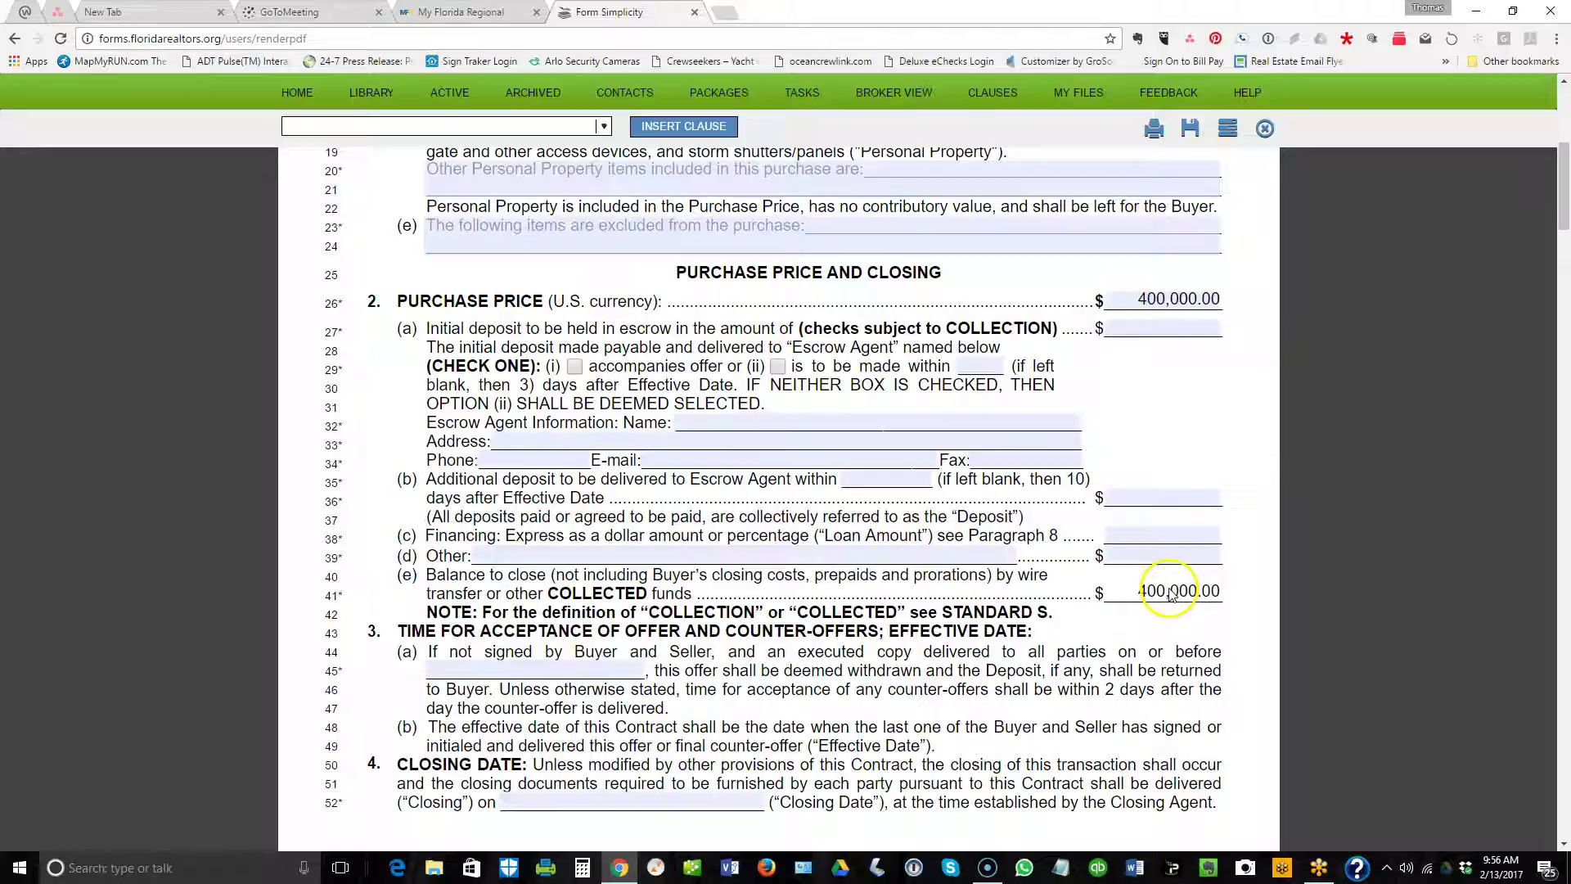
# Enter a $5,000.00 initial deposit on line 27, recalculating the line 41 balance to $395,000.00.
pyautogui.click(1165, 322)
pyautogui.write('50000')
pyautogui.click(1213, 399)
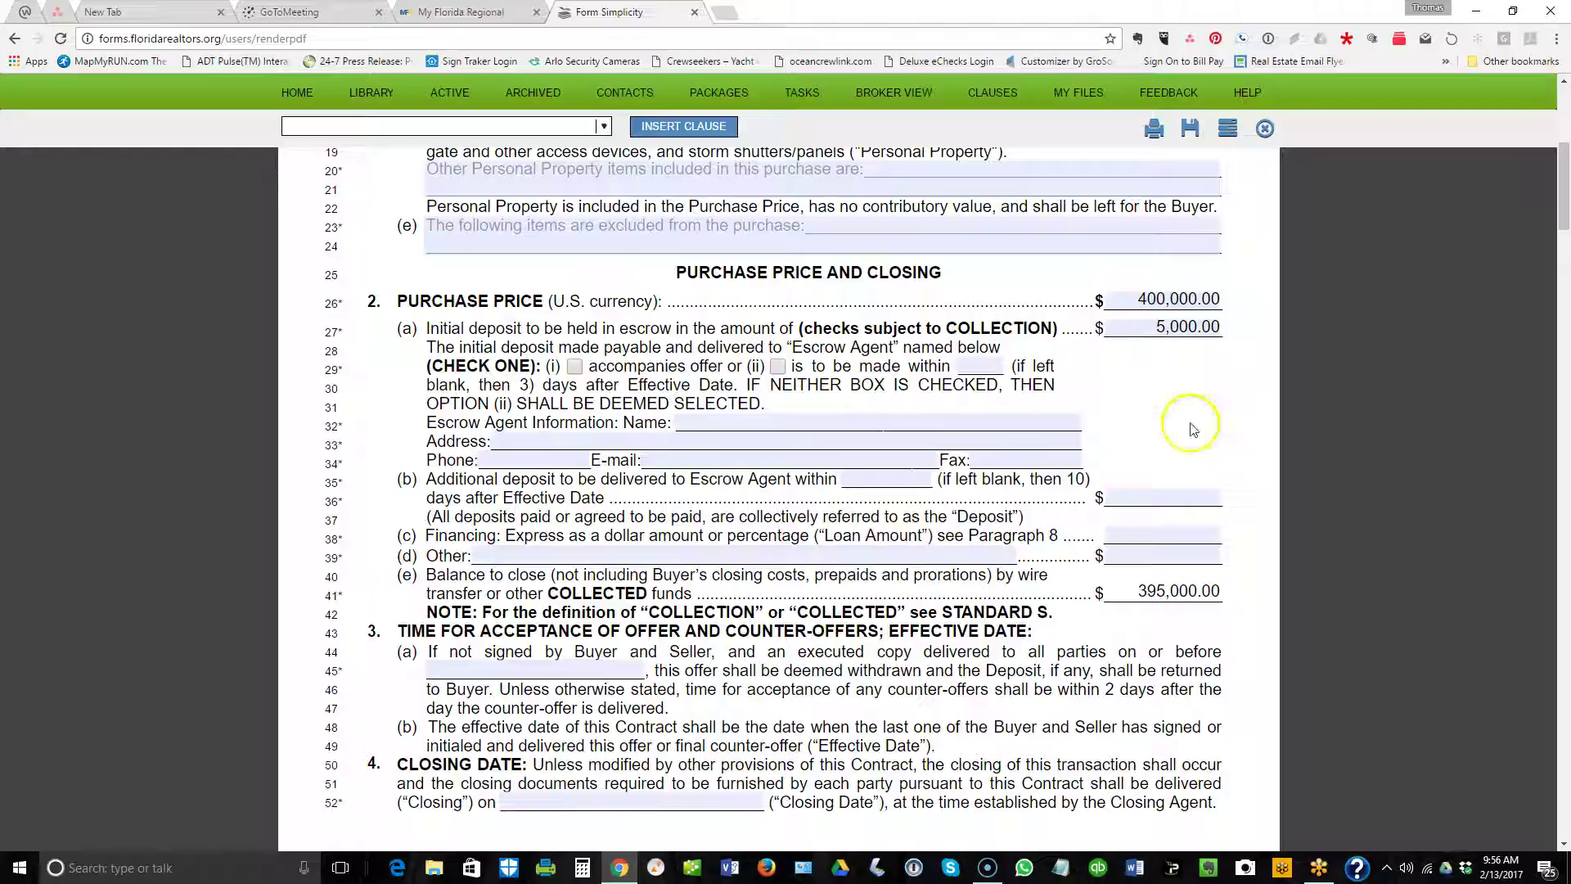